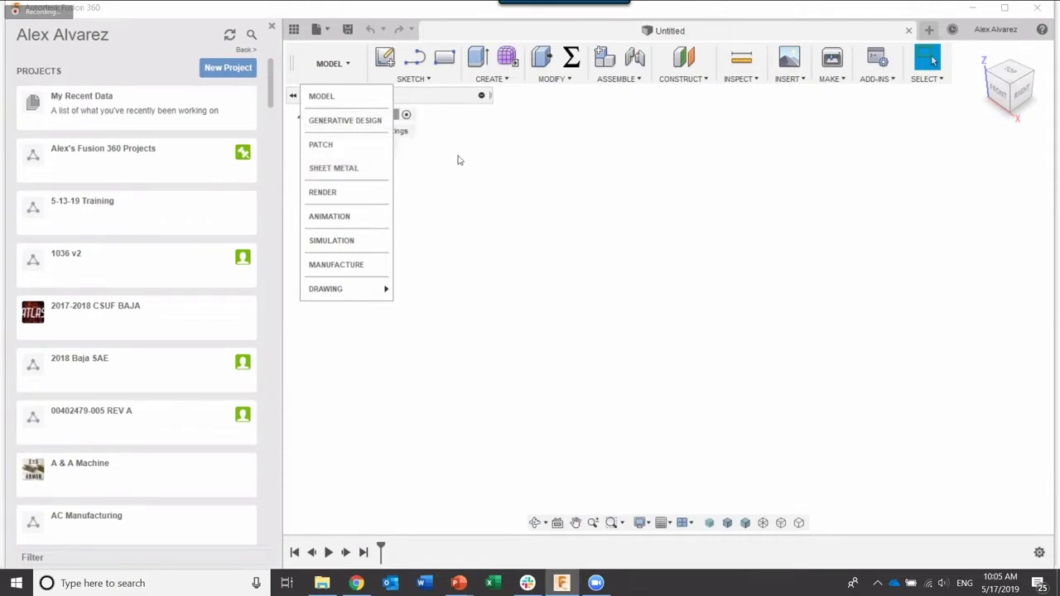
click(454, 168)
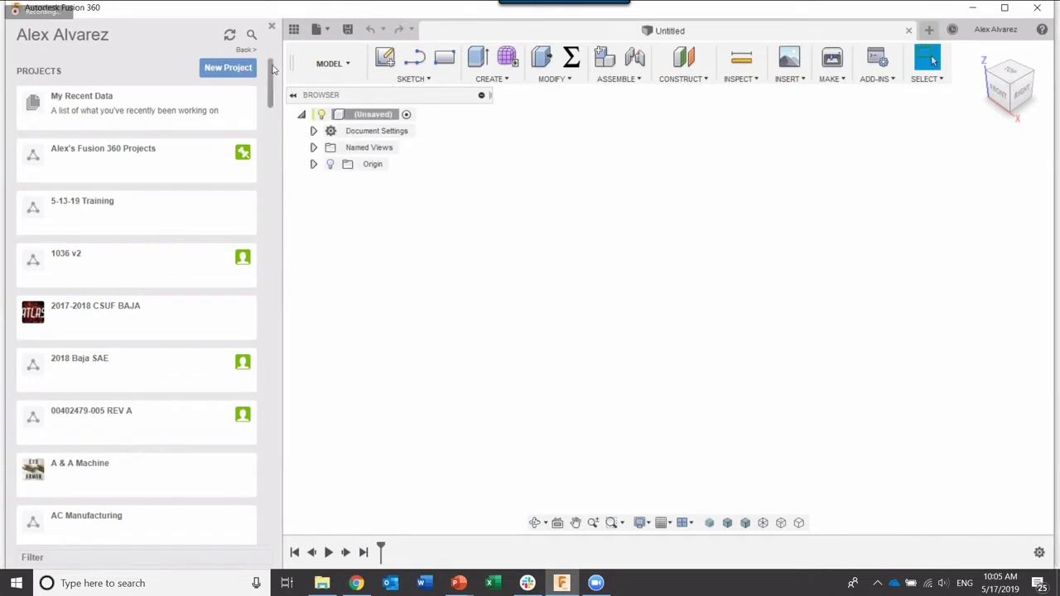
scroll(275, 72, down, 3)
scroll(274, 72, up, 2)
click(331, 63)
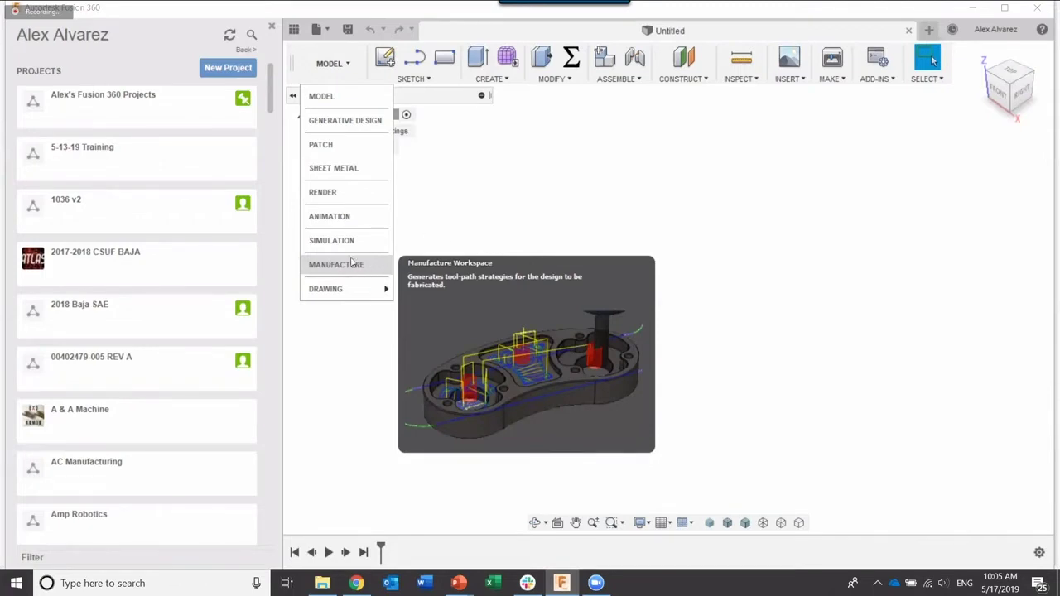
click(479, 214)
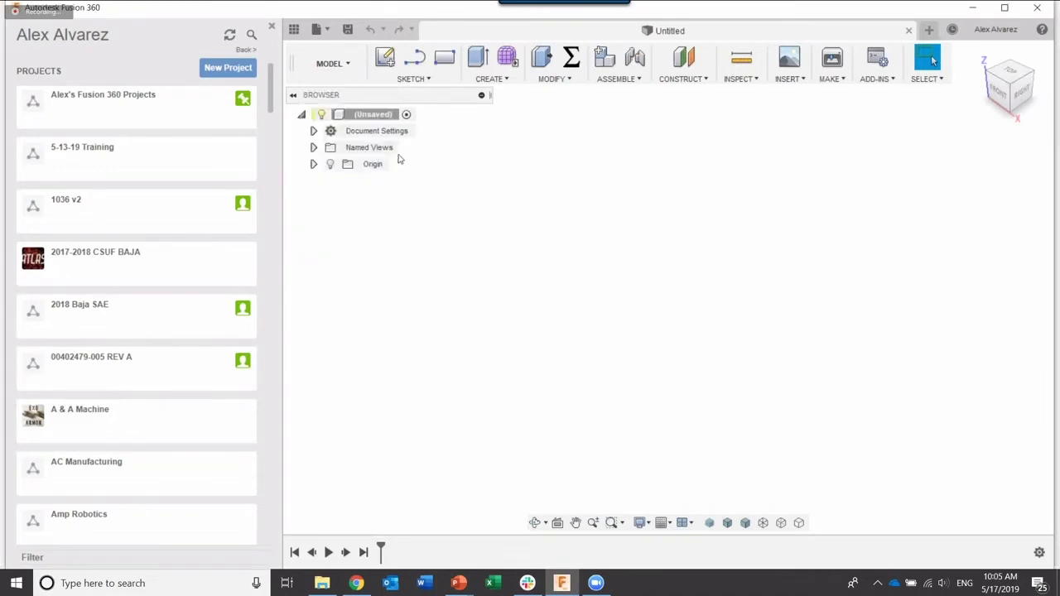
click(351, 83)
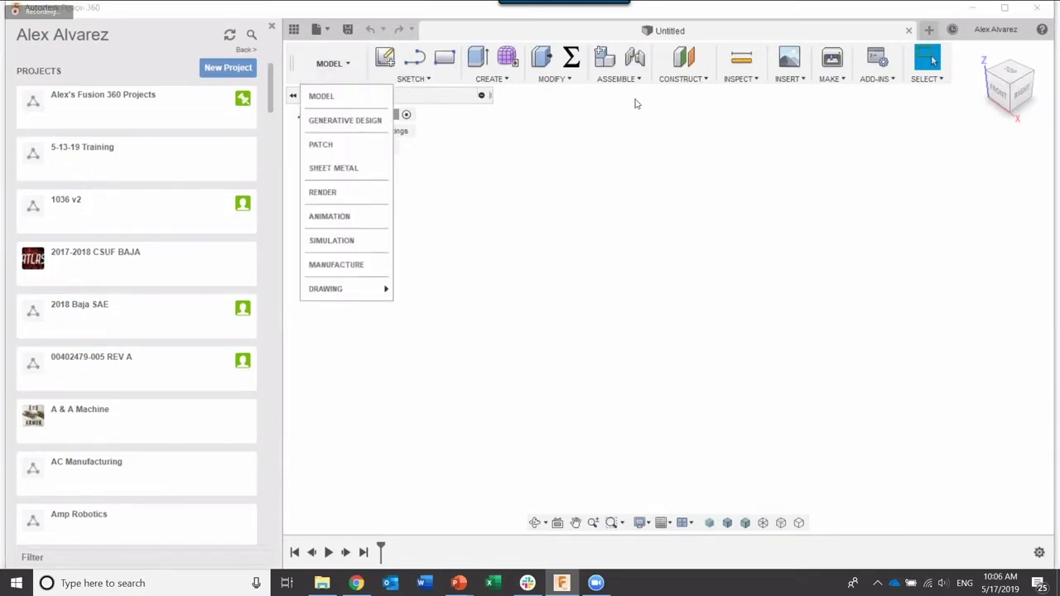
click(568, 85)
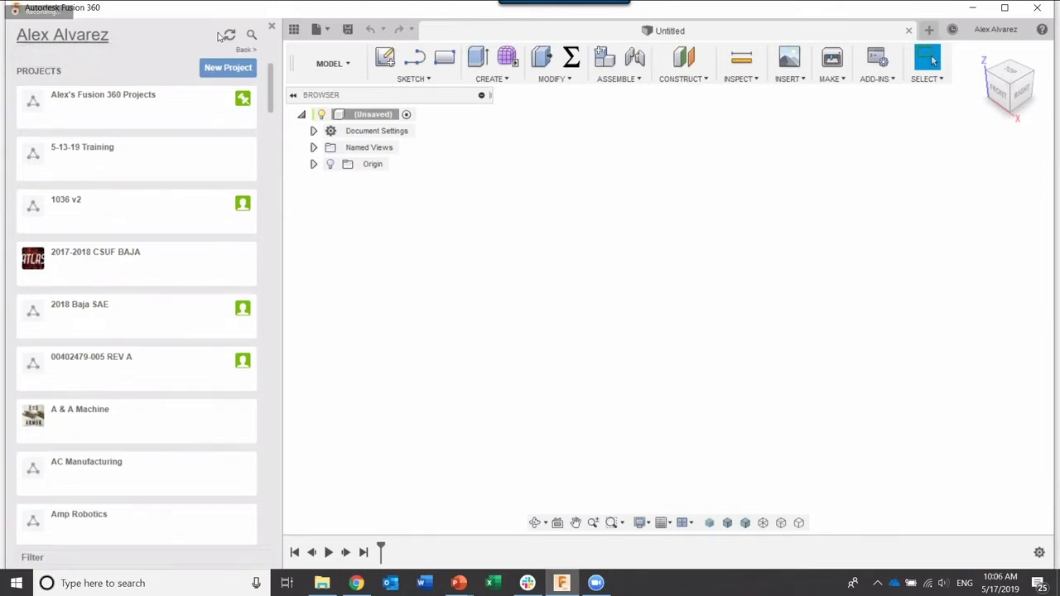
click(271, 26)
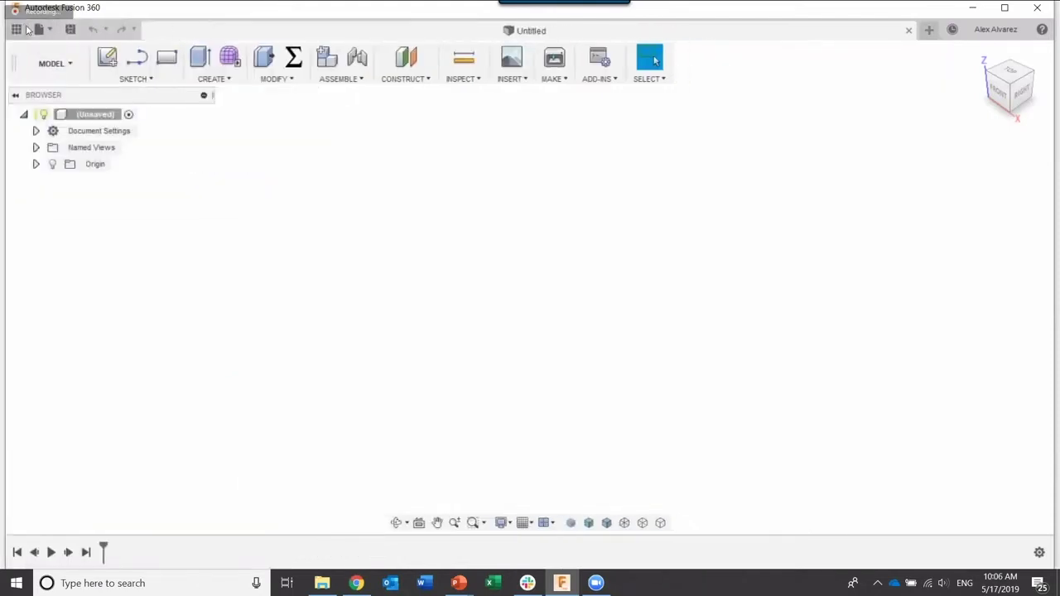
click(20, 30)
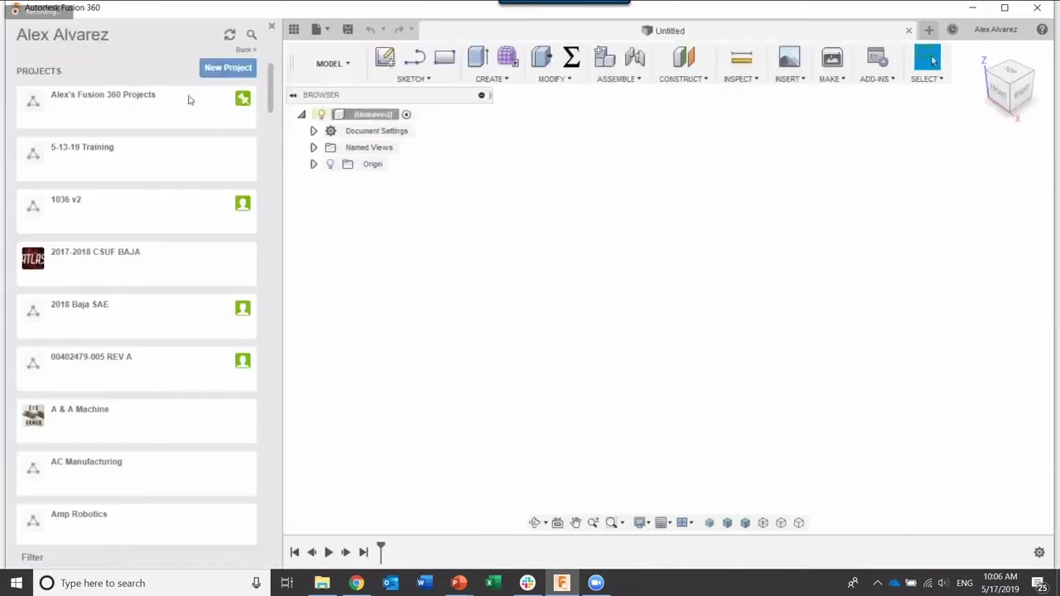
Find the Fusion Fridays project in the project list and open it.
drag(274, 97, 258, 81)
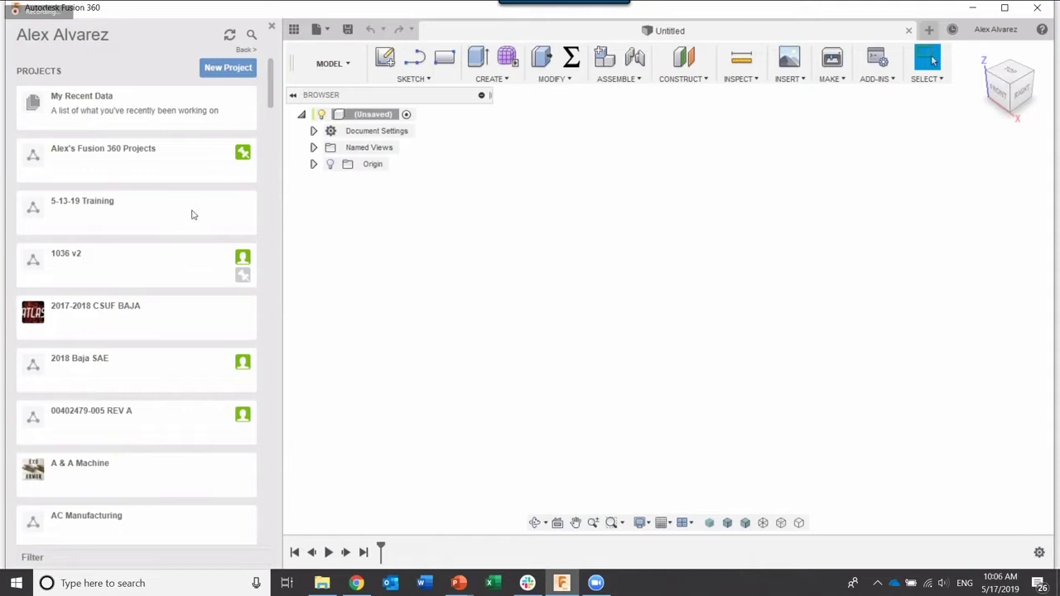
scroll(180, 252, down, 10)
scroll(184, 242, down, 8)
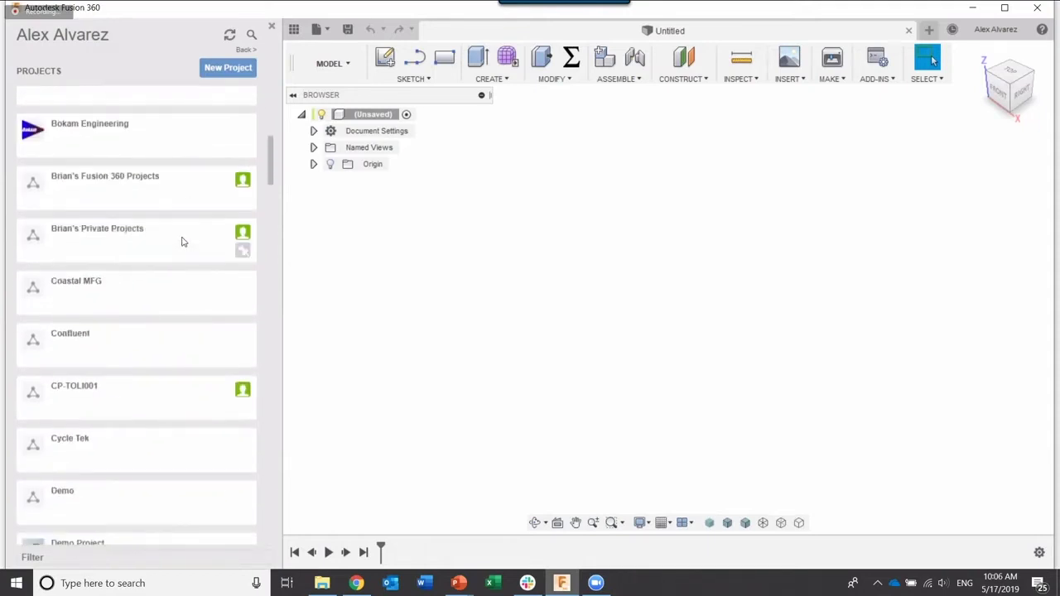
scroll(184, 242, down, 6)
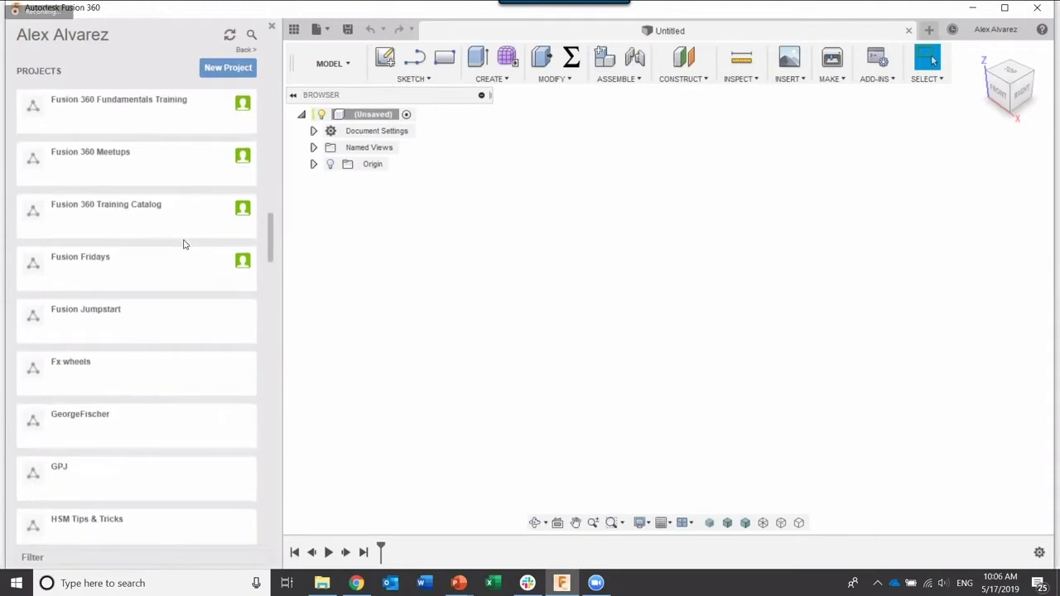
scroll(184, 245, down, 5)
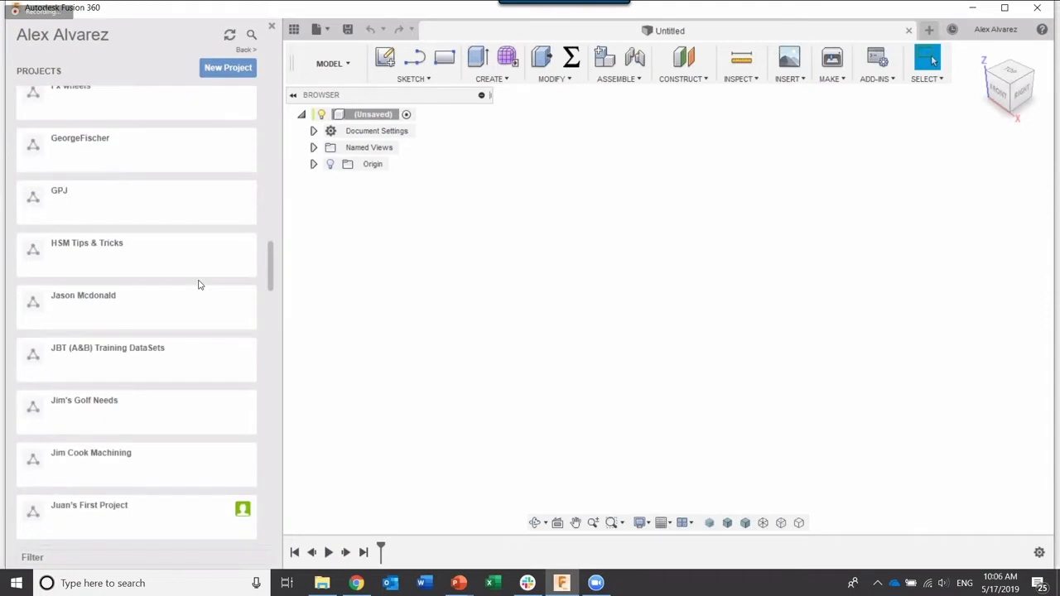
scroll(199, 285, up, 4)
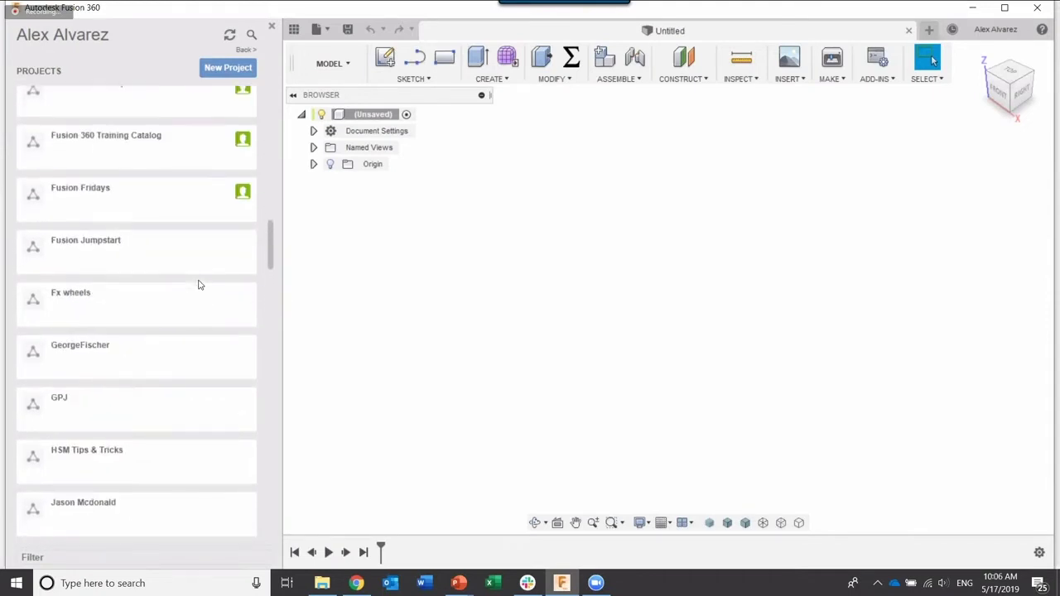
click(168, 210)
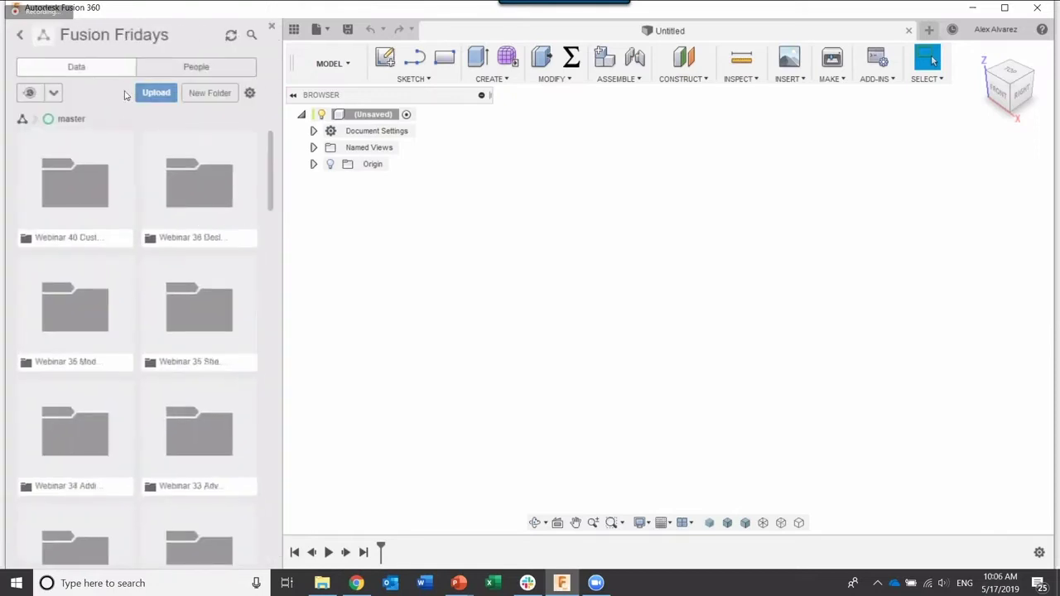
Look through the webinar folders and the member list of the Fusion Fridays project.
scroll(260, 207, down, 5)
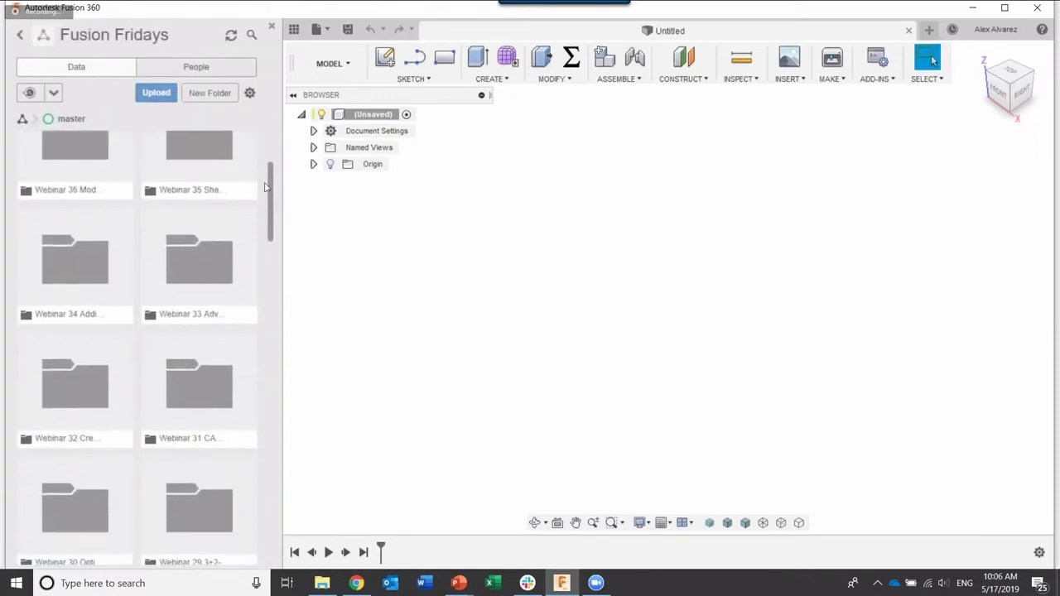
scroll(260, 207, down, 8)
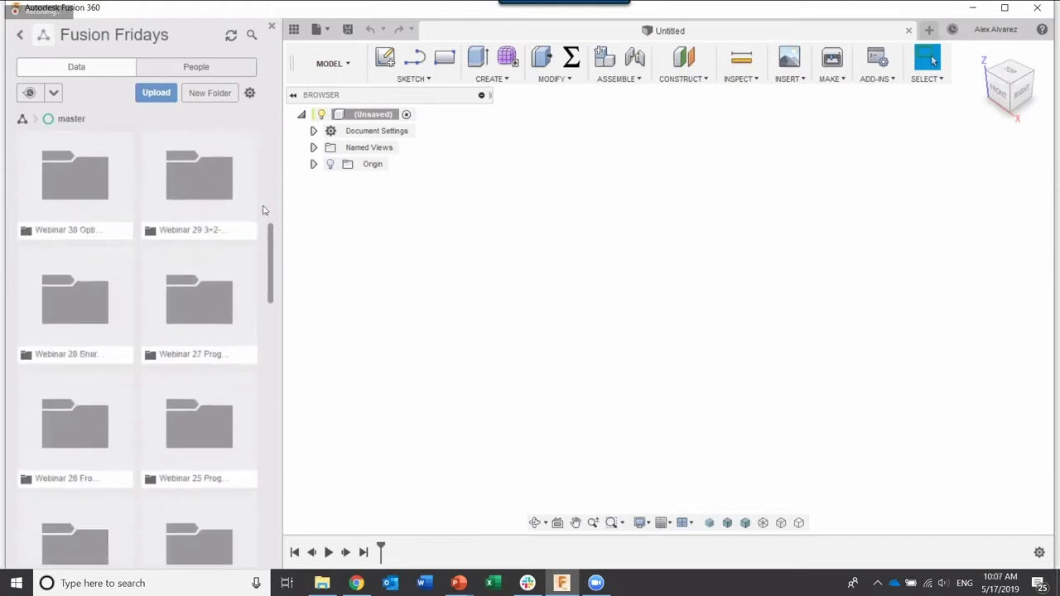
scroll(258, 163, up, 11)
scroll(259, 163, up, 2)
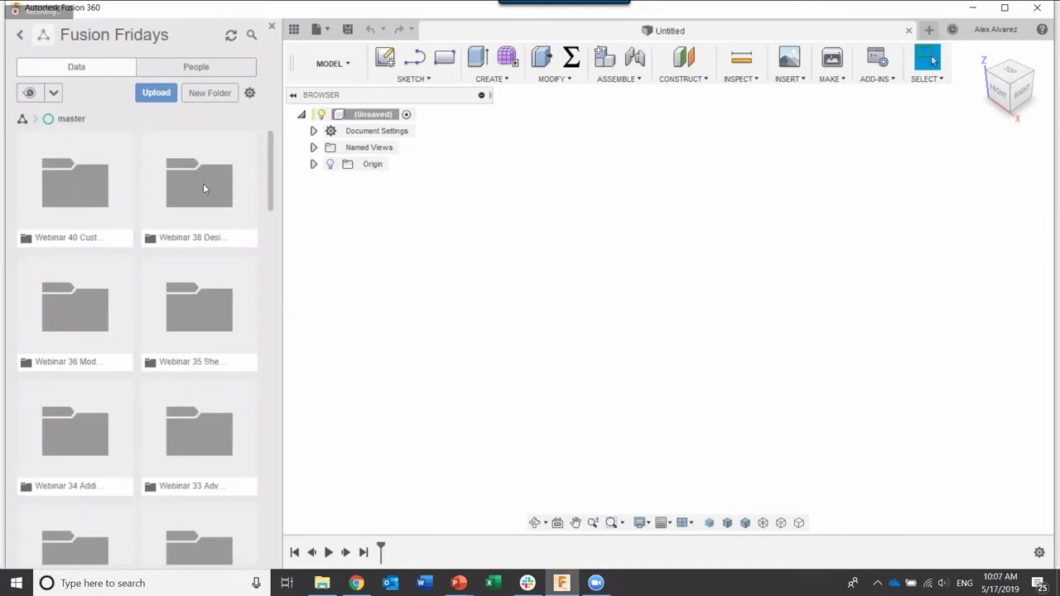
click(183, 74)
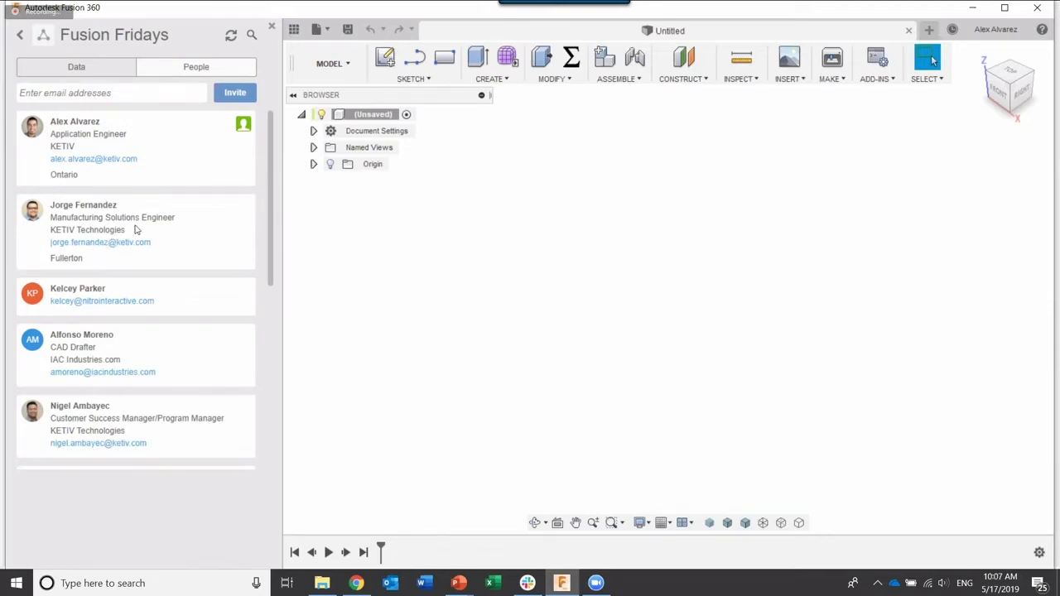
click(76, 66)
drag(272, 168, 274, 236)
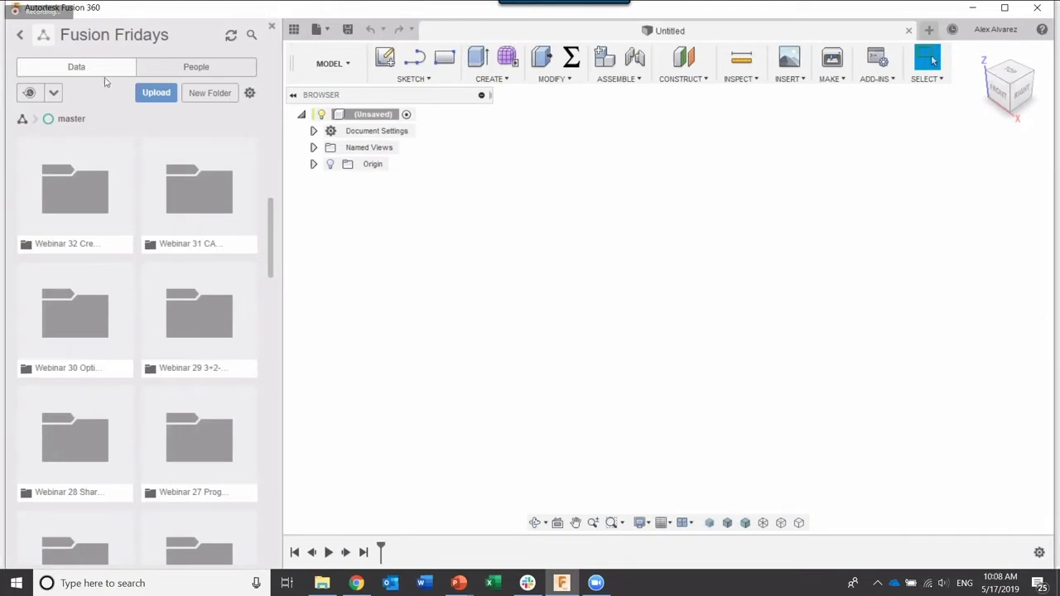
Return to the project list and open the CAM Samples collection among the samples.
click(18, 36)
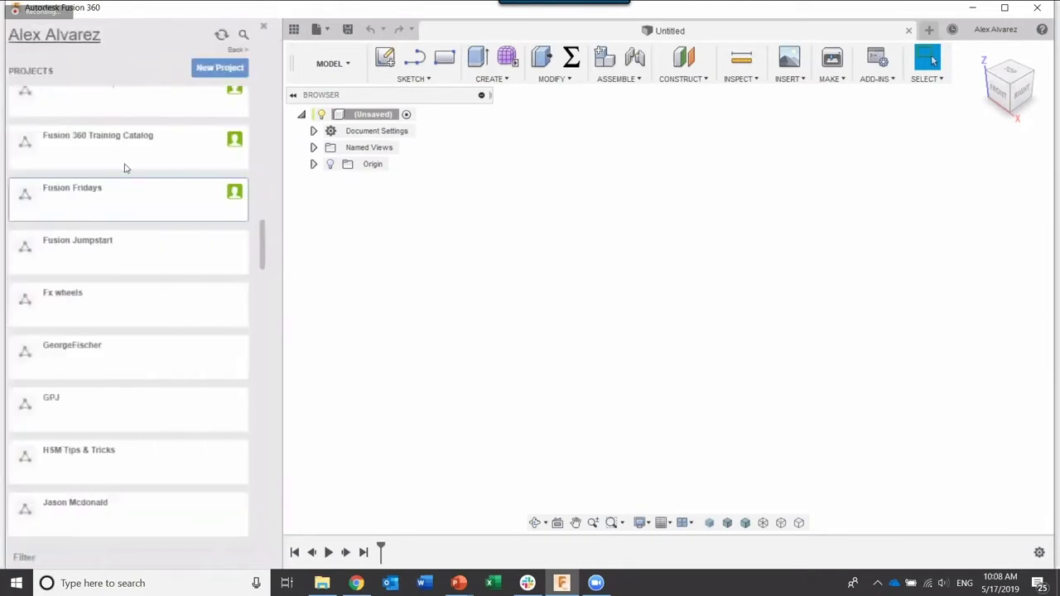
drag(271, 240, 274, 490)
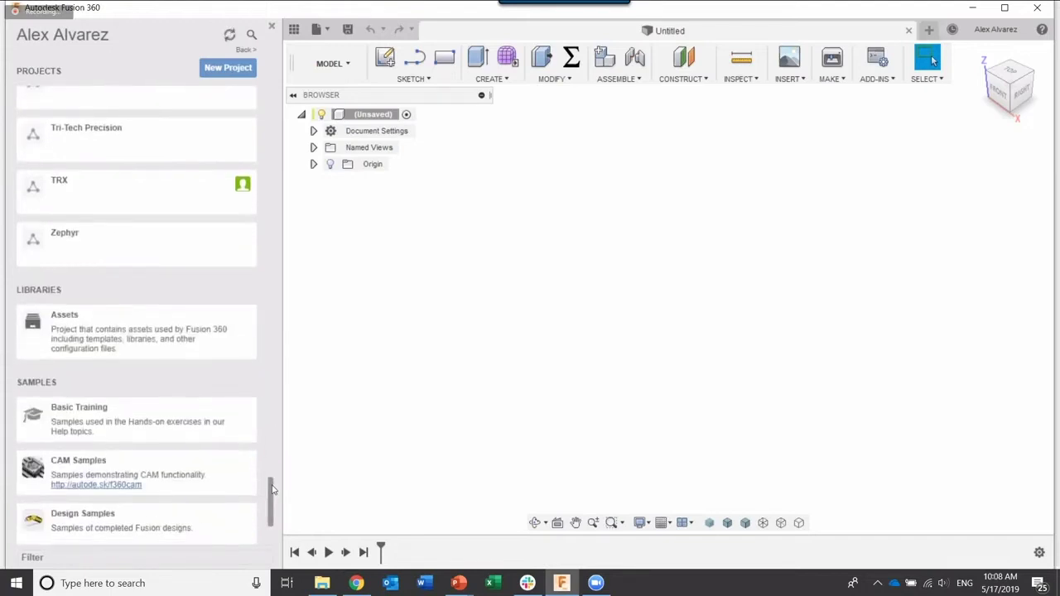
scroll(237, 473, down, 2)
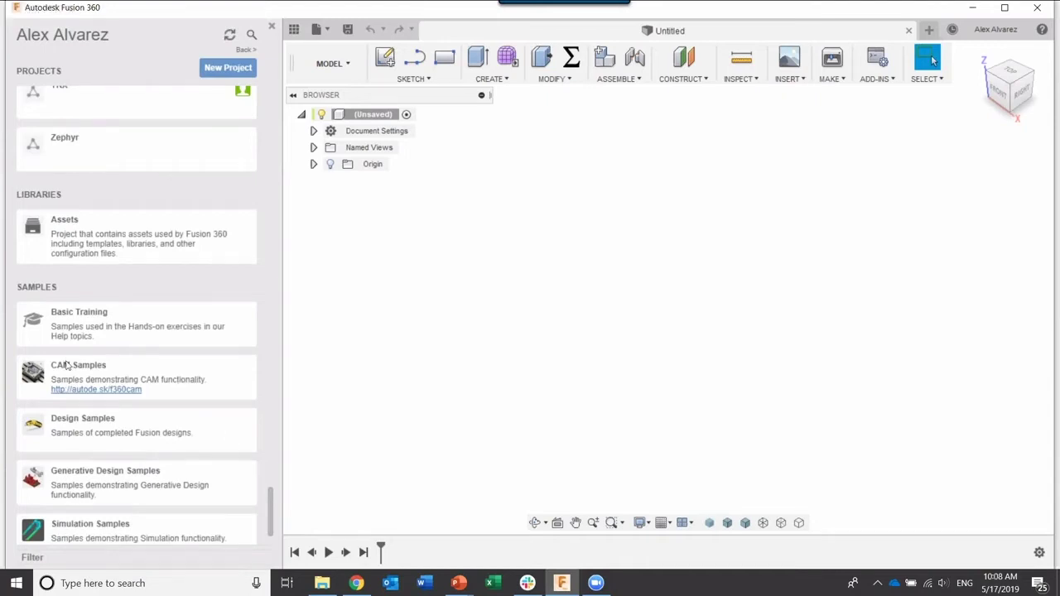
click(183, 380)
Open the 3D Milling - Containing Toolpaths sample from the CAM Samples collection.
scroll(271, 374, down, 5)
scroll(271, 376, down, 10)
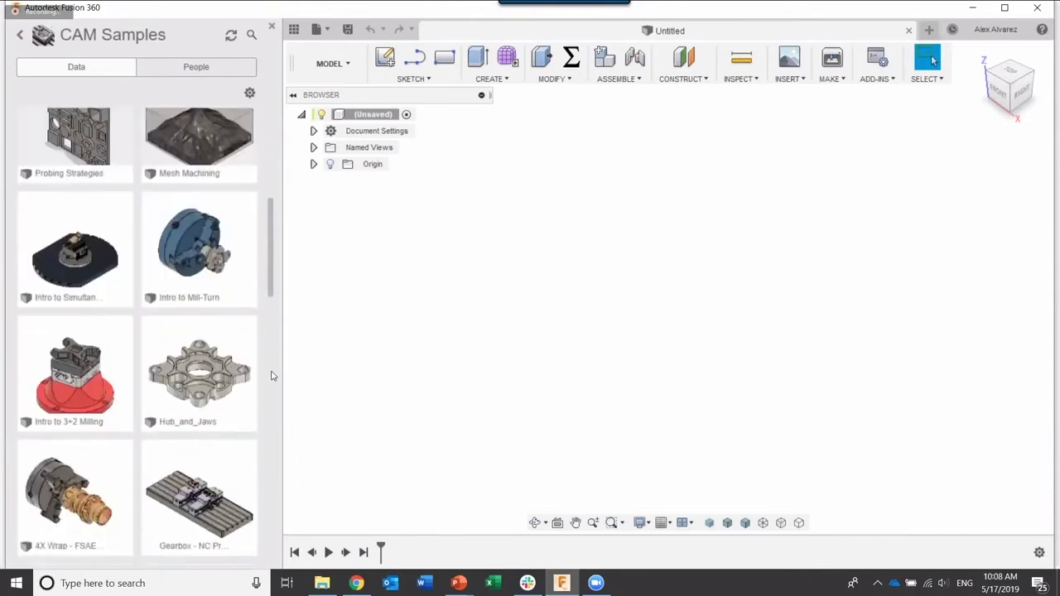
scroll(271, 377, down, 2)
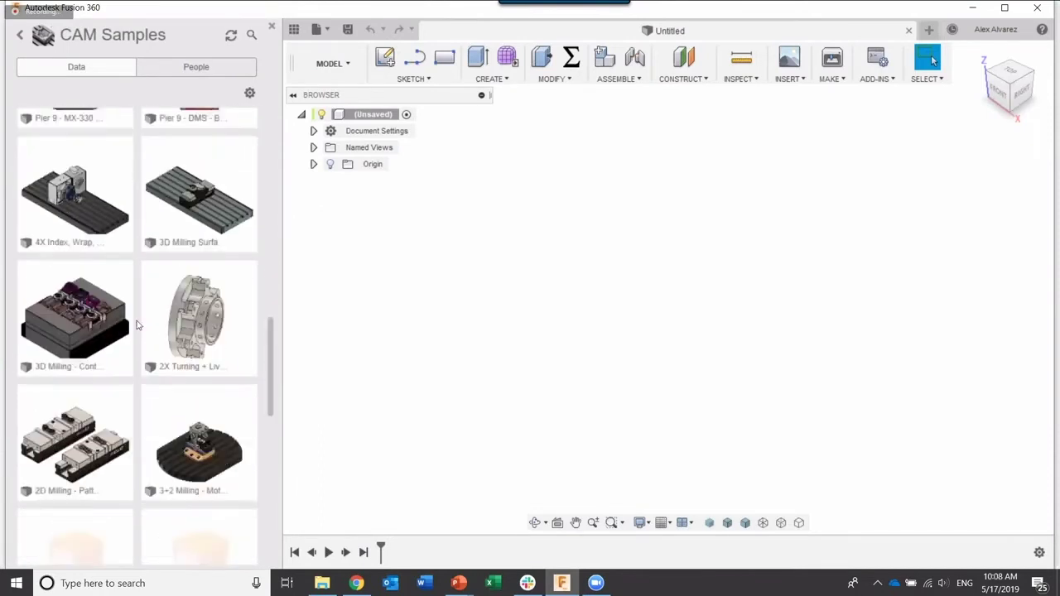
double_click(130, 324)
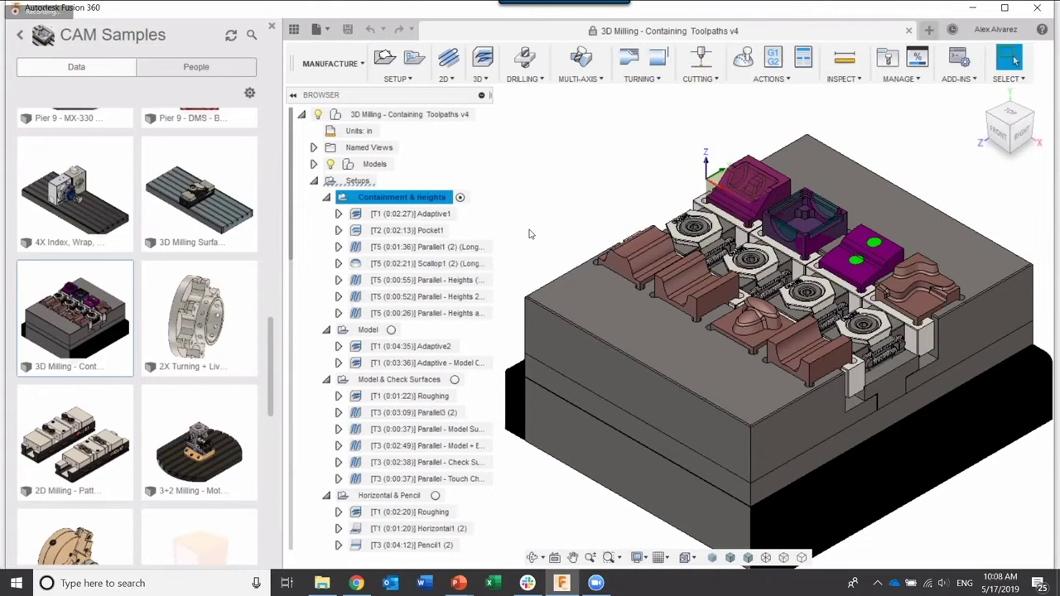
Collapse the Containment & Heights, Model, Model & Check Surfaces and Horizontal & Pencil setups, and hide the data panel.
click(326, 198)
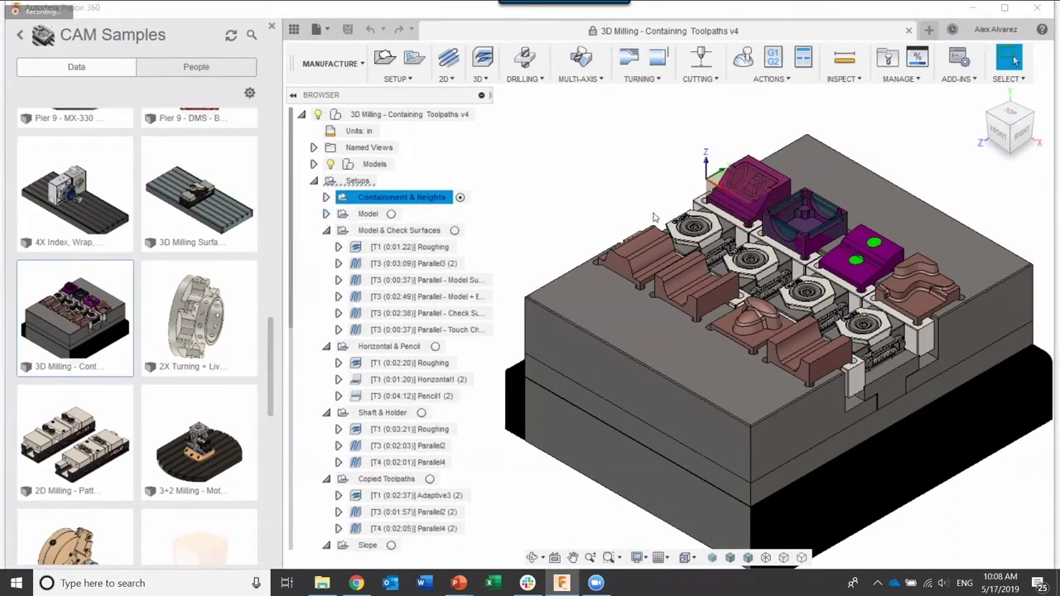
middle_drag(652, 217, 643, 191)
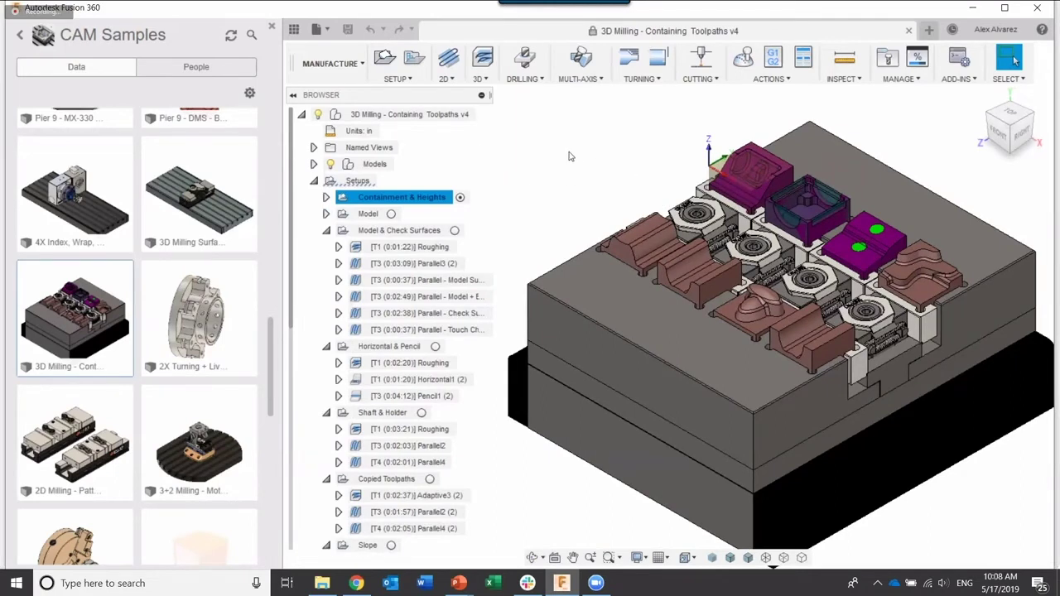
click(272, 30)
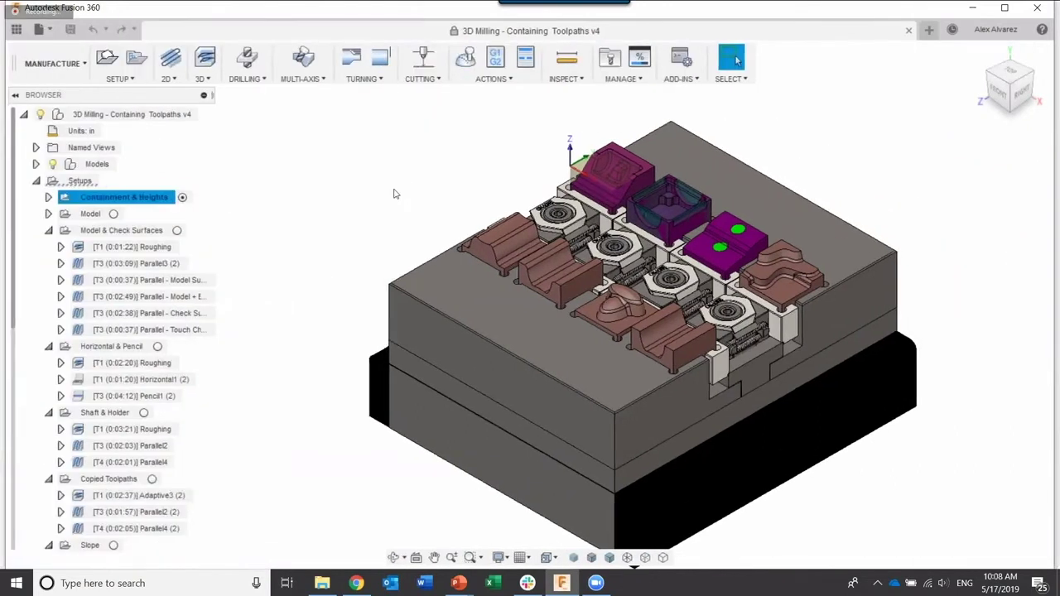
middle_drag(394, 194, 392, 198)
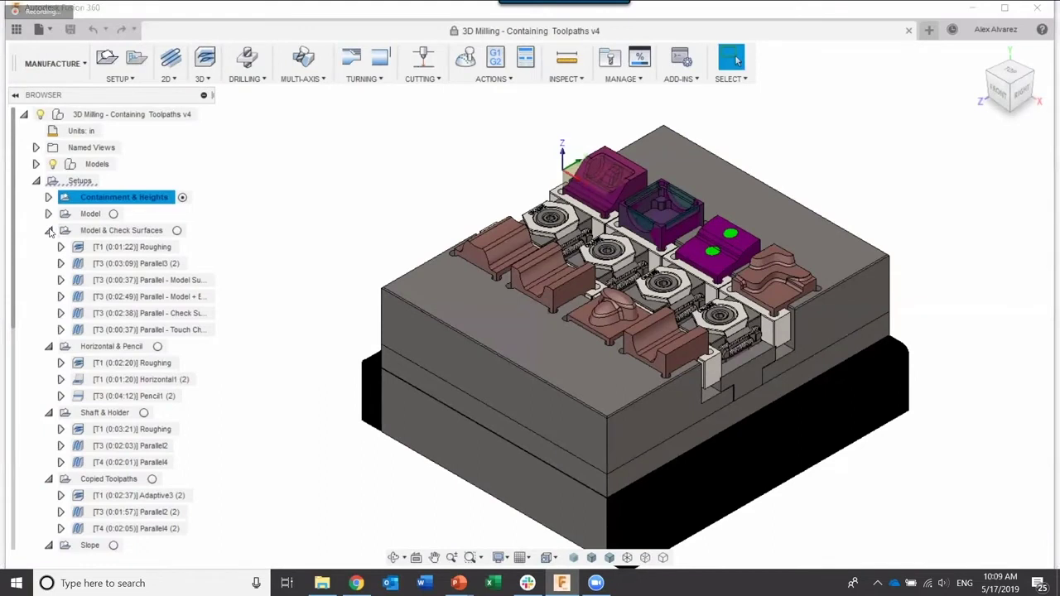
click(49, 230)
click(49, 247)
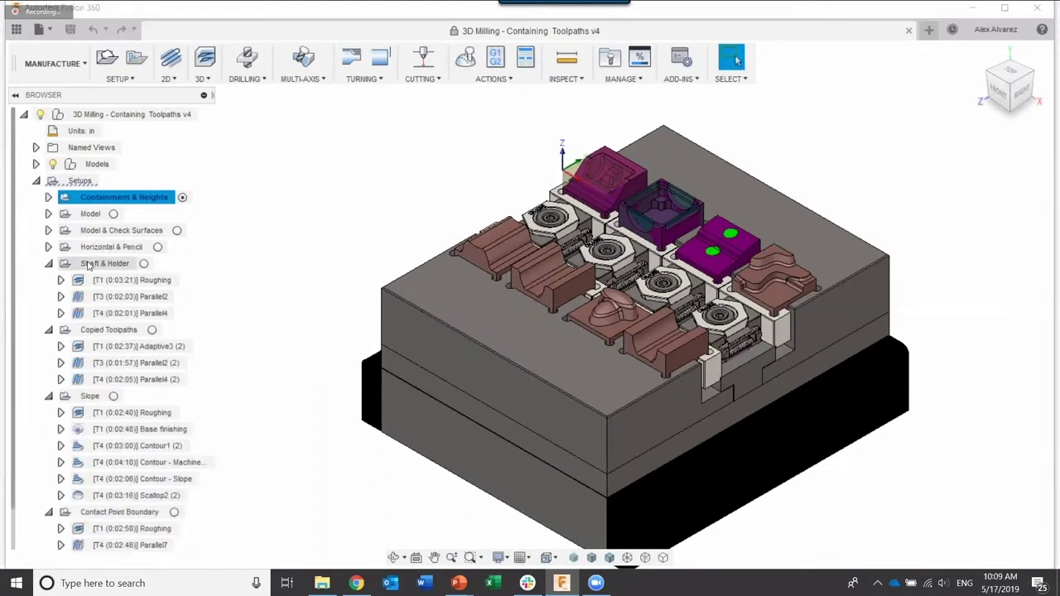
Select the Shaft & Holder setup and examine its stock and work coordinate system on the fixture up close.
click(91, 264)
scroll(484, 250, up, 5)
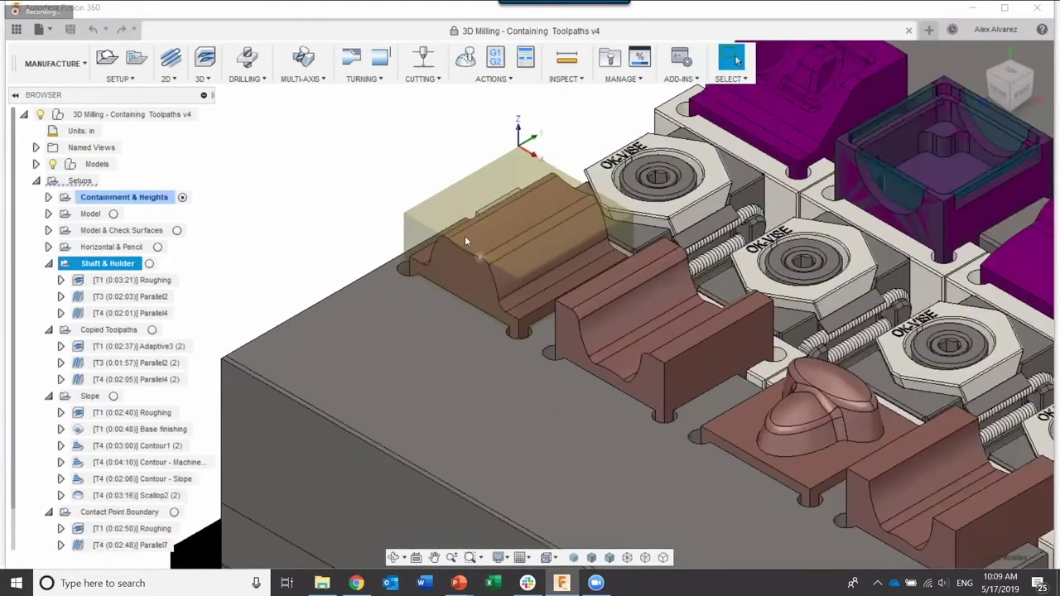
scroll(467, 237, up, 3)
scroll(479, 237, down, 2)
scroll(480, 238, up, 1)
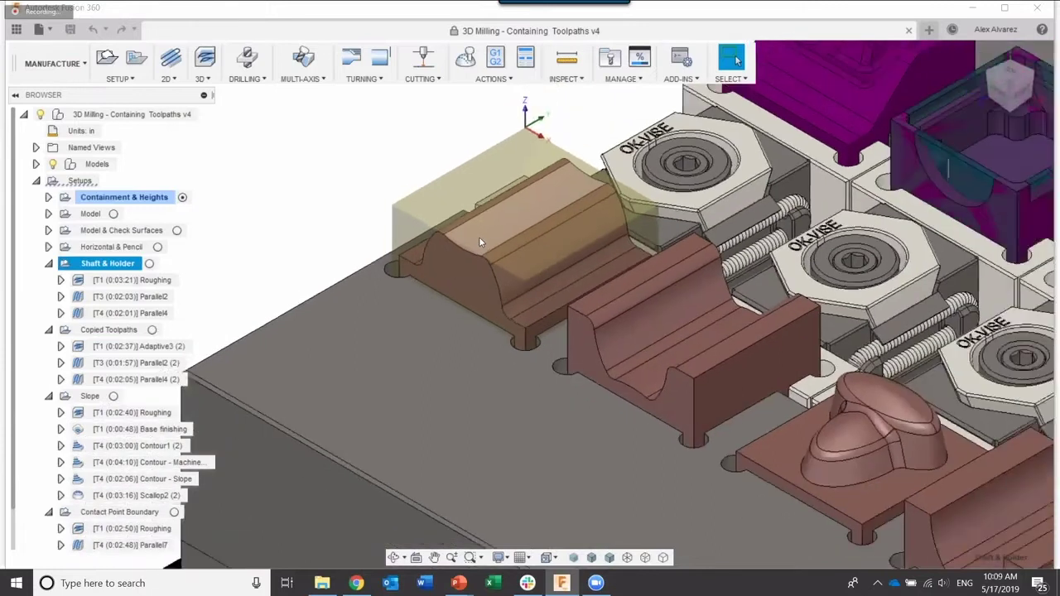
scroll(479, 248, down, 2)
scroll(450, 193, up, 1)
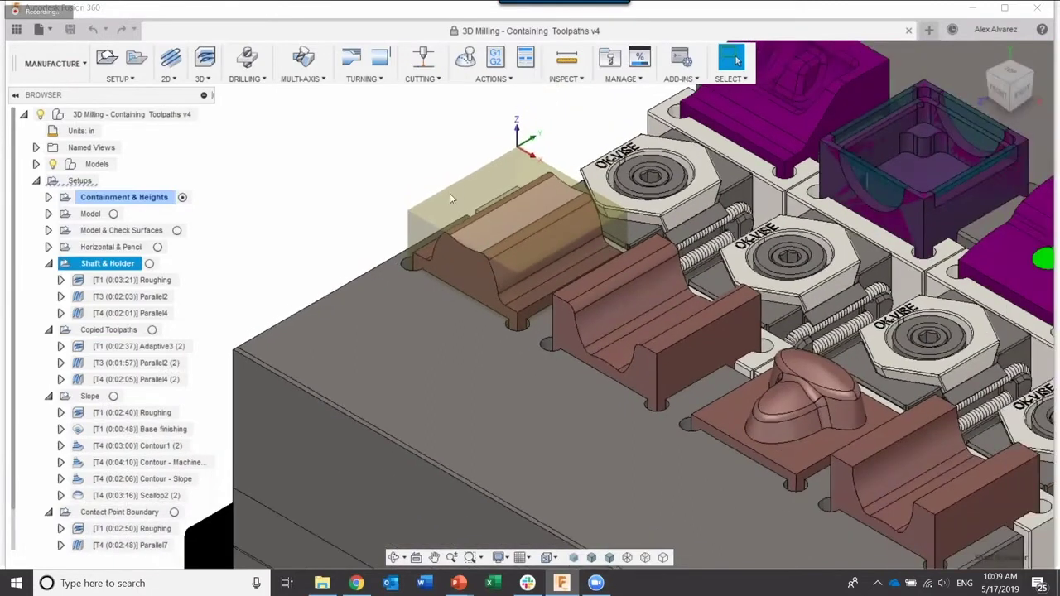
scroll(449, 193, down, 3)
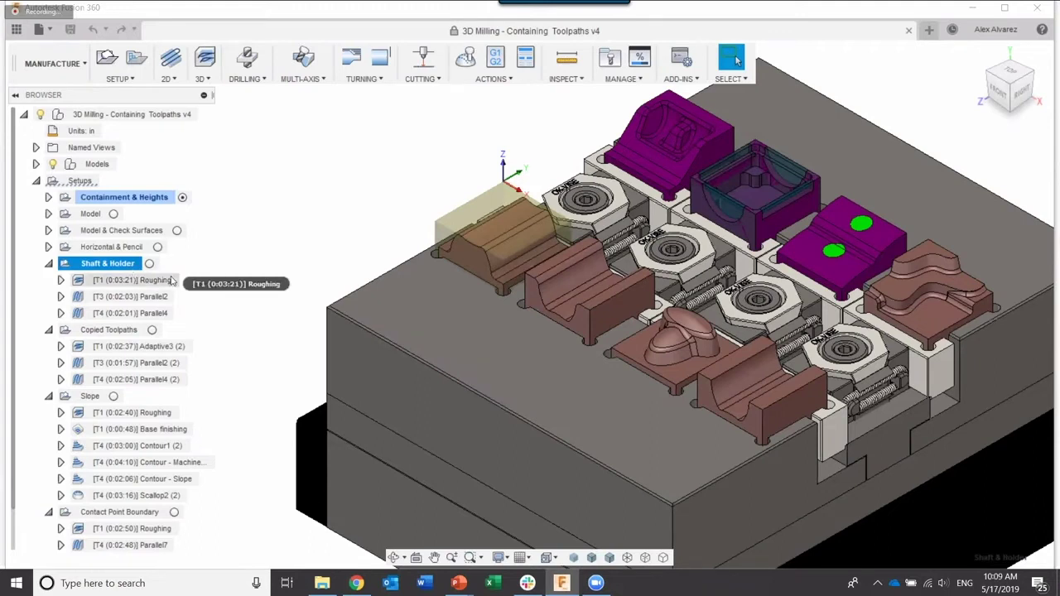
Display the Roughing and Parallel2 toolpaths of the Shaft & Holder setup on the part.
click(232, 277)
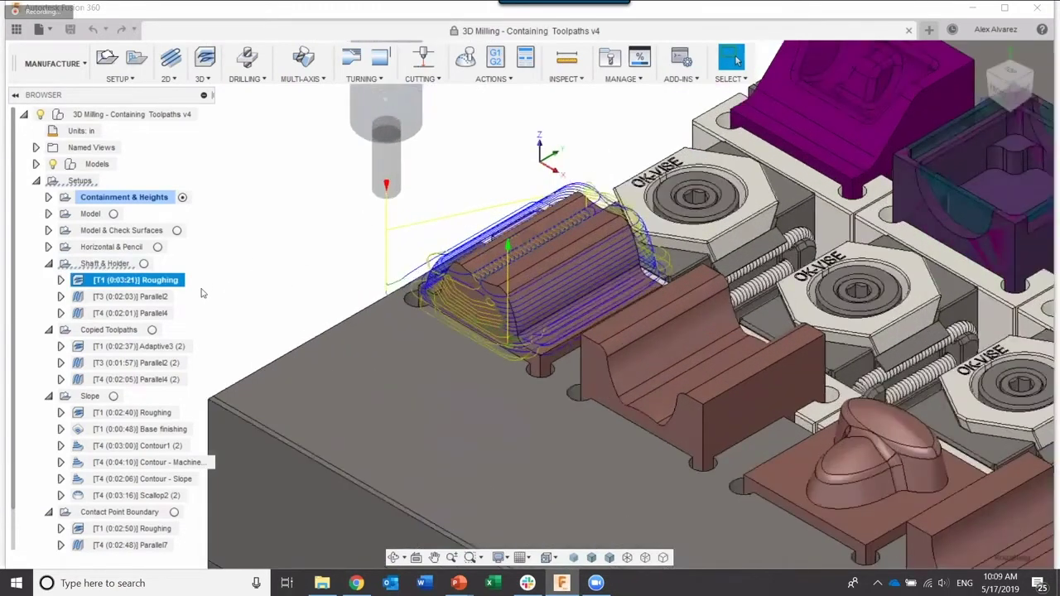
click(170, 296)
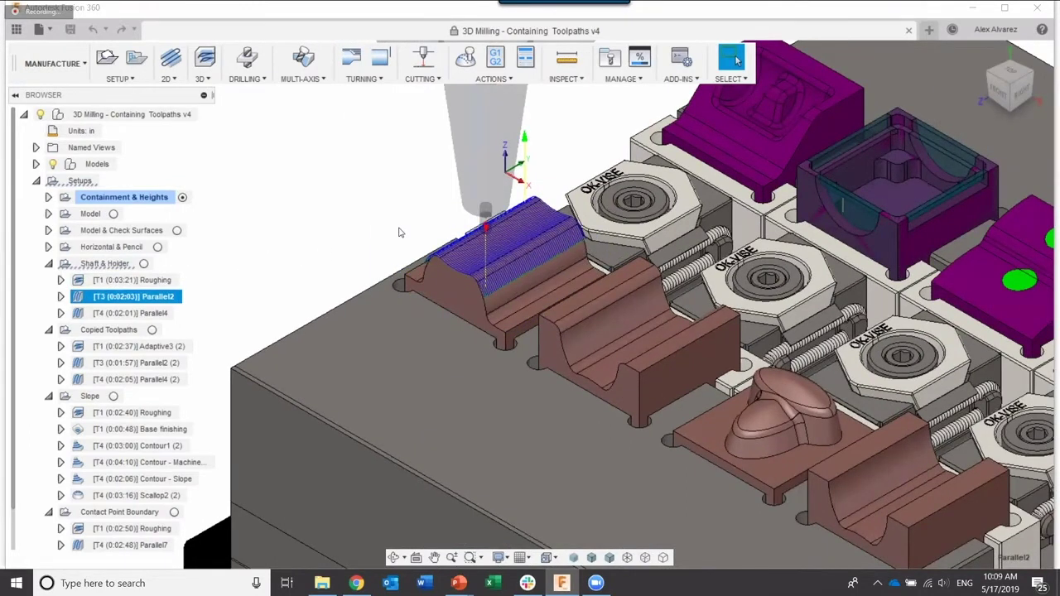
Display the Parallel4 and Roughing toolpaths of the Shaft & Holder setup to compare their passes on the part.
click(154, 314)
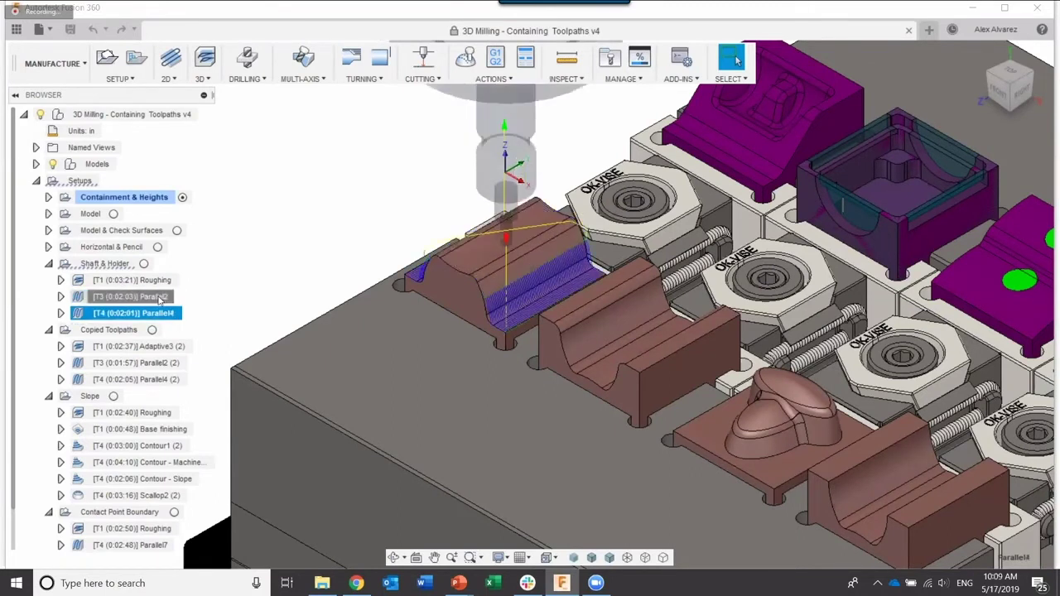
key(Up)
key(Up)
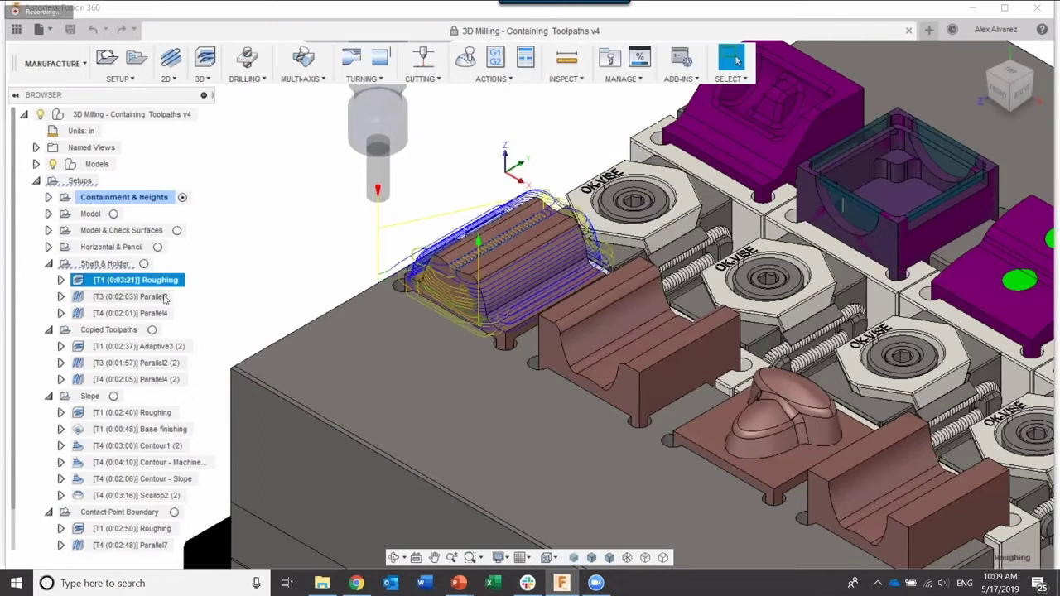
key(Down)
key(Down)
Delete the Parallel2 and Parallel4 operations from the Shaft & Holder setup.
key(Up)
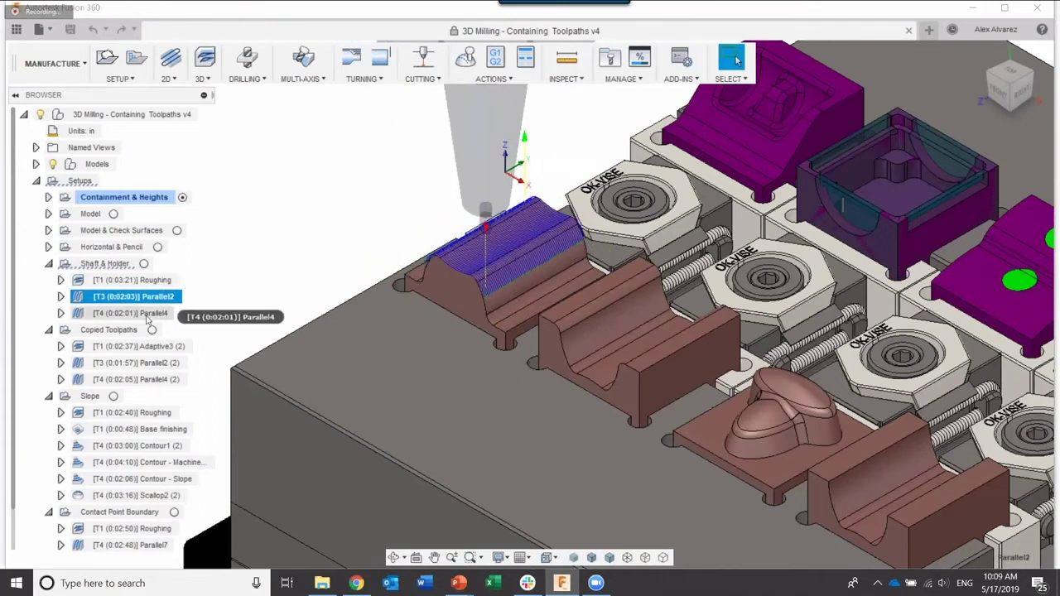
ctrl+click(147, 316)
key(Delete)
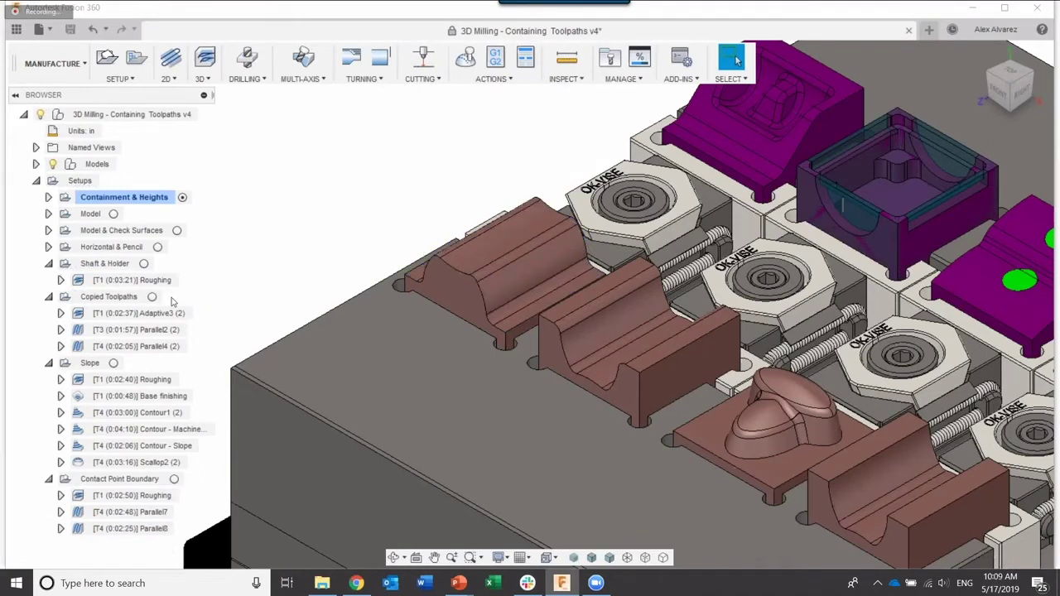
click(133, 266)
key(Escape)
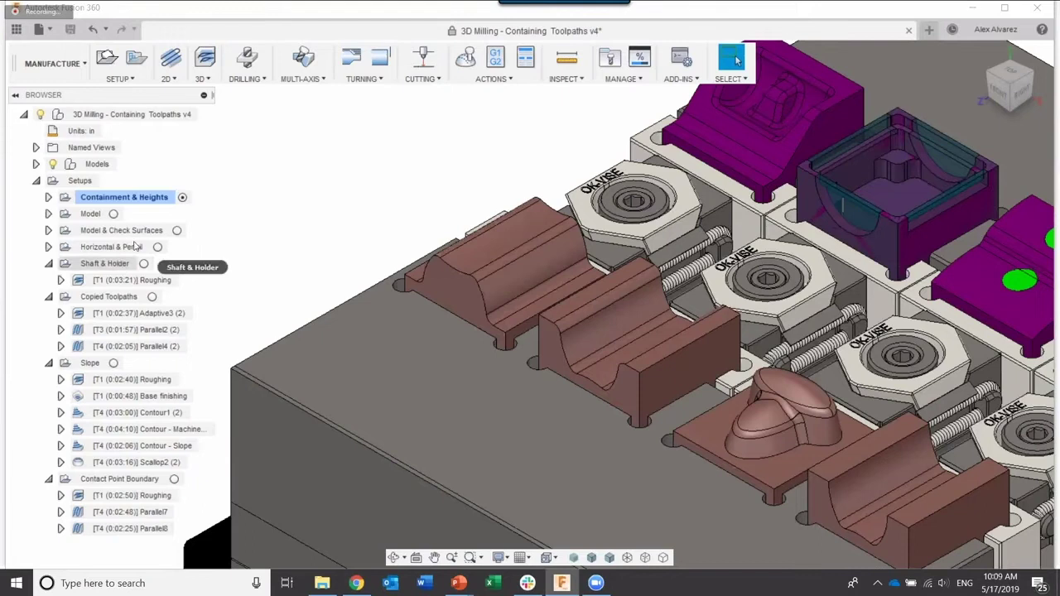
Select the Model, Model & Check Surfaces, Horizontal & Pencil and Shaft & Holder setups in turn to see their stock on the fixture.
click(105, 215)
scroll(393, 221, down, 2)
scroll(394, 221, down, 1)
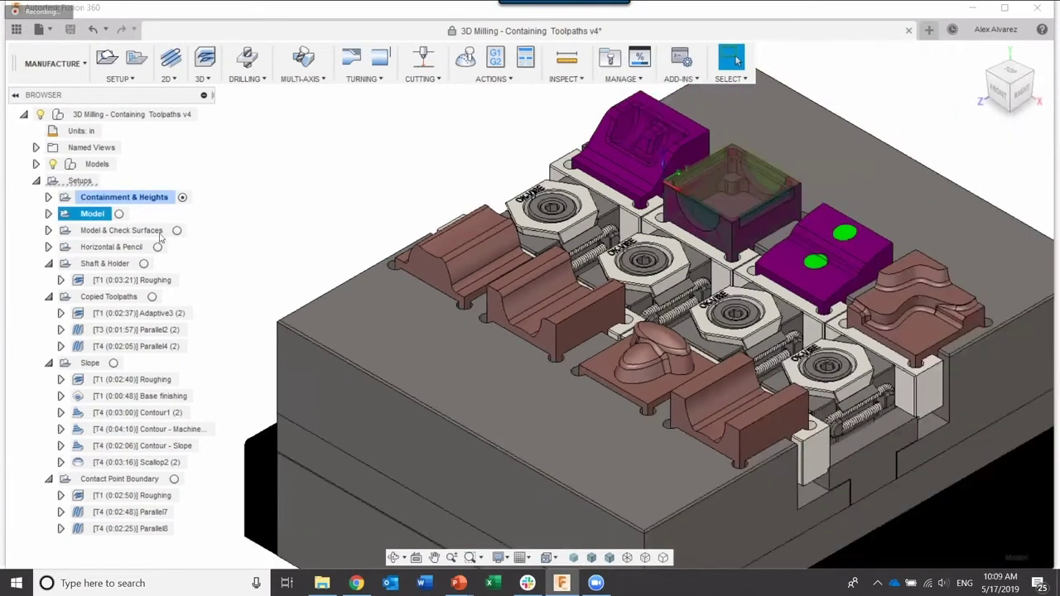
scroll(397, 243, down, 1)
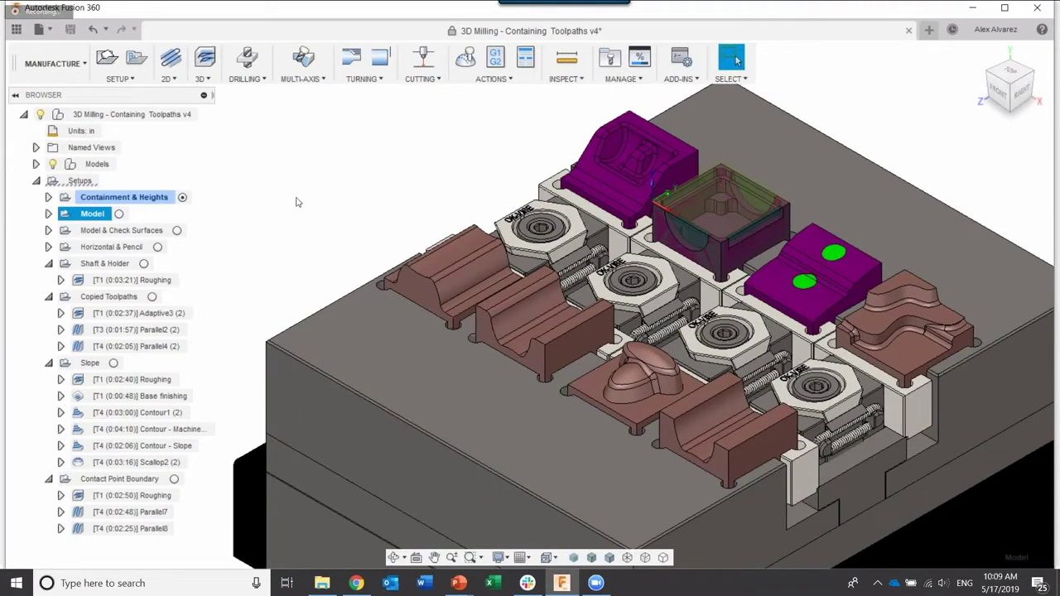
click(157, 232)
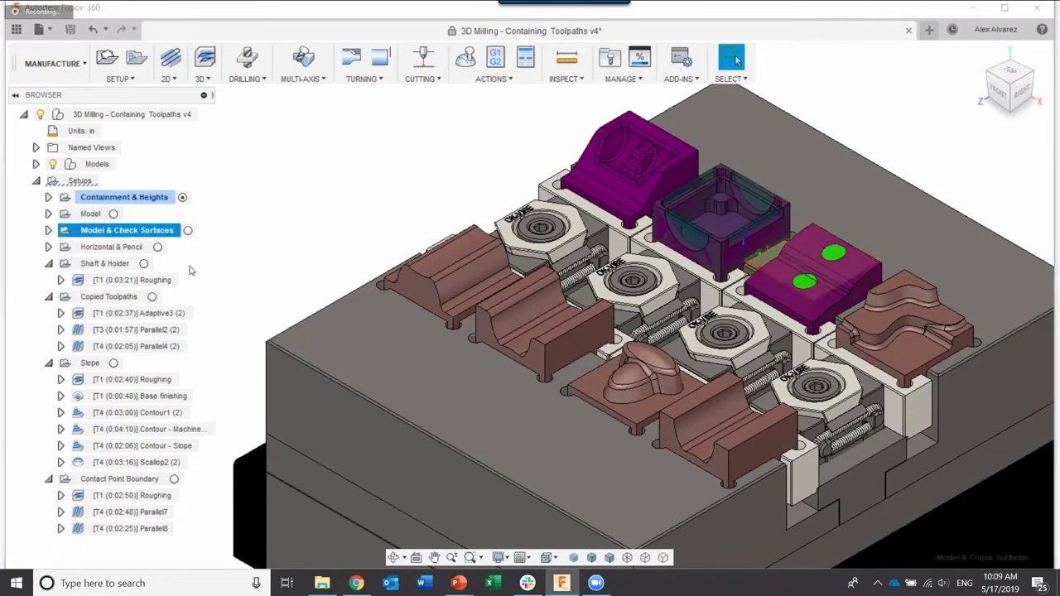
click(114, 247)
click(115, 263)
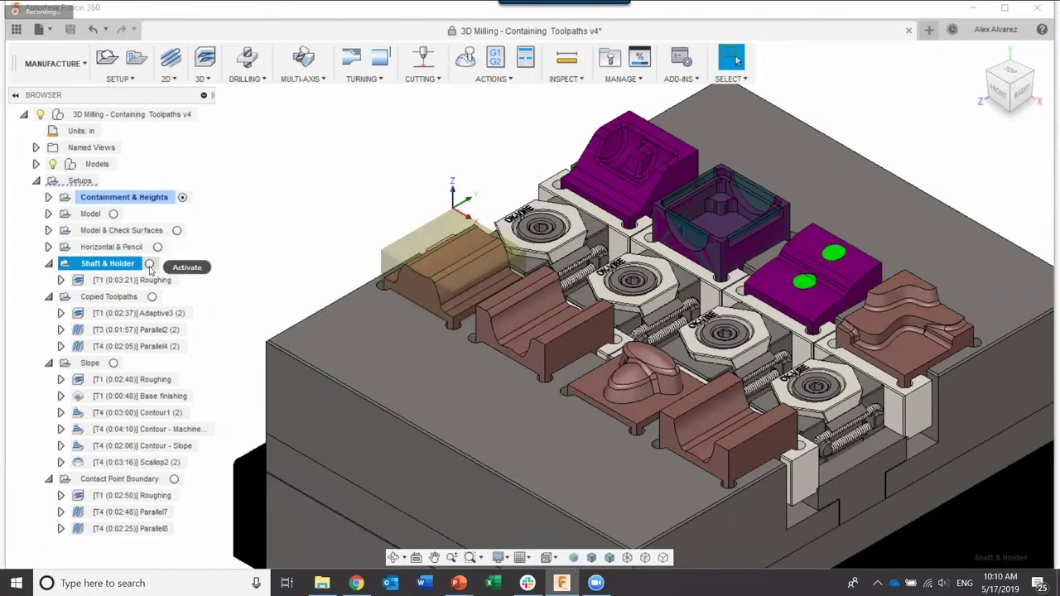
Activate the Shaft & Holder setup and examine its Roughing toolpath up close from several angles.
click(182, 200)
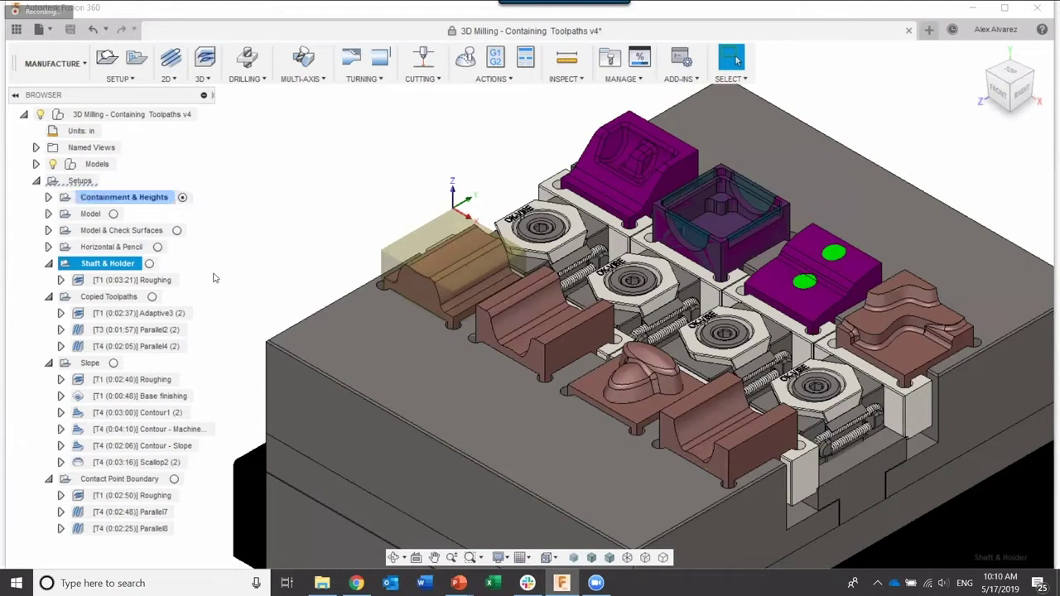
click(150, 264)
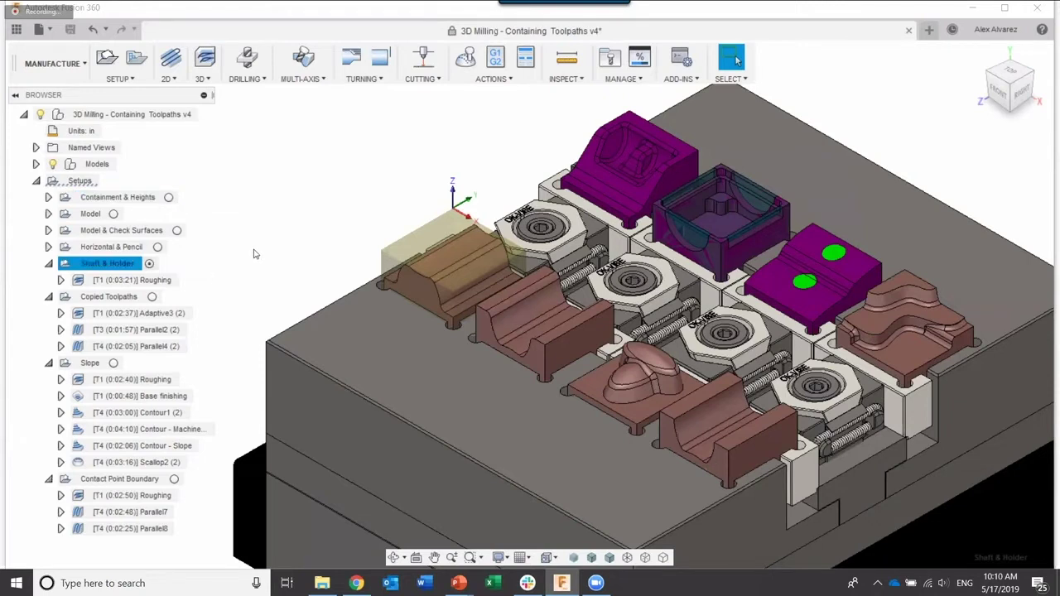
click(176, 281)
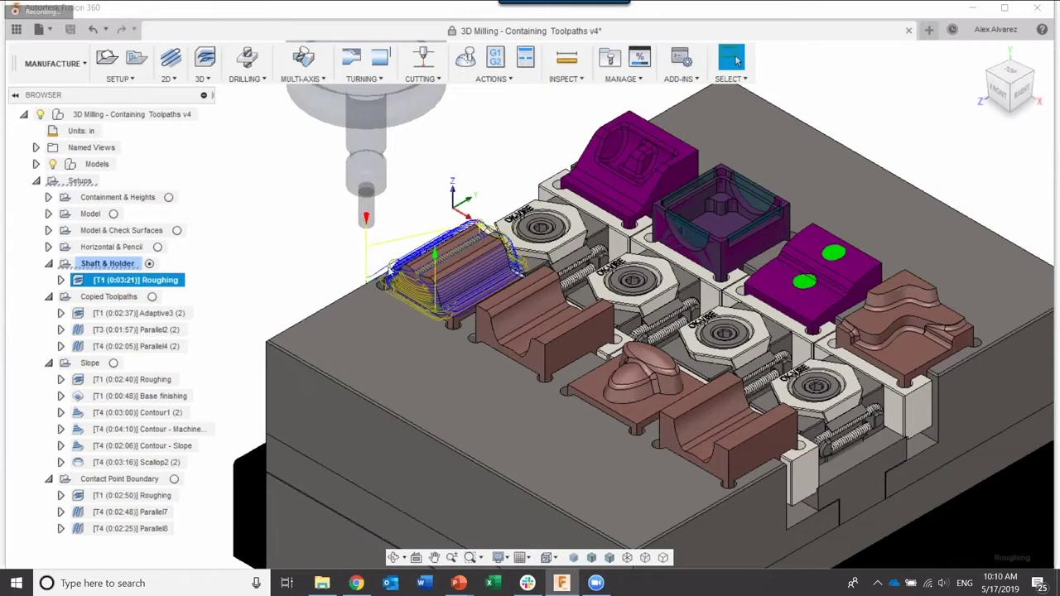
scroll(400, 275, up, 2)
scroll(399, 275, up, 3)
shift+middle_drag(375, 241, 369, 165)
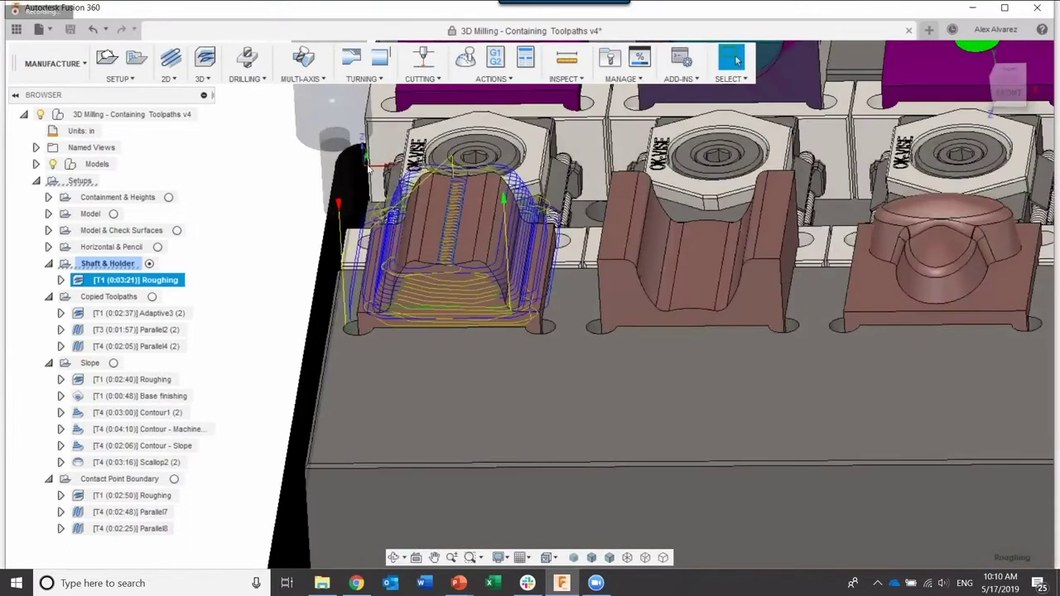
shift+middle_drag(470, 219, 419, 262)
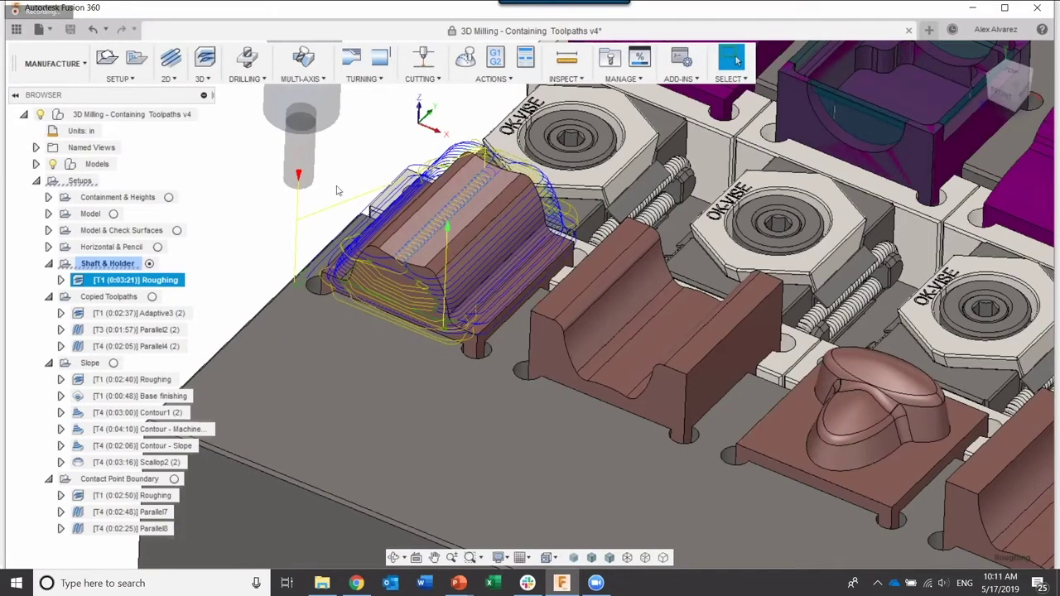
Start a 3D Parallel operation in the Shaft & Holder setup and place its dialog beside the part.
click(203, 80)
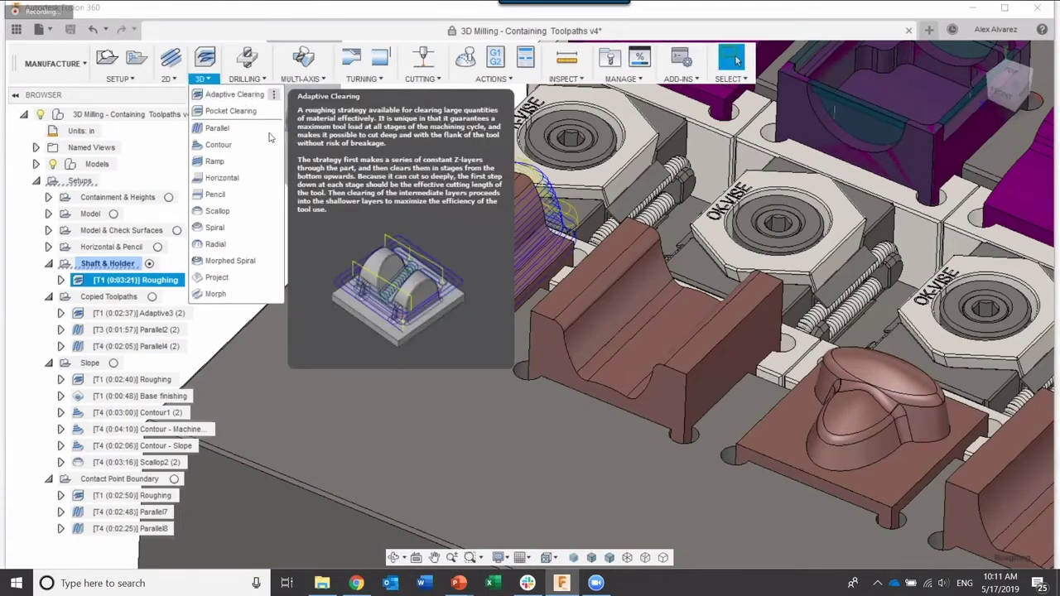
click(203, 80)
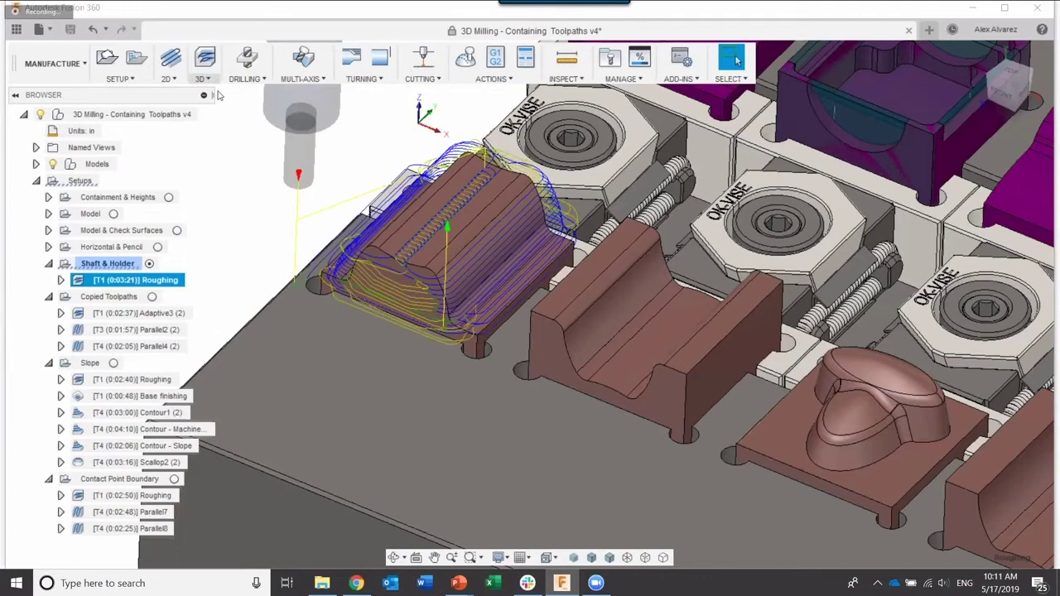
click(170, 79)
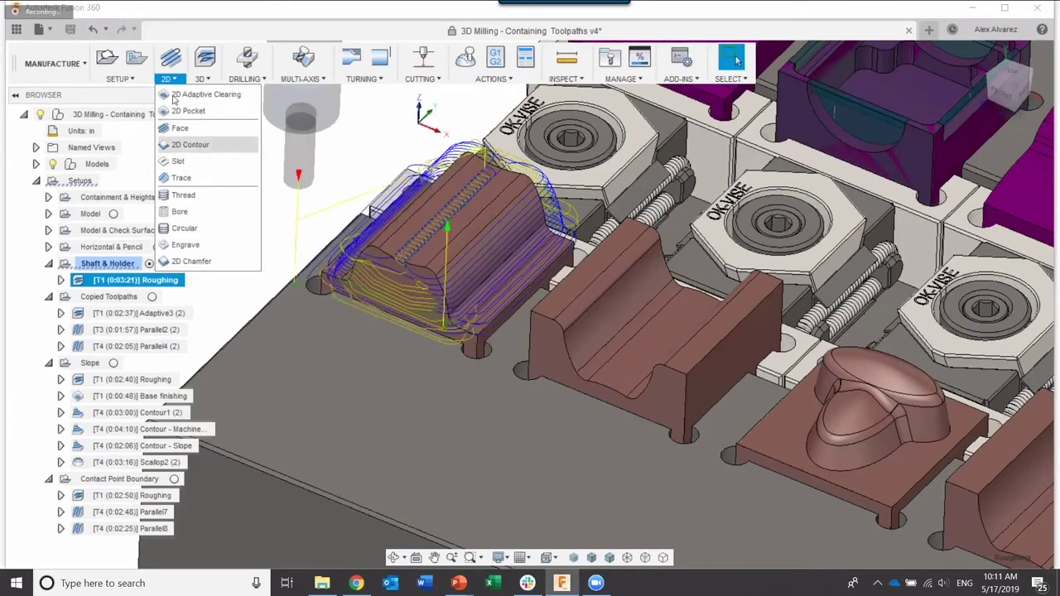
click(200, 81)
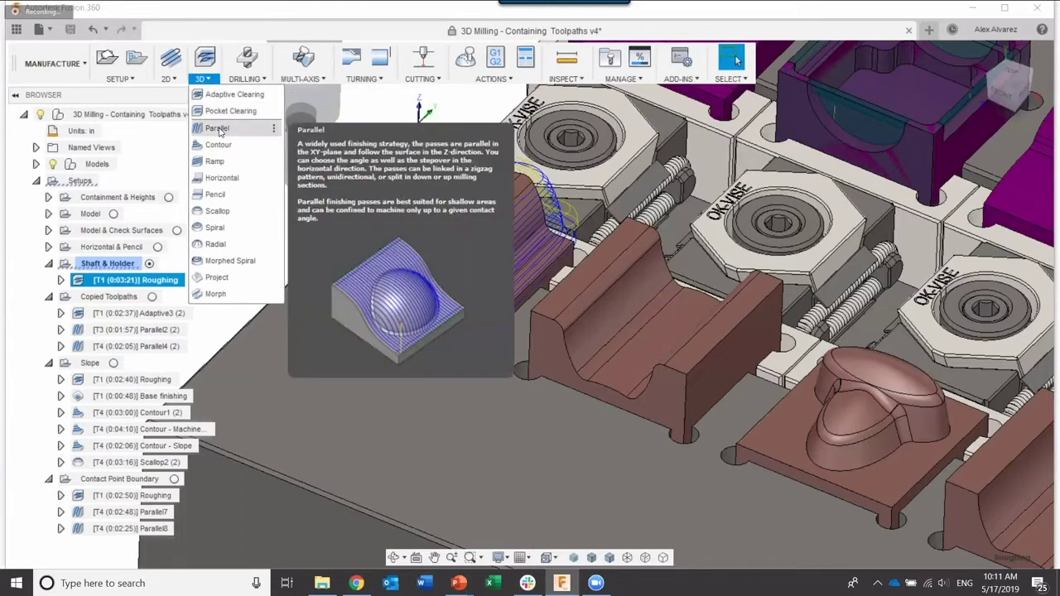
click(217, 128)
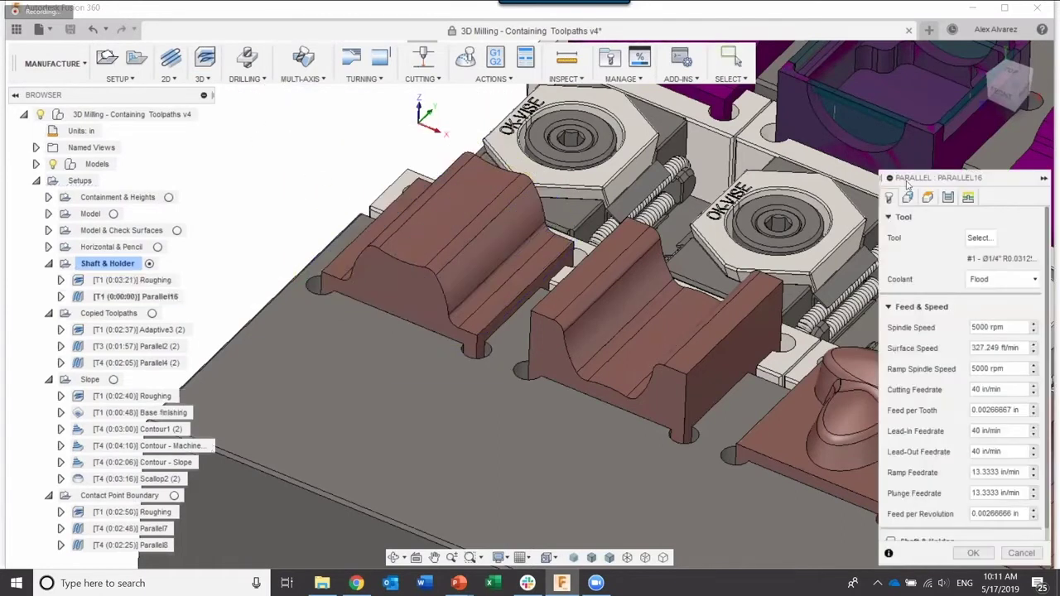
drag(928, 177, 598, 111)
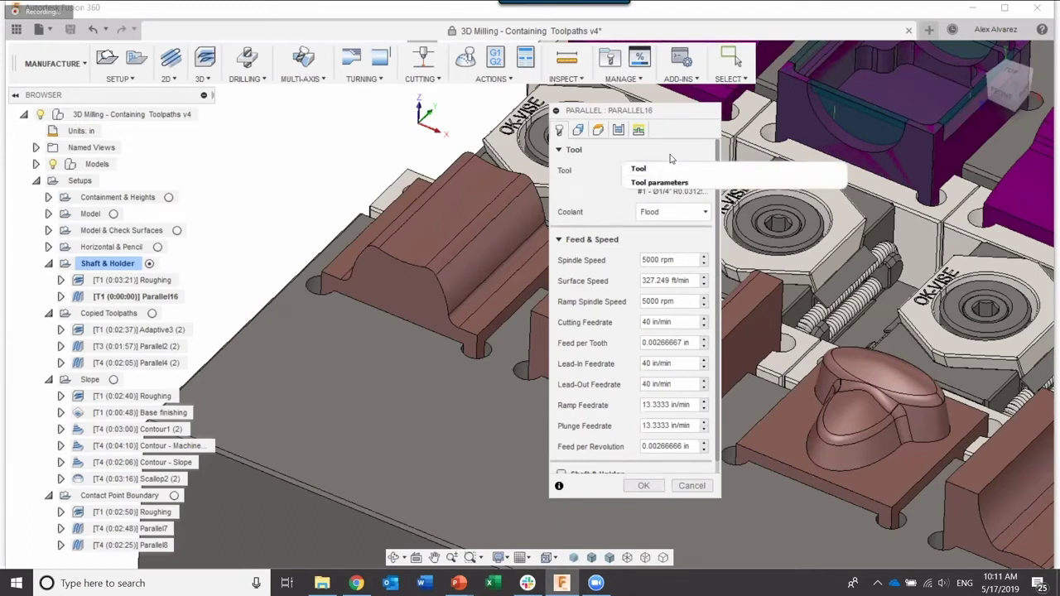
drag(661, 112, 631, 96)
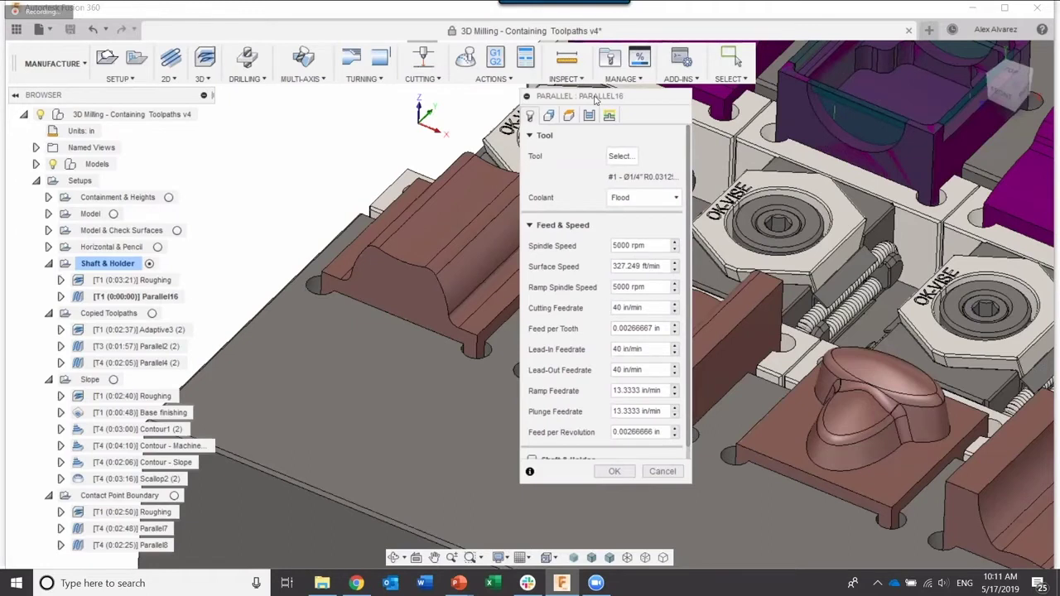
drag(595, 99, 630, 92)
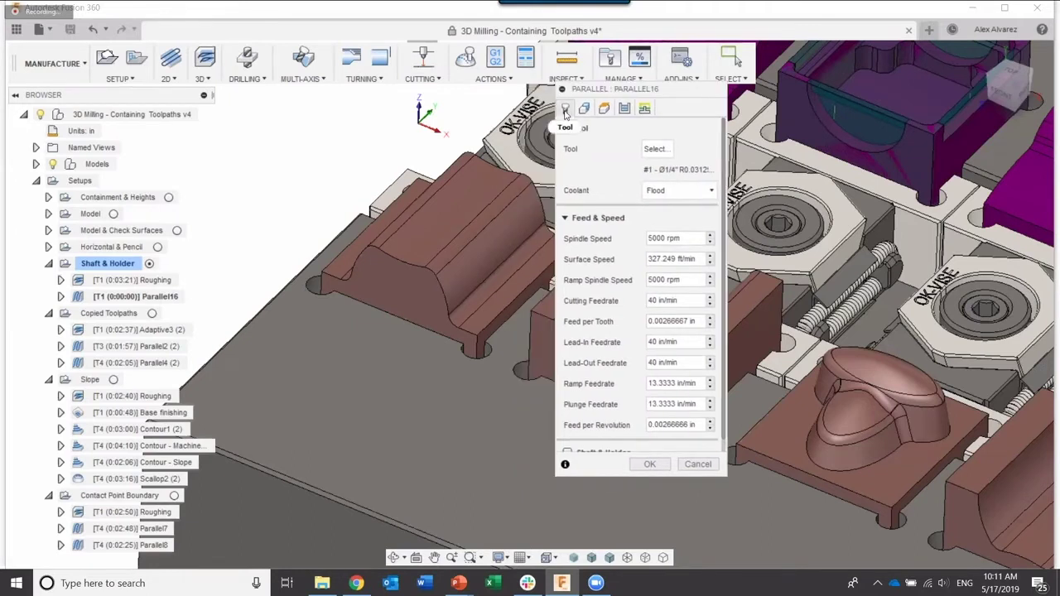
Review the geometry, heights, passes and linking settings of the new Parallel operation.
click(585, 111)
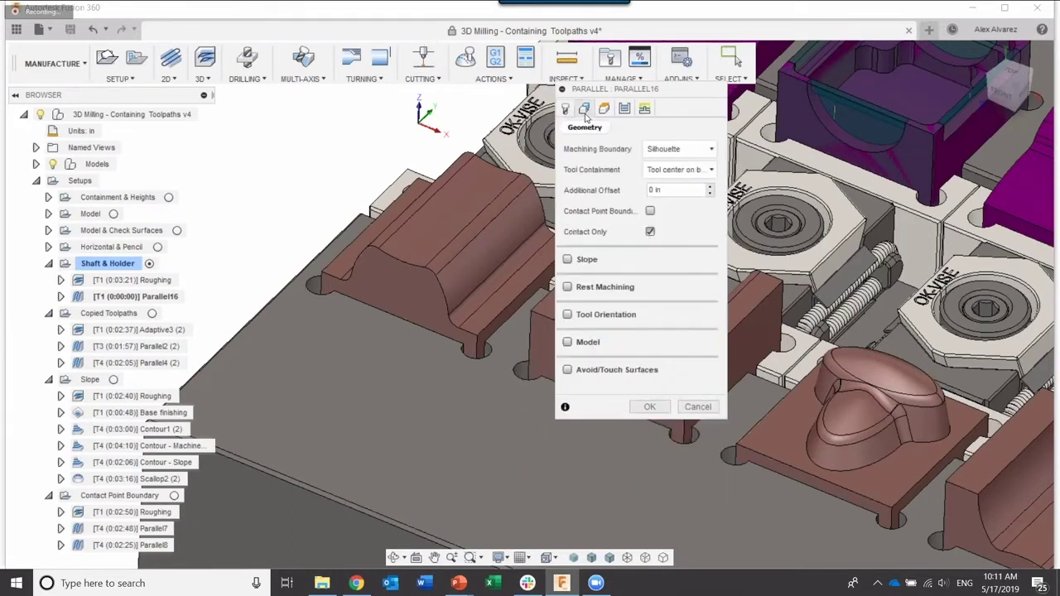
click(605, 108)
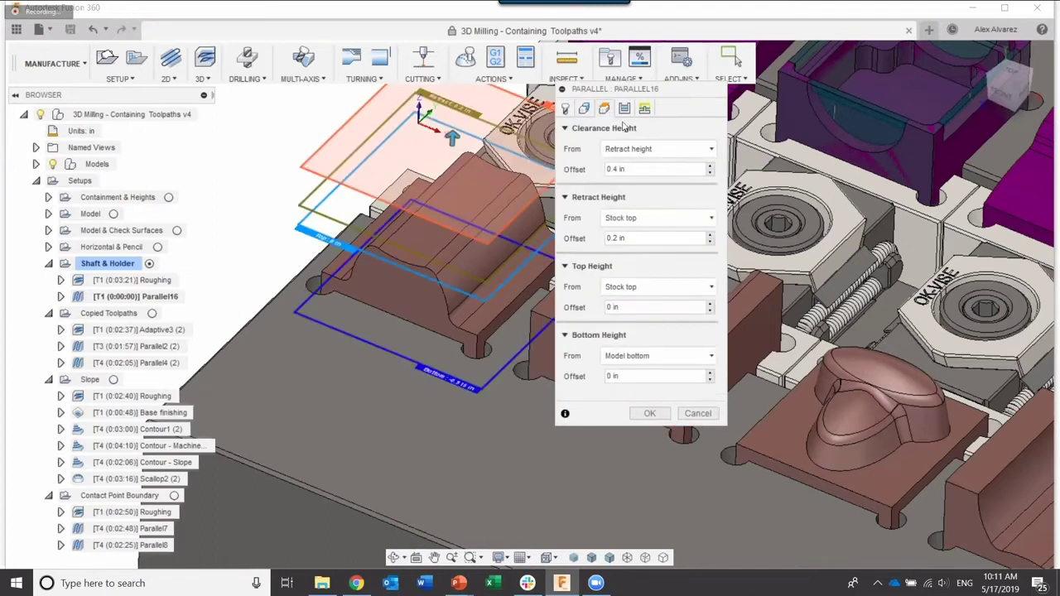
click(626, 110)
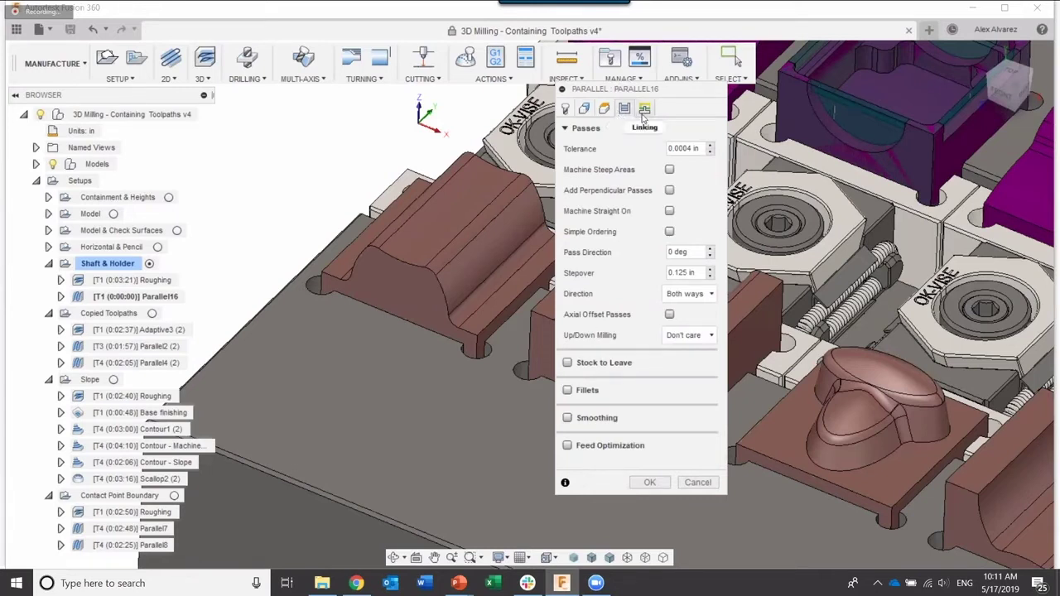
click(644, 109)
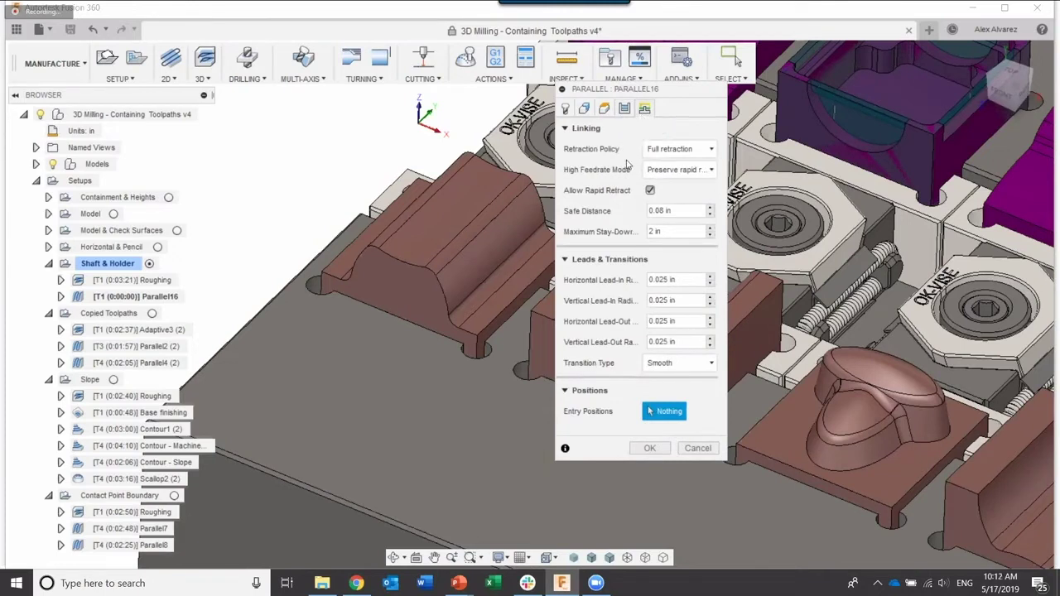
Assign the "3 - Ø1/8" - ball" tool from the document library to the new Parallel operation.
click(566, 110)
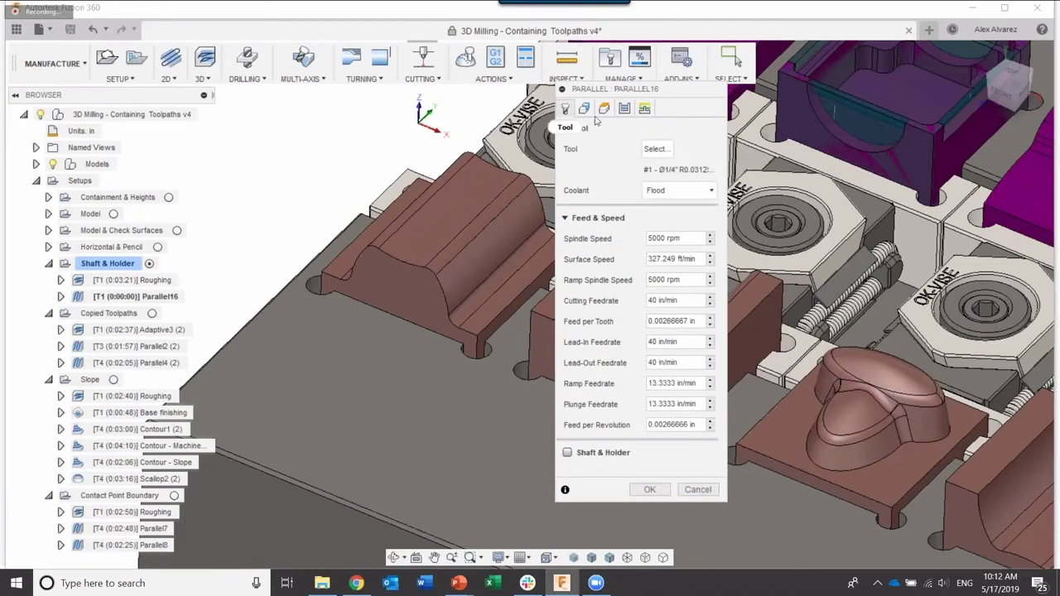
click(654, 150)
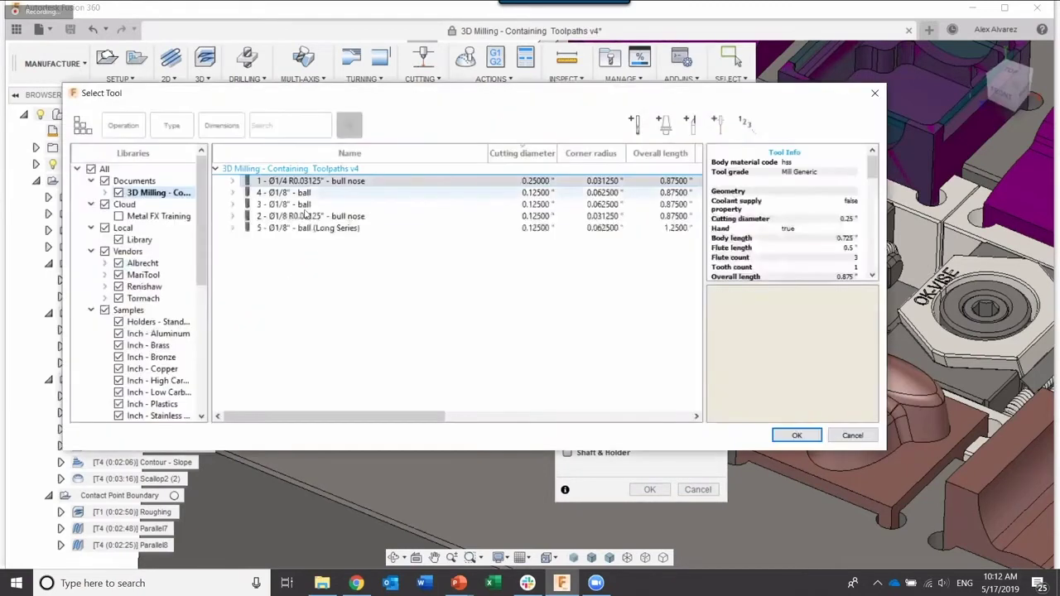
click(317, 193)
click(316, 204)
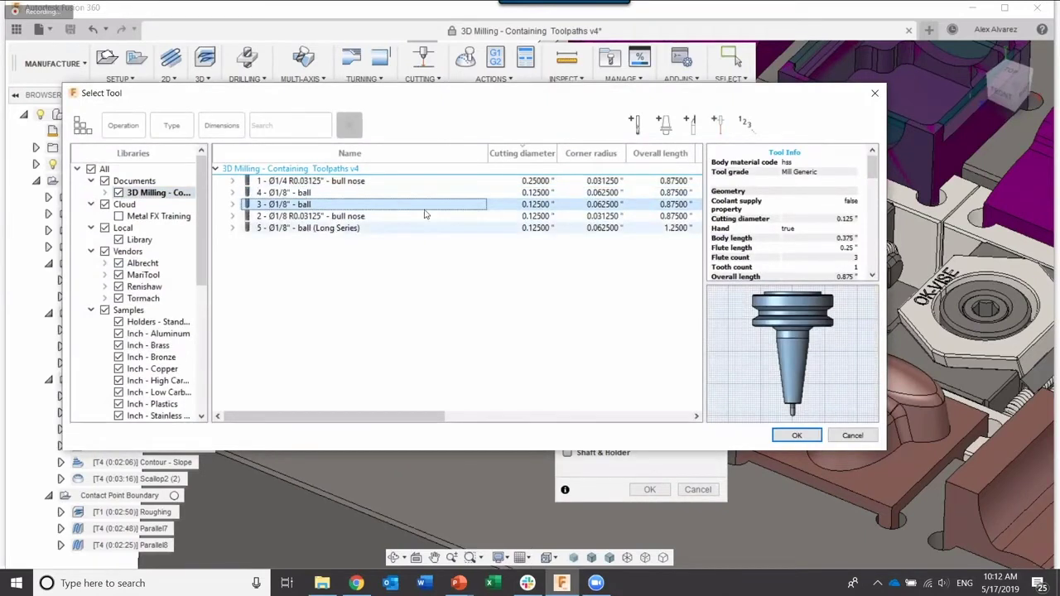
click(793, 437)
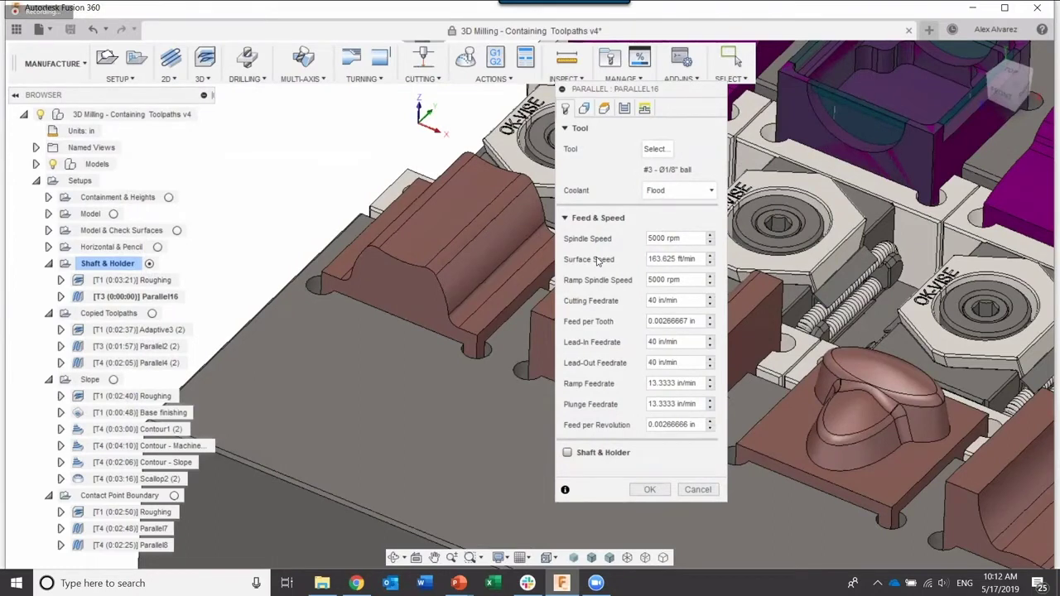
Check the geometry and passes settings, keep their defaults, and generate the Parallel toolpath.
click(584, 108)
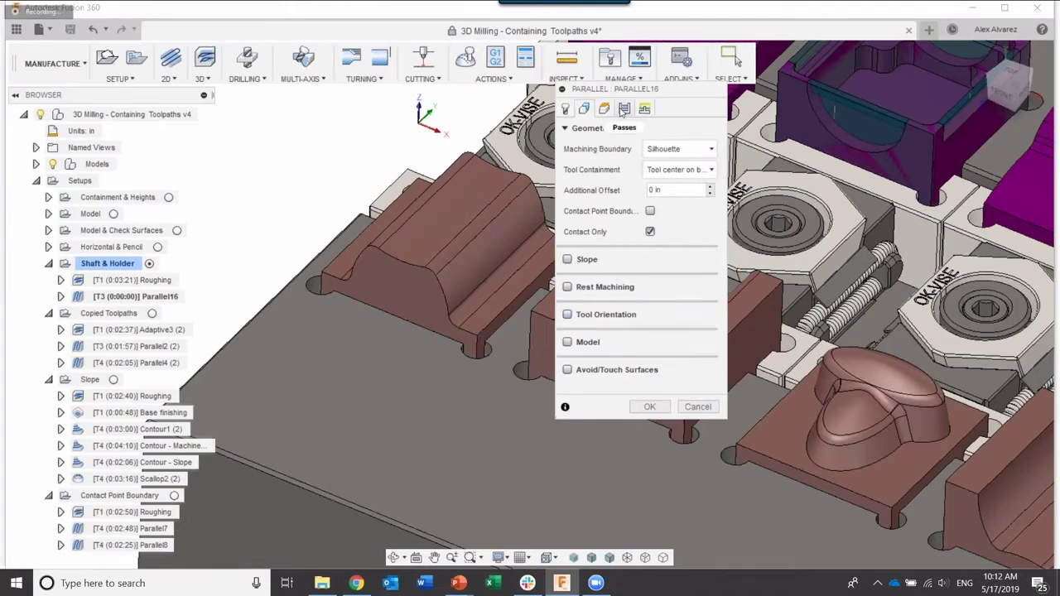
click(623, 110)
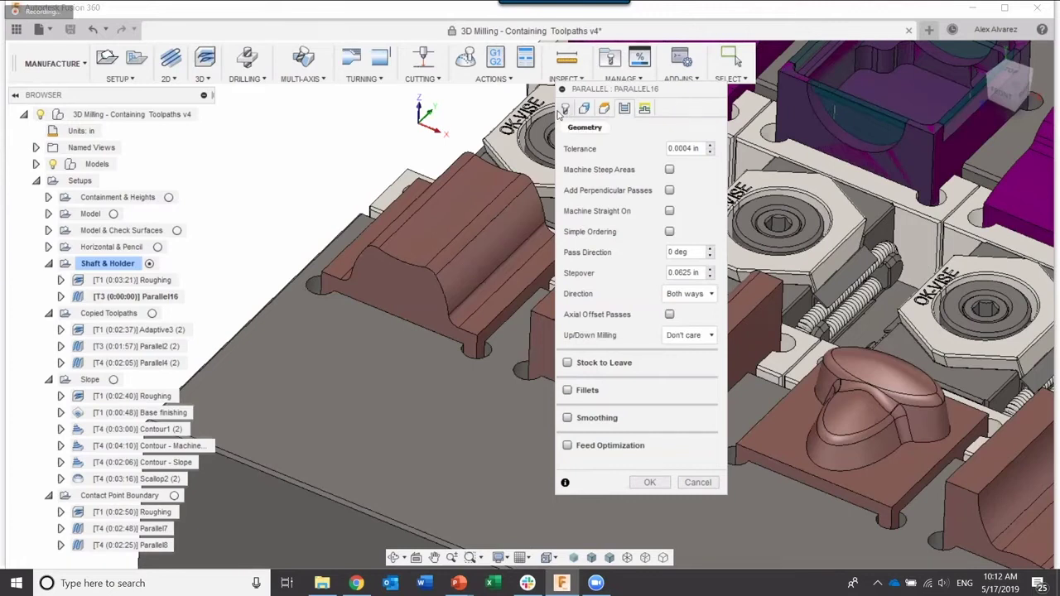
click(564, 109)
click(637, 489)
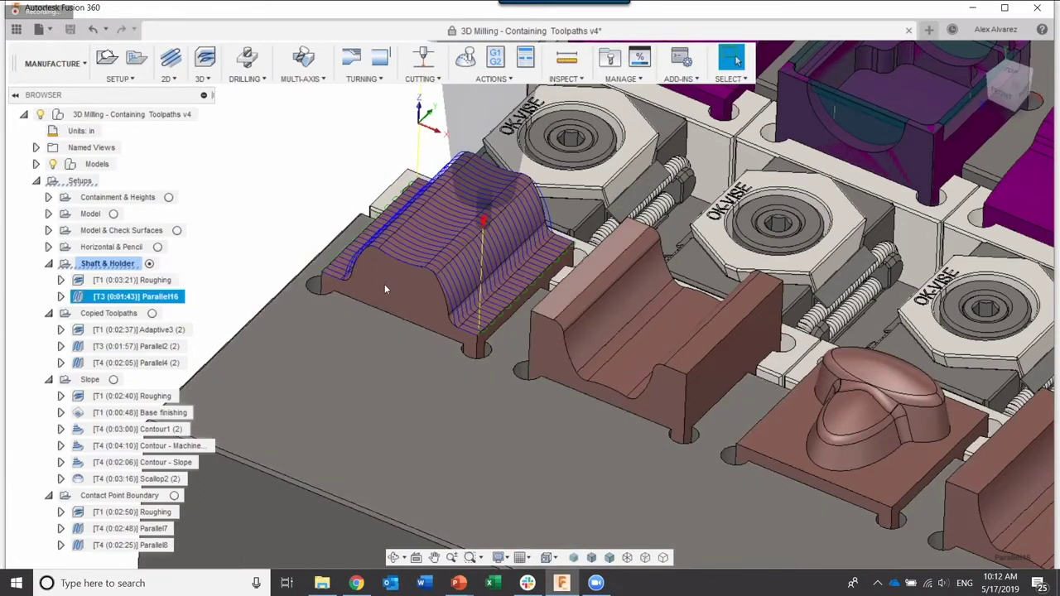
Set the stepover of the new Parallel operation in the Shaft & Holder setup to 0.02 in and regenerate its toolpath.
shift+middle_drag(329, 220, 260, 247)
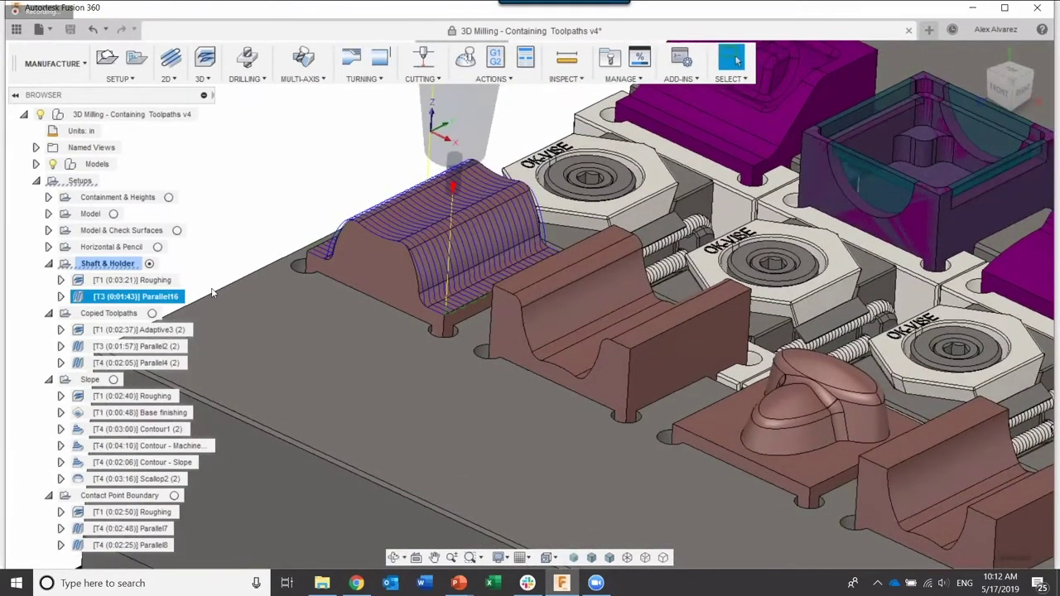
right_click(173, 300)
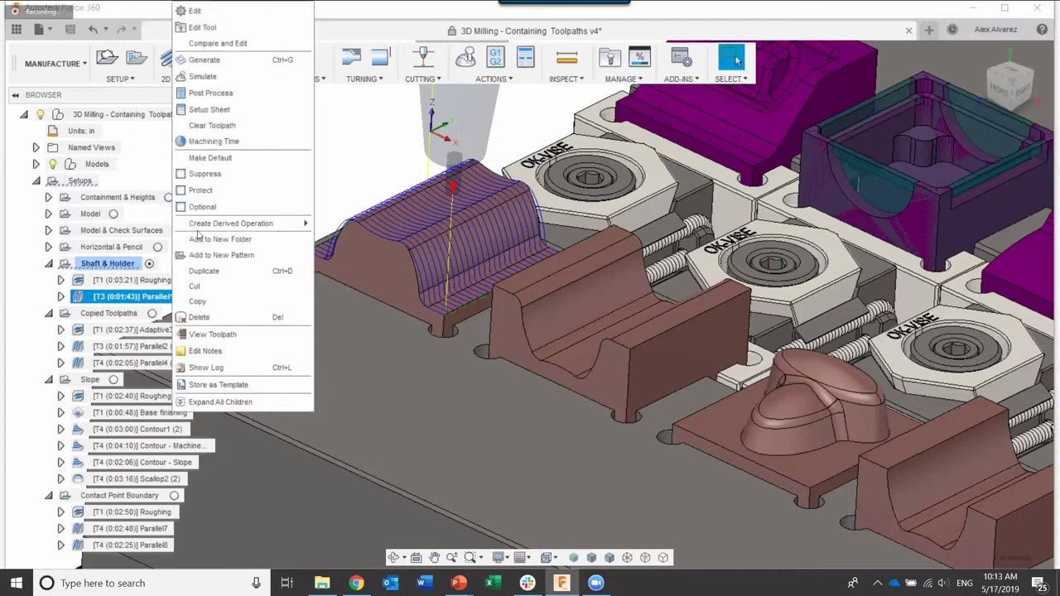
click(195, 10)
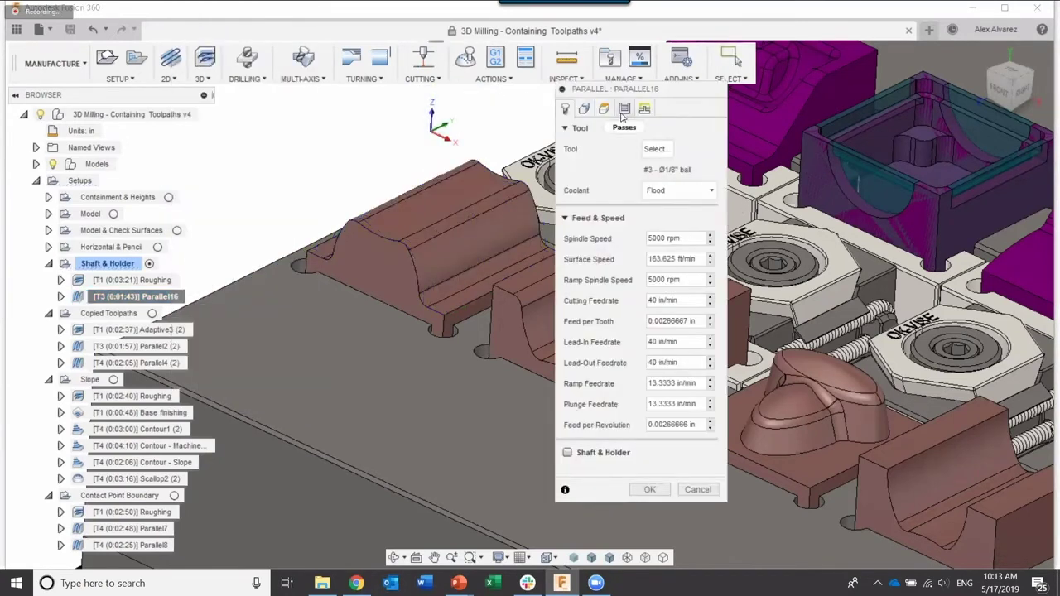
click(624, 109)
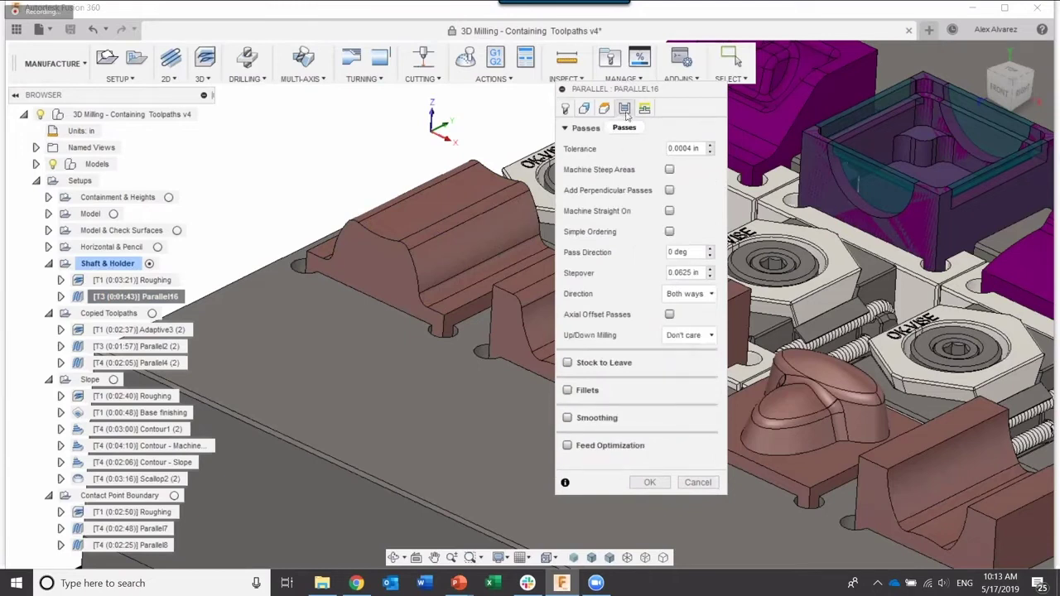
click(698, 271)
text(02)
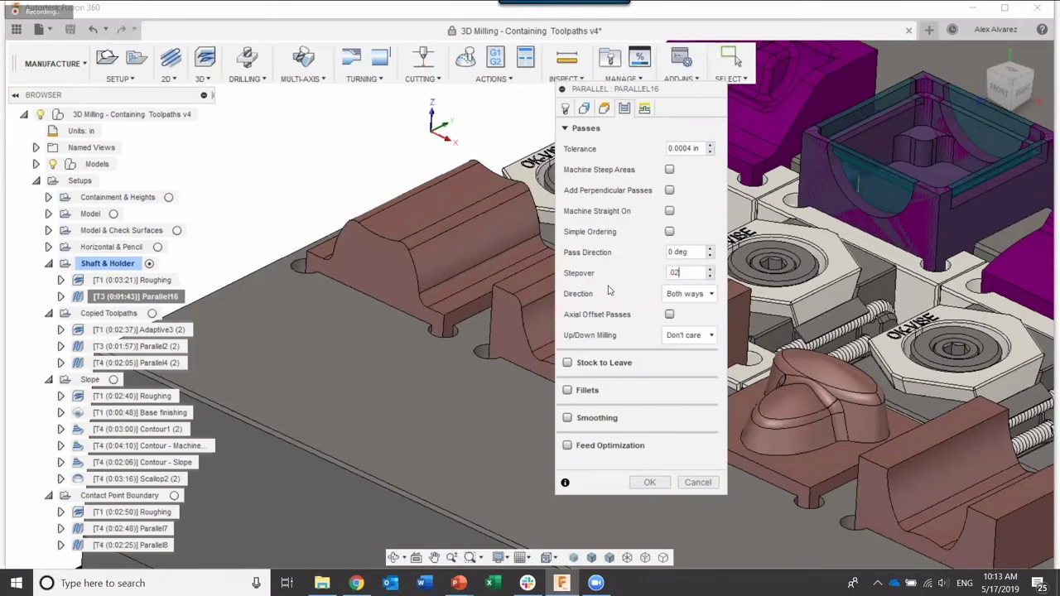
key(Return)
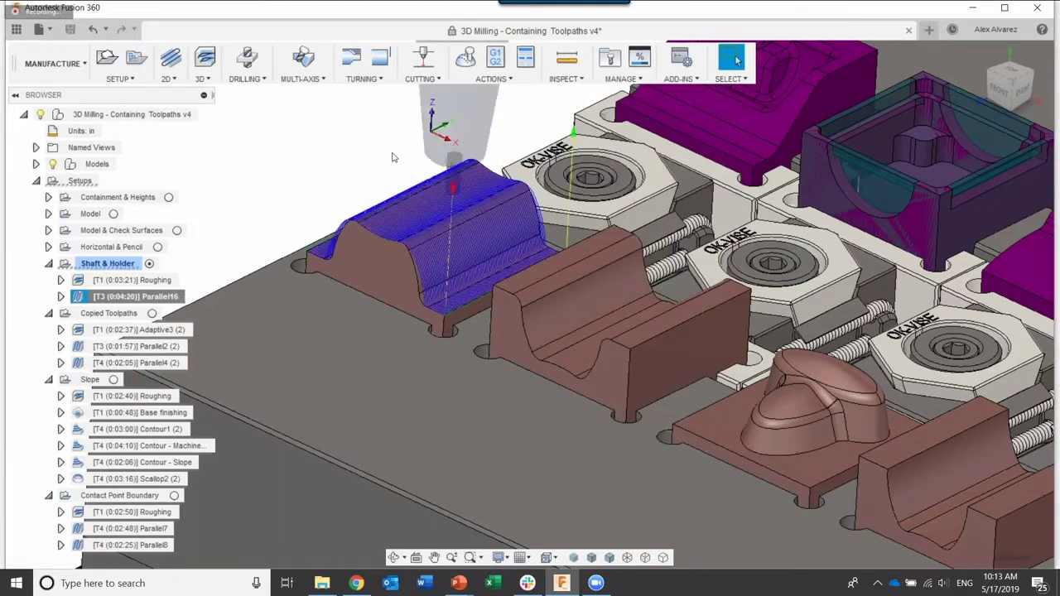
Simulate the whole Shaft & Holder setup with the stock hidden and view the tool holder's motion from the front.
click(166, 297)
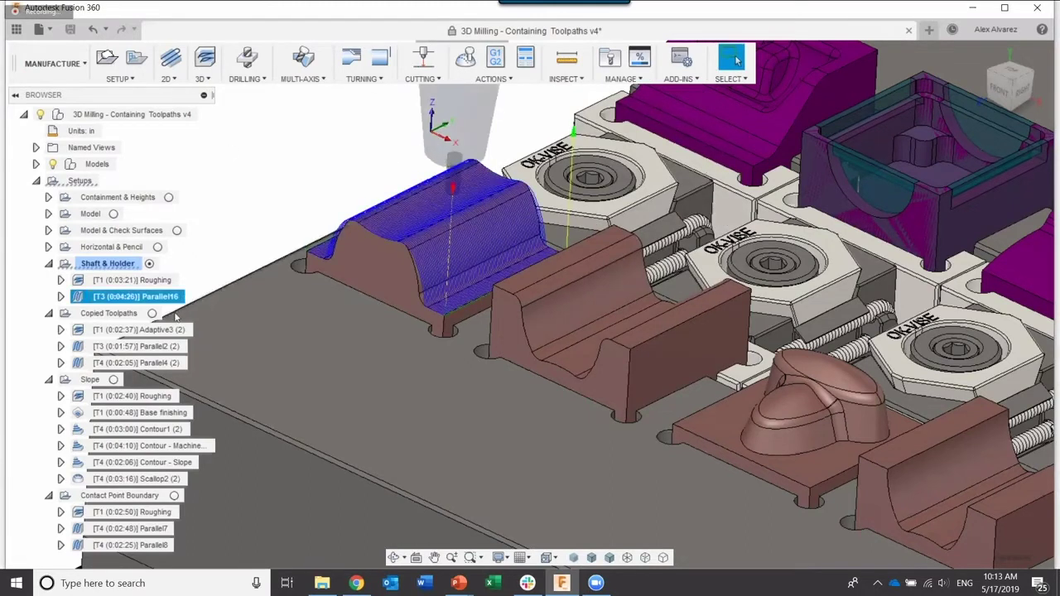
click(96, 265)
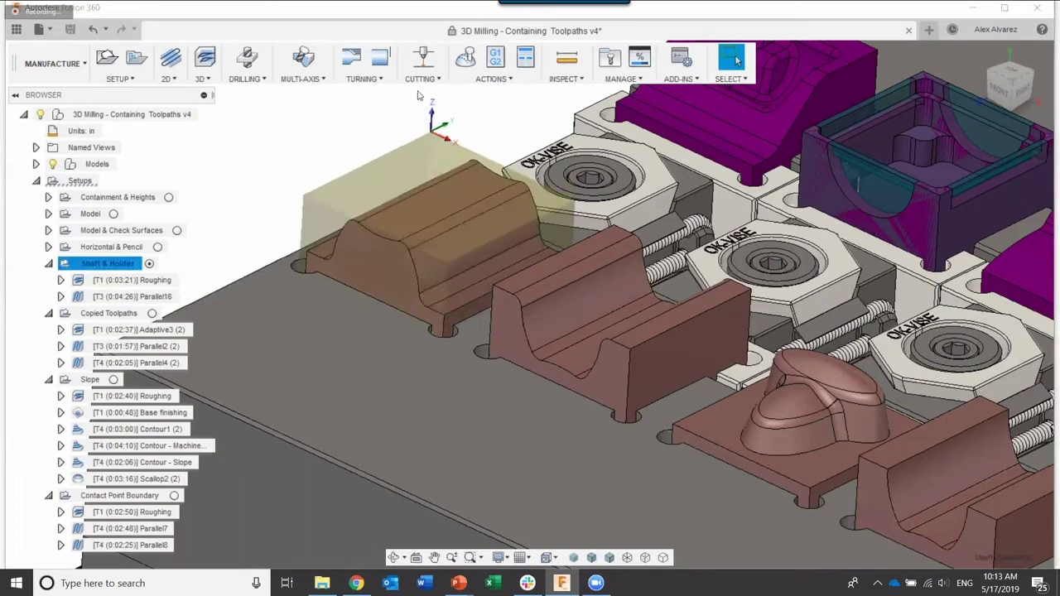
click(466, 56)
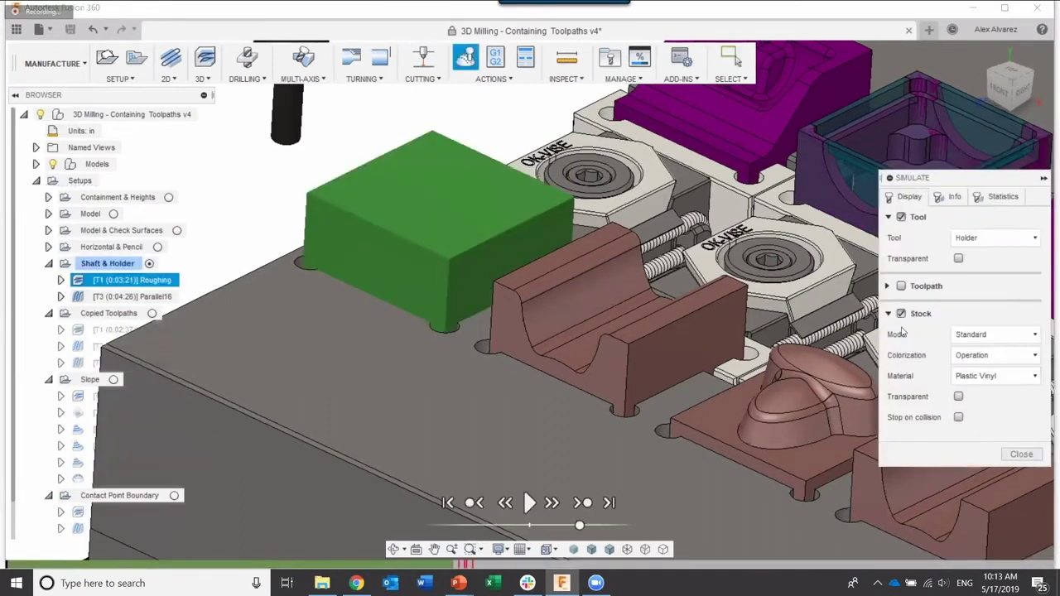
click(530, 503)
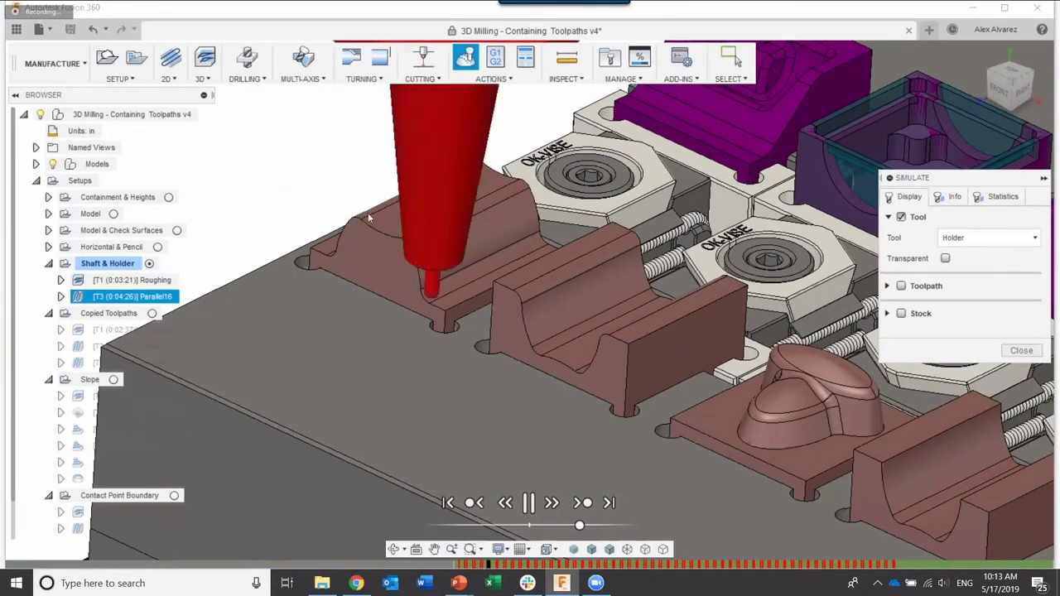
shift+middle_drag(370, 213, 636, 263)
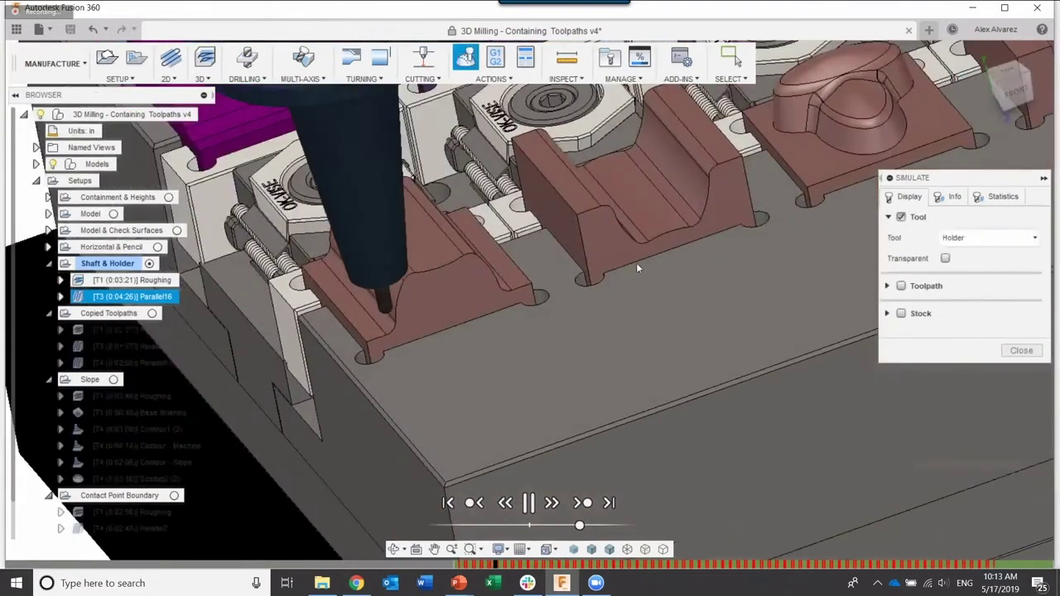
Show the toolpath in the running simulation using the Tail display mode.
click(901, 286)
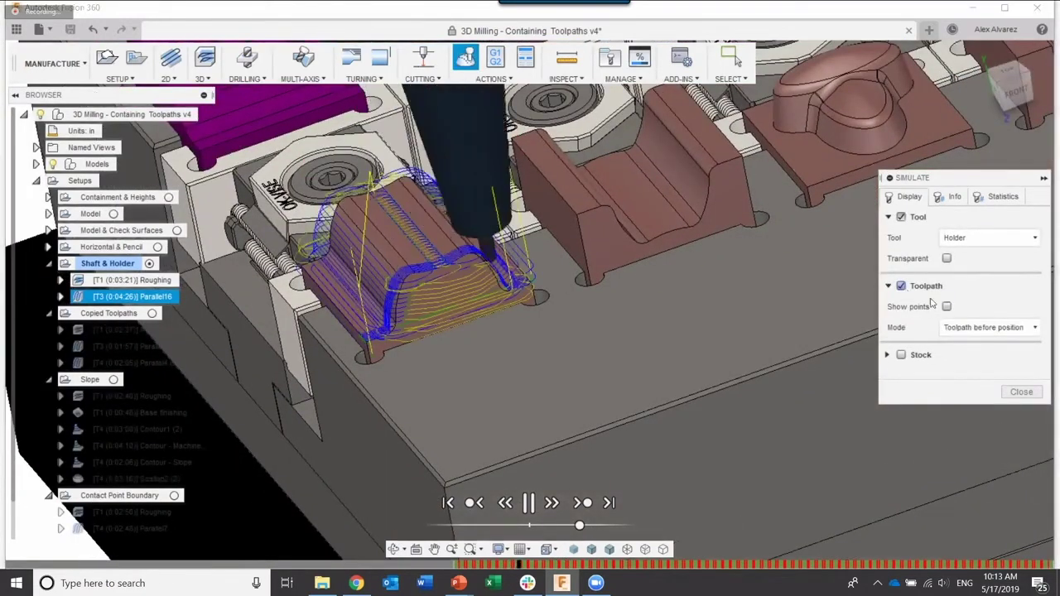
click(986, 327)
key(Down)
key(Down)
key(Down)
key(Return)
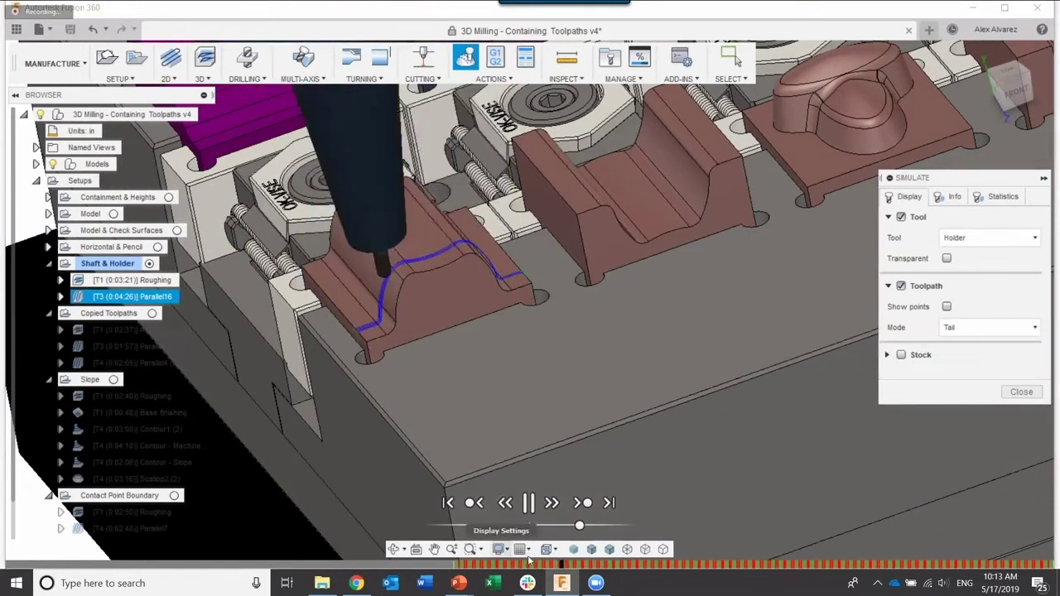
Inspect the collision marks along the simulation timeline and close the simulation.
mouse_move(582, 519)
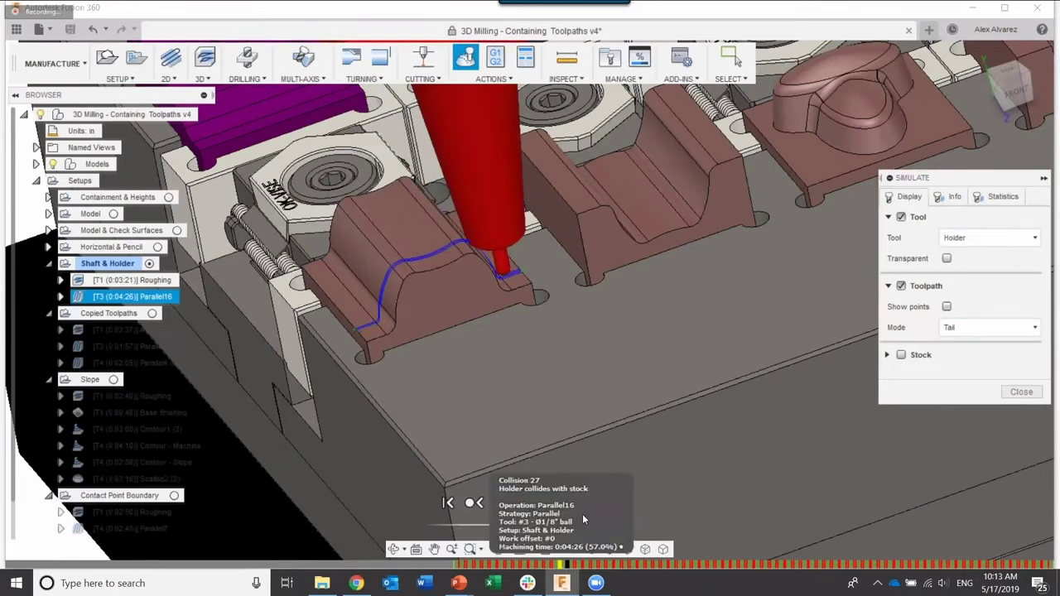
click(583, 522)
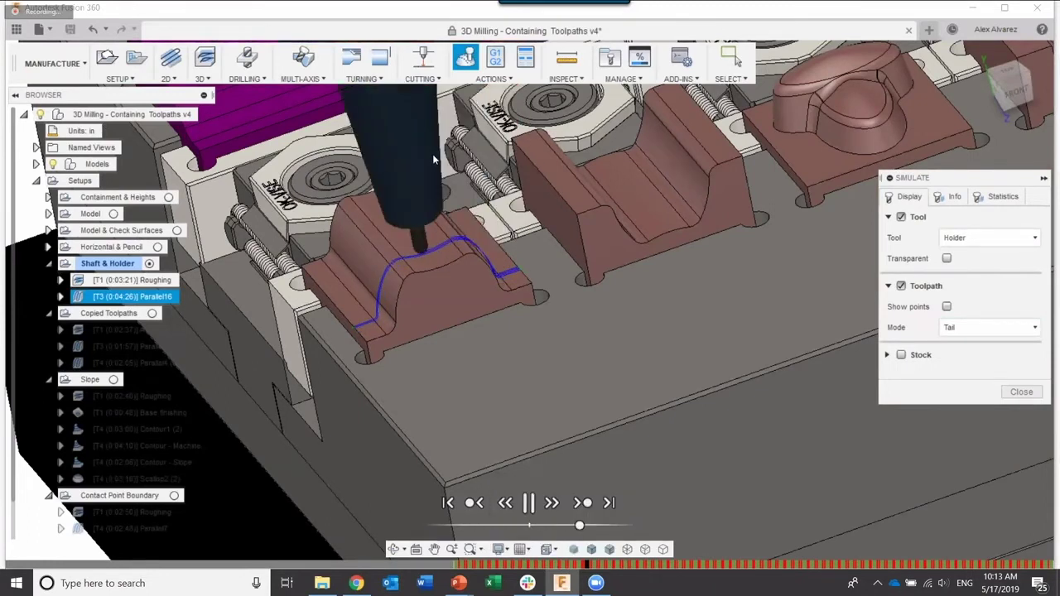
mouse_move(609, 569)
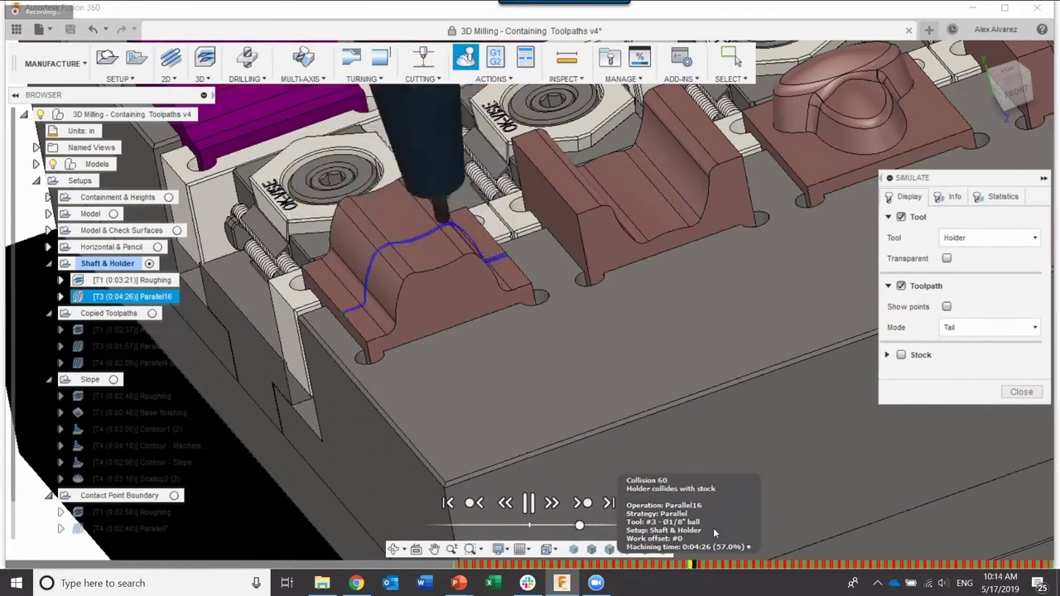
key(Escape)
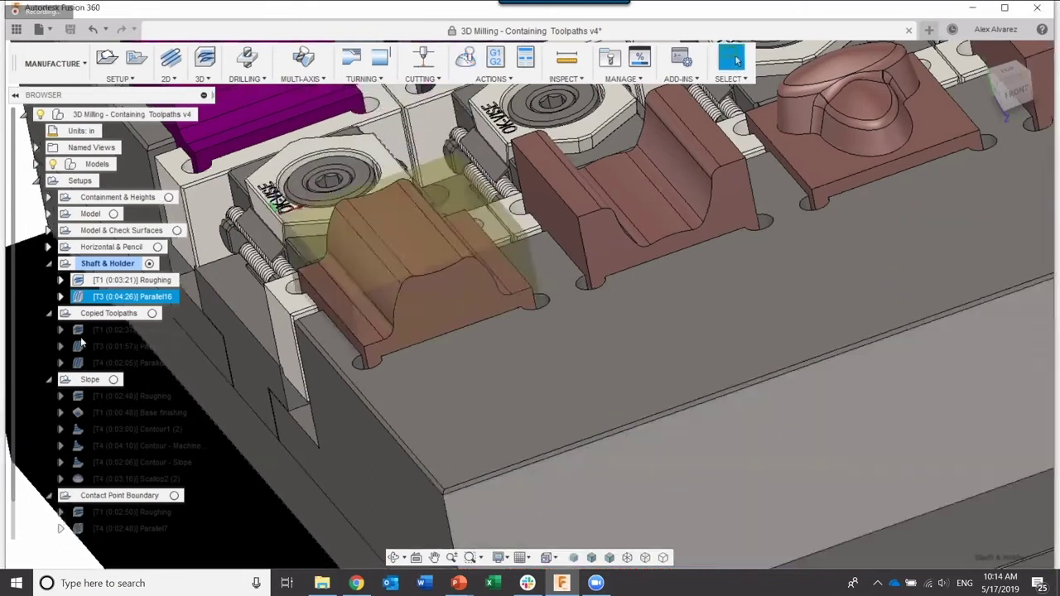
Simulate the Shaft & Holder setup again with the stock displayed.
click(132, 297)
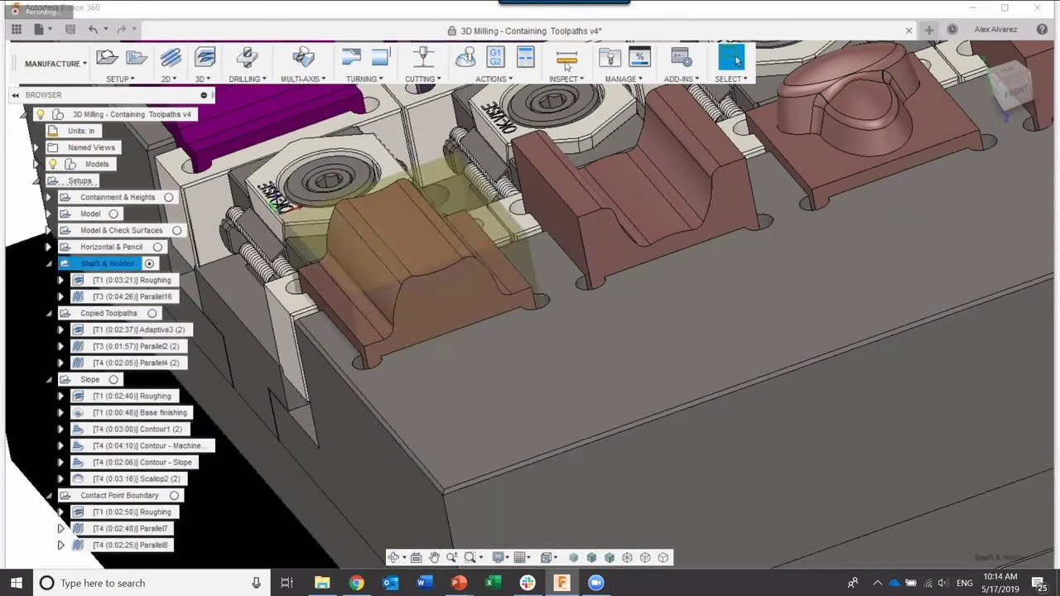
click(465, 56)
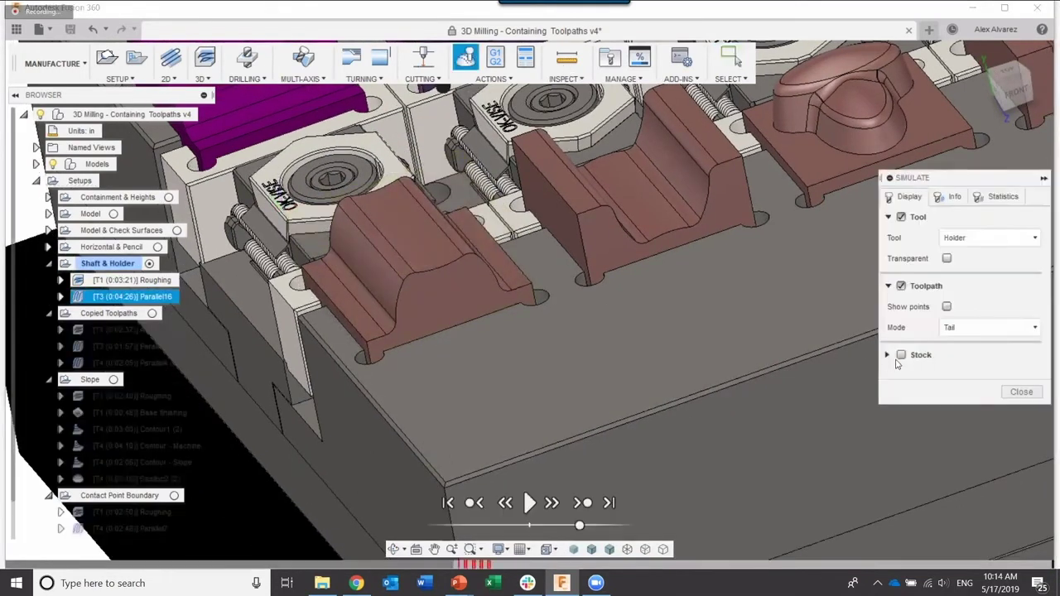
click(887, 354)
click(901, 354)
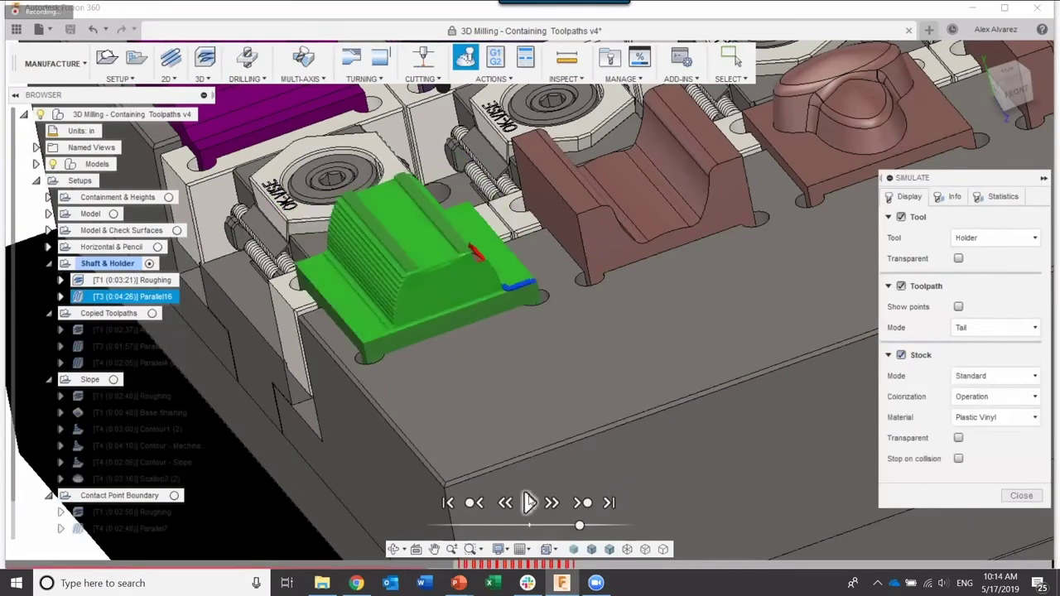
click(530, 503)
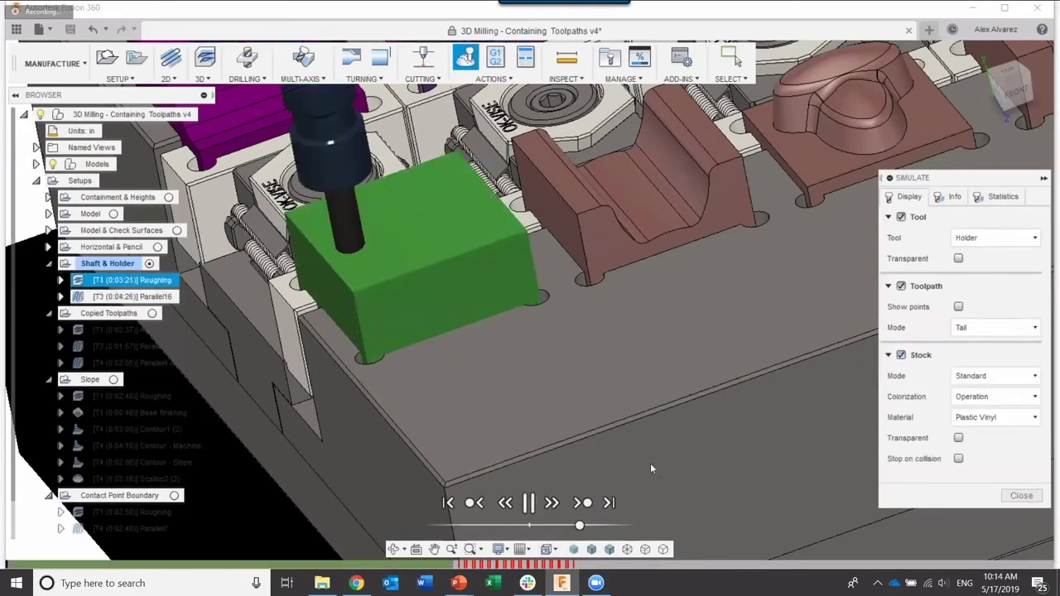
click(580, 506)
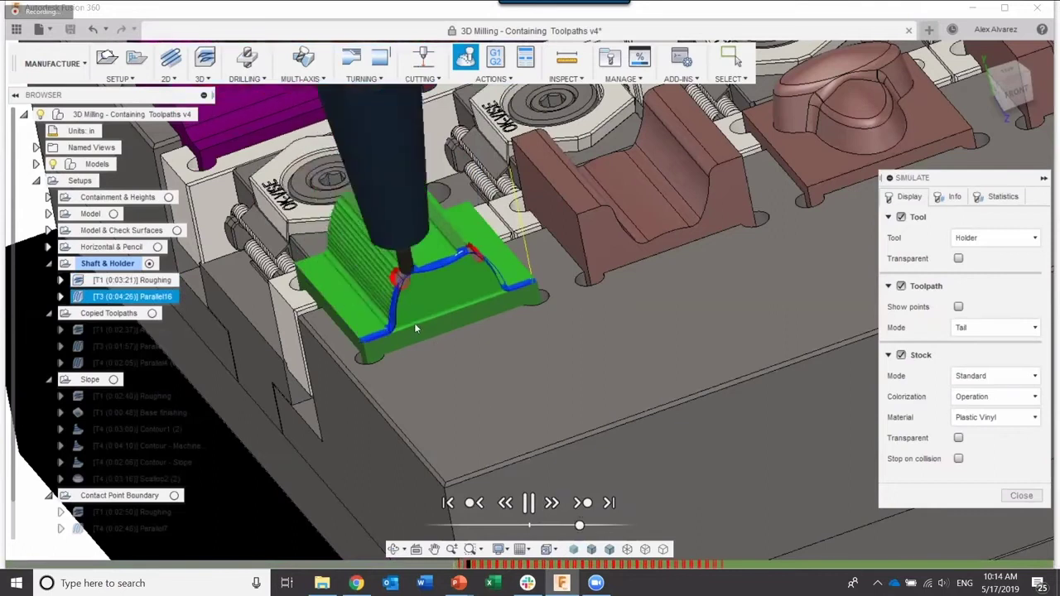
Examine the collision areas on the simulated stock up close, temporarily hiding the models, and close the simulation.
scroll(402, 287, up, 5)
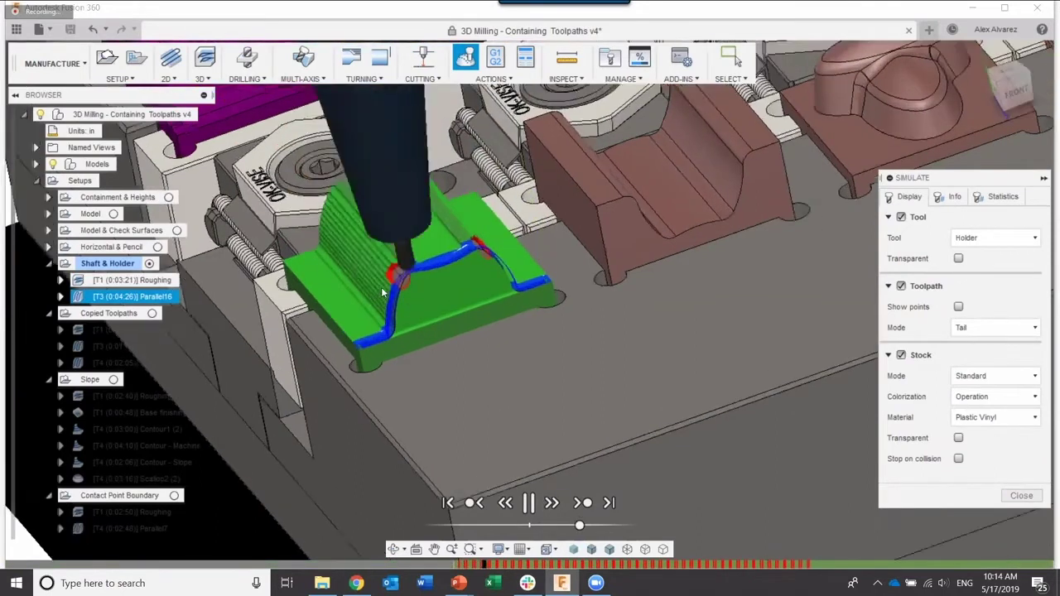
scroll(403, 273, up, 2)
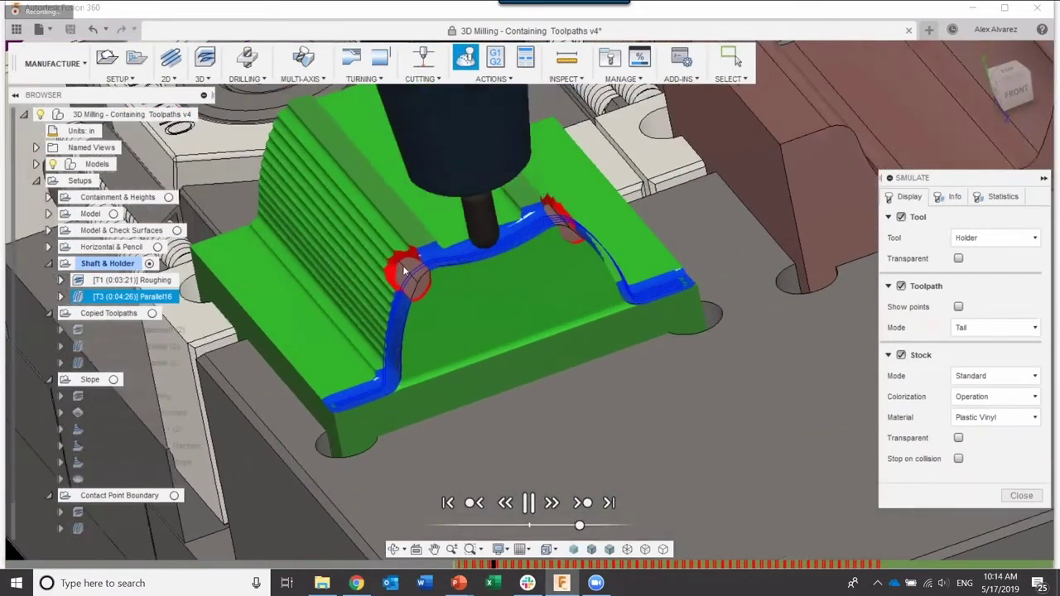
click(52, 165)
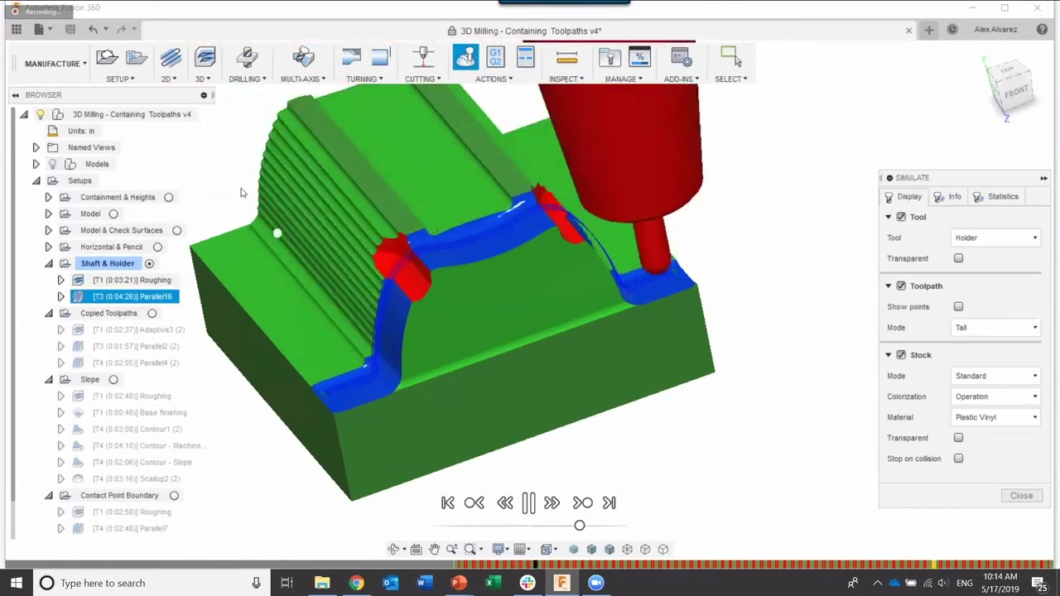
click(52, 164)
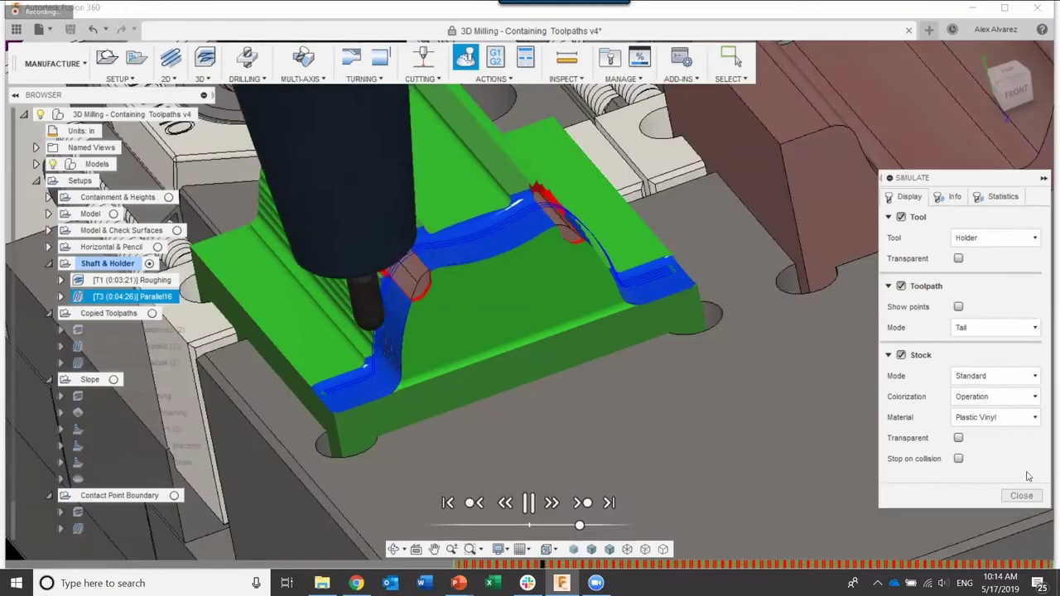
key(Escape)
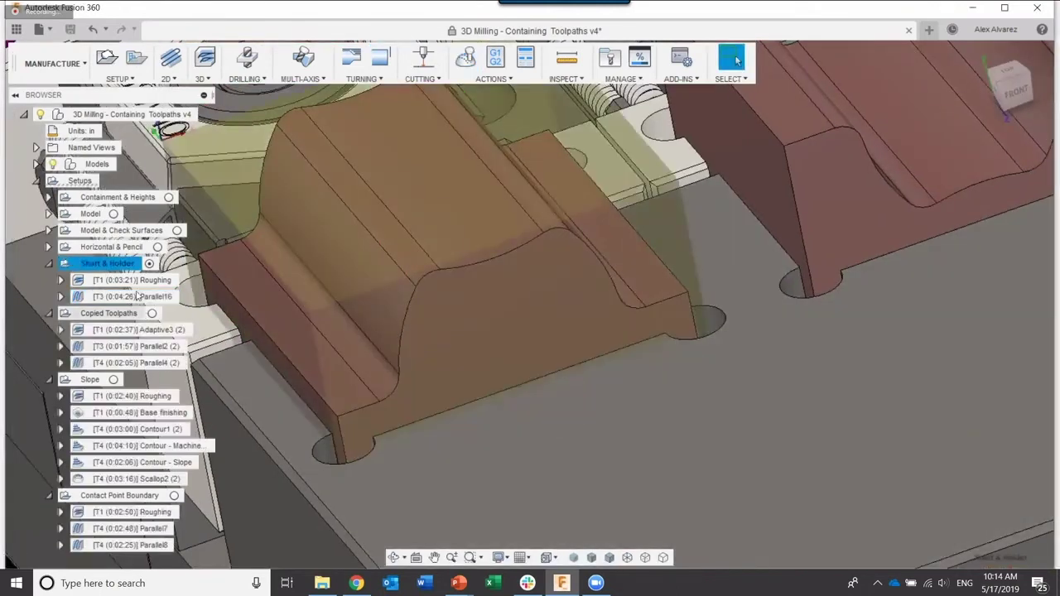
Edit the Parallel operation of the Shaft & Holder setup and enable the Shaft & Holder option in its tool settings.
key(Down)
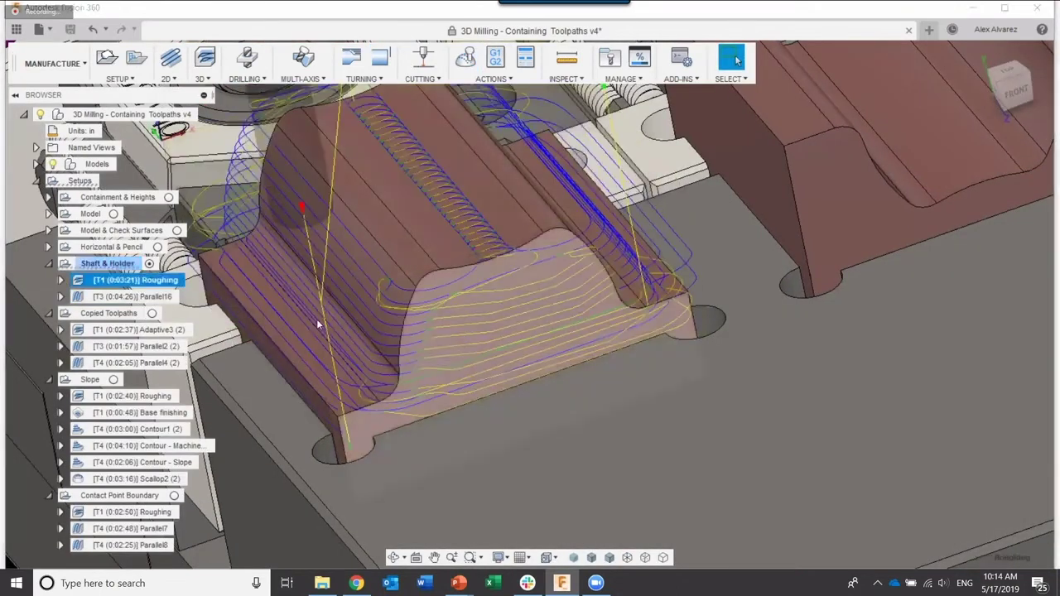
key(Down)
scroll(372, 301, down, 5)
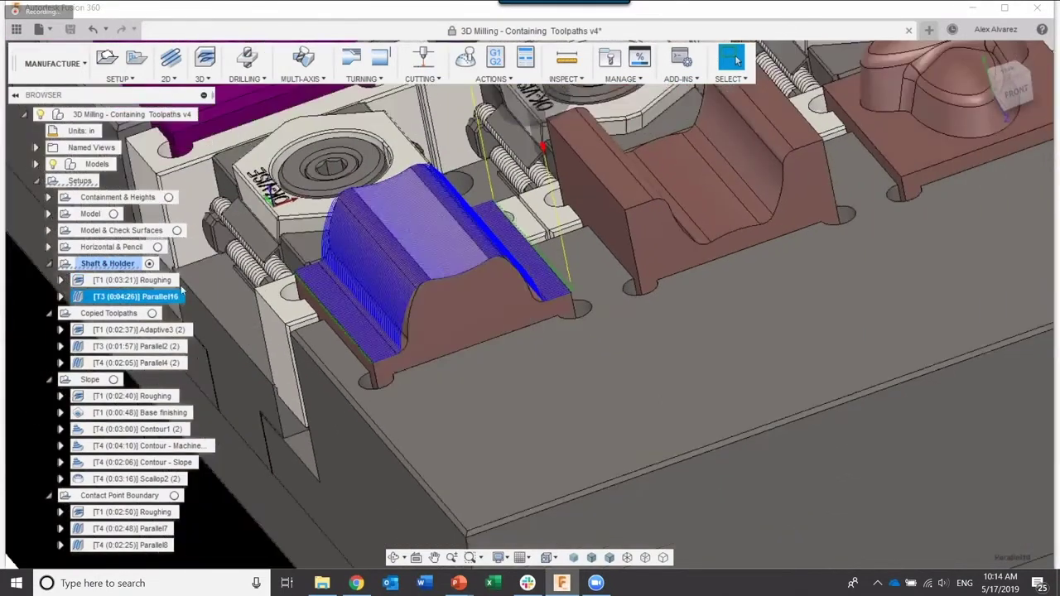
middle_drag(160, 107, 225, 170)
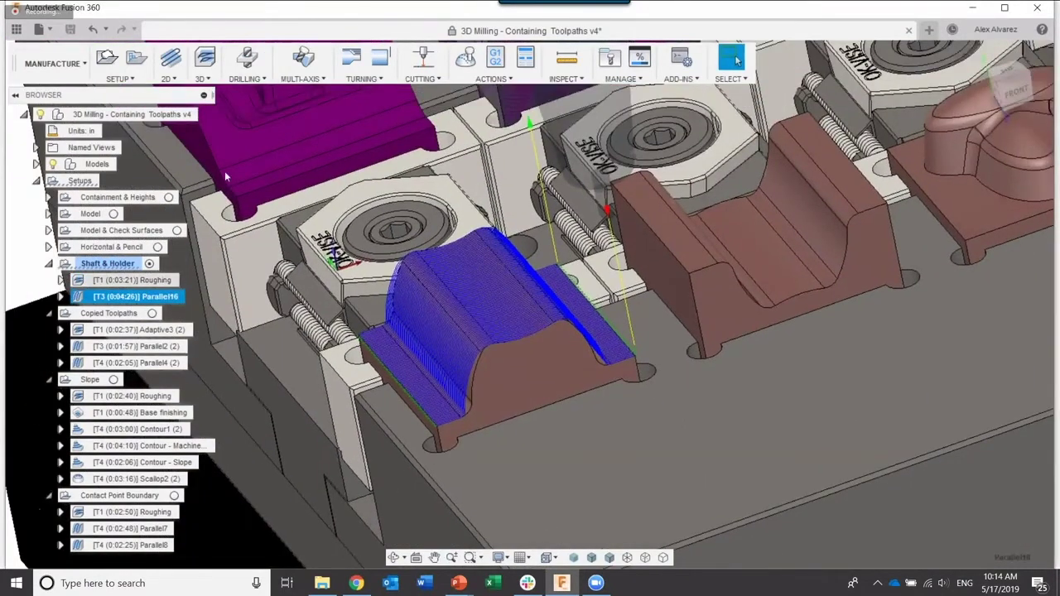
right_click(170, 297)
click(603, 130)
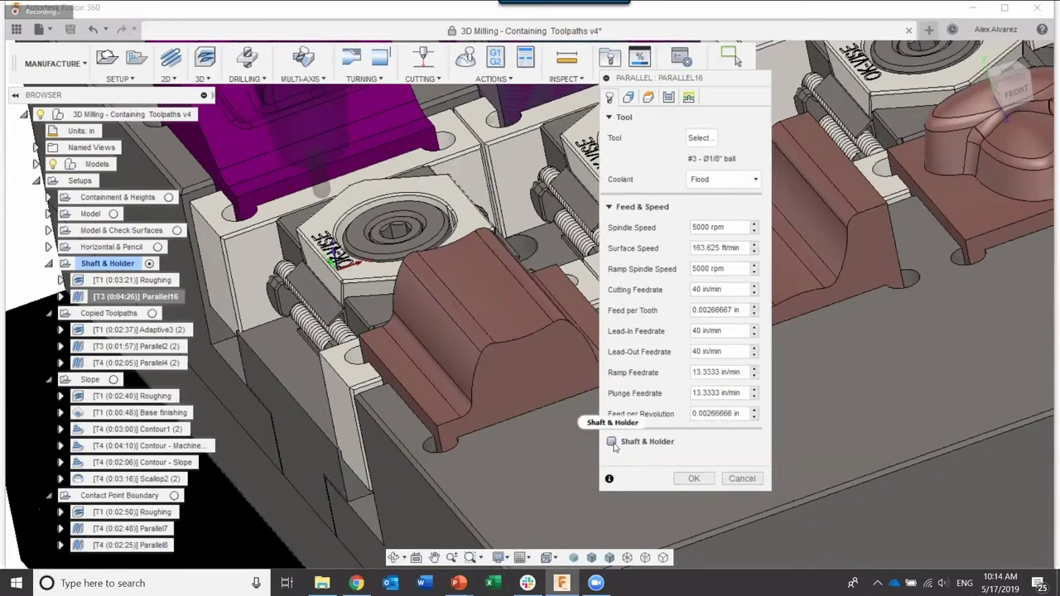
mouse_move(614, 447)
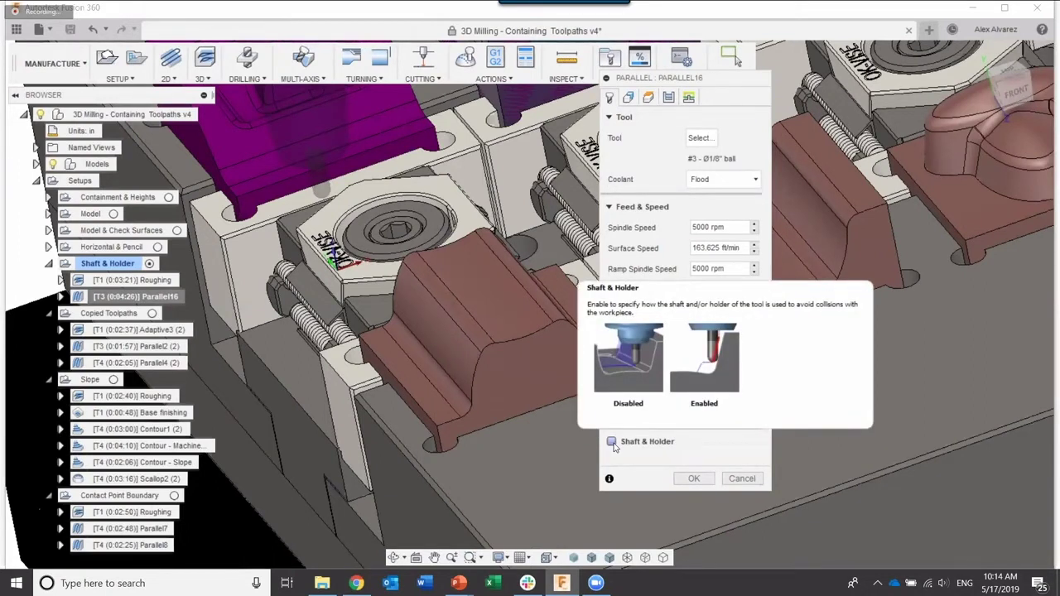
click(614, 442)
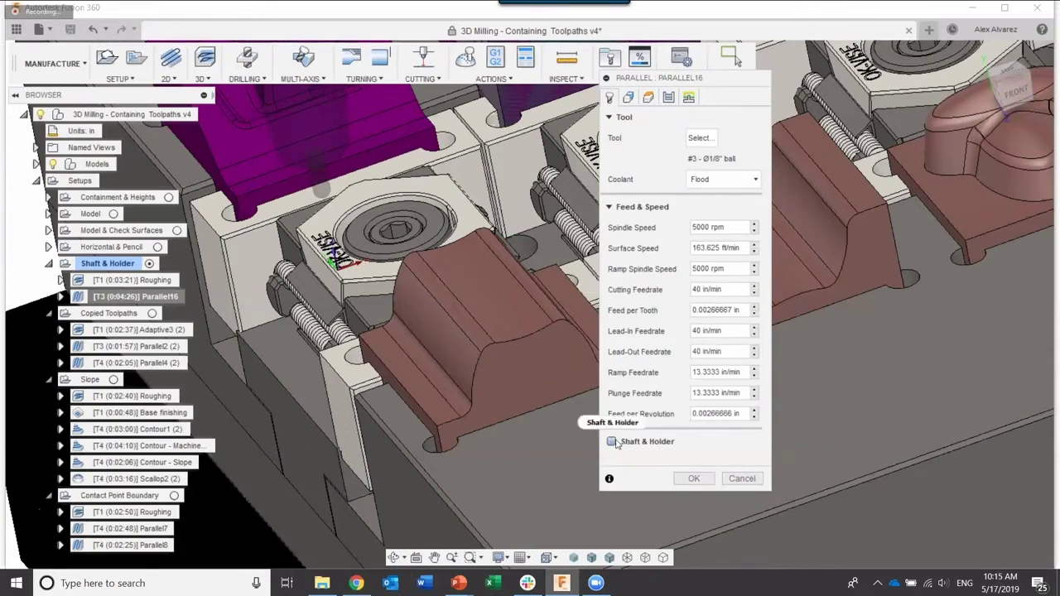
mouse_move(616, 444)
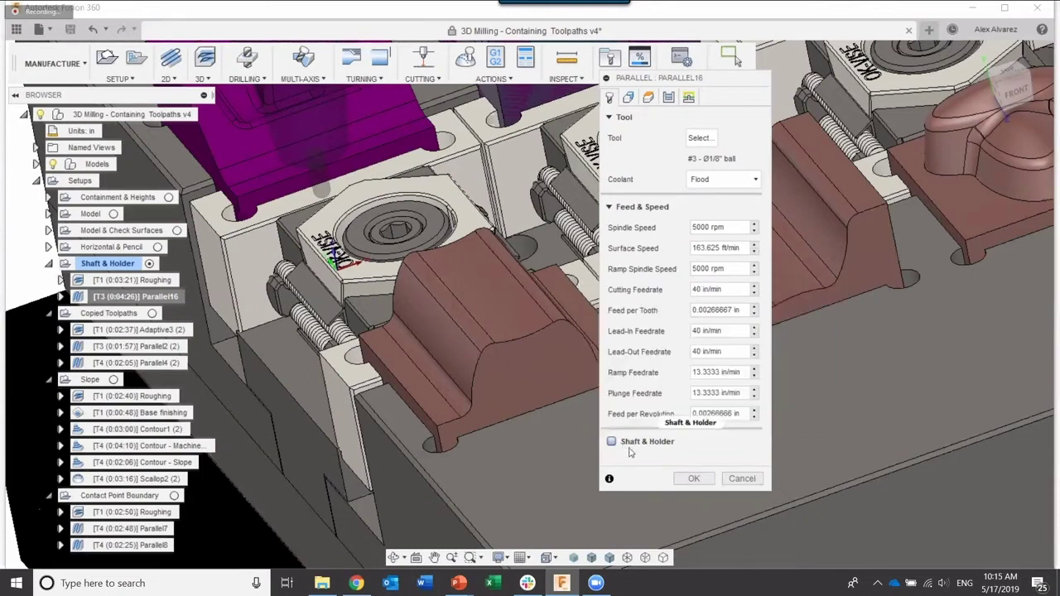
click(612, 443)
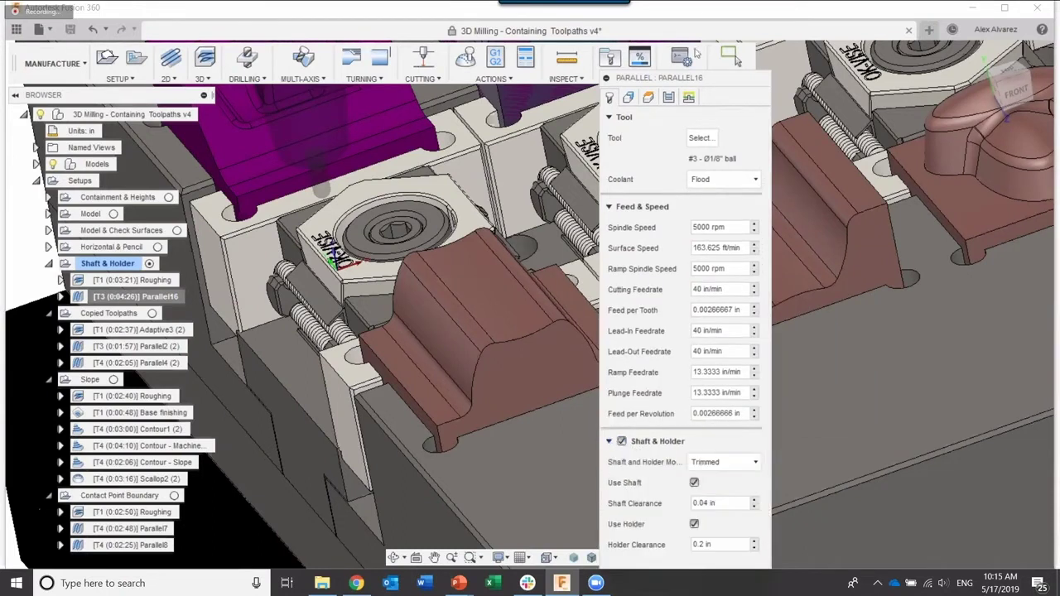
Set the Parallel operation's Shaft and Holder Mode to Pull away, regenerate it and inspect how the toolpath runs along the part's flanks.
drag(733, 6, 735, 17)
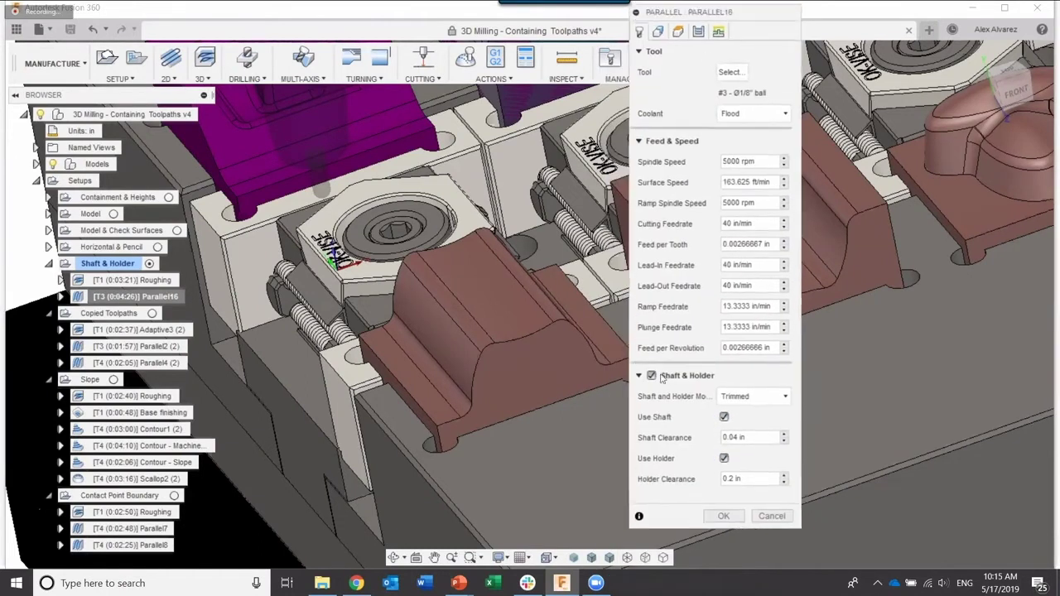
click(769, 401)
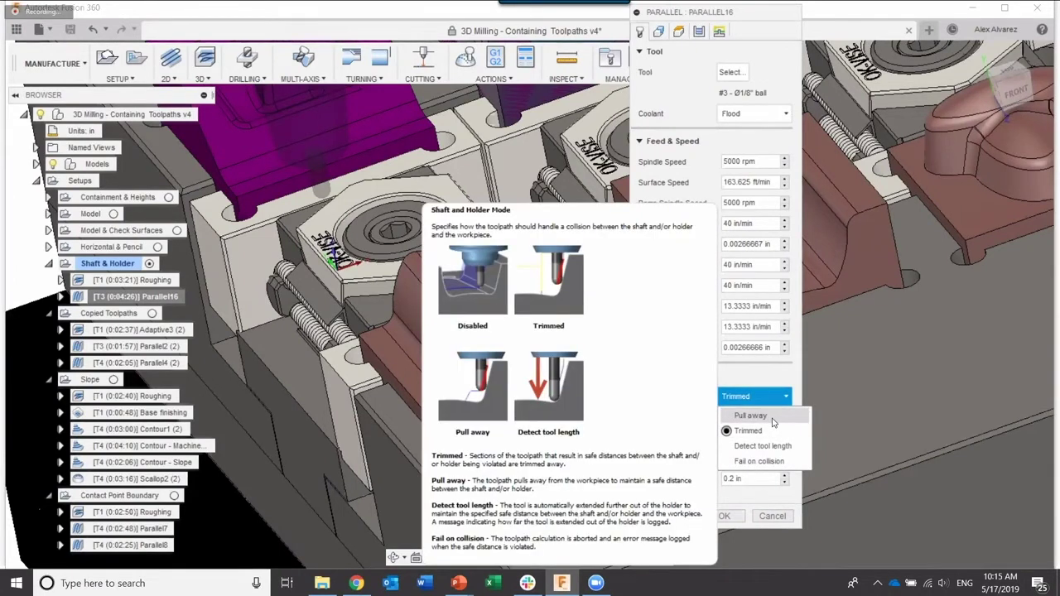
click(771, 419)
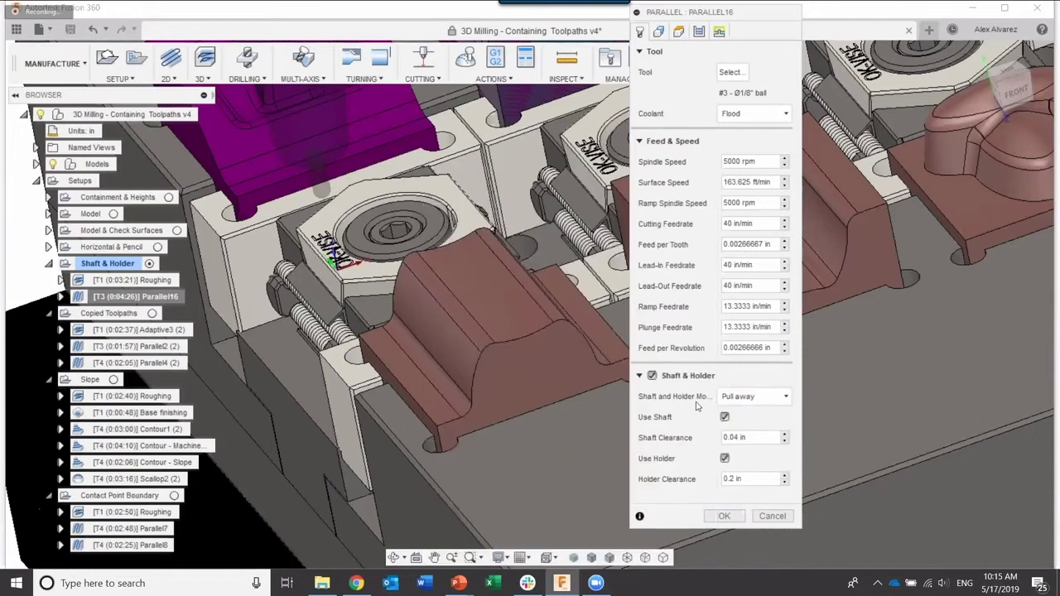
click(712, 513)
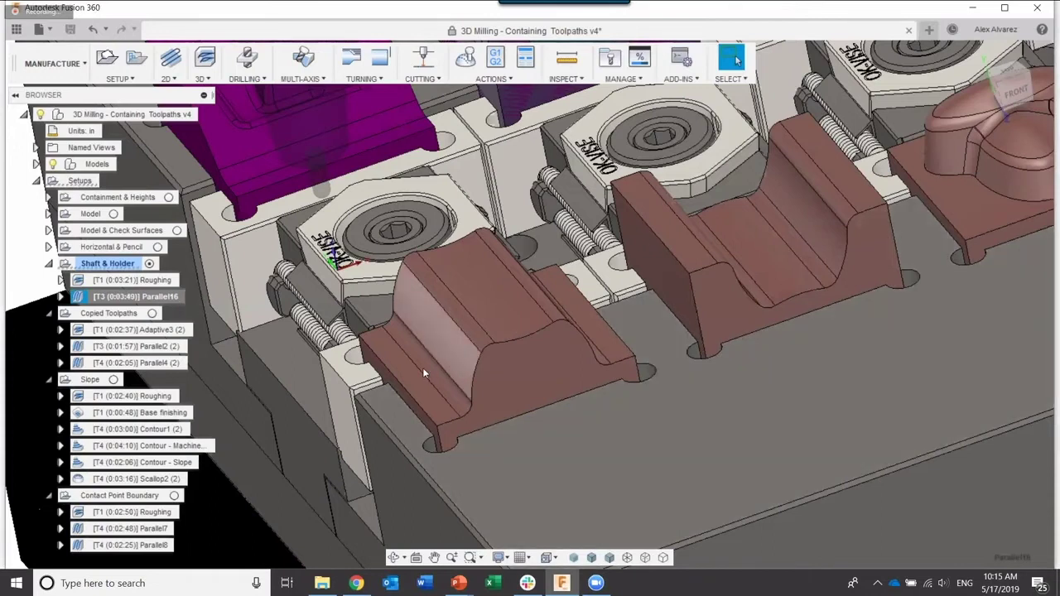
shift+middle_drag(421, 369, 444, 364)
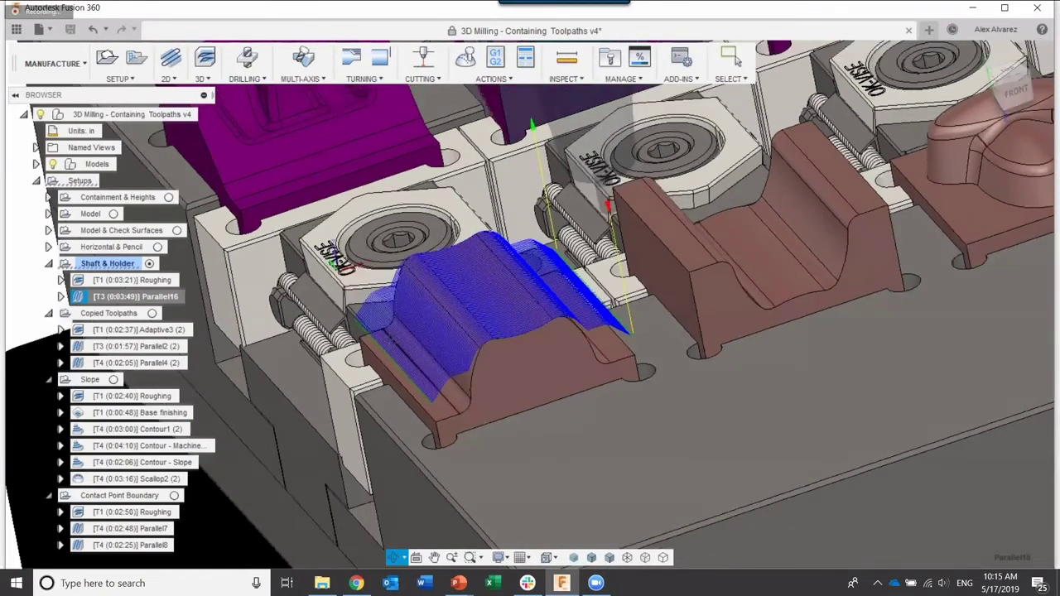
shift+middle_drag(413, 332, 484, 313)
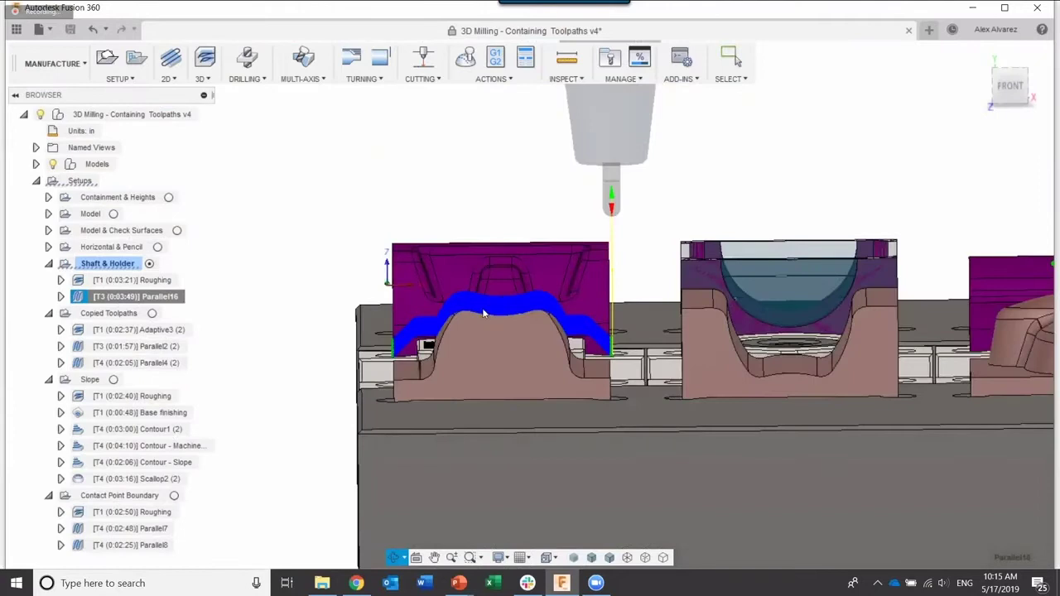
scroll(386, 353, up, 2)
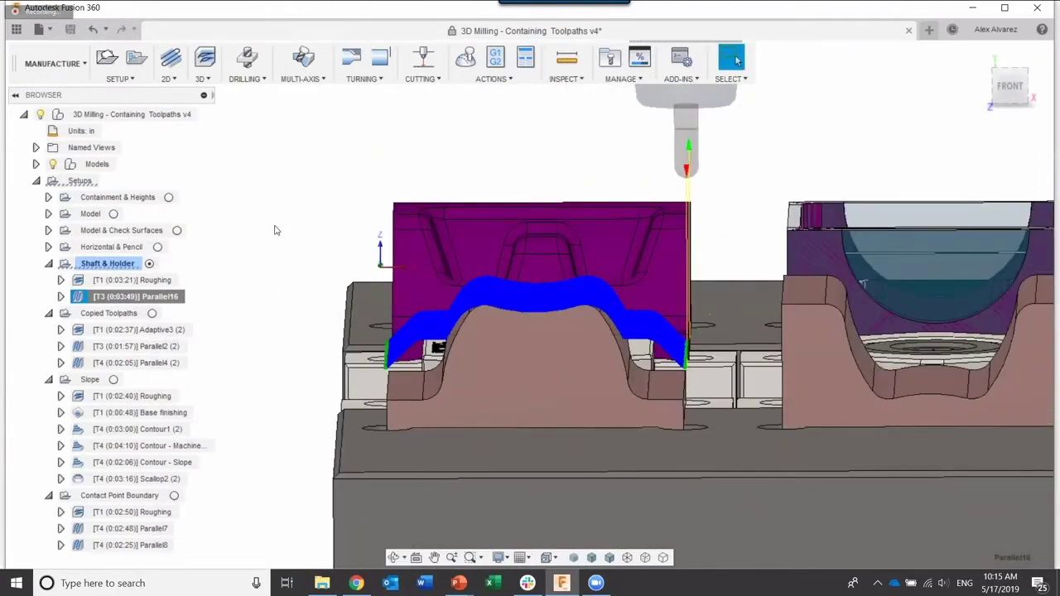
shift+middle_drag(279, 230, 504, 306)
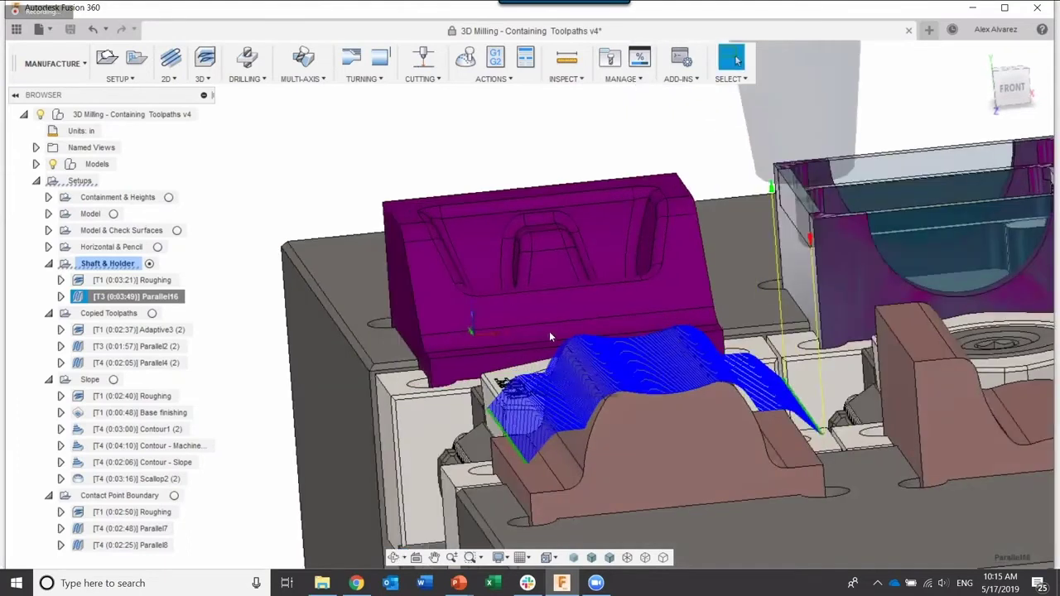
scroll(554, 324, up, 3)
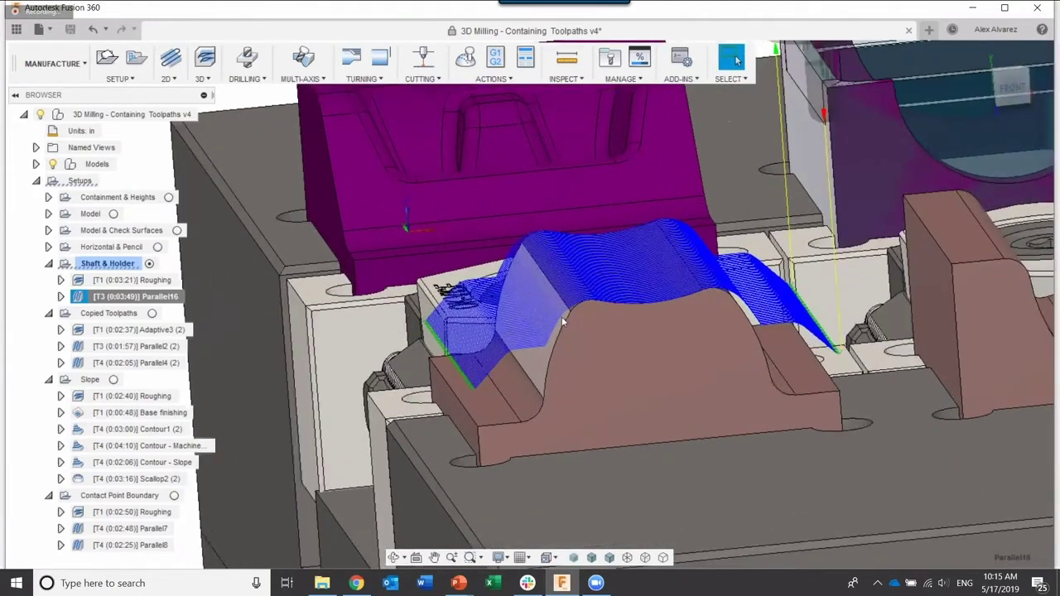
scroll(561, 320, up, 1)
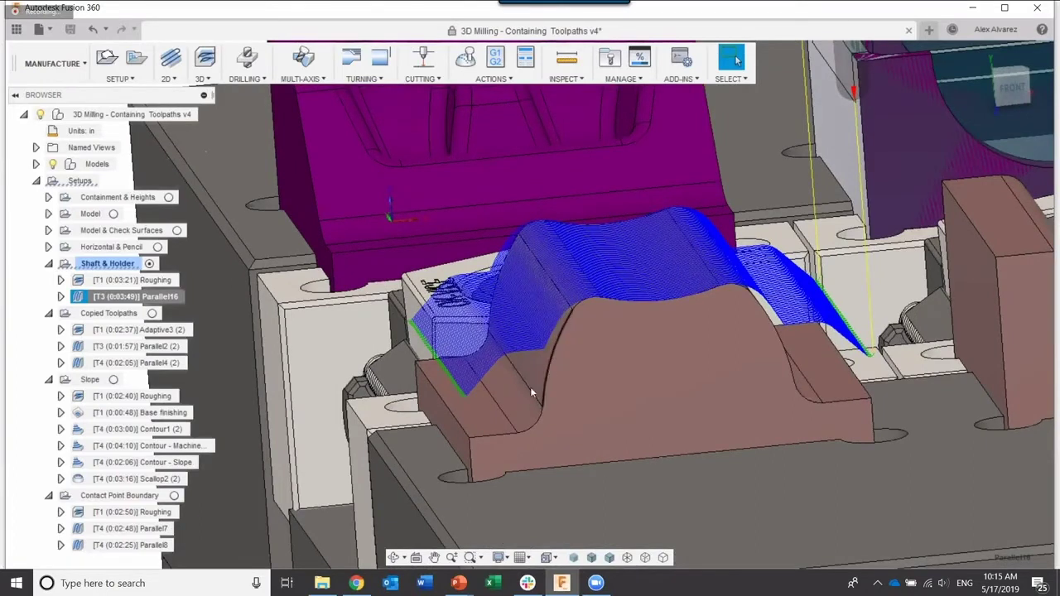
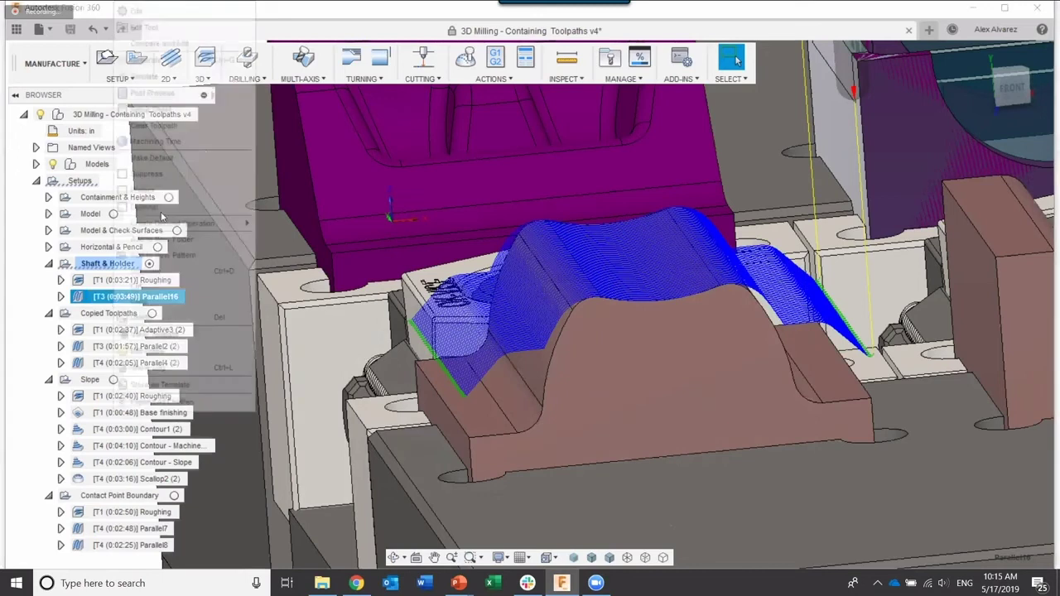
Edit the Parallel operation again, set its Shaft and Holder Mode to Trimmed and regenerate the toolpath.
click(137, 9)
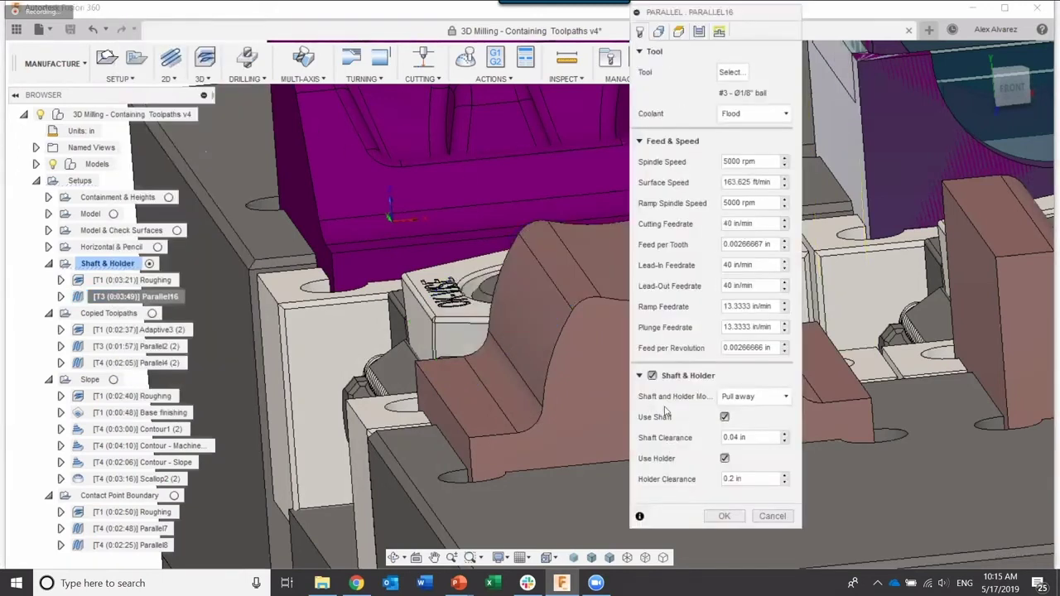
click(743, 399)
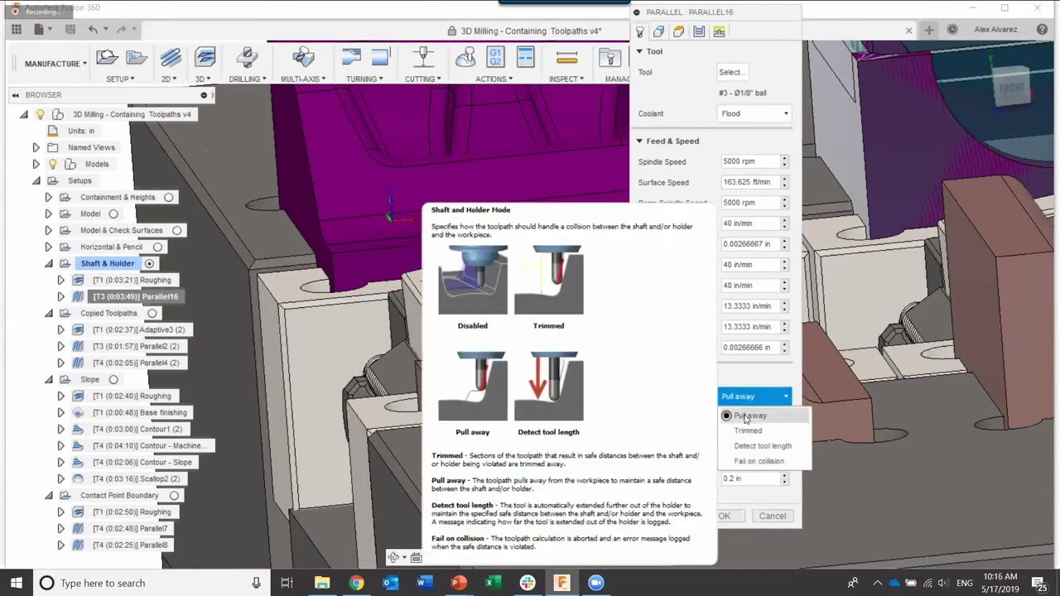
click(746, 430)
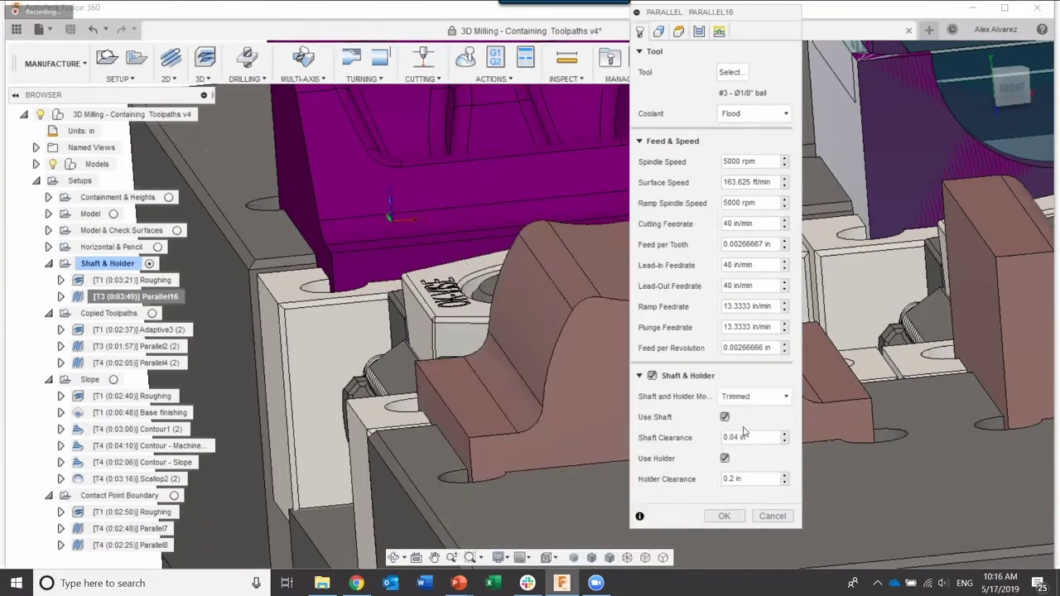
click(753, 398)
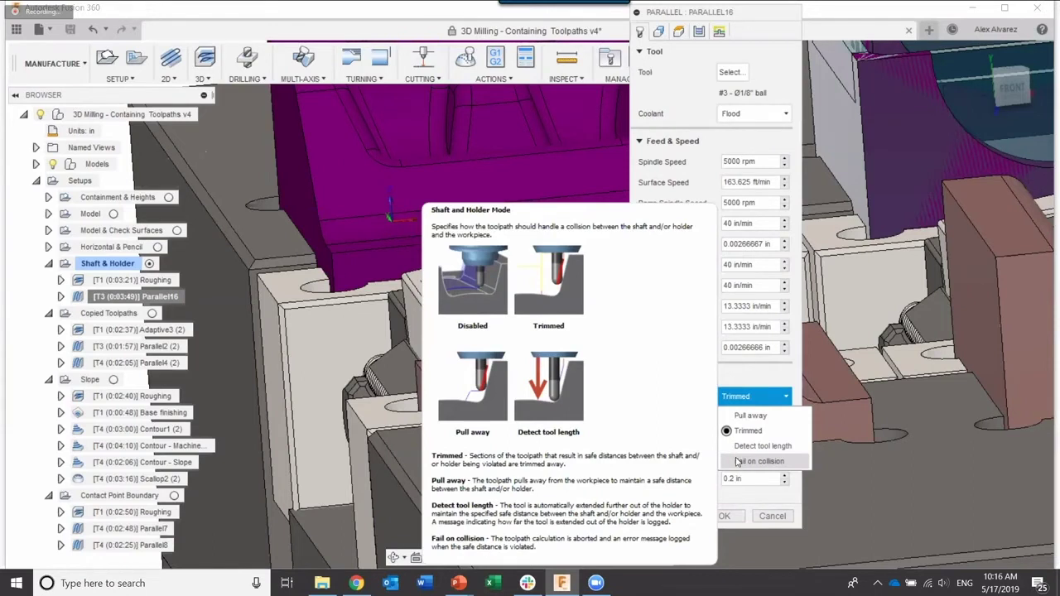
click(723, 489)
click(725, 516)
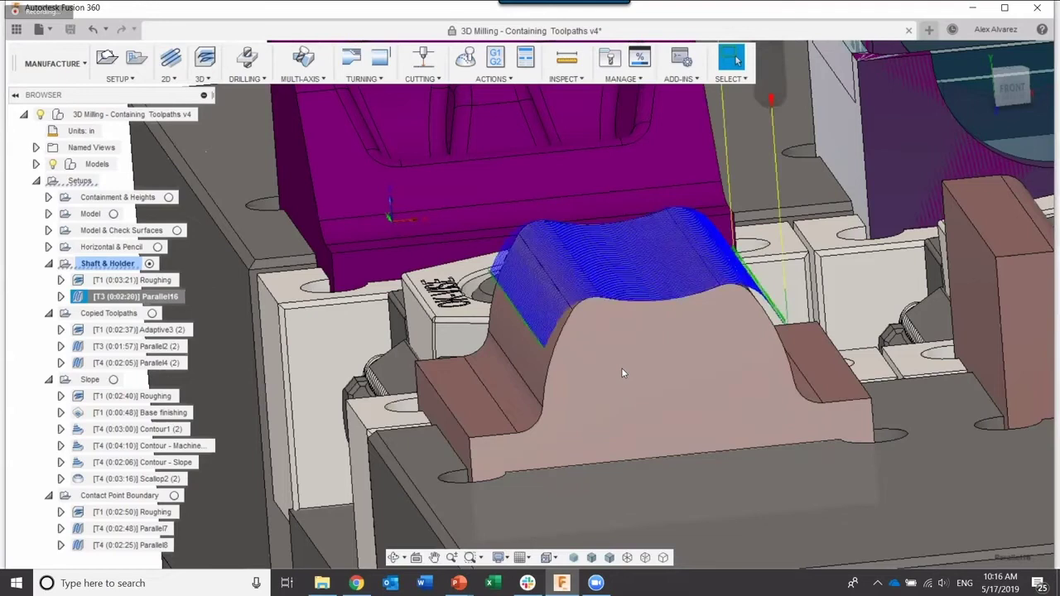
Examine where the trimmed Parallel toolpath ends on both flanks of the part and compare it with the Roughing toolpath.
mouse_move(618, 366)
shift+middle_down()
mouse_move(582, 356)
mouse_move(593, 375)
mouse_move(808, 386)
mouse_move(806, 336)
mouse_move(843, 262)
shift+middle_up()
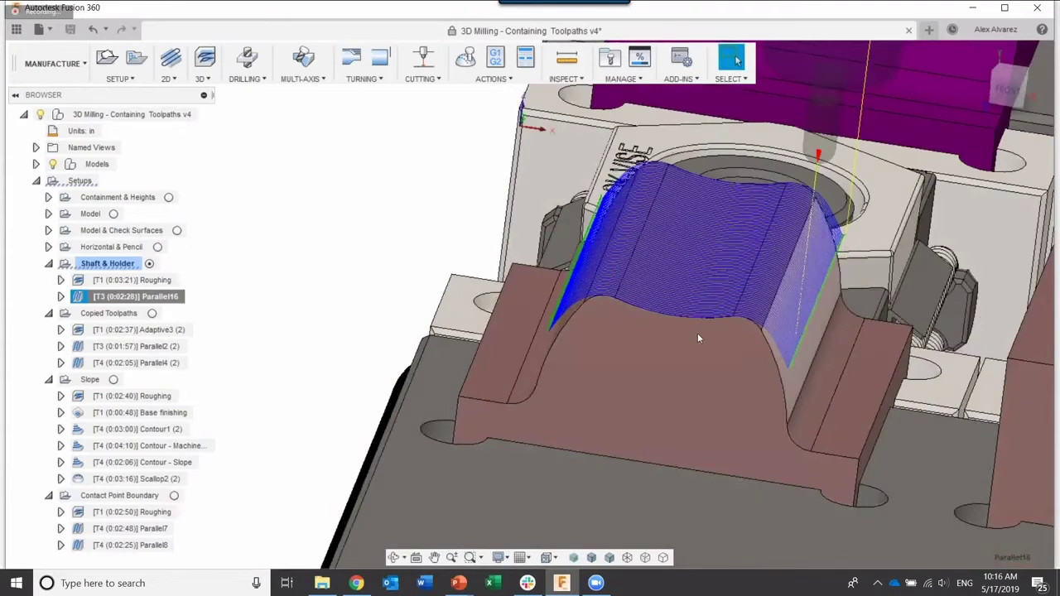
shift+middle_drag(651, 391, 669, 393)
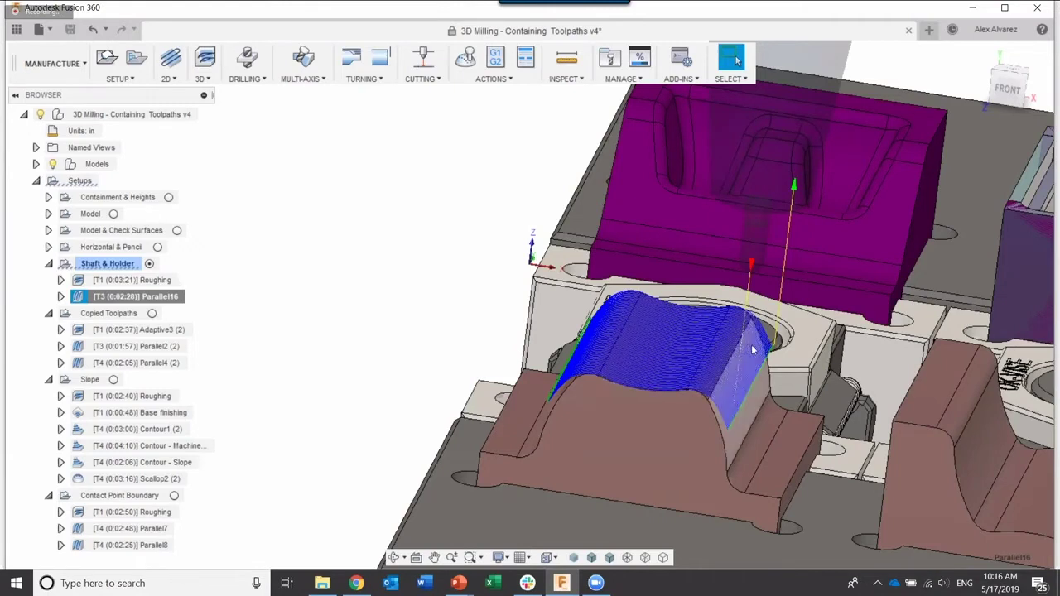
middle_drag(705, 396, 599, 331)
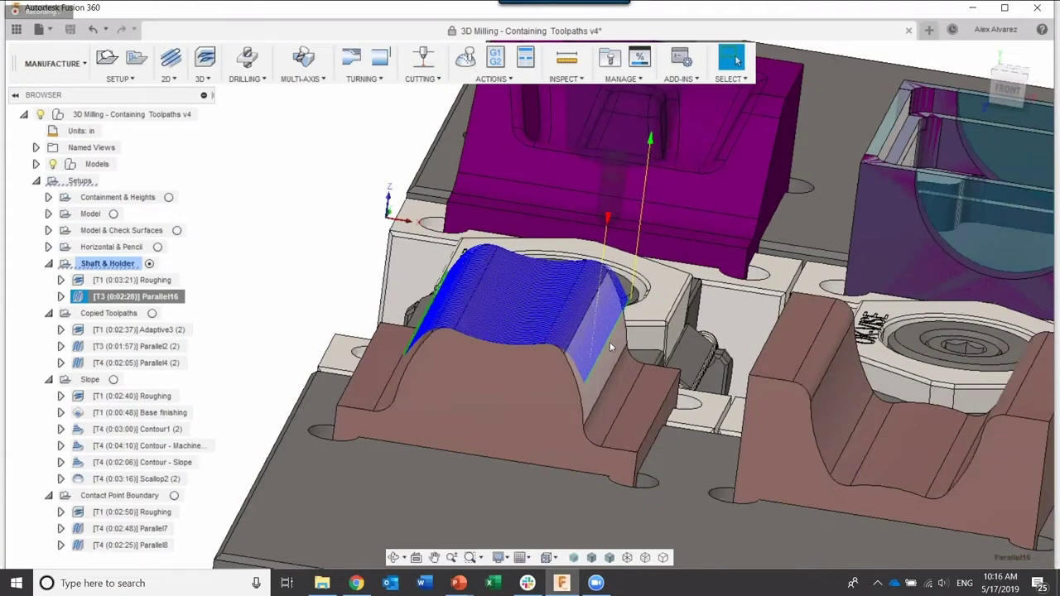
middle_drag(603, 332, 588, 381)
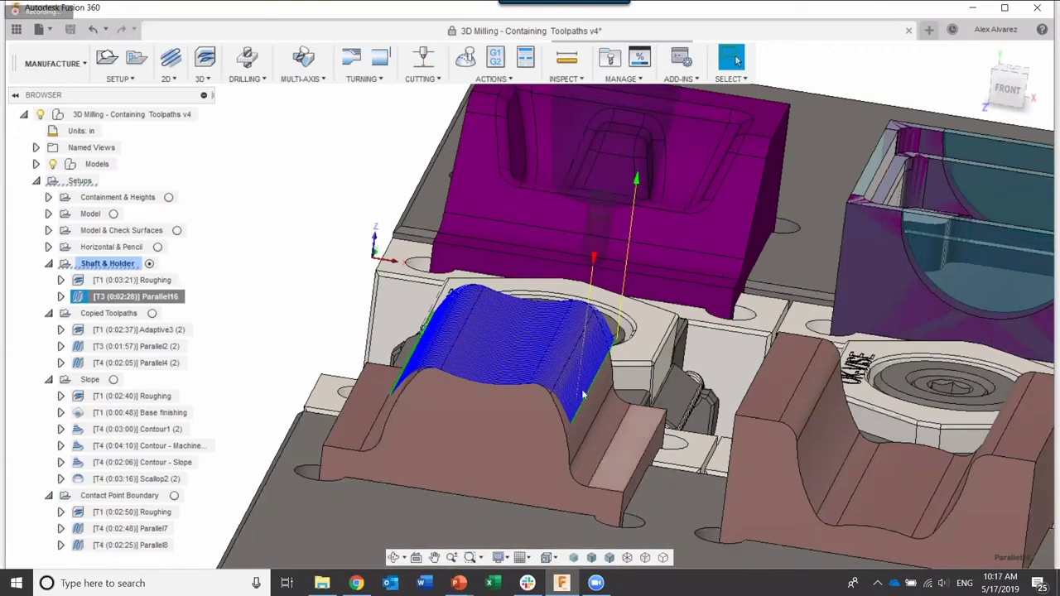
click(113, 282)
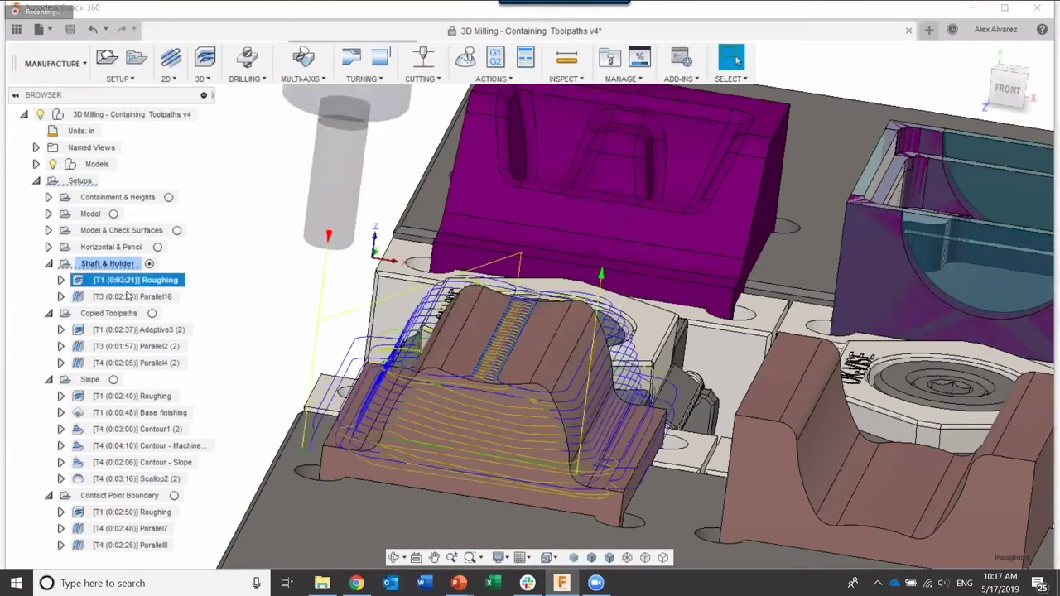
click(133, 296)
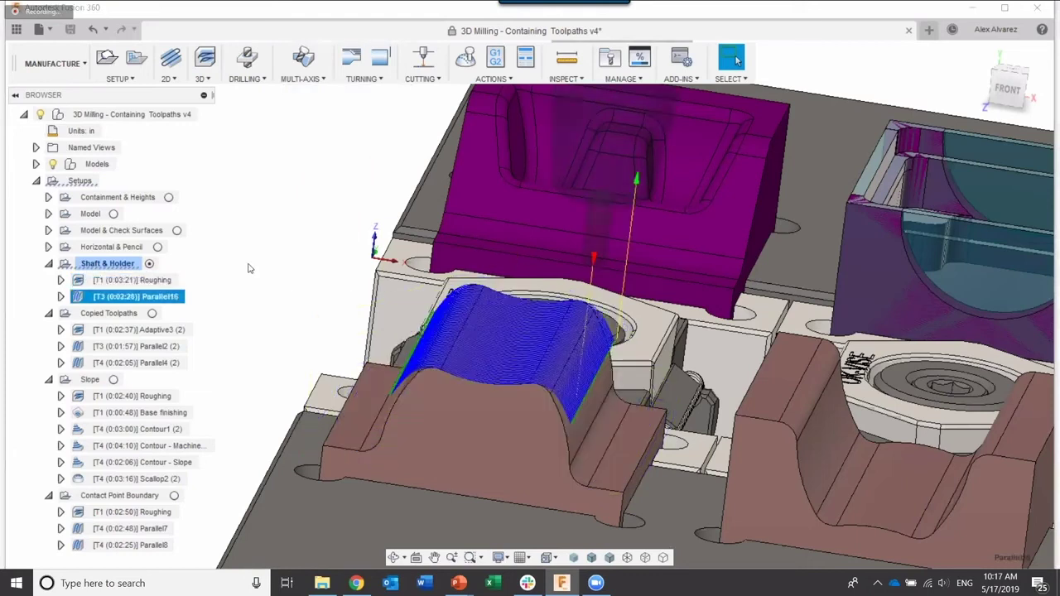
shift+middle_drag(325, 258, 252, 322)
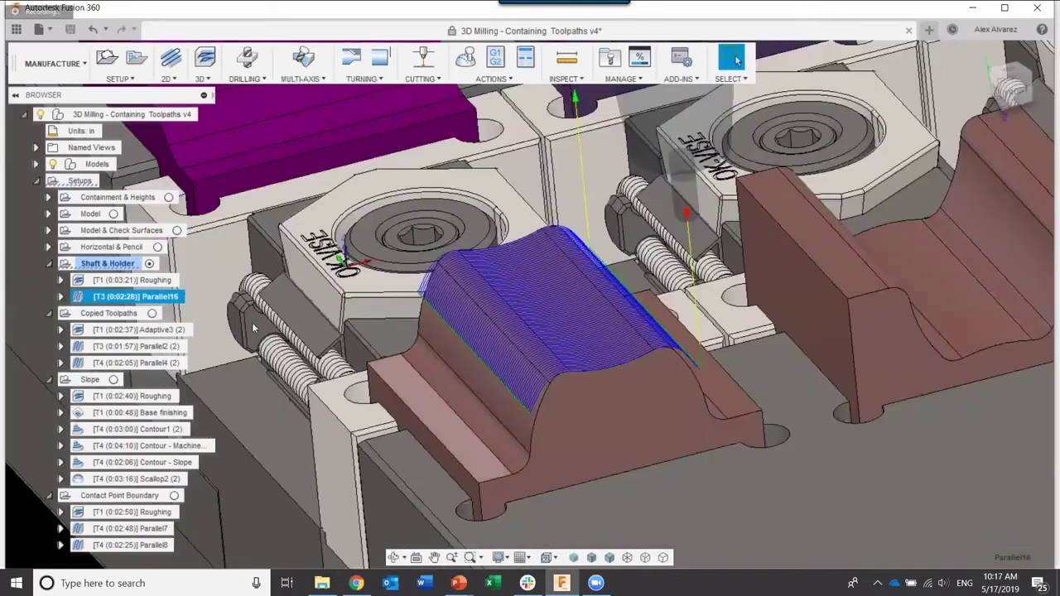
Duplicate the Parallel16 operation in the Shaft & Holder setup and assign tool 4 - Ø1/8" ball to the copy.
key(ctrl+v)
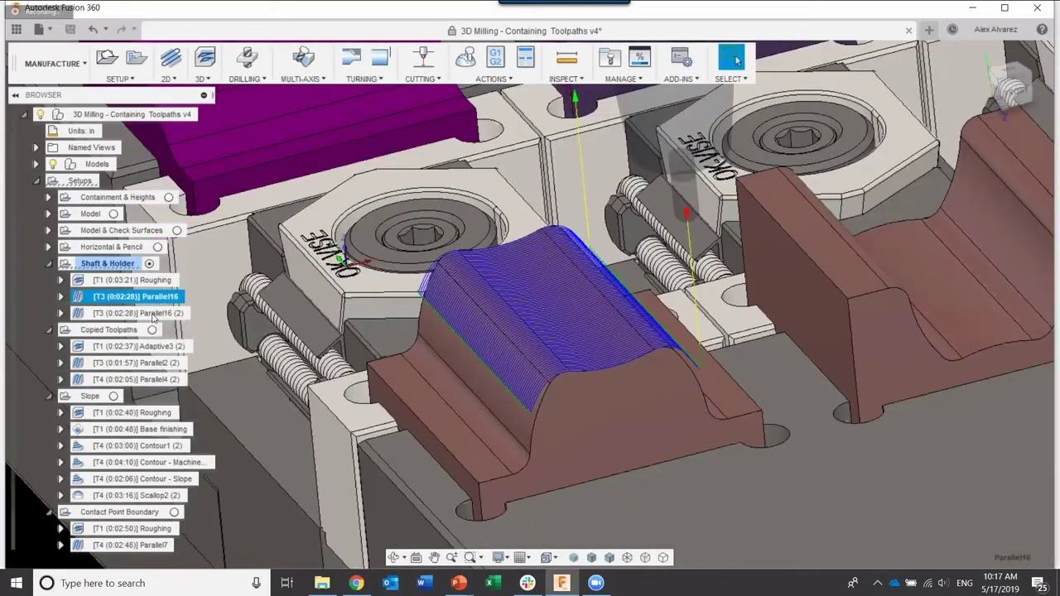
right_click(153, 315)
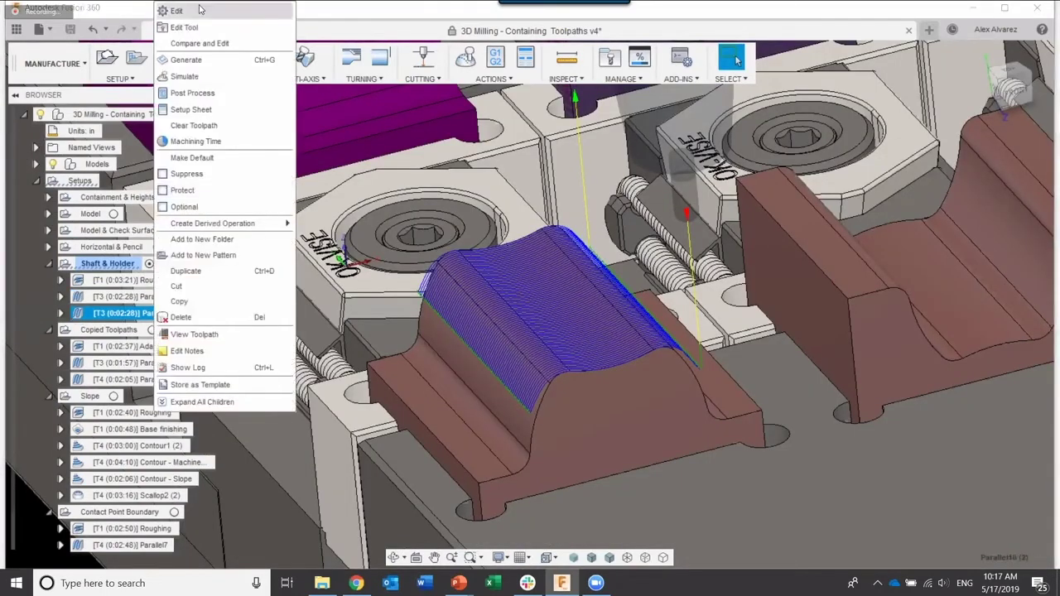
click(199, 10)
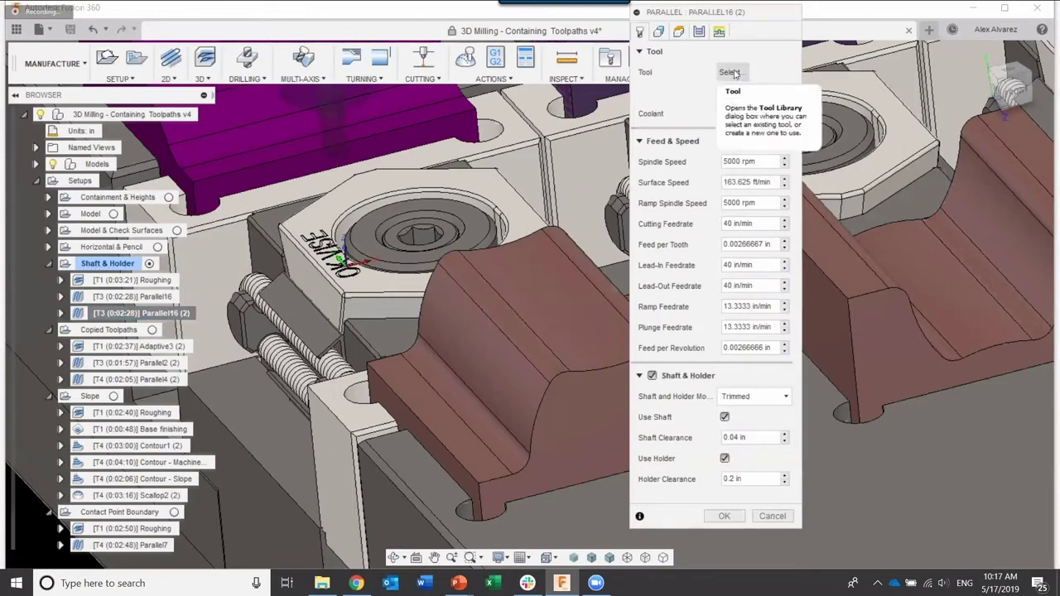
click(730, 72)
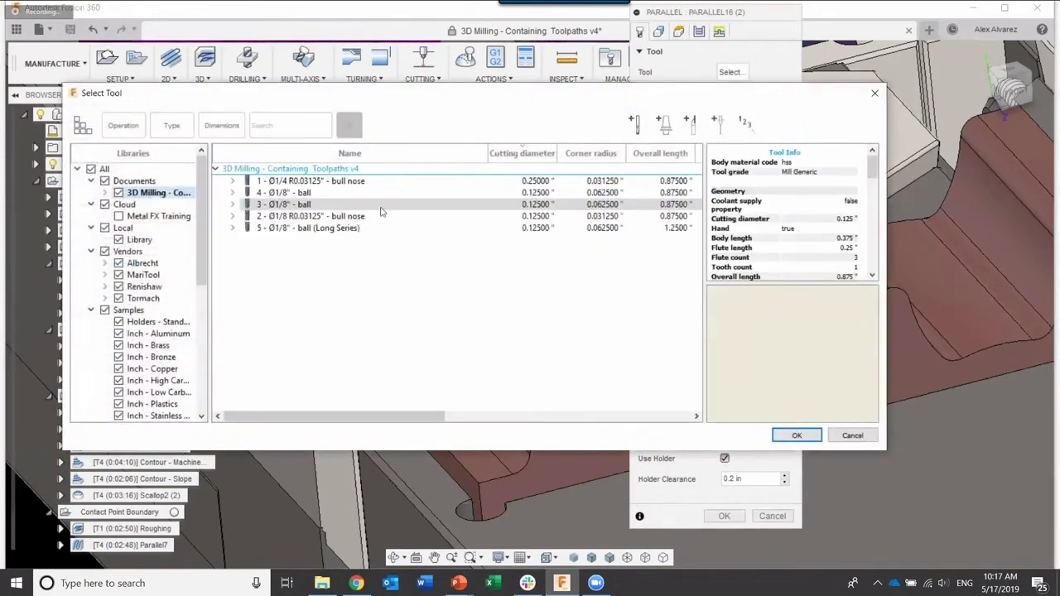
click(327, 194)
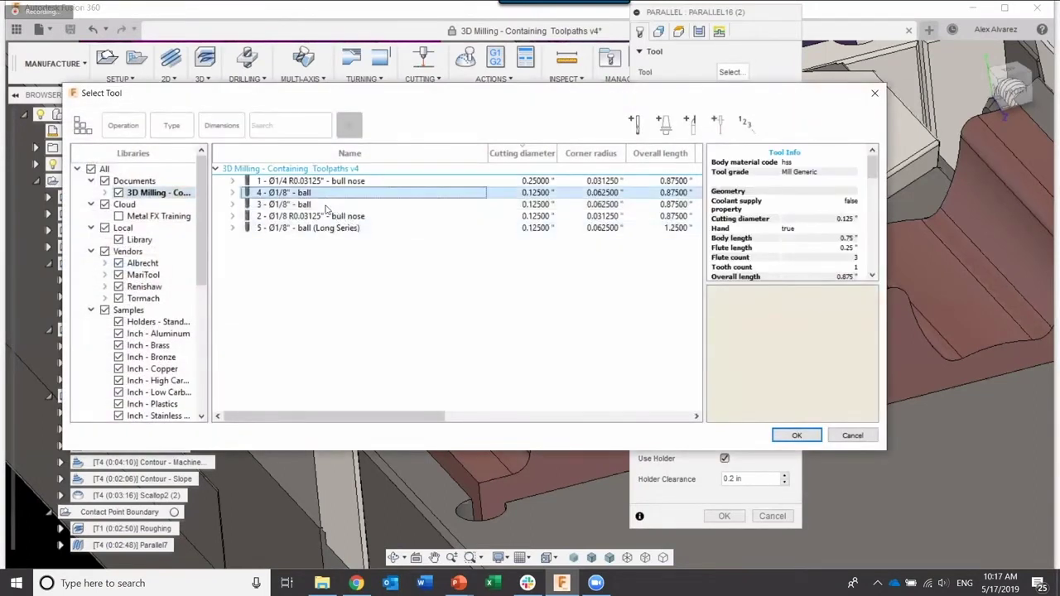
click(797, 435)
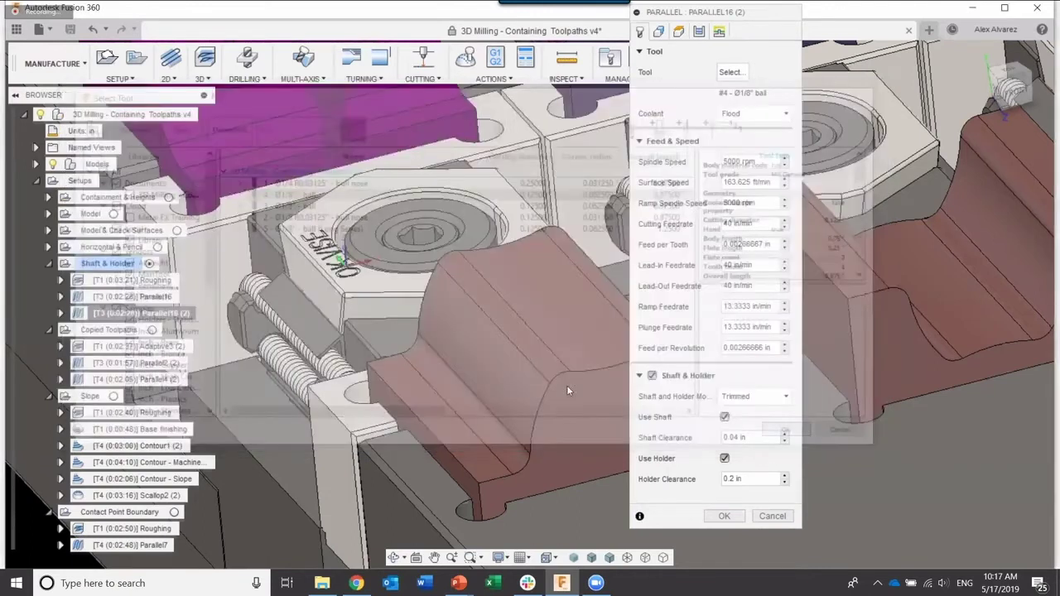
Turn off the Shaft & Holder option in the copied Parallel operation, regenerate it and check its coverage of the part.
scroll(531, 383, down, 2)
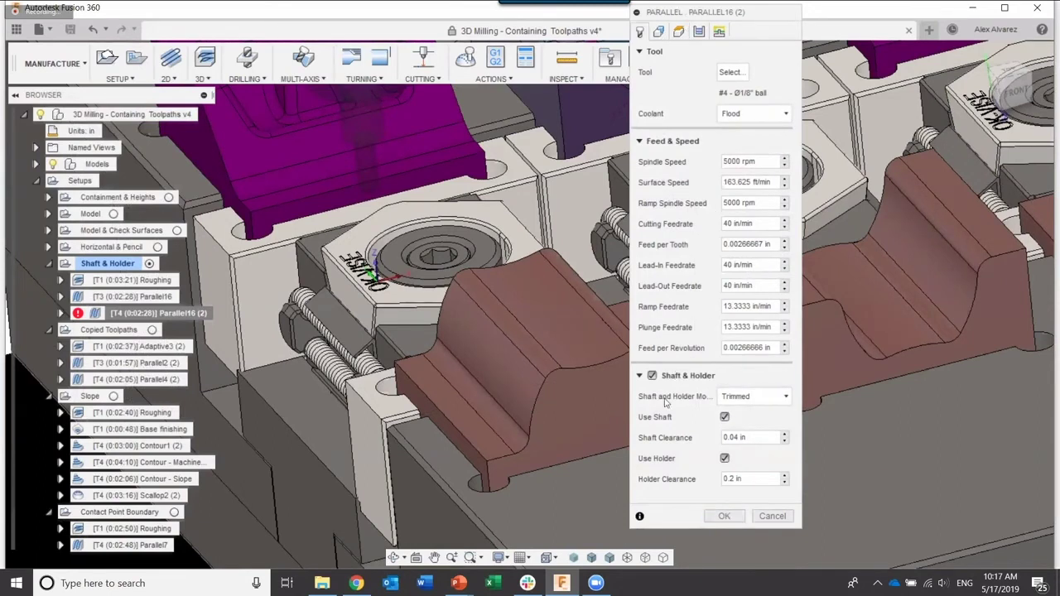
click(651, 376)
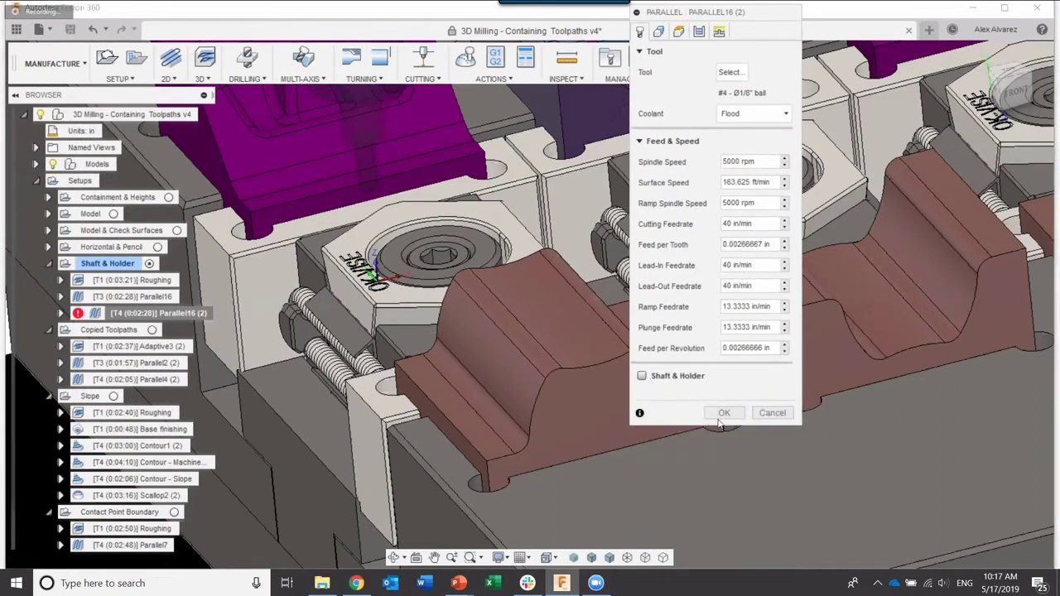
click(721, 412)
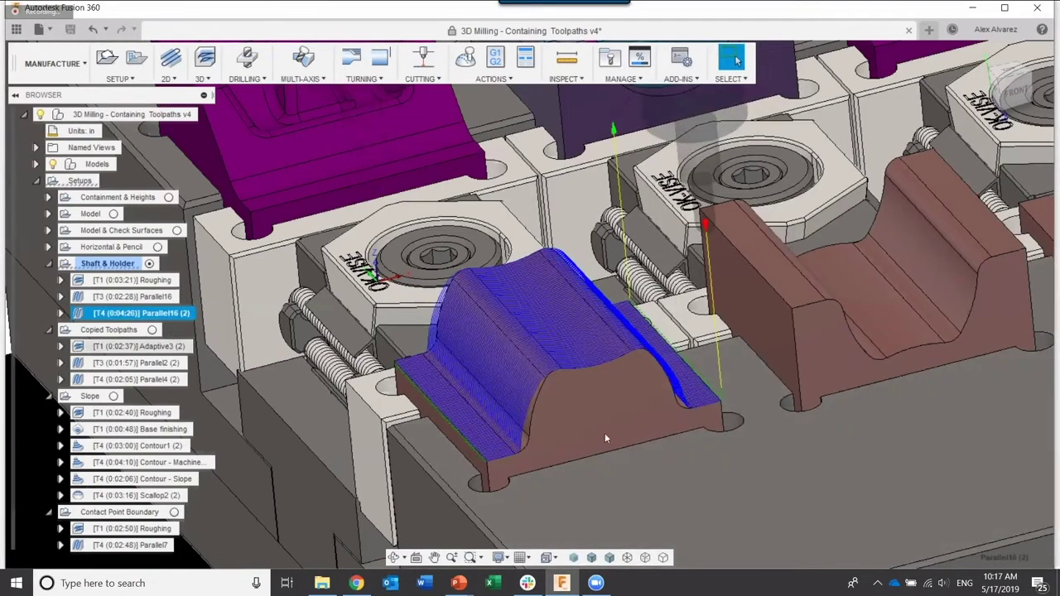
shift+middle_drag(702, 404, 532, 307)
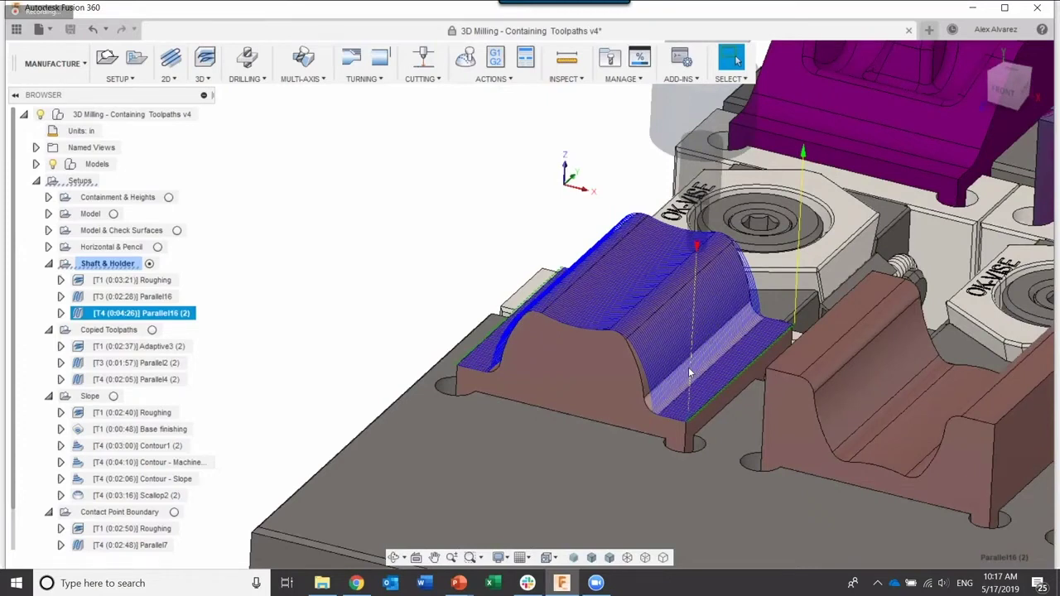
Turn on Rest Machining in the Parallel16 (2) operation with previous operations as the source, and regenerate the toolpath.
right_click(174, 313)
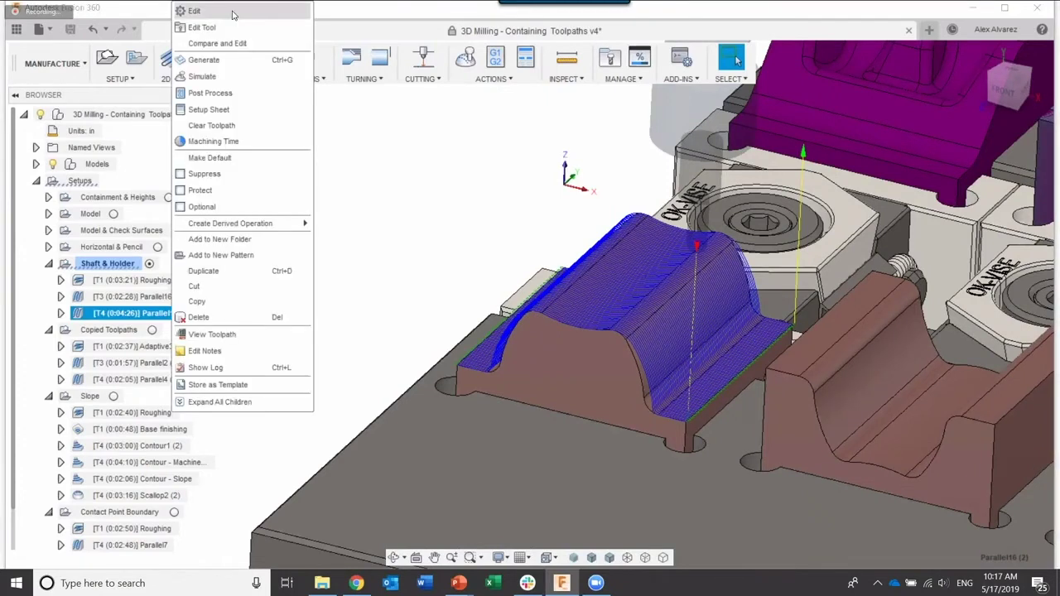
click(195, 11)
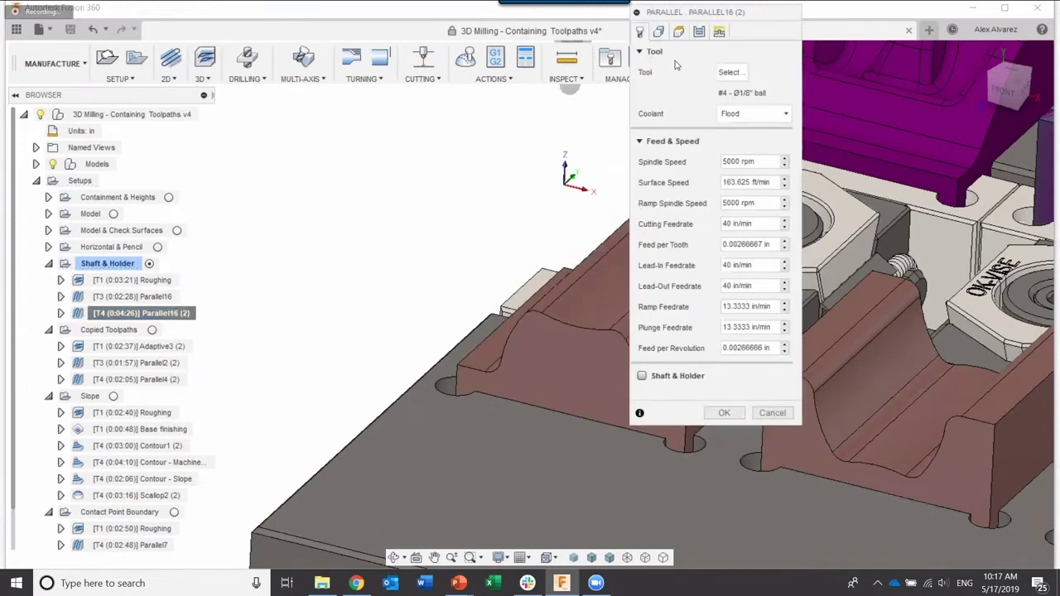
drag(688, 12, 352, 94)
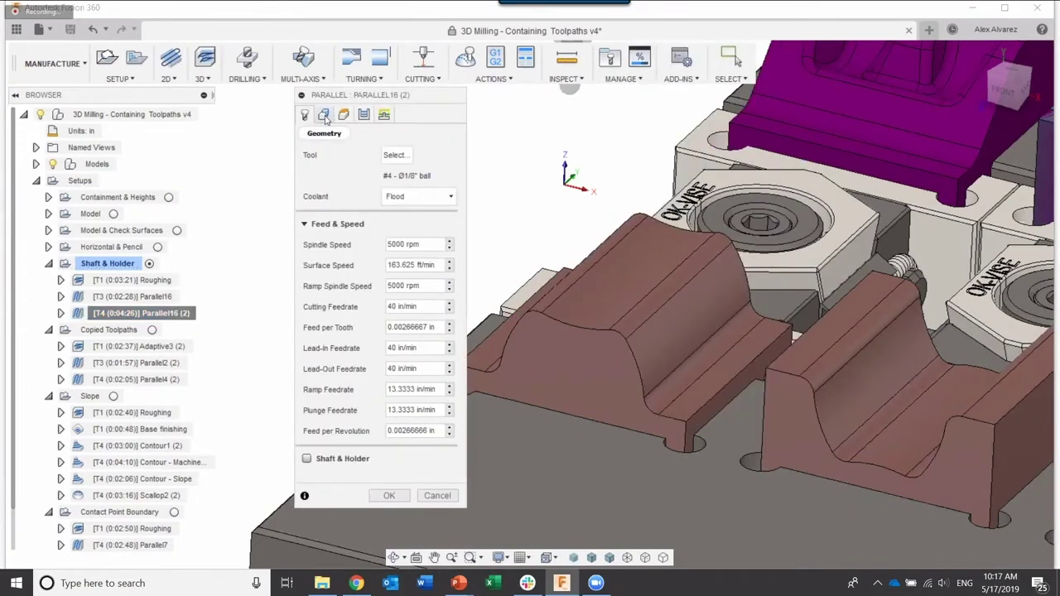
click(324, 116)
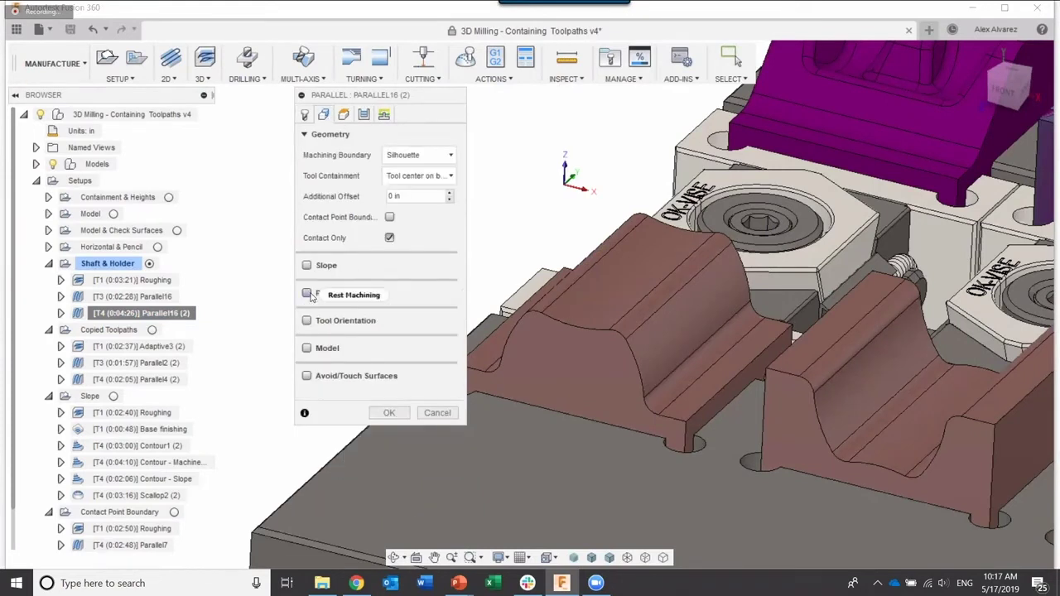
click(307, 295)
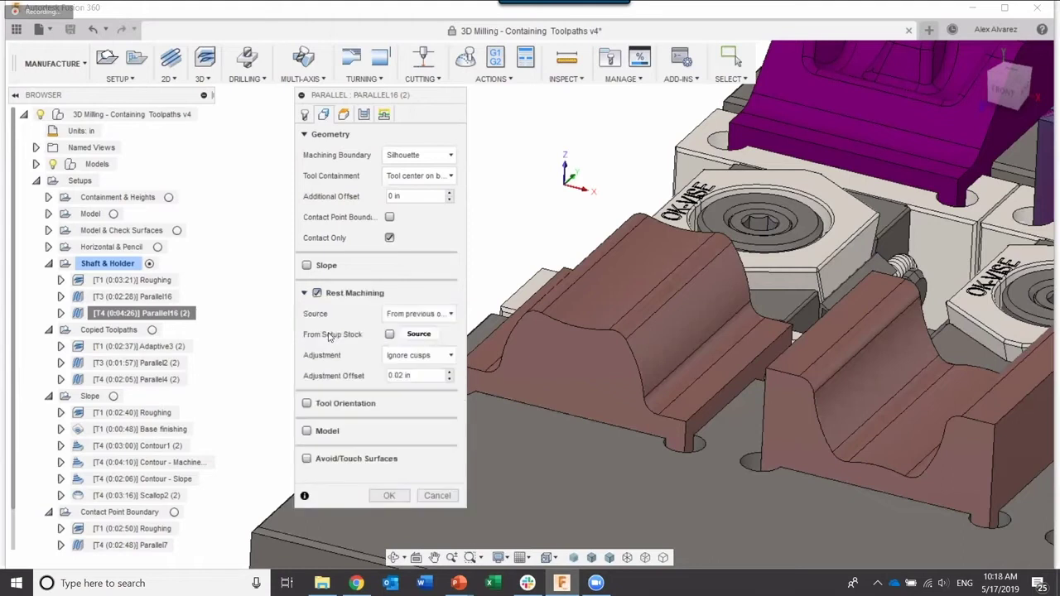
click(420, 315)
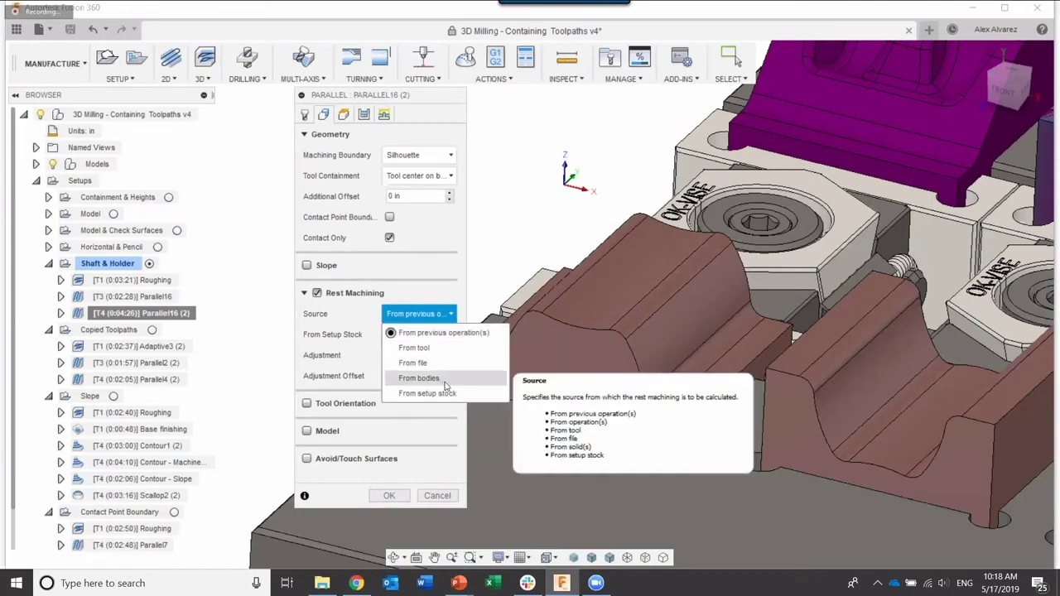
click(434, 334)
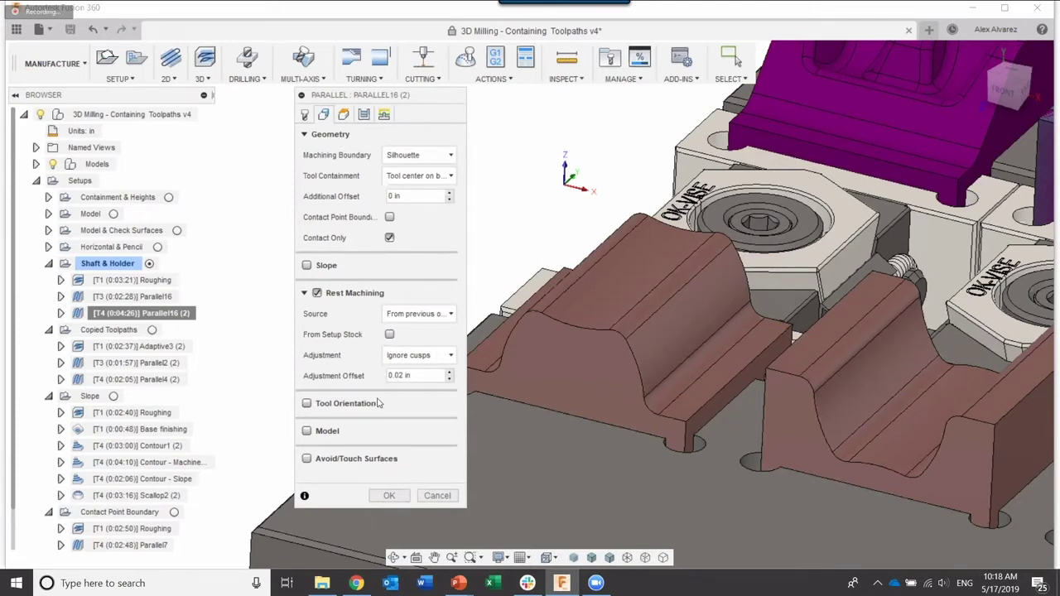
click(388, 495)
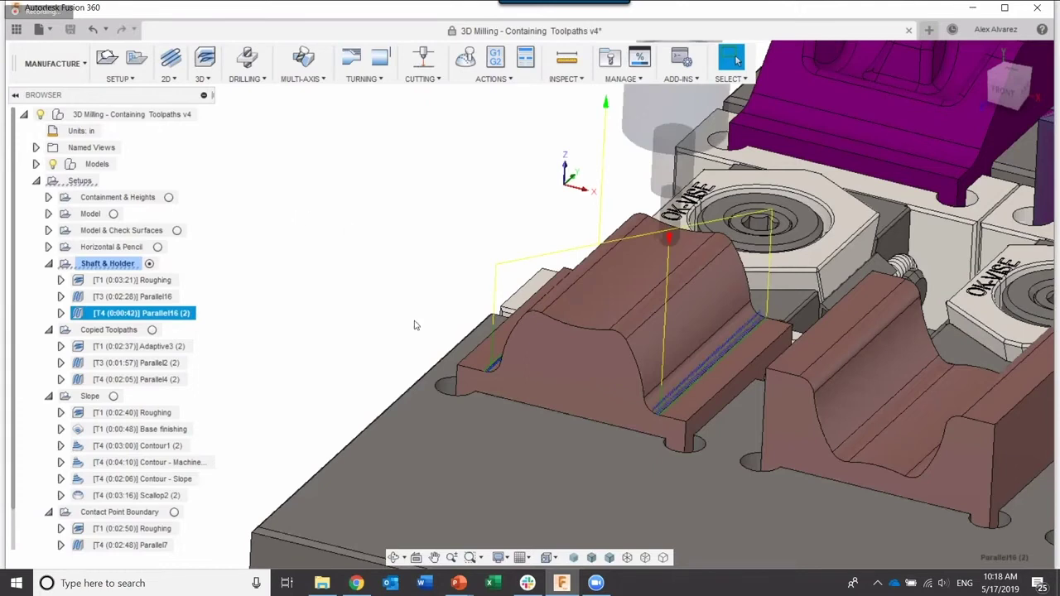
scroll(694, 371, up, 3)
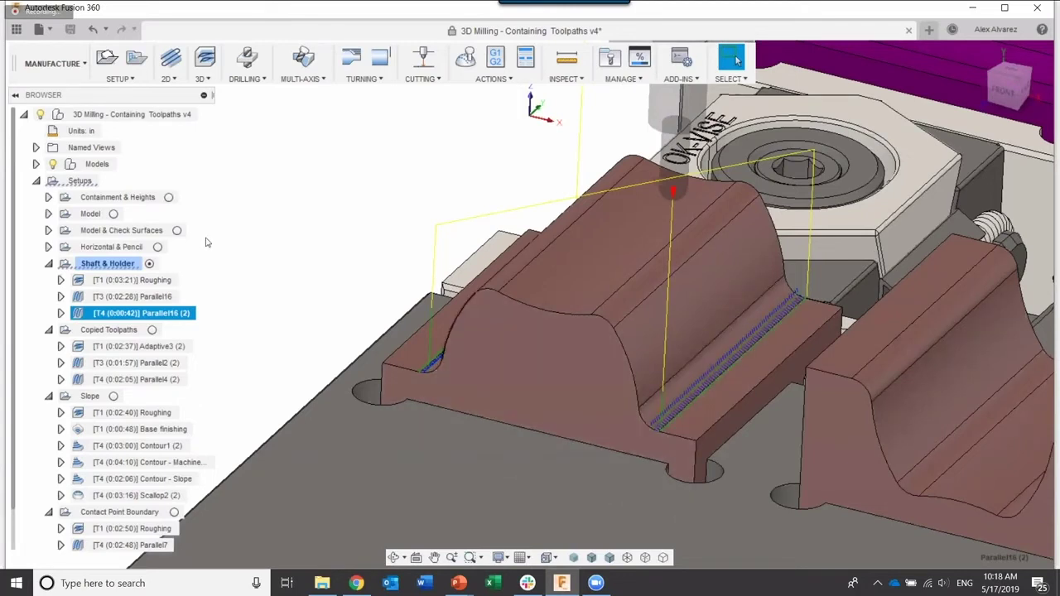
Check the radial and axial Stock to Leave settings of the Shaft & Holder Roughing operation, leaving them as they are.
click(141, 282)
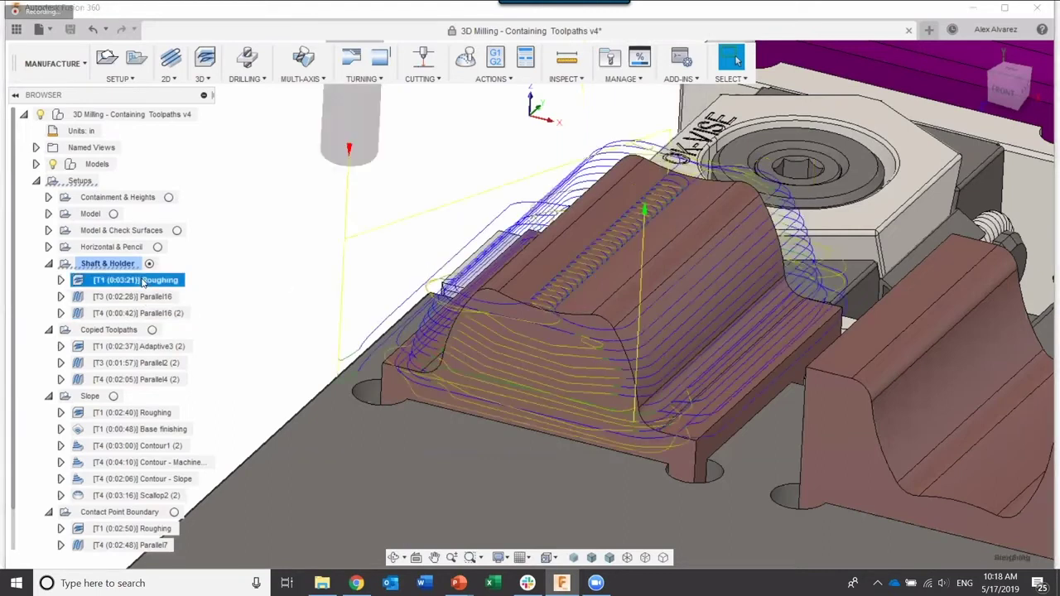
right_click(141, 283)
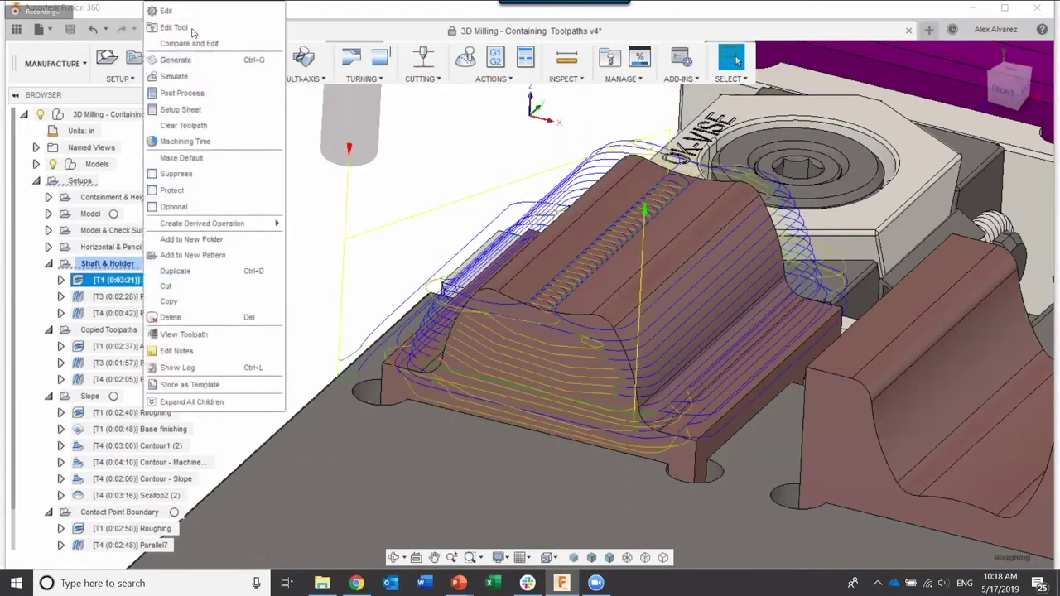
click(166, 11)
click(384, 114)
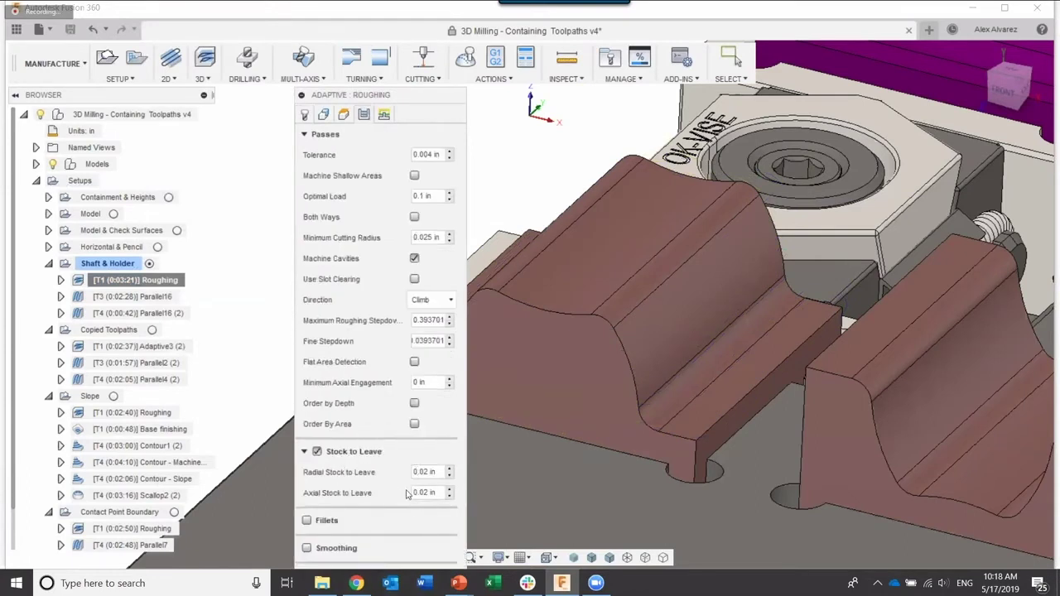
click(383, 493)
key(Escape)
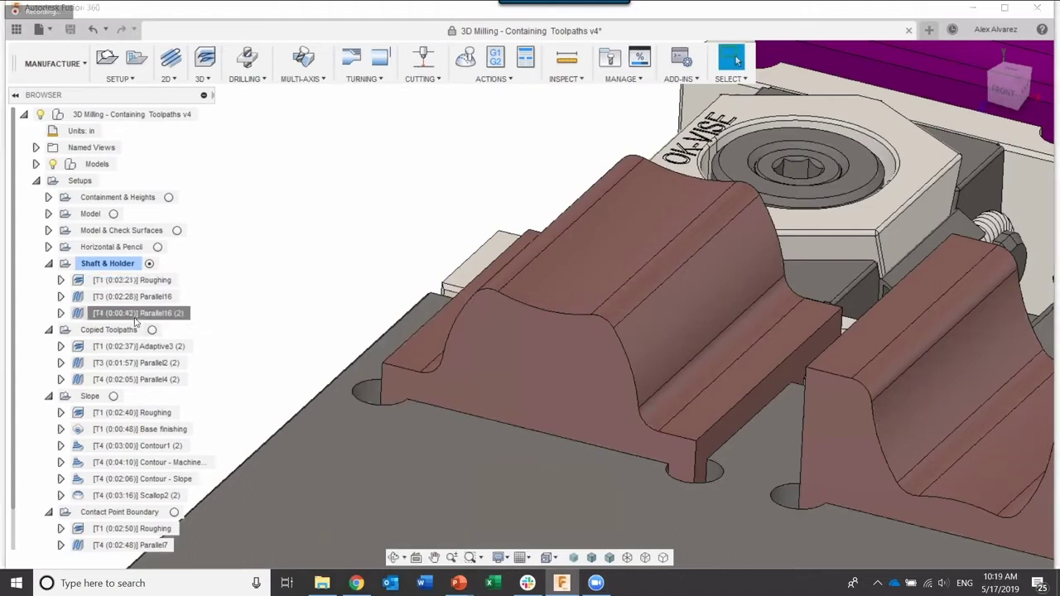
Set the Rest Machining Adjustment Offset of Parallel16 (2) to 0.01 in and regenerate the toolpath.
click(136, 313)
right_click(137, 313)
click(168, 26)
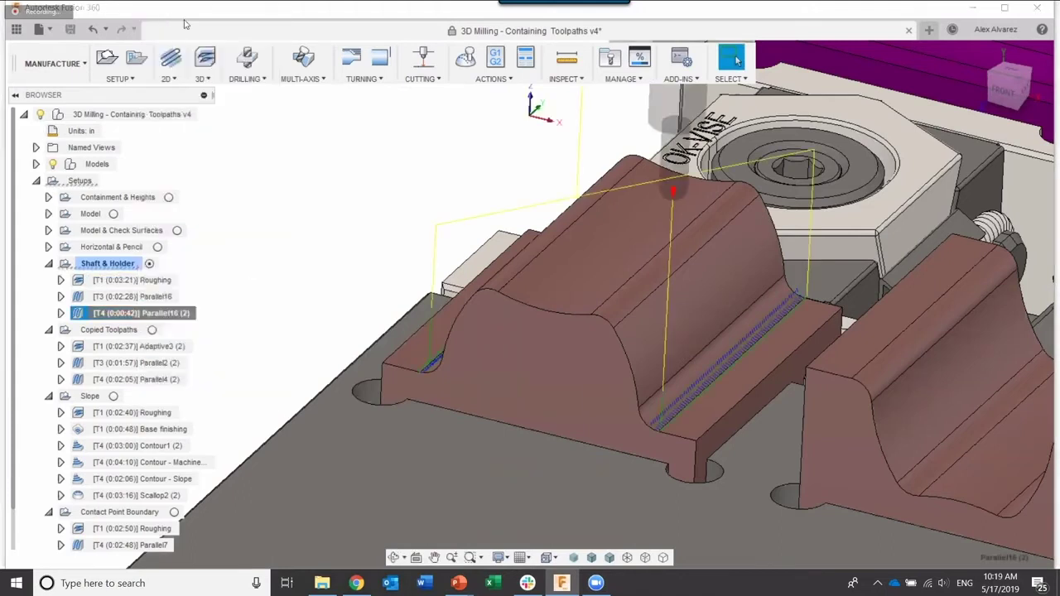
click(323, 114)
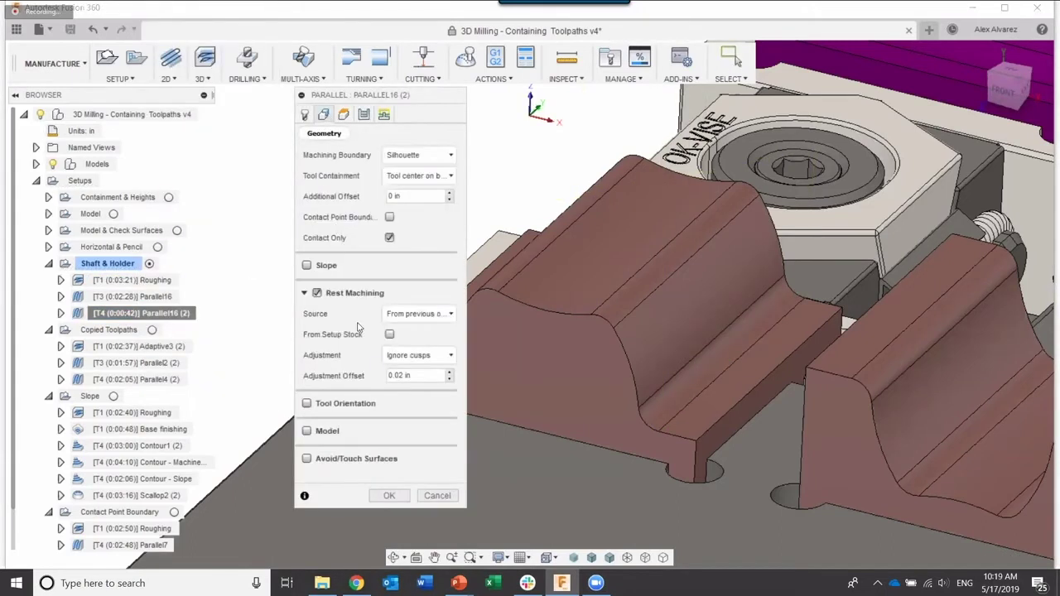
click(359, 376)
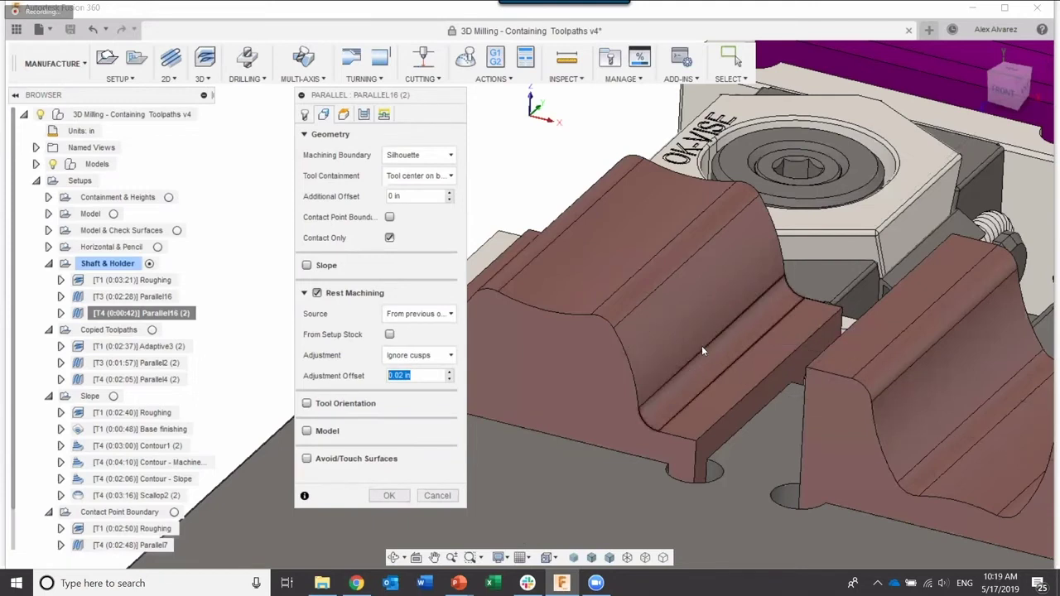
shift+middle_drag(696, 381, 679, 358)
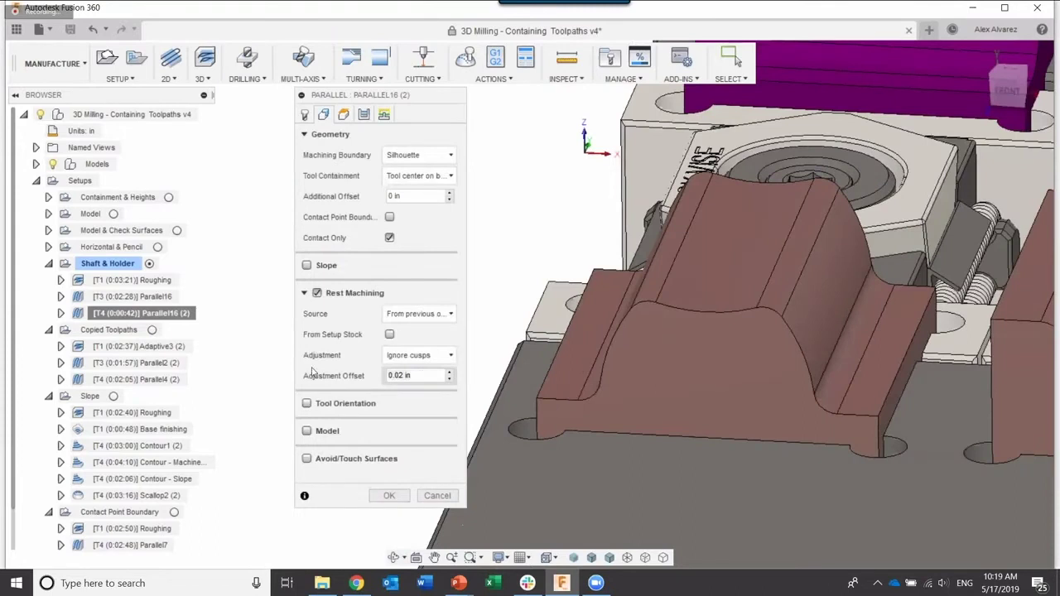
double_click(415, 375)
text(01)
key(Return)
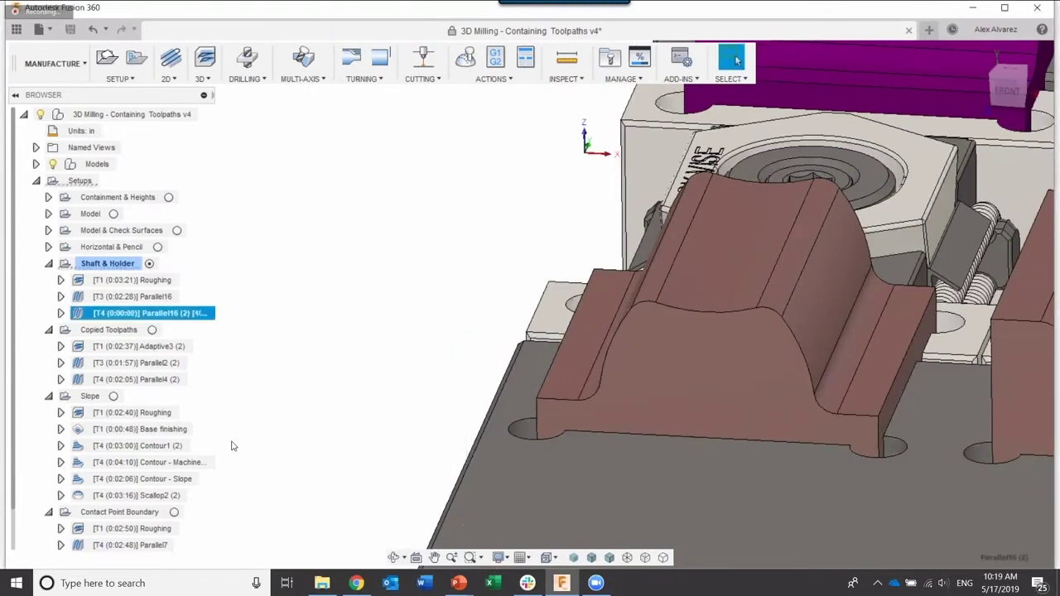
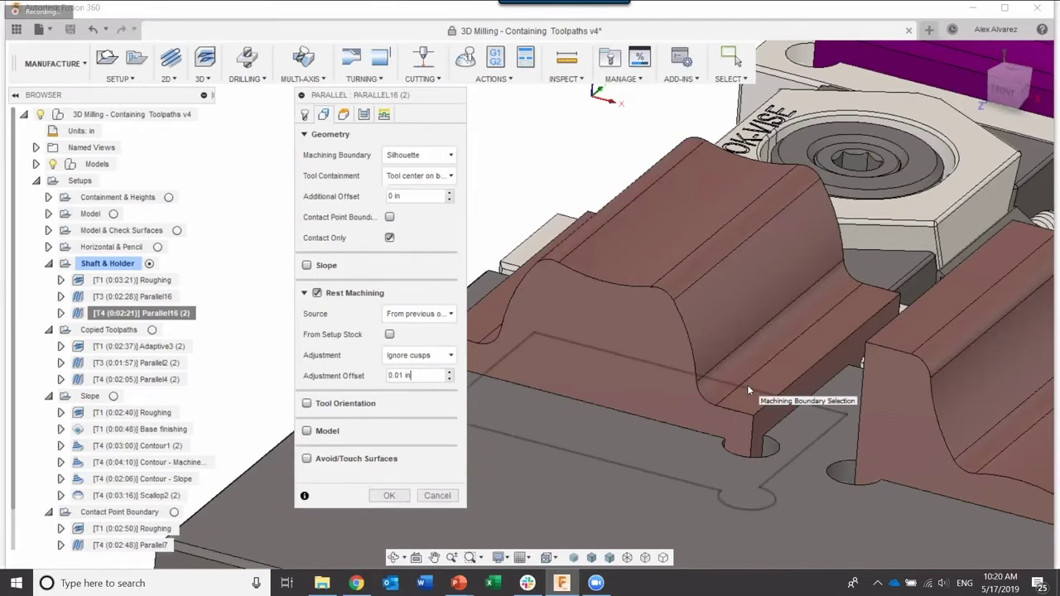
Review the Rest Machining Adjustment Offset of Parallel16 (2) and leave the operation without changes.
click(418, 375)
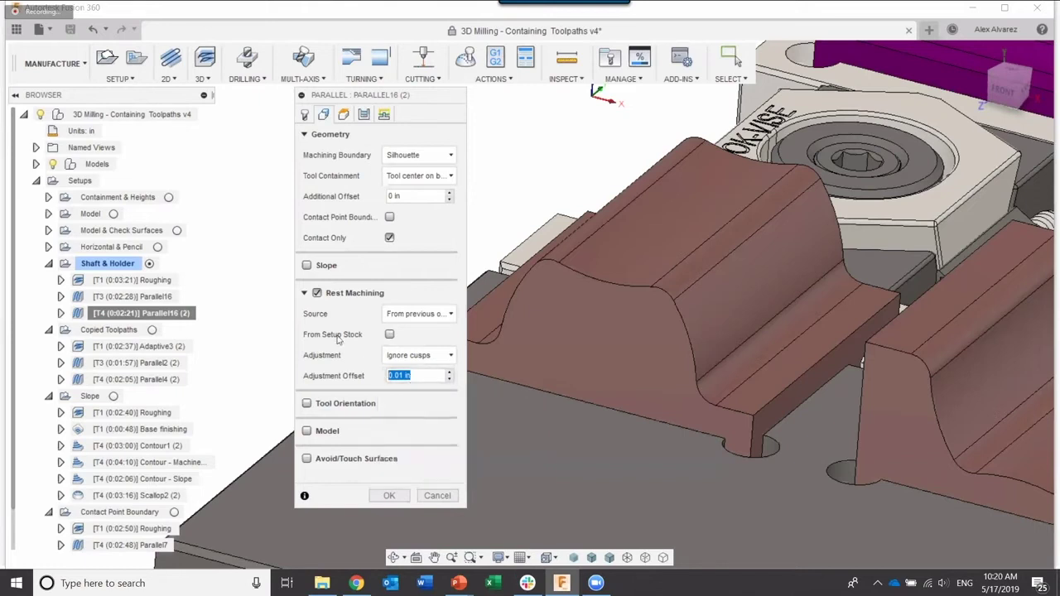
click(423, 378)
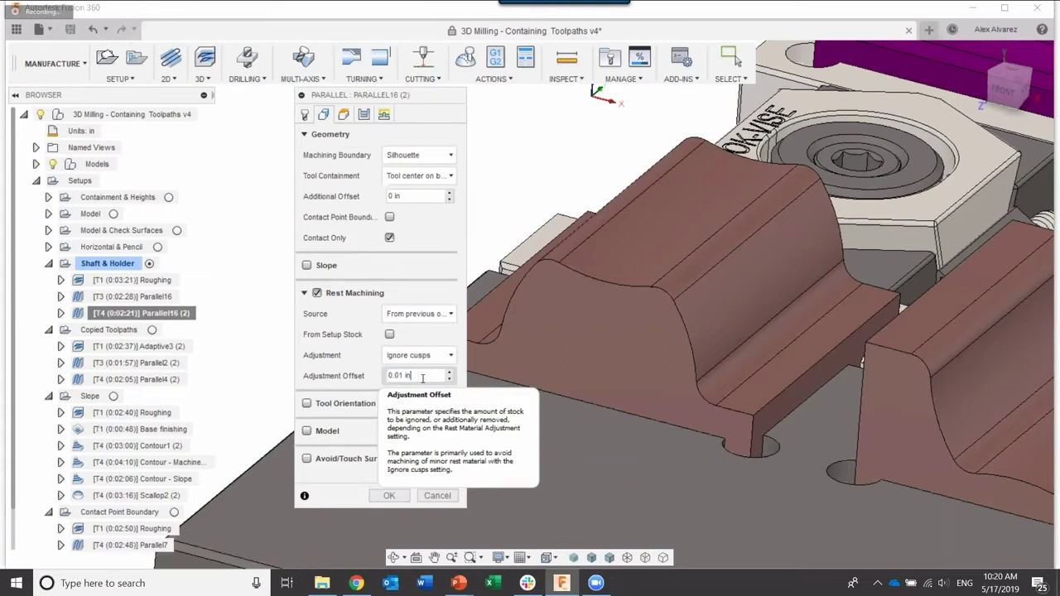
double_click(411, 377)
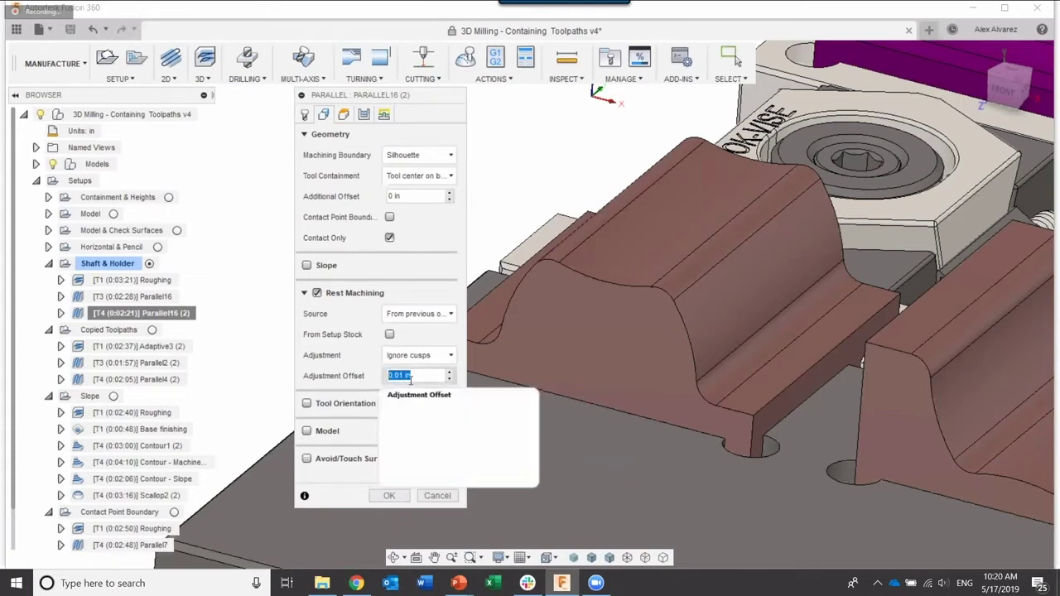
key(Escape)
Examine the Parallel16 (2) rest toolpath on both flanks of the part and bring the neighbouring fixtured parts into view.
click(188, 315)
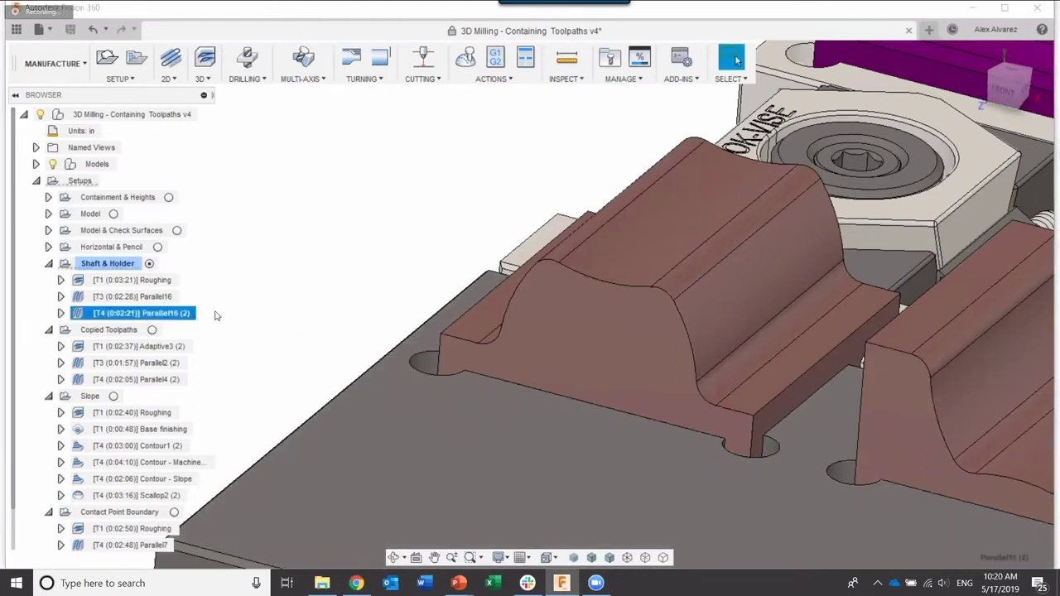
shift+middle_drag(441, 299, 148, 304)
scroll(311, 423, down, 2)
scroll(141, 297, down, 2)
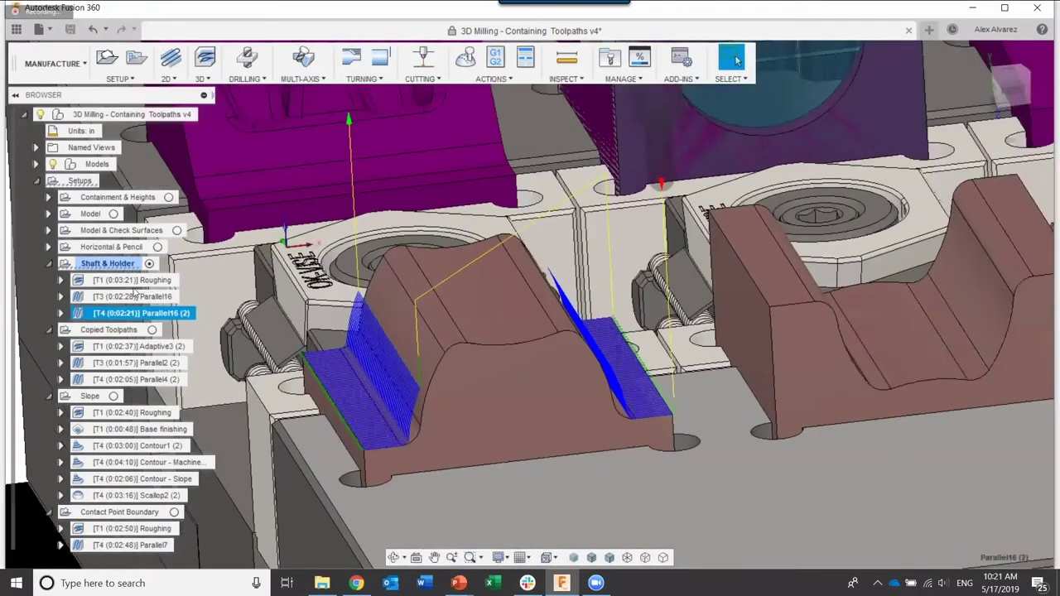
scroll(256, 343, down, 3)
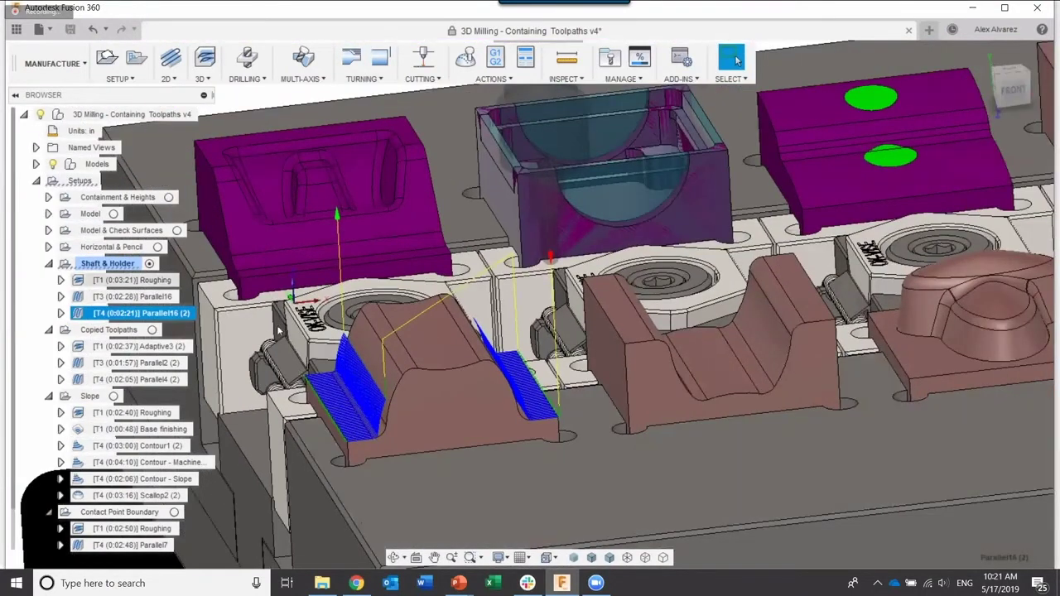
scroll(290, 372, down, 1)
middle_drag(273, 308, 379, 328)
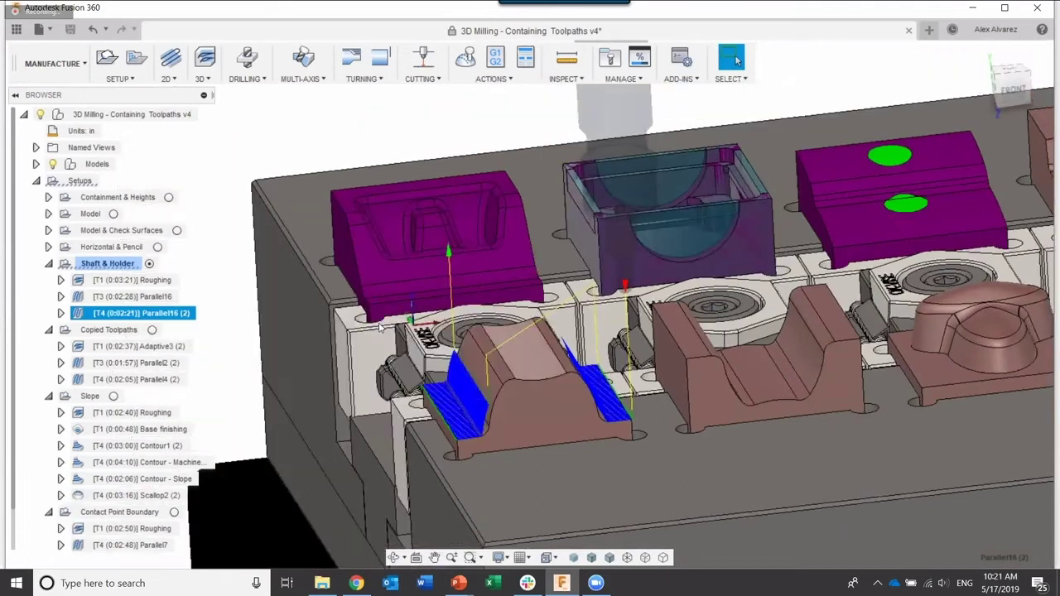
Delete the Parallel2 (2) and Parallel4 (2) operations from the Copied Toolpaths setup.
click(113, 329)
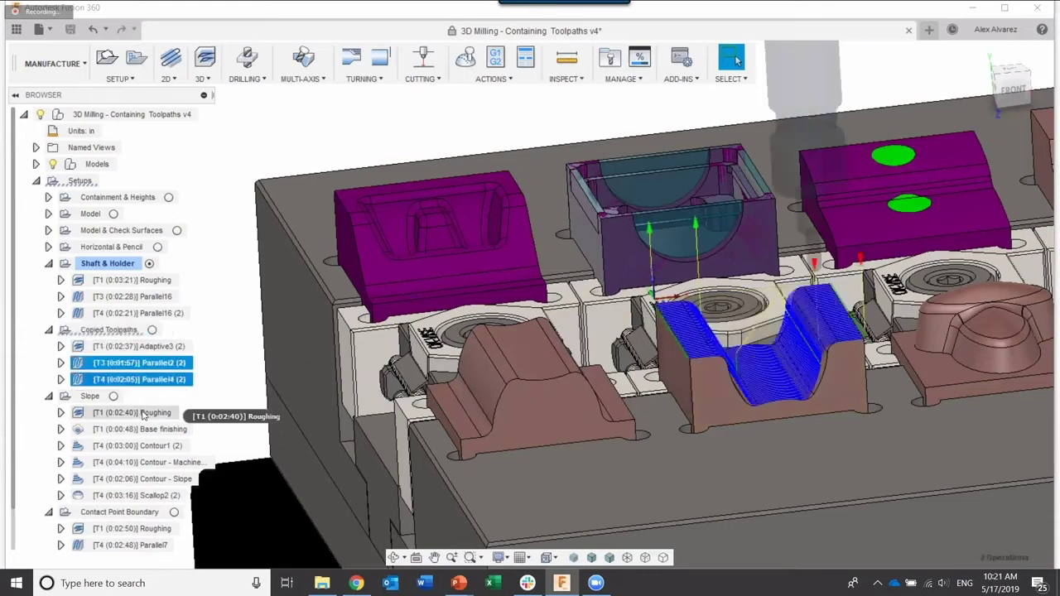
key(Escape)
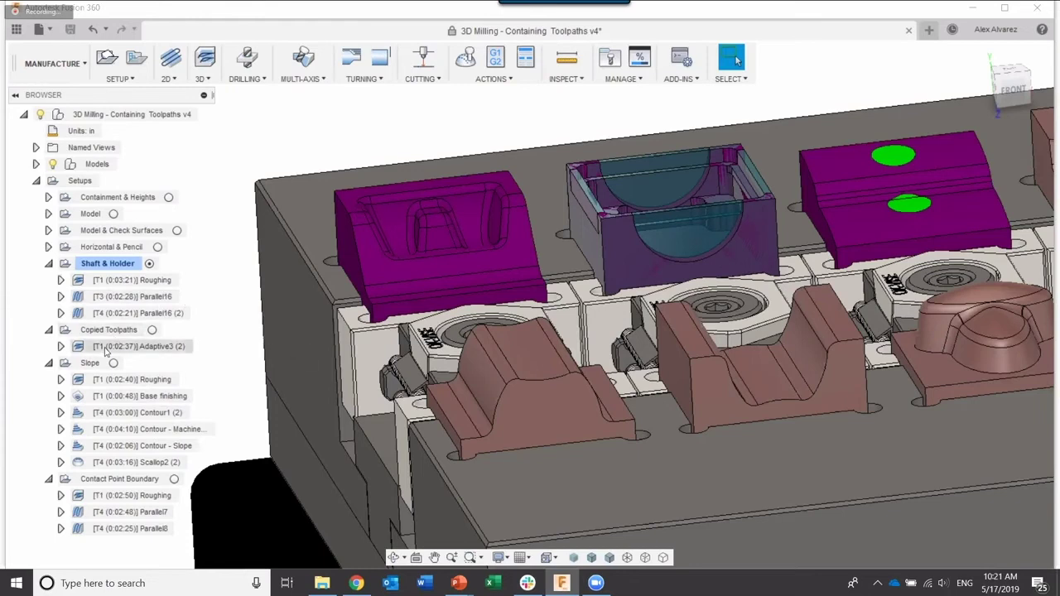
Copy the Parallel16 and Parallel16 (2) operations from the Shaft & Holder setup into the Copied Toolpaths setup.
click(145, 297)
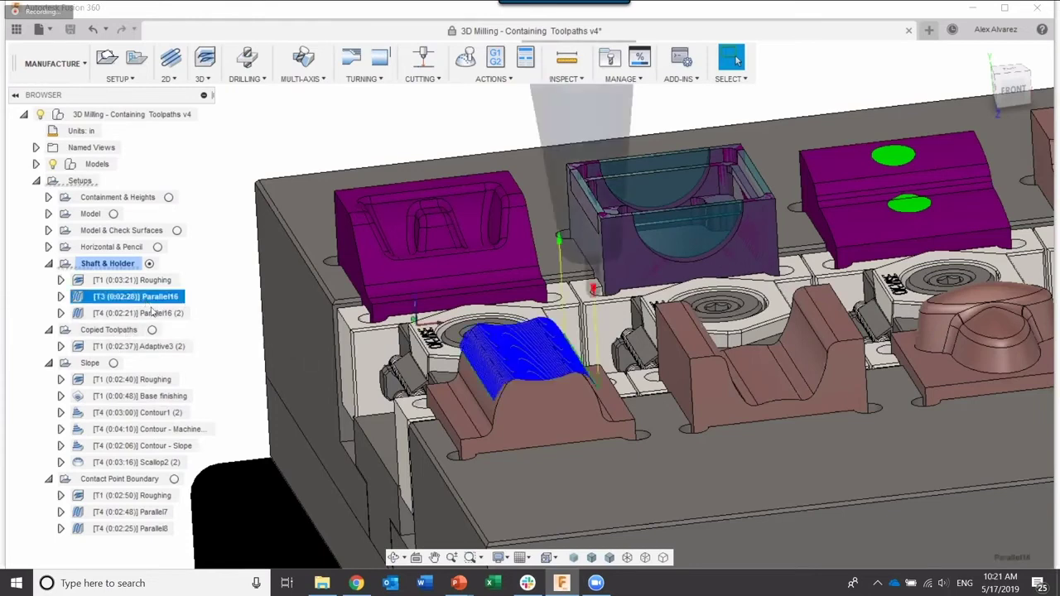
ctrl+click(152, 313)
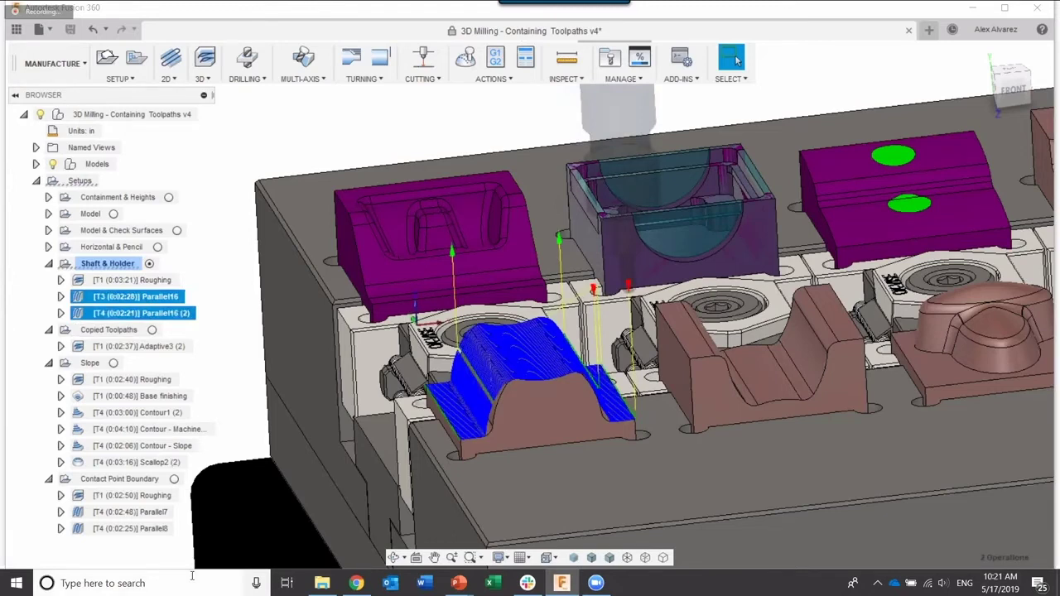
right_click(173, 300)
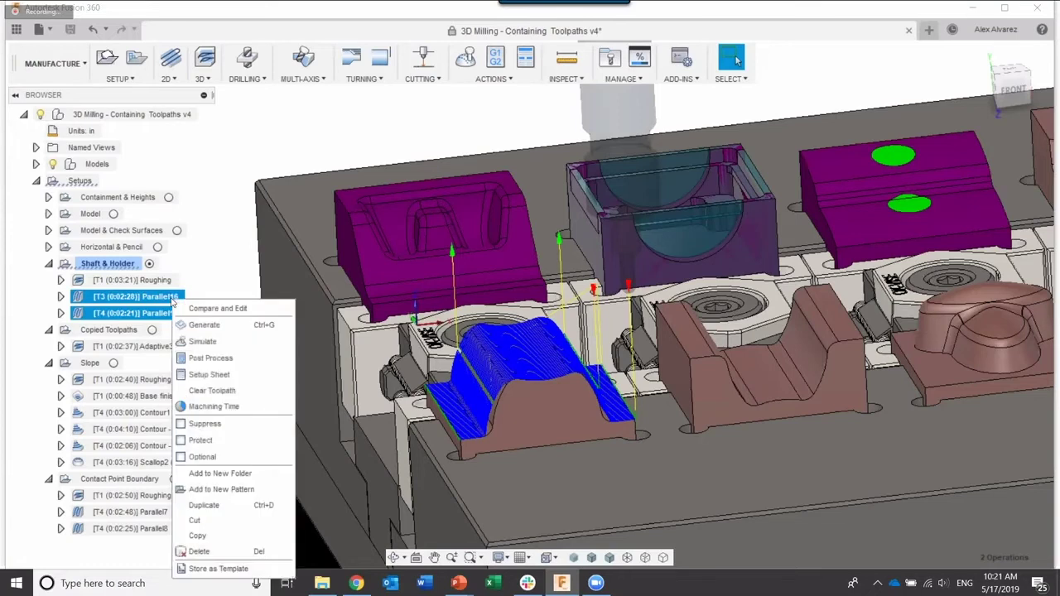
click(217, 536)
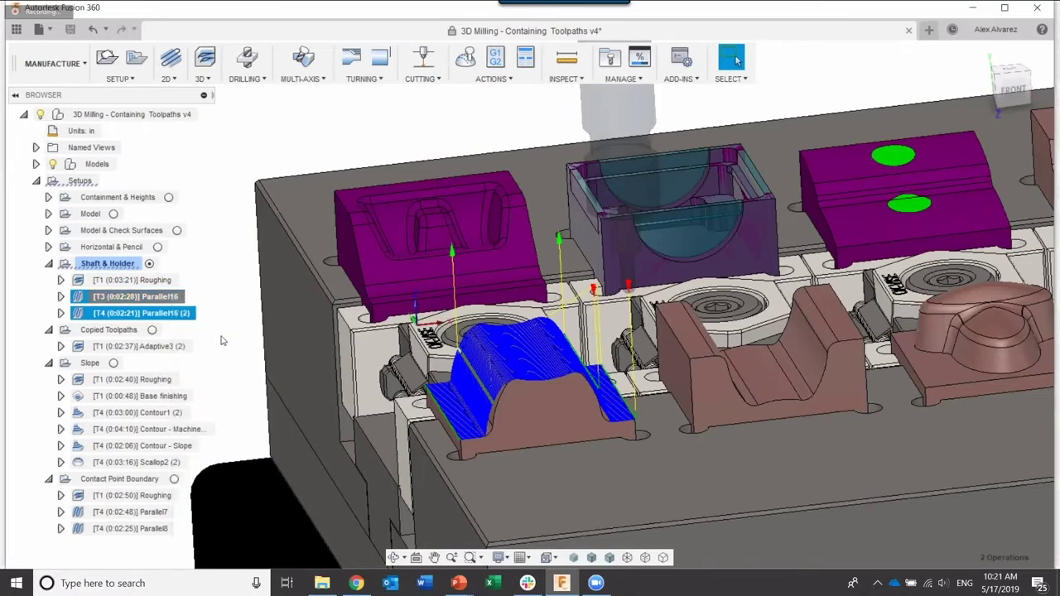
click(221, 340)
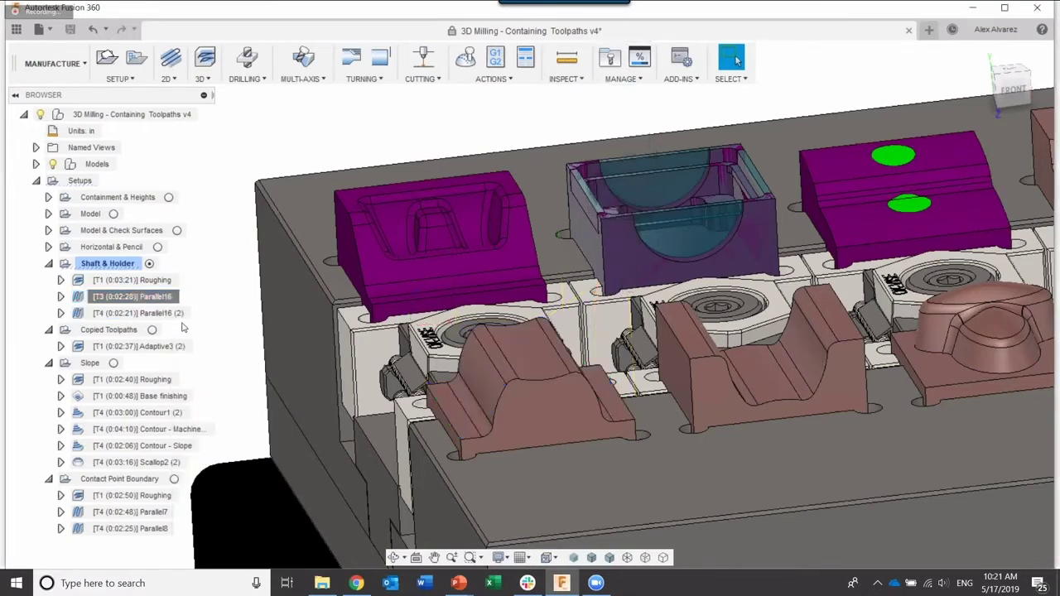
click(137, 331)
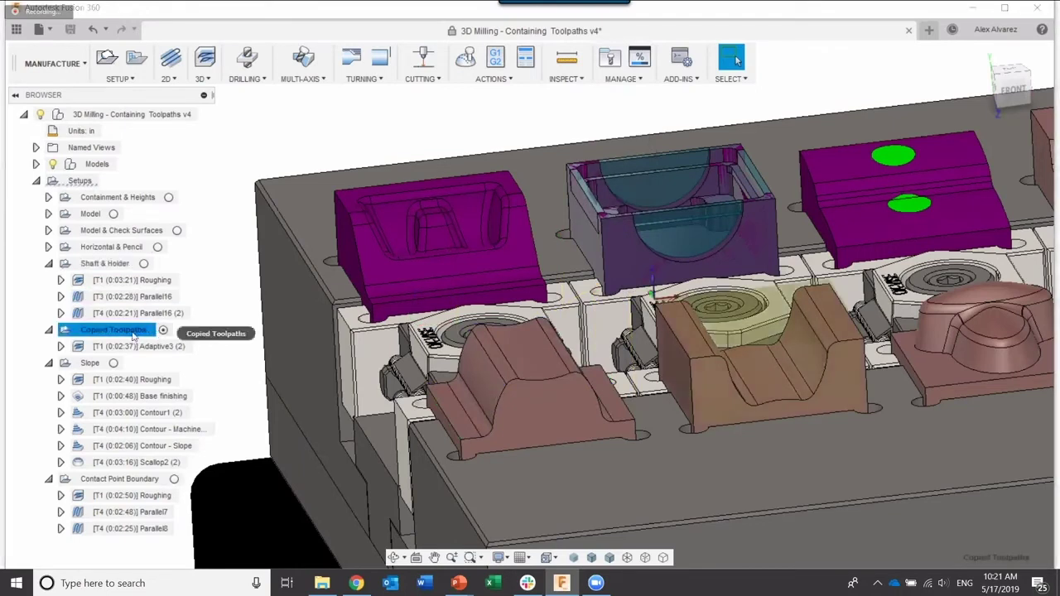
right_click(133, 333)
click(182, 260)
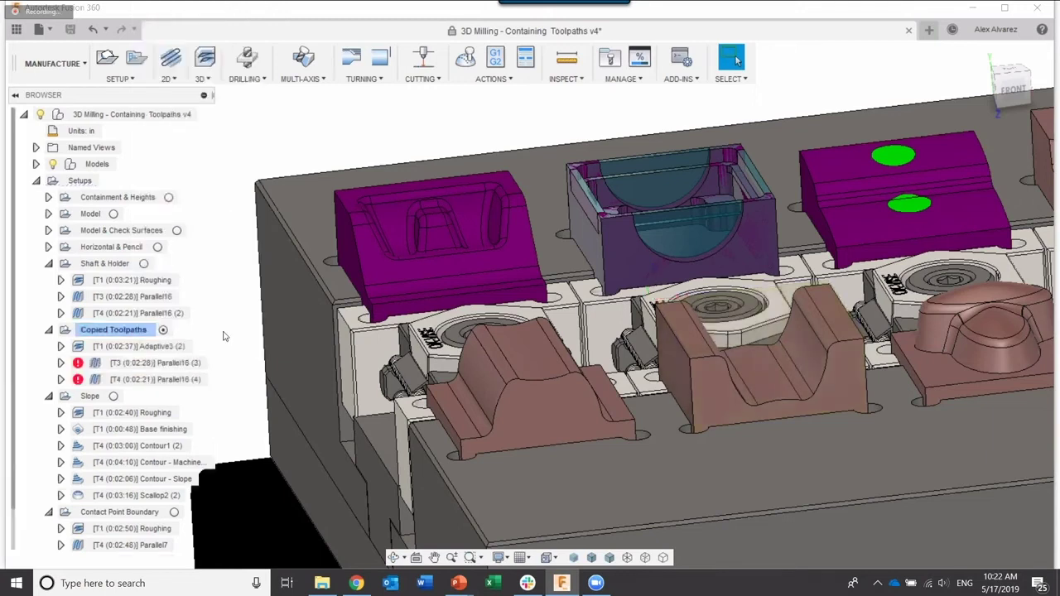
Examine the Adaptive3 (2), Parallel16 (3) and Parallel16 (4) toolpaths of the Copied Toolpaths setup one by one in the model view.
click(203, 346)
click(199, 362)
click(171, 348)
click(196, 362)
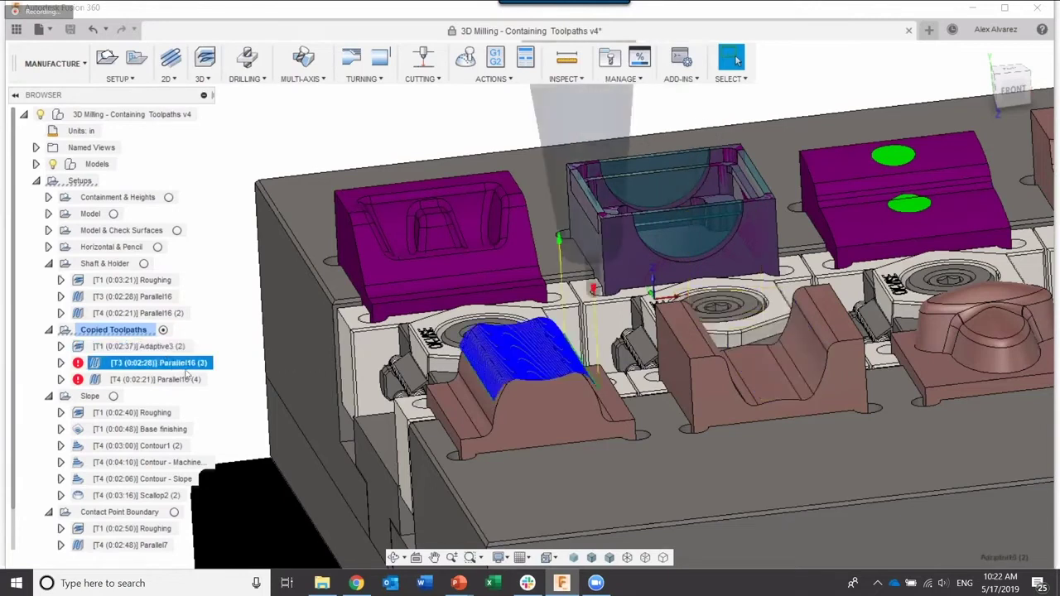
click(173, 378)
click(175, 364)
click(174, 379)
middle_drag(287, 396, 163, 368)
click(163, 364)
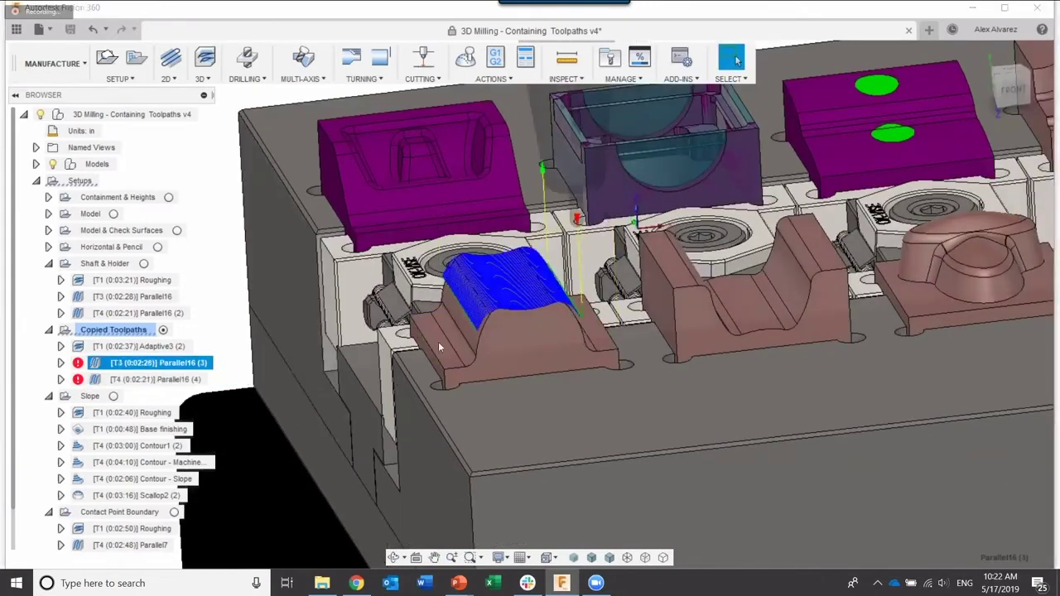
scroll(573, 314, up, 2)
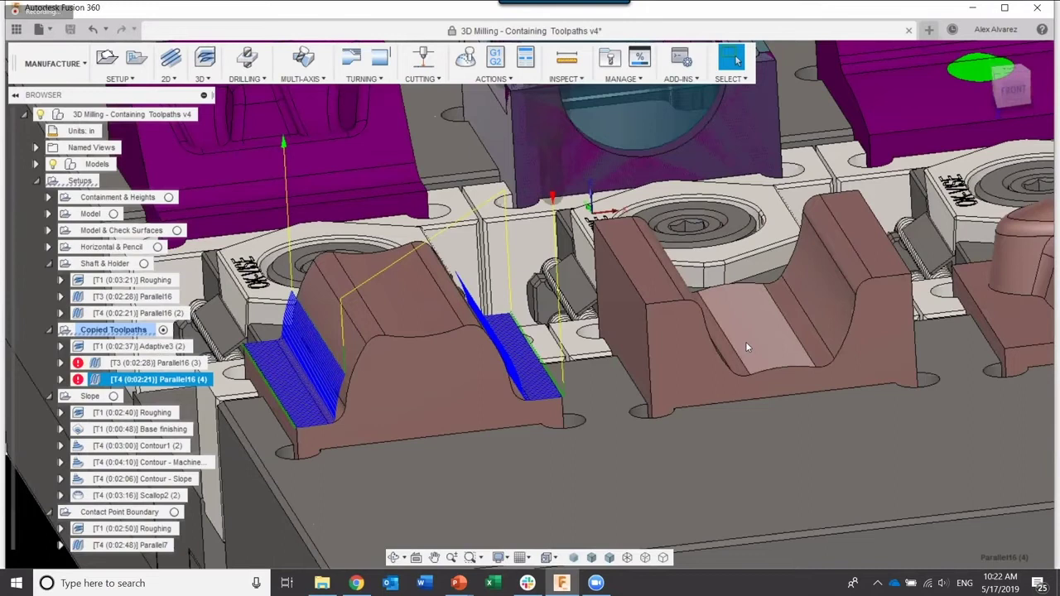
Generate the Parallel16 (3) and Parallel16 (4) operations together for the Copied Toolpaths setup's part.
click(136, 330)
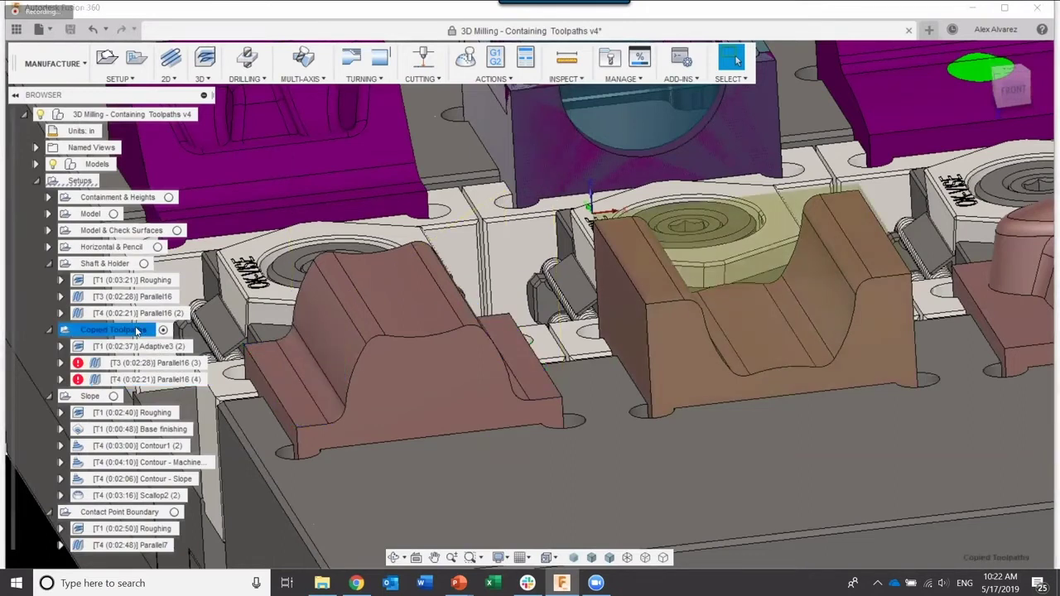
click(147, 364)
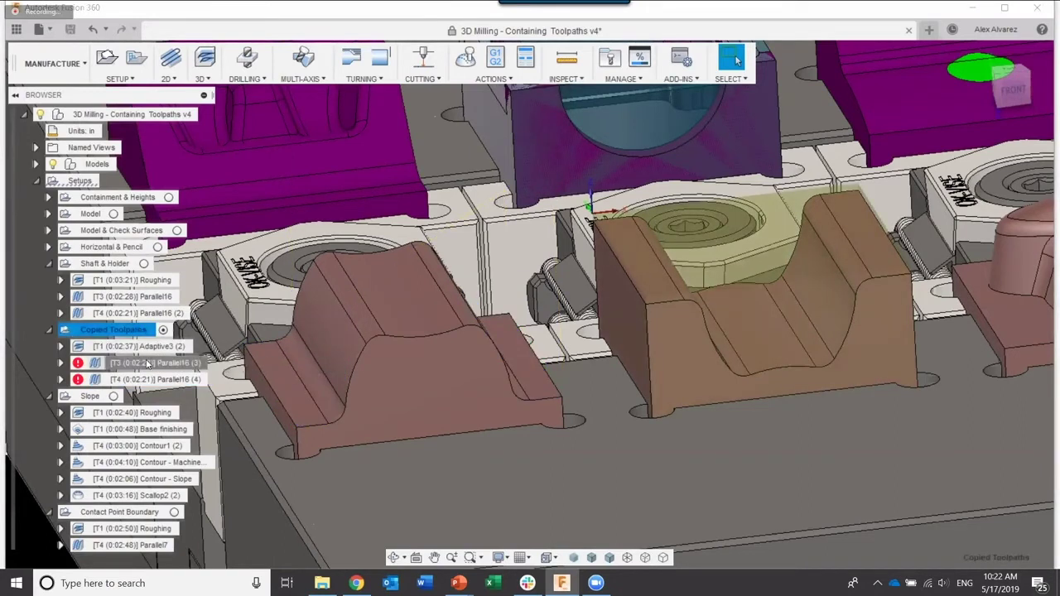
ctrl+click(141, 379)
right_click(142, 379)
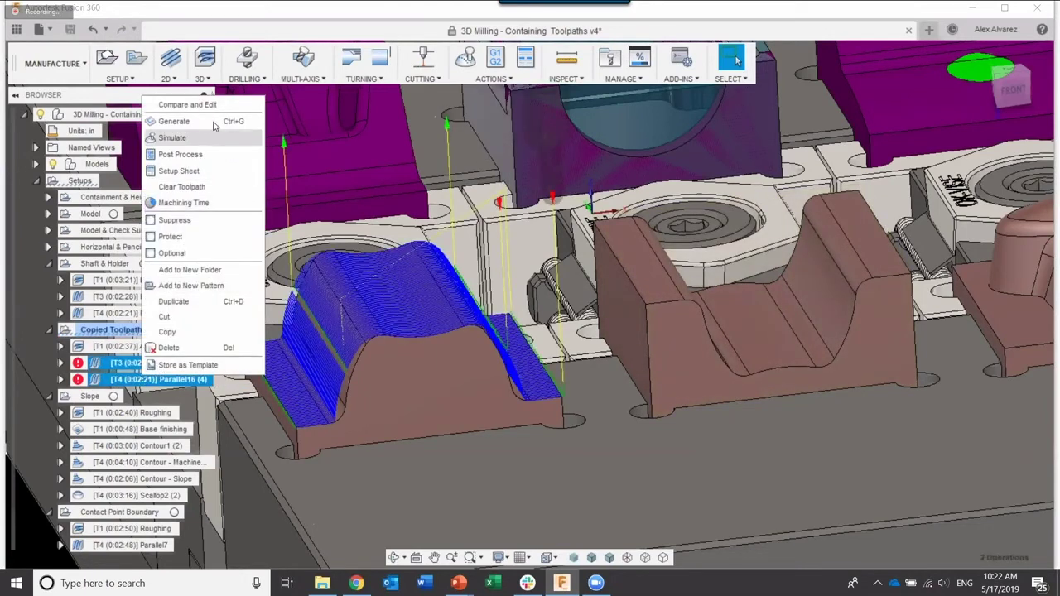
click(229, 131)
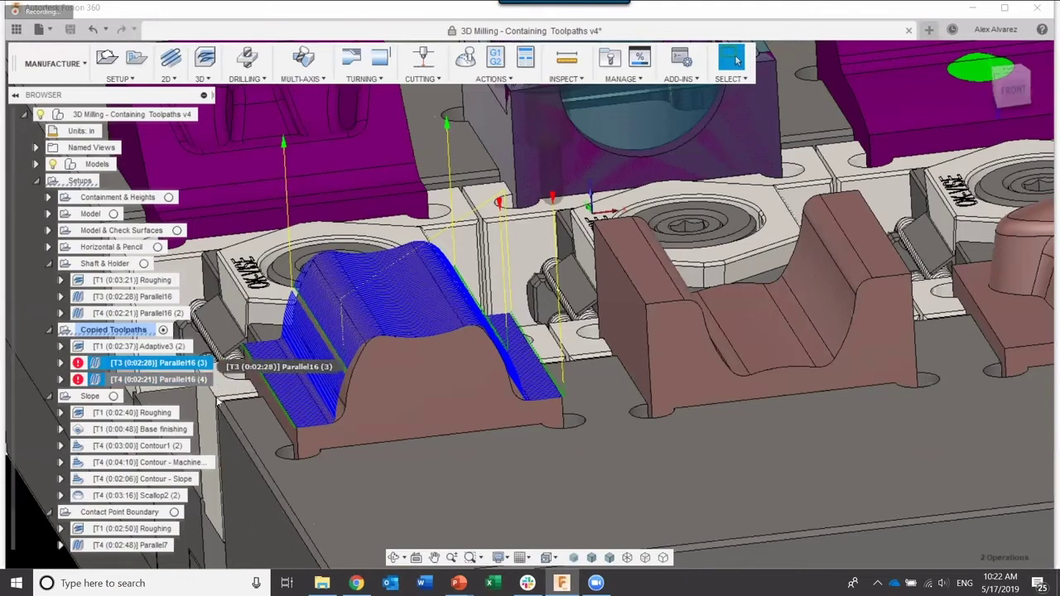
scroll(385, 399, down, 2)
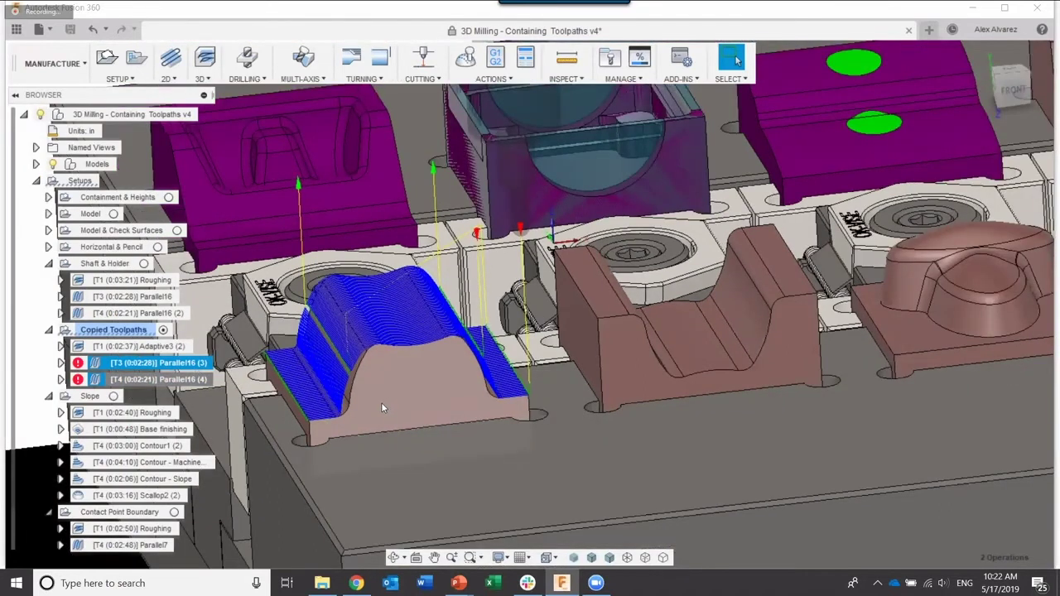
key(ctrl+g)
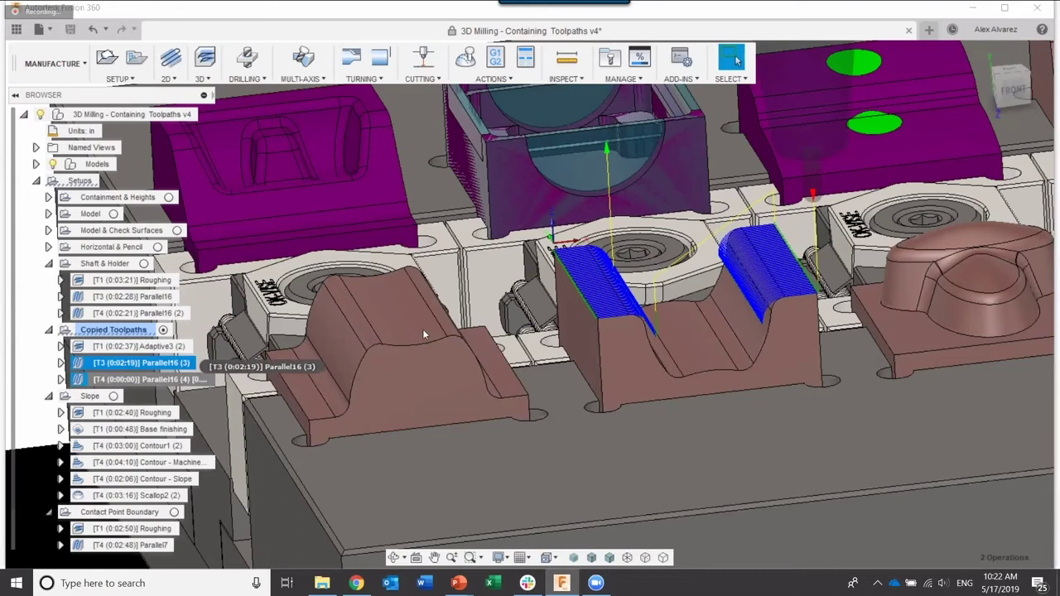
Examine the regenerated Parallel16 (3) and Parallel16 (4) toolpaths on the Copied Toolpaths part and compare them with the original Parallel16 (2).
click(137, 331)
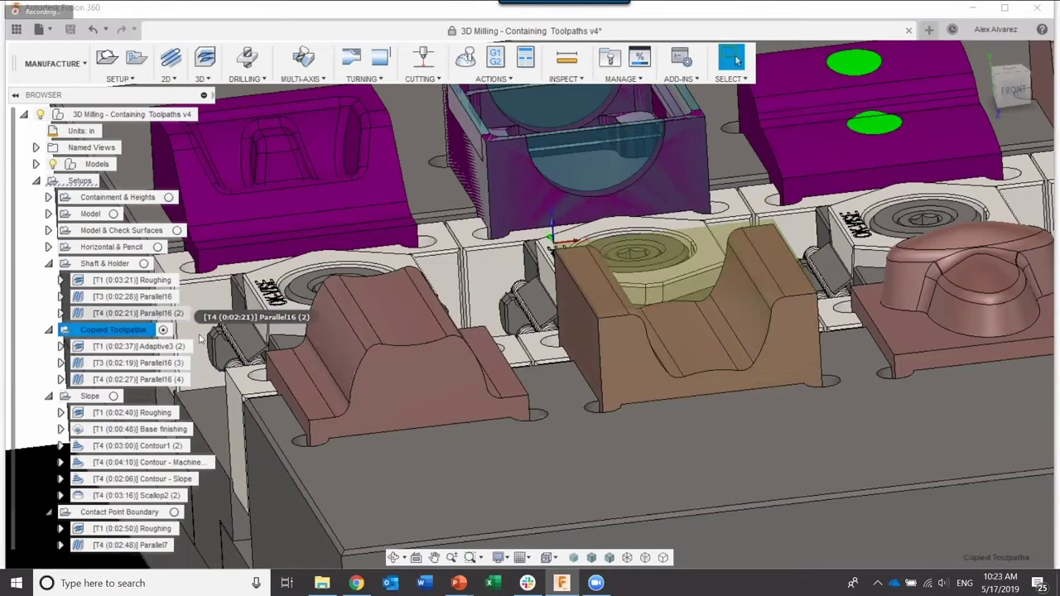
click(129, 363)
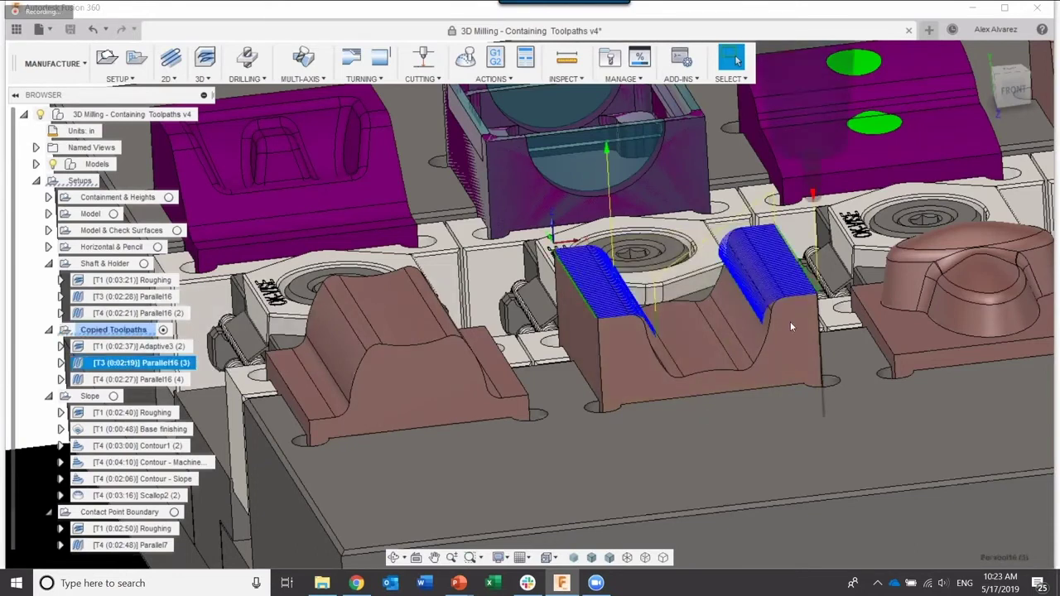
scroll(787, 278, up, 3)
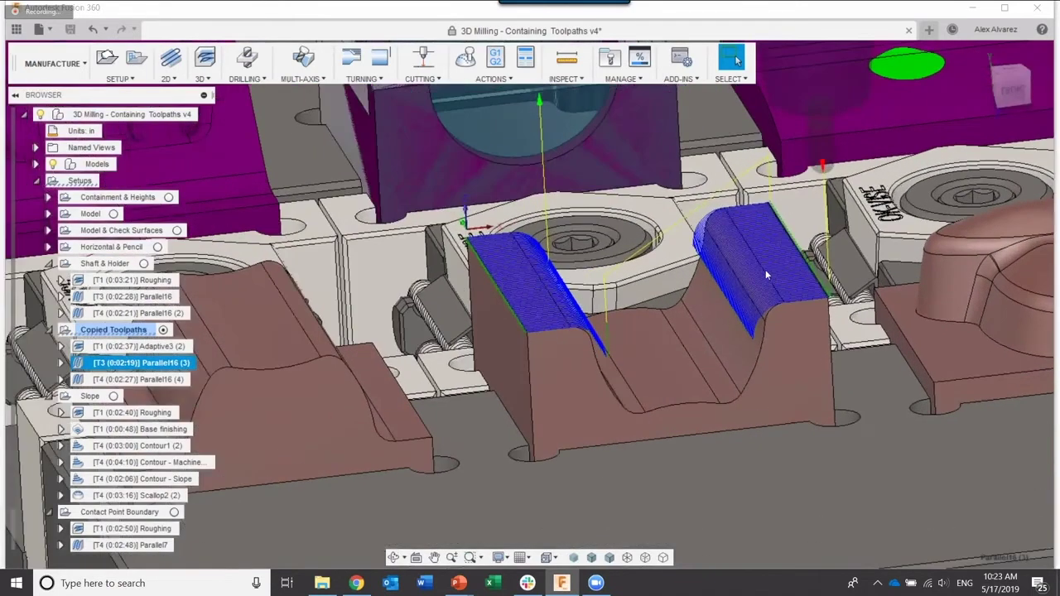
middle_drag(771, 275, 764, 290)
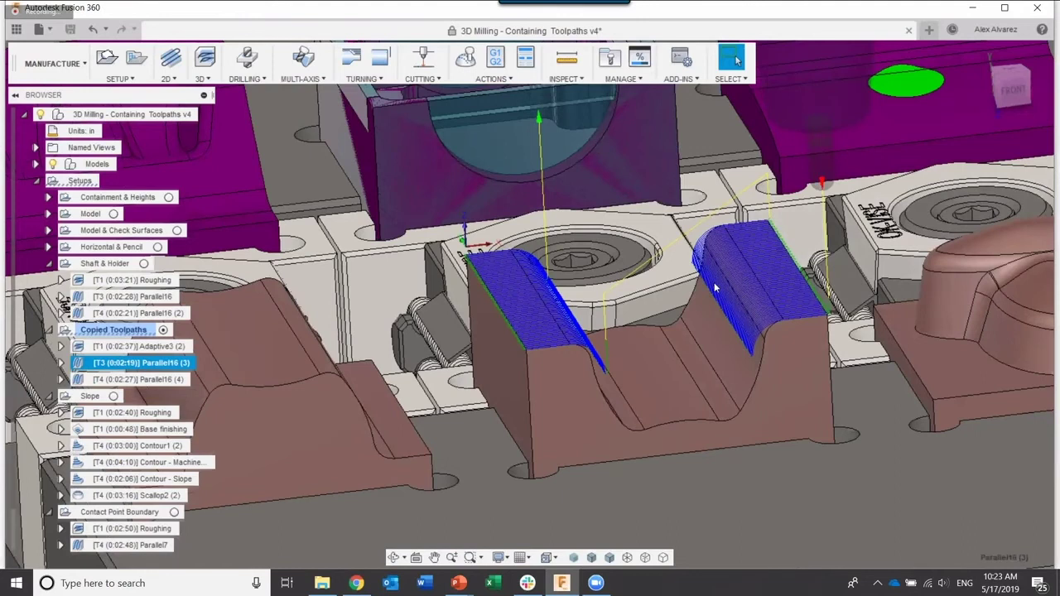
click(162, 381)
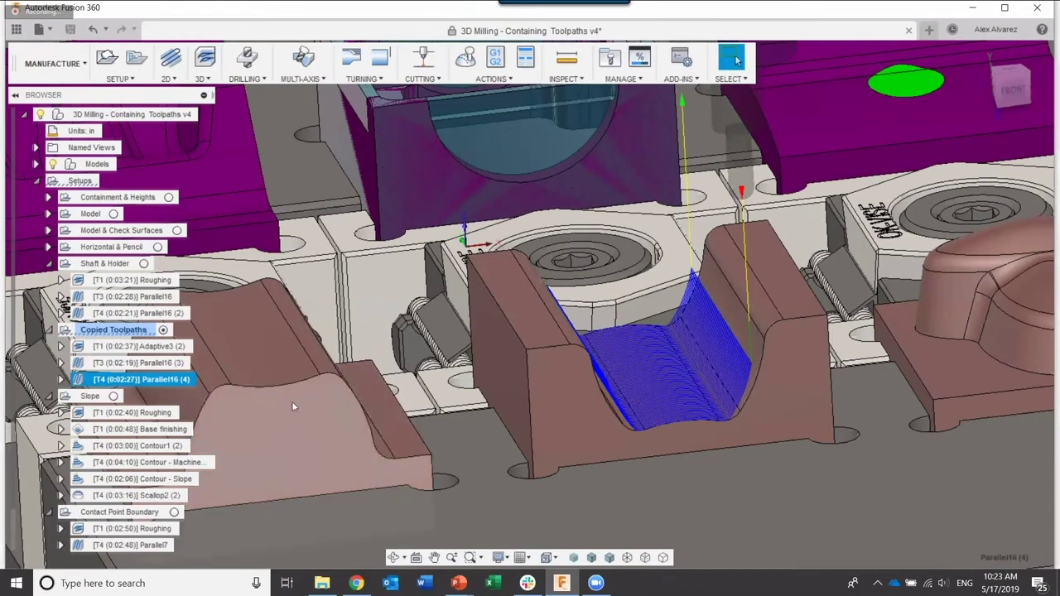
click(151, 314)
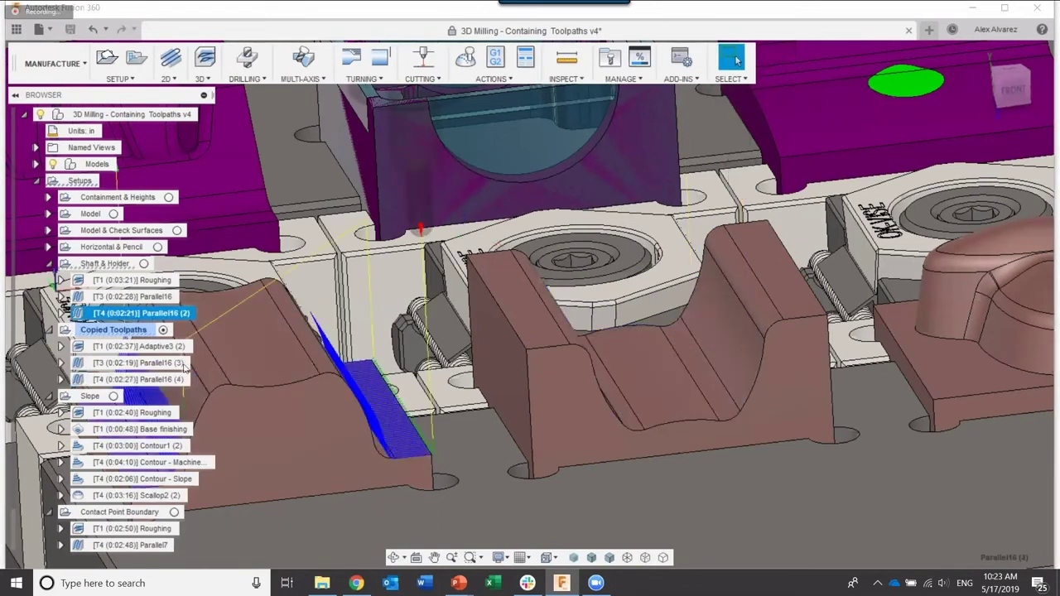
click(155, 363)
click(157, 381)
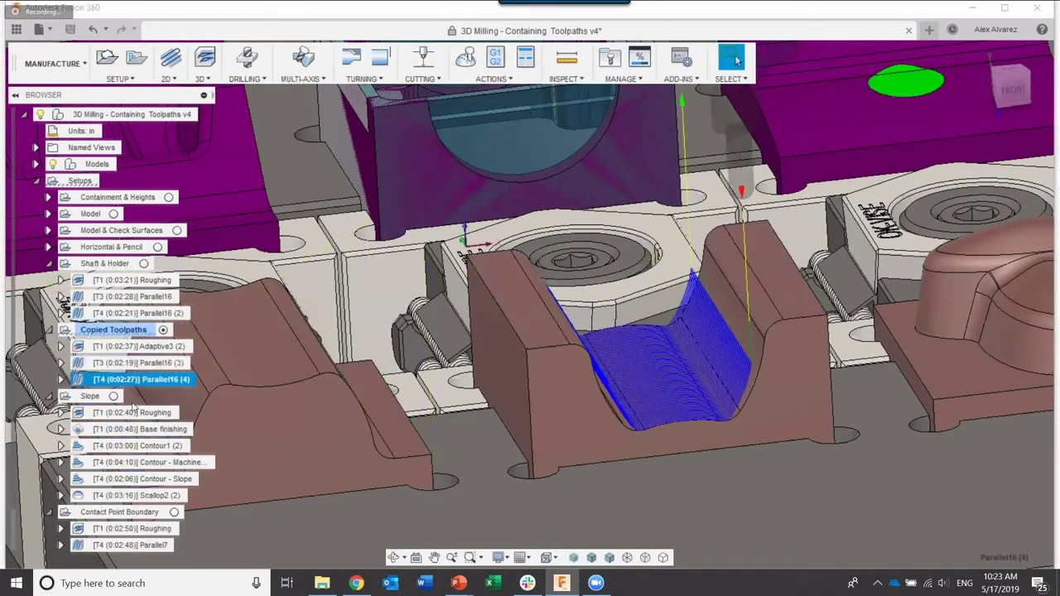
Look up the Store as Template option for the Shaft & Holder operations Parallel16 and Parallel16 (2) without storing them.
key(Escape)
click(156, 299)
ctrl+click(154, 313)
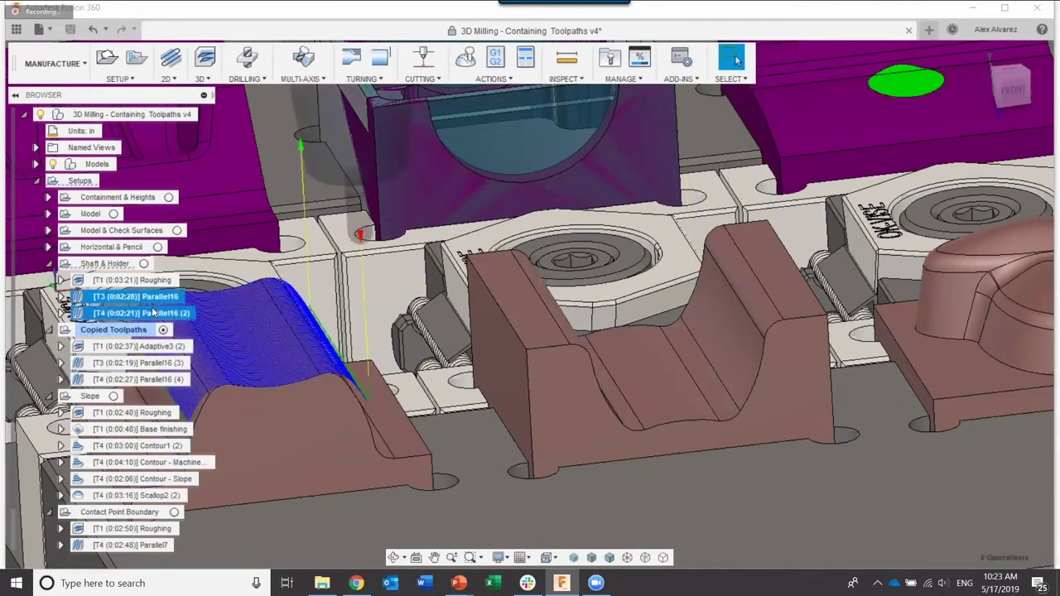
right_click(155, 312)
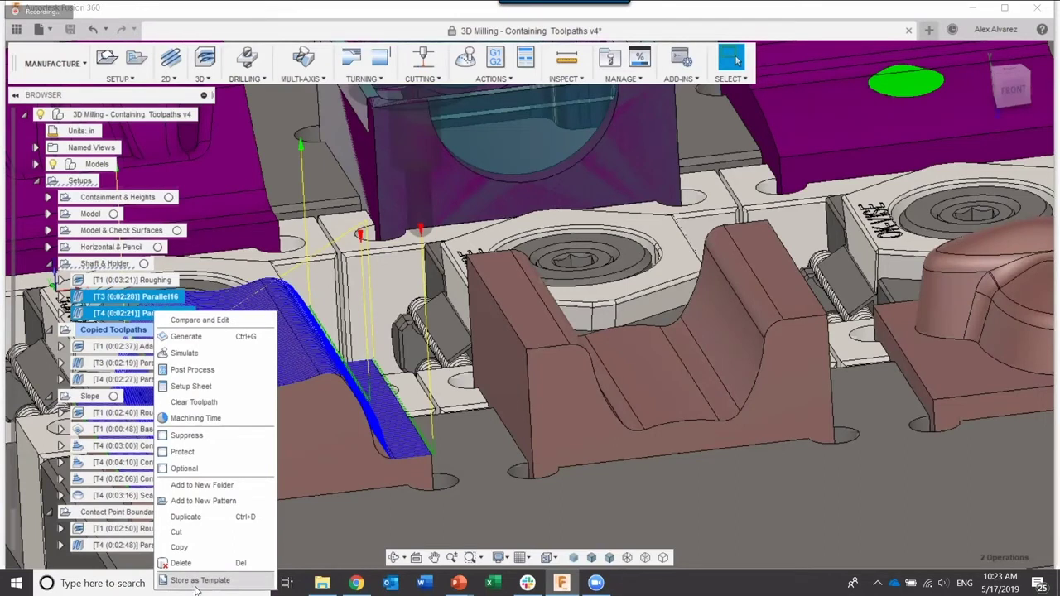
click(364, 475)
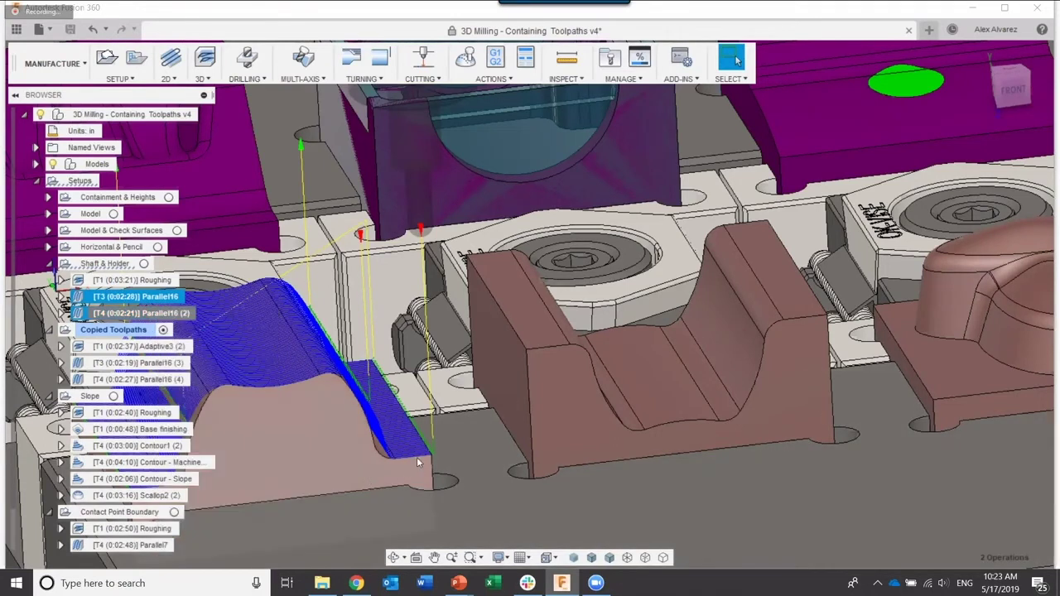
scroll(422, 454, down, 5)
scroll(331, 174, down, 2)
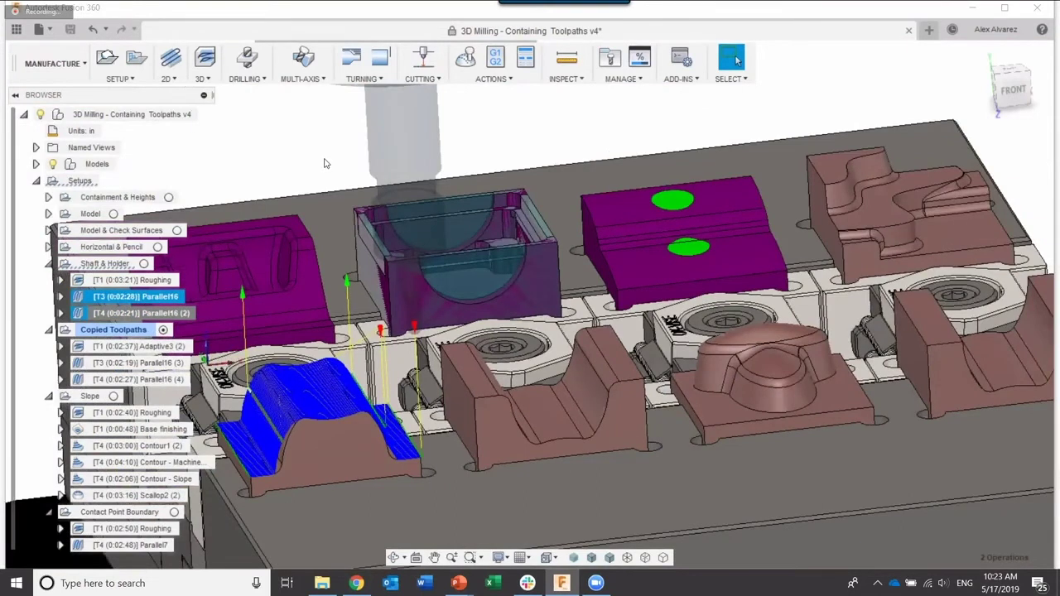
click(279, 239)
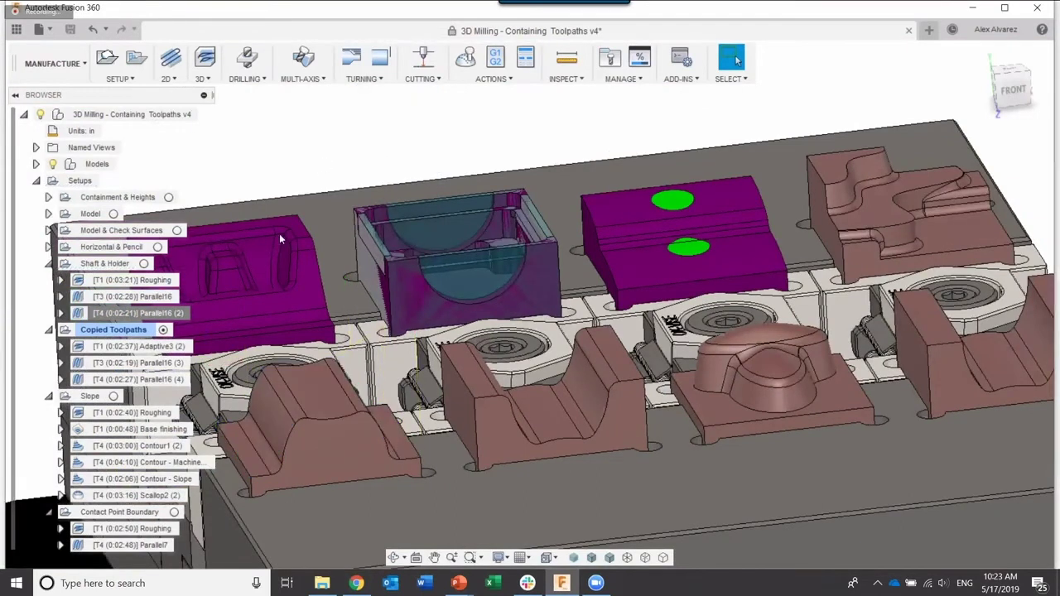
Review the geometry and height settings of Parallel16 (4), including the Top Height reference options, and leave the operation without changes.
click(165, 380)
right_click(165, 381)
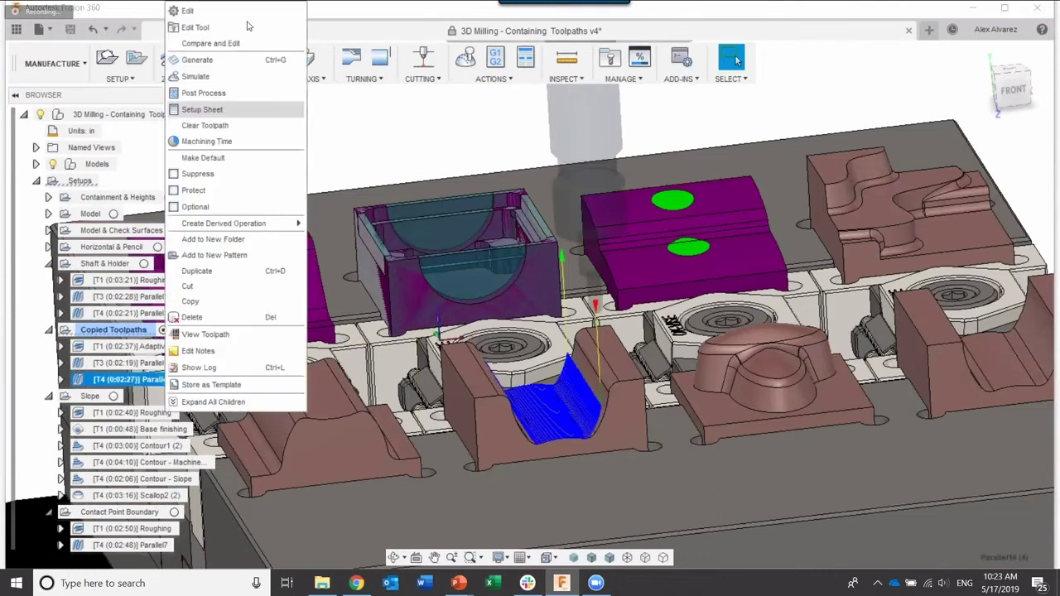
click(188, 10)
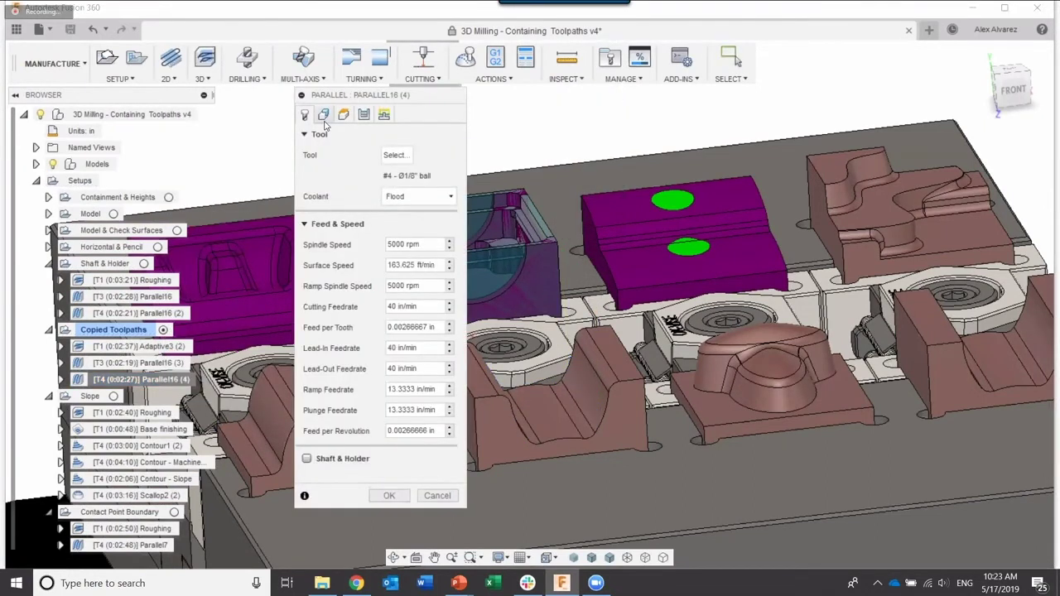
click(344, 114)
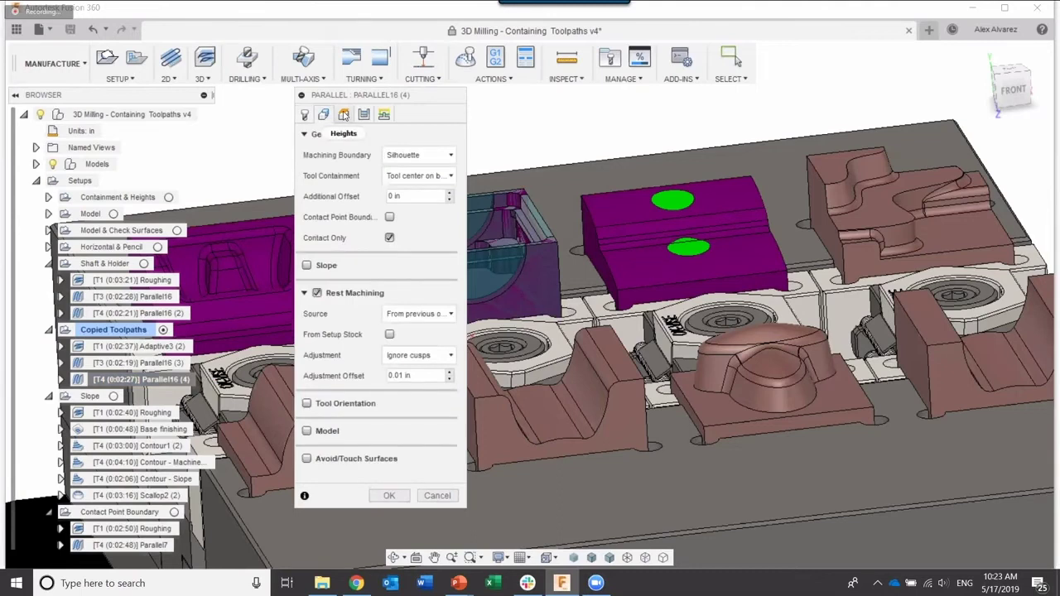
click(343, 114)
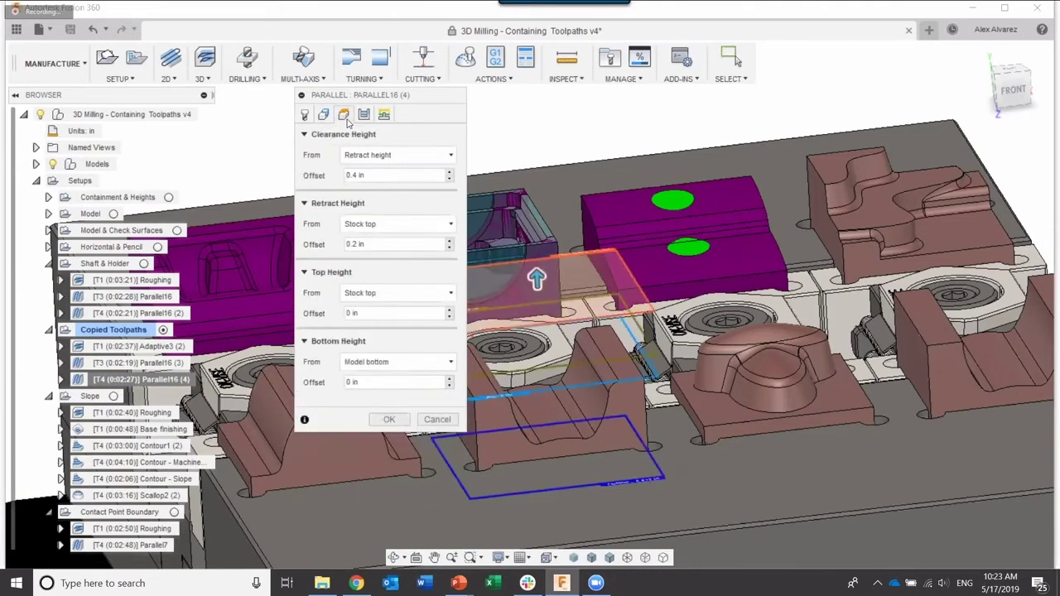
click(362, 294)
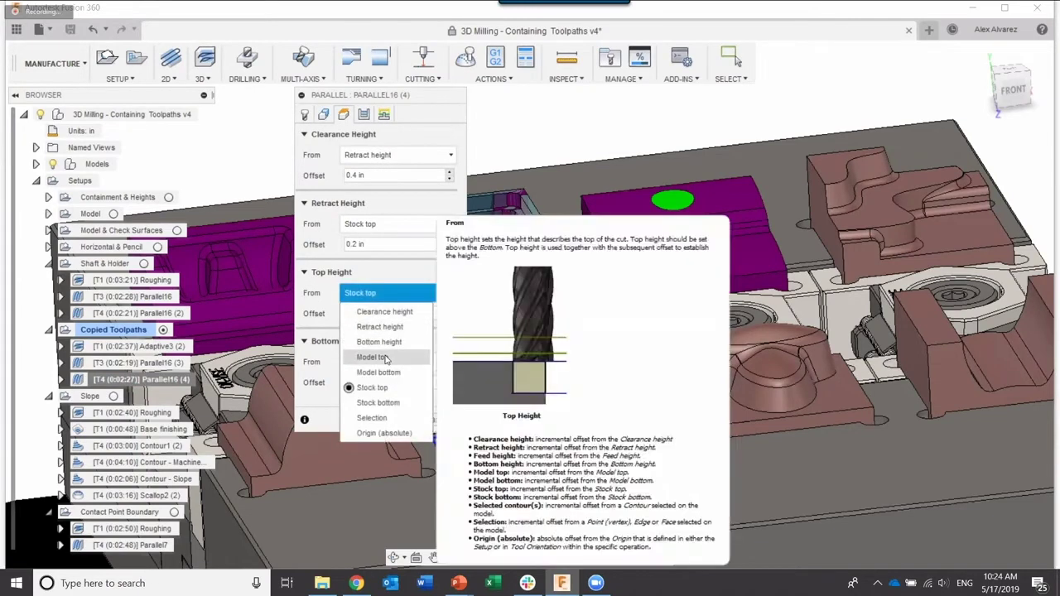
click(389, 356)
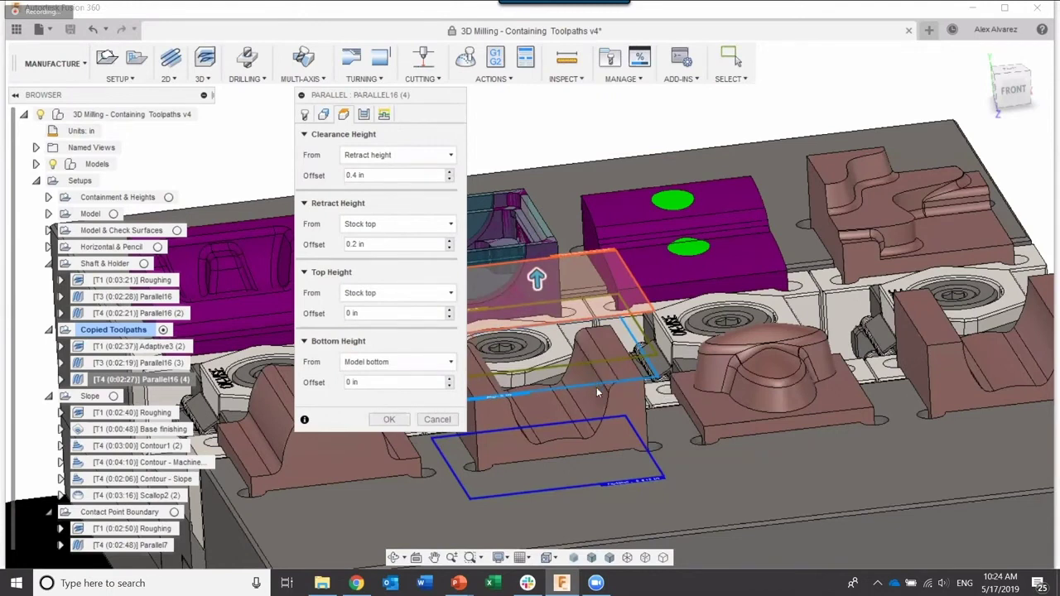
key(Escape)
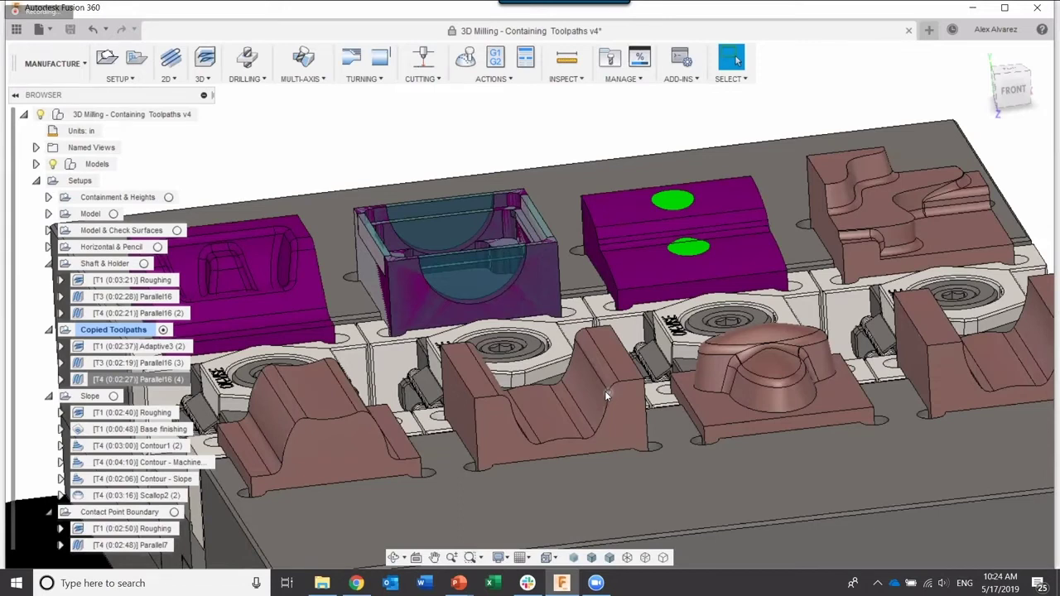
Examine the Slope setup's part together with its Roughing and Base finishing toolpaths.
scroll(248, 282, down, 1)
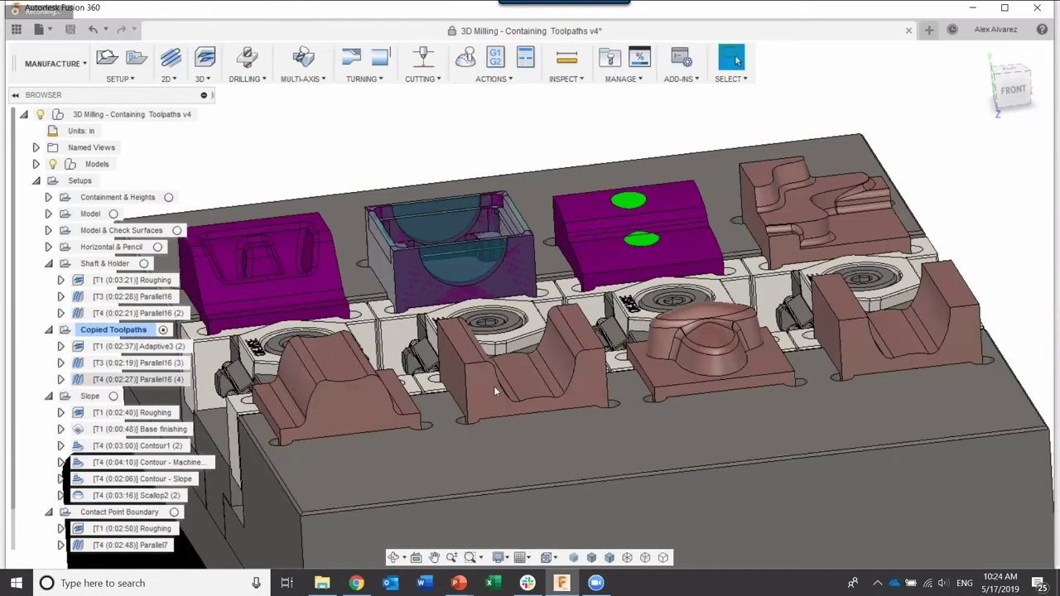
click(91, 396)
middle_drag(562, 157, 734, 185)
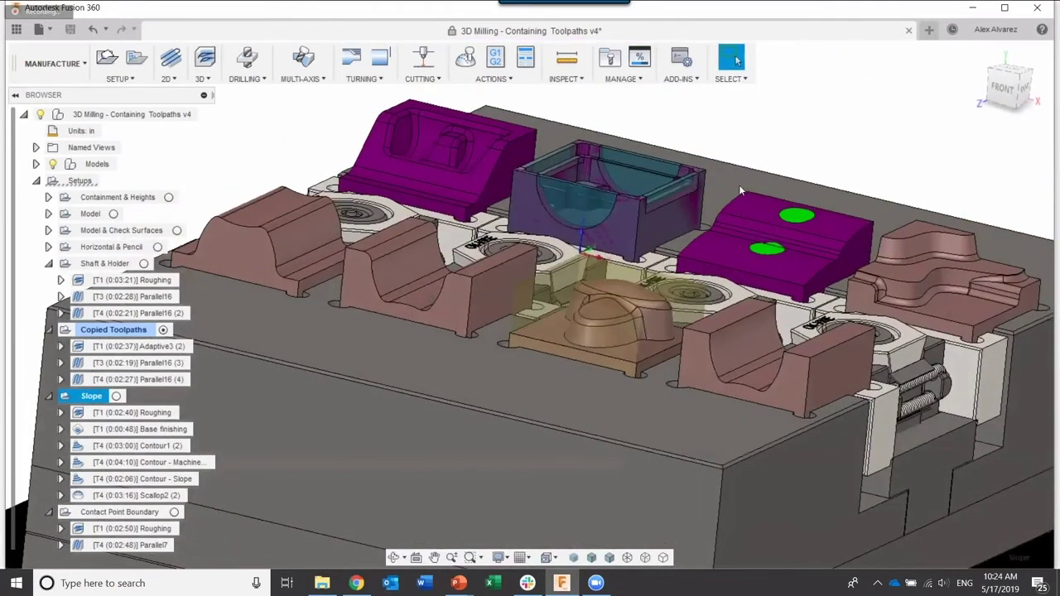
click(114, 414)
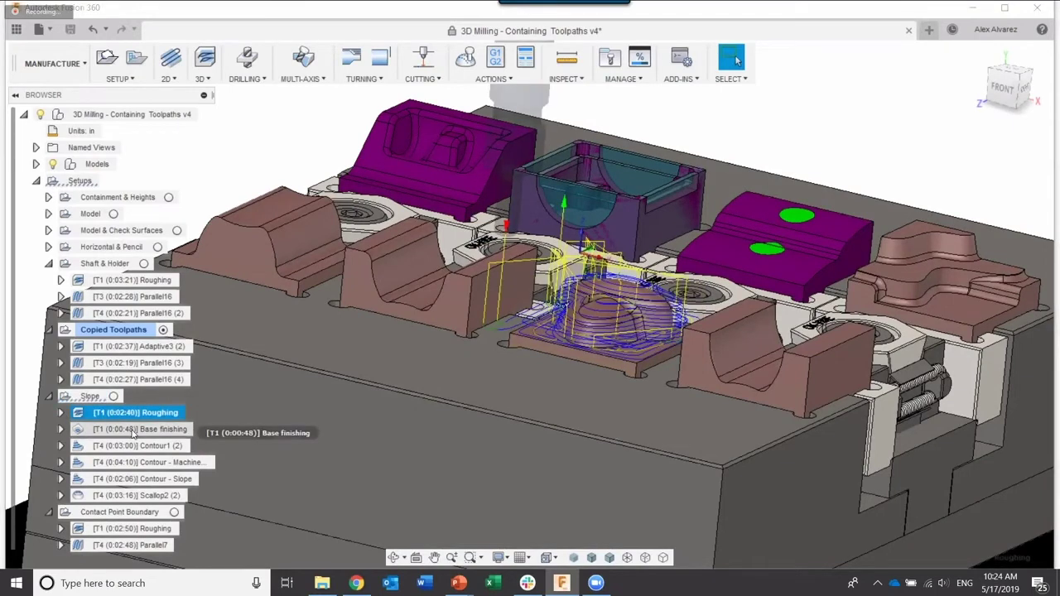
click(132, 431)
shift+middle_drag(440, 356, 216, 439)
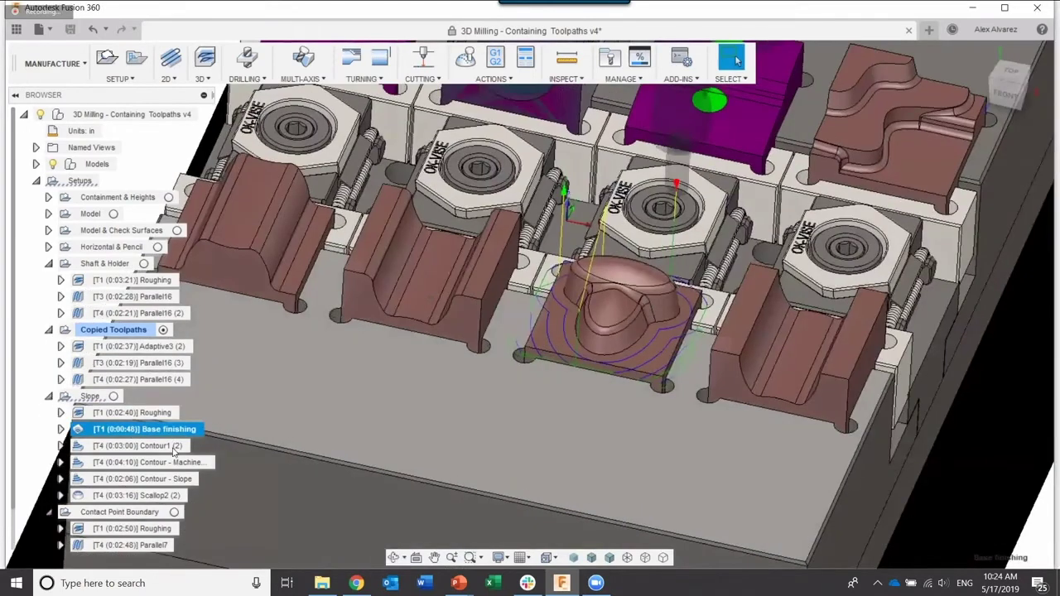
Examine the Slope setup's contour and Scallop2 (2) toolpaths individually, and display all operations from Base finishing through Scallop2 (2) together.
click(162, 446)
click(167, 463)
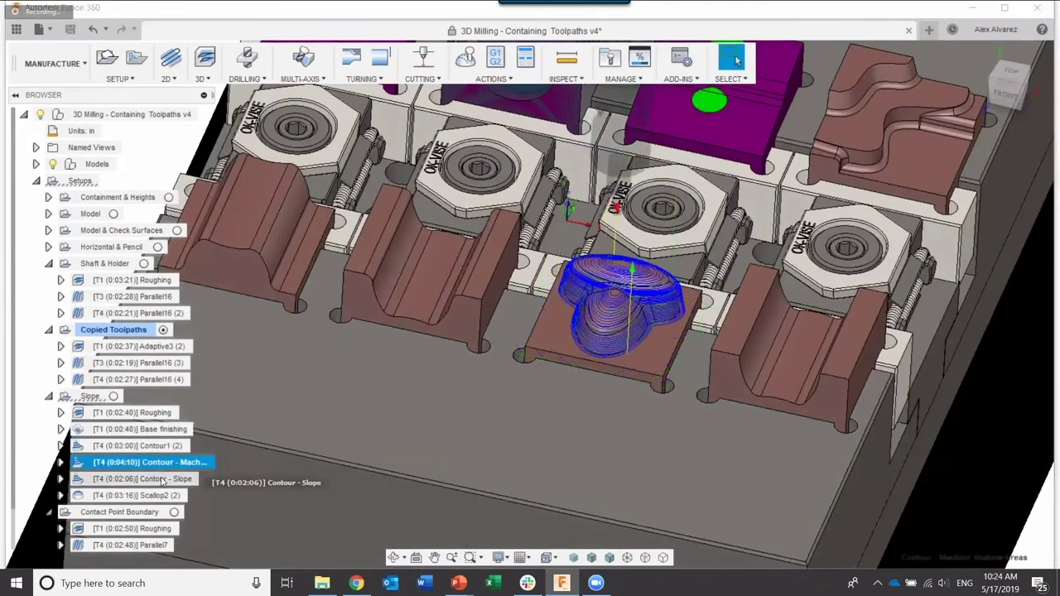
click(162, 478)
click(157, 495)
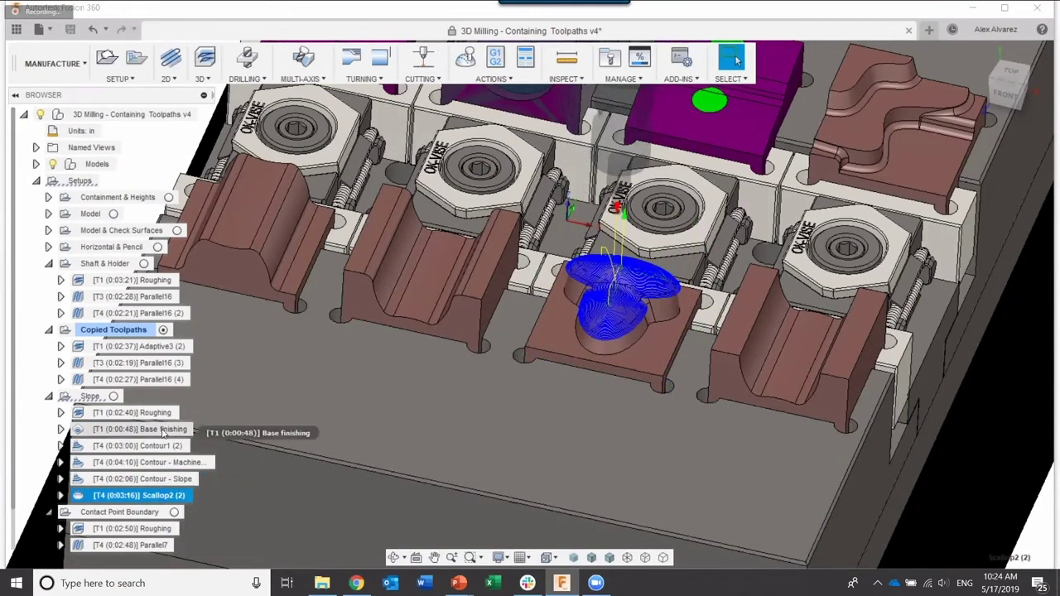
click(163, 430)
shift+click(149, 496)
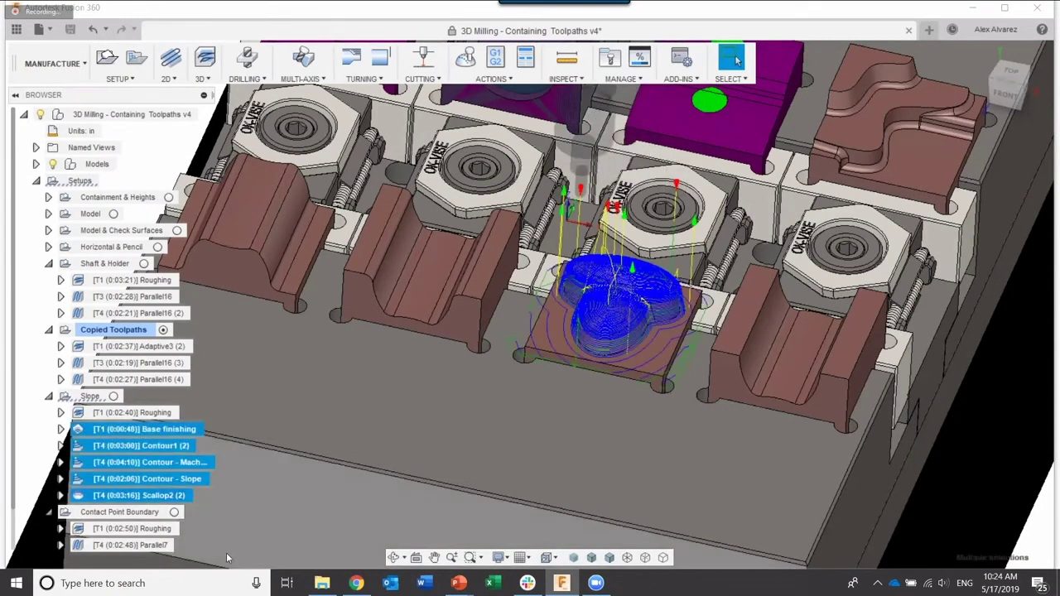
Delete the Slope setup's operations from Base finishing through Scallop2 (2), and select the Slope setup as the active one.
key(Delete)
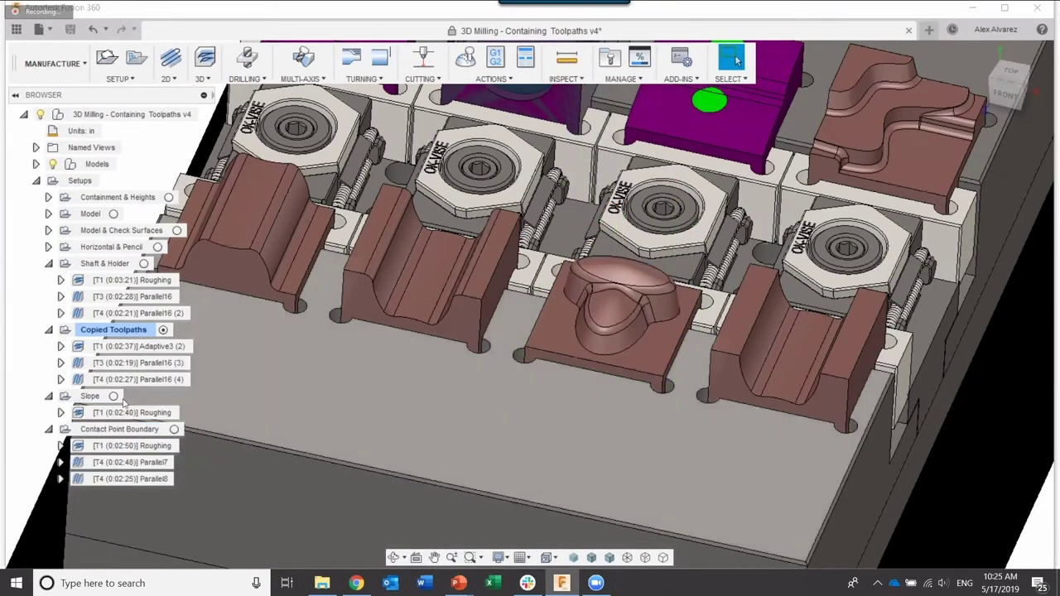
click(91, 396)
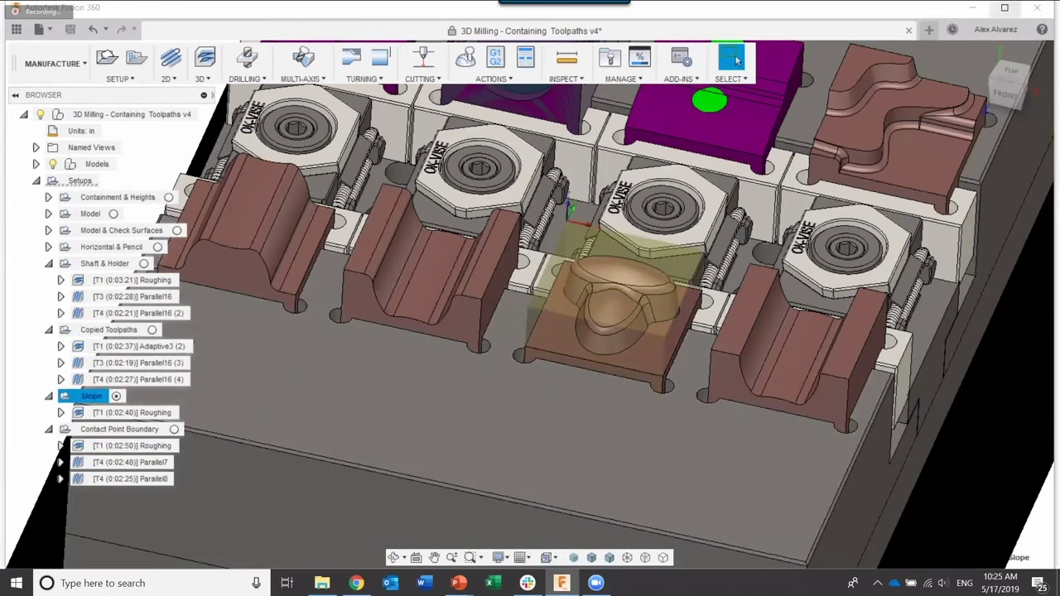
Add a 3D Horizontal finishing operation for the part's flat base face in the Slope setup, keeping the Ø1/4" bull nose tool and default settings.
shift+middle_drag(747, 327, 655, 352)
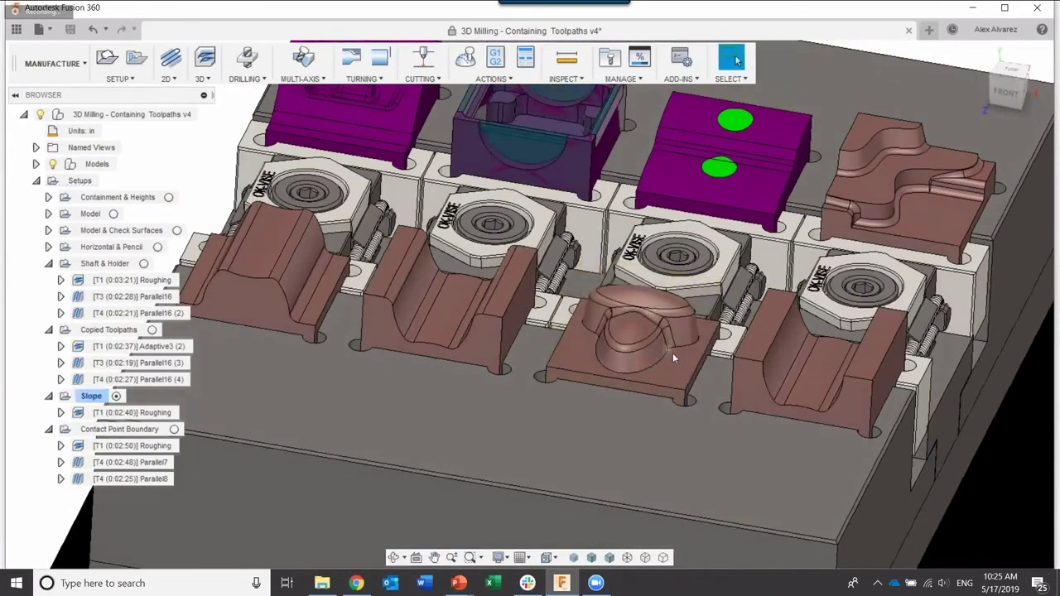
scroll(672, 353, up, 1)
scroll(706, 351, up, 3)
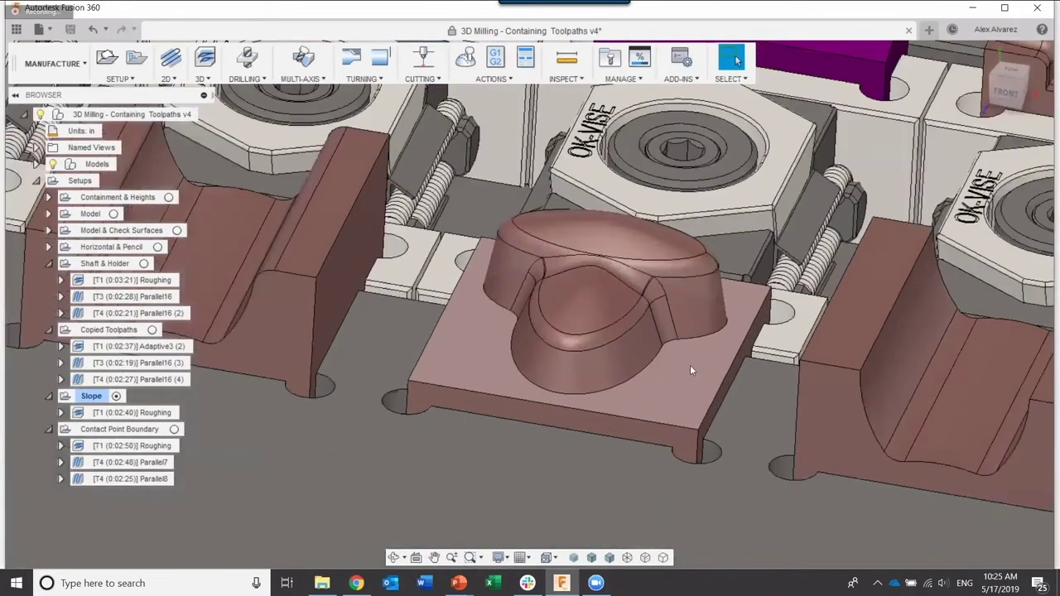
click(690, 363)
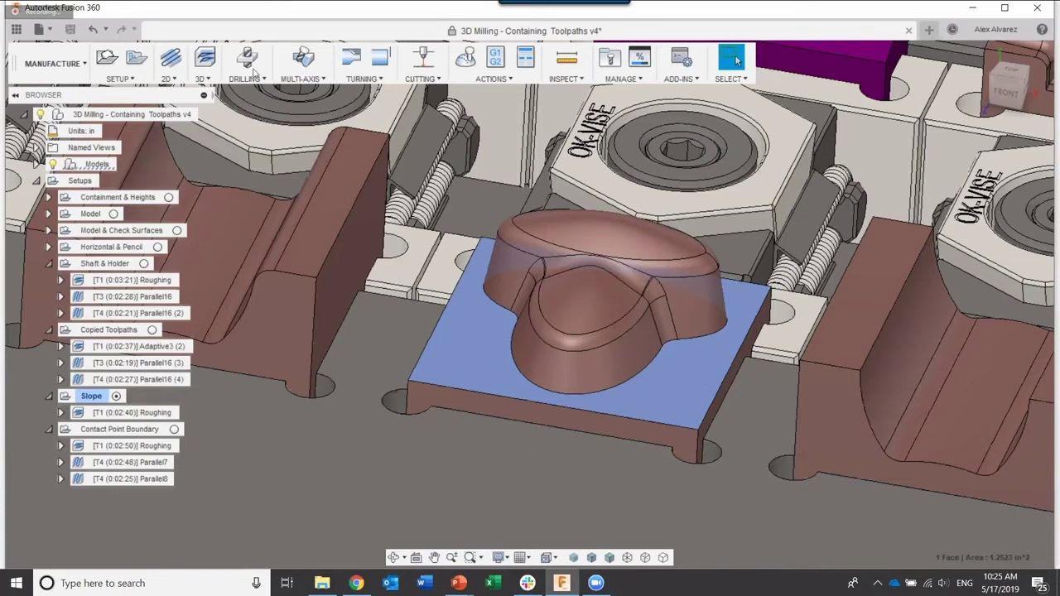
click(213, 81)
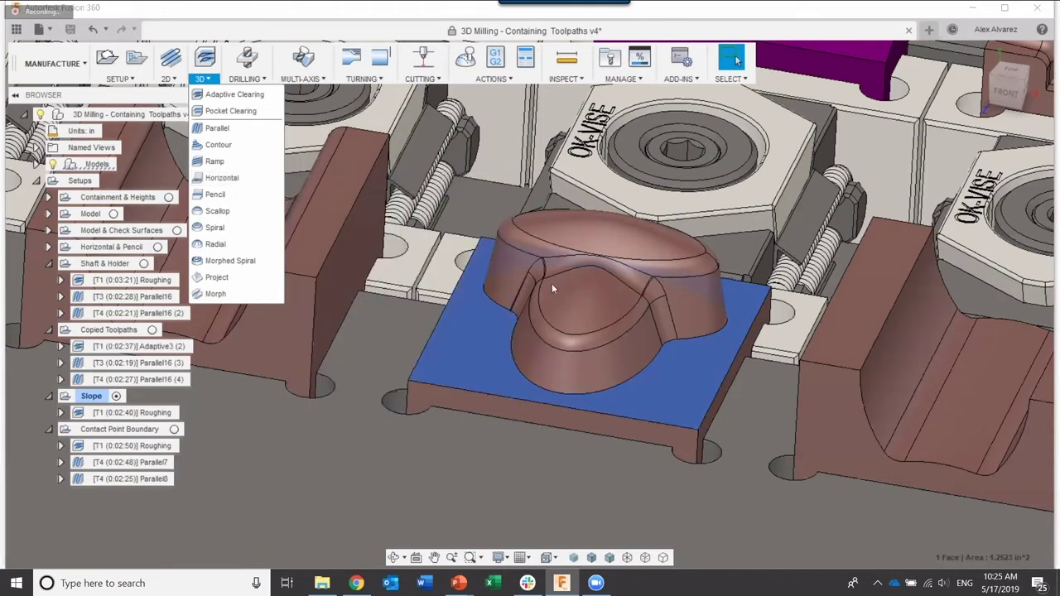
scroll(576, 277, down, 3)
scroll(576, 277, down, 5)
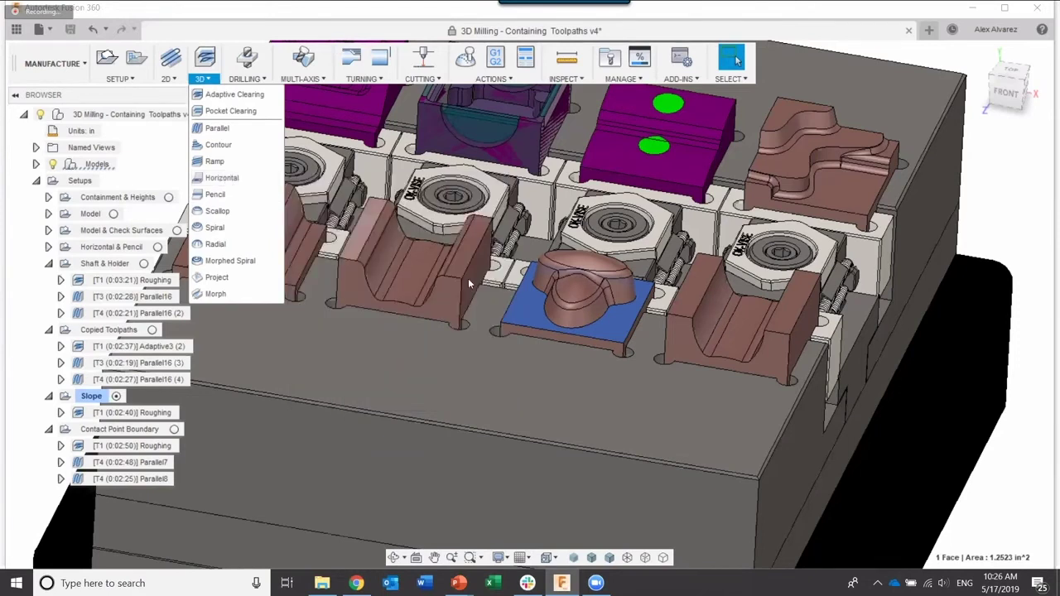
scroll(540, 303, up, 3)
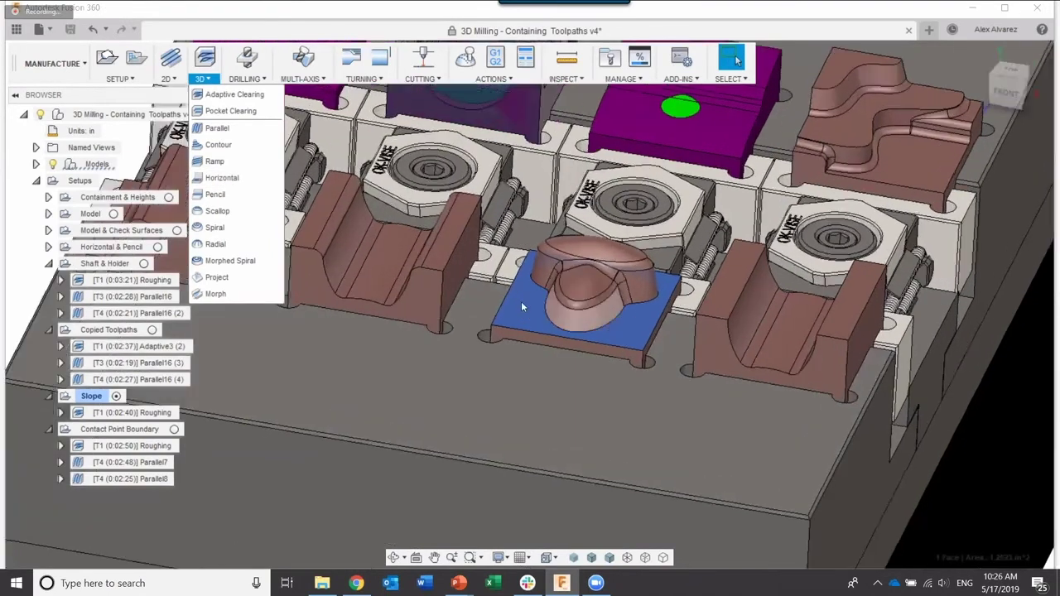
click(222, 178)
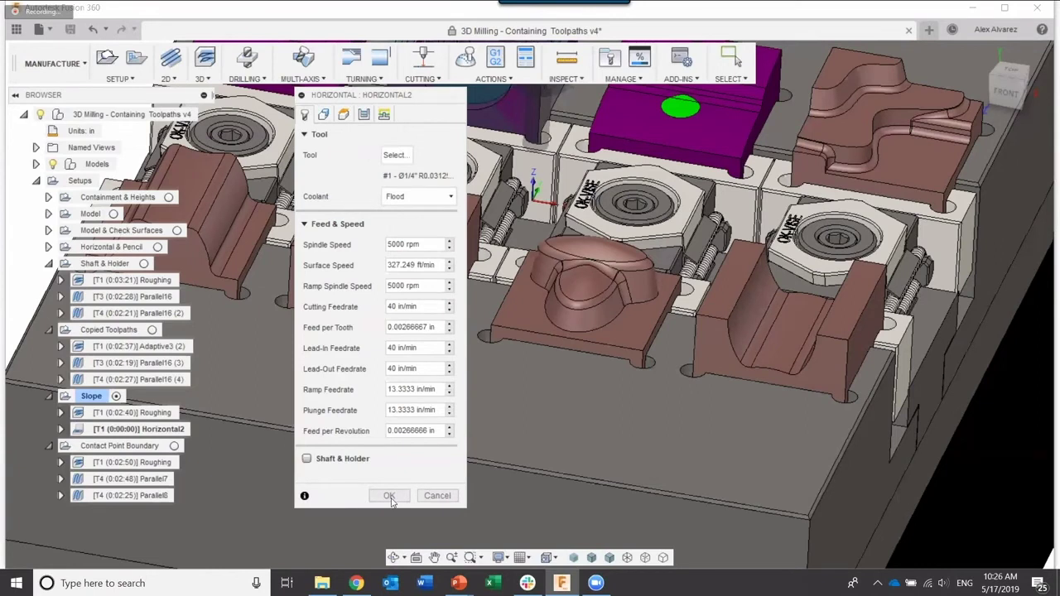
click(436, 494)
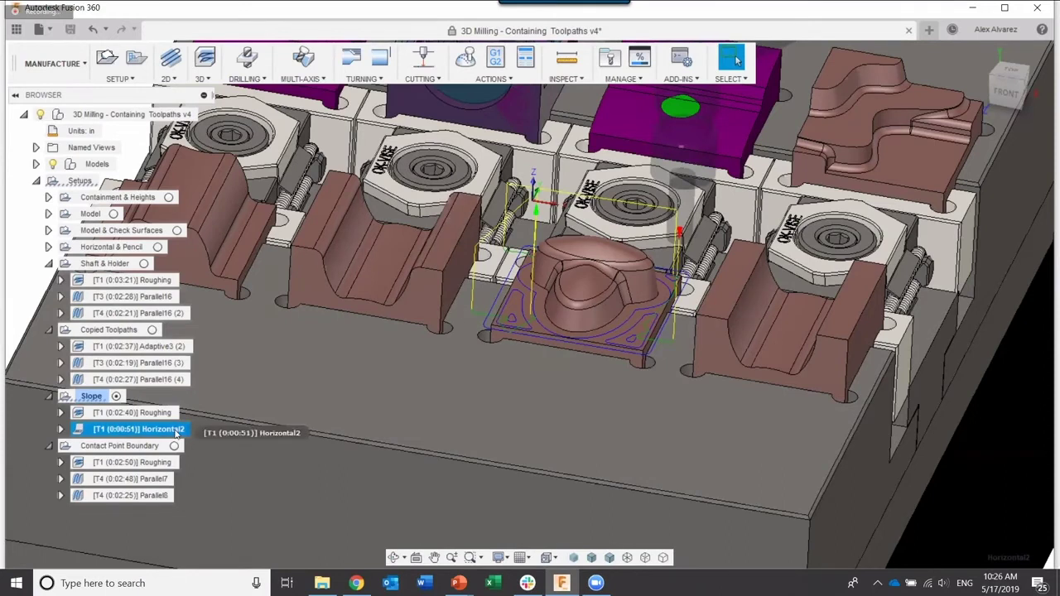
Edit the Slope setup's Horizontal operation to use Manual Stepover with a maximum stepover of 0.2 in, and regenerate its toolpath.
right_click(176, 429)
click(259, 28)
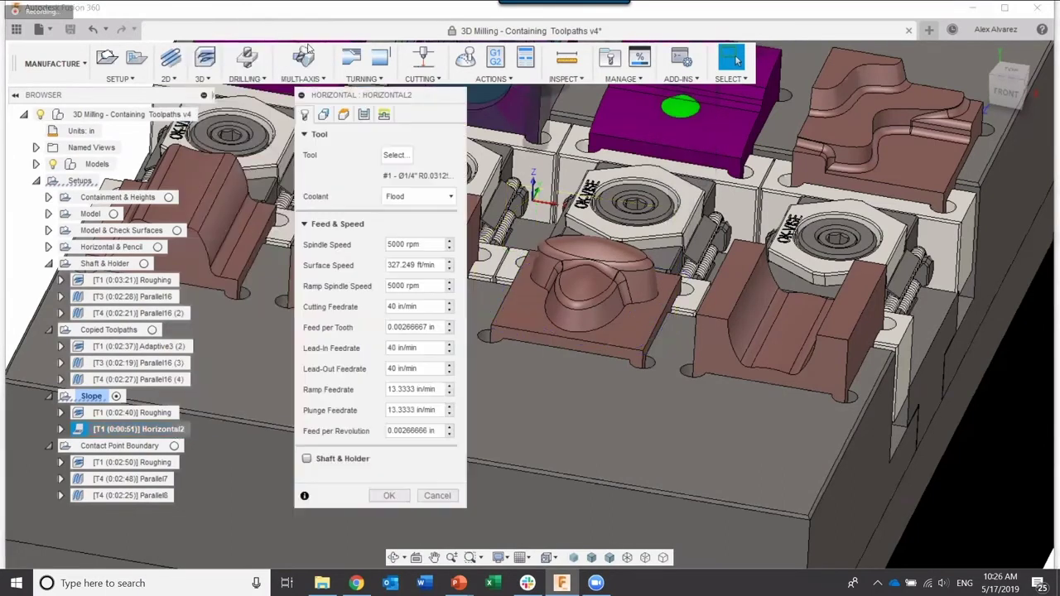
click(363, 115)
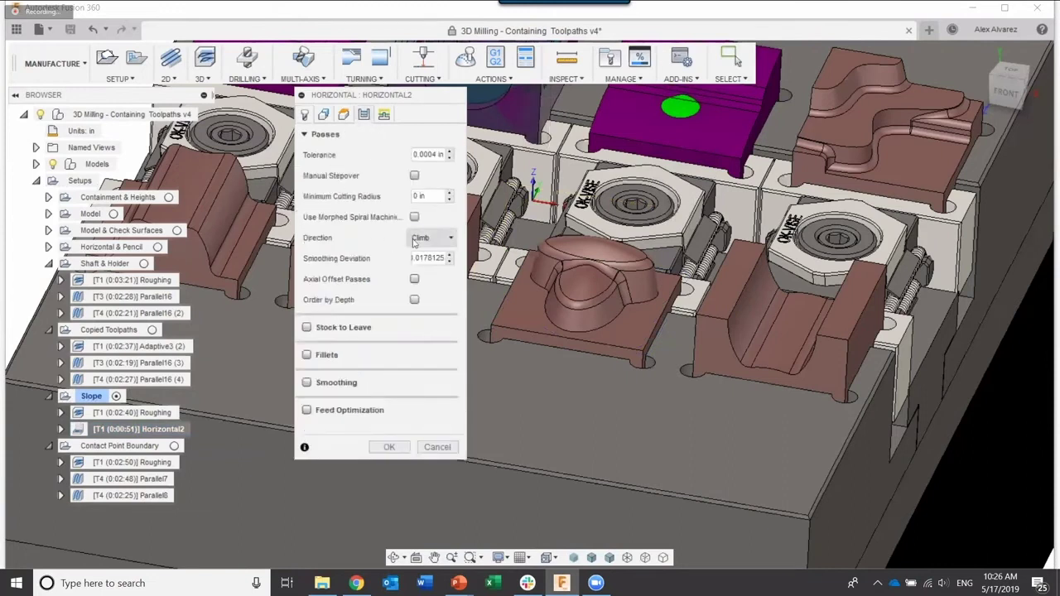
click(414, 176)
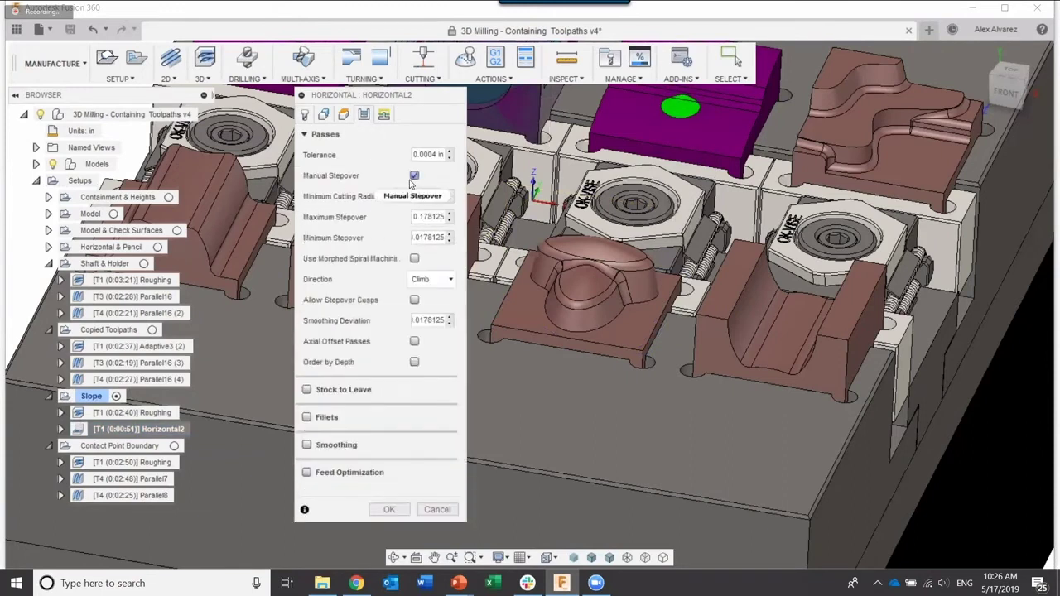
click(416, 218)
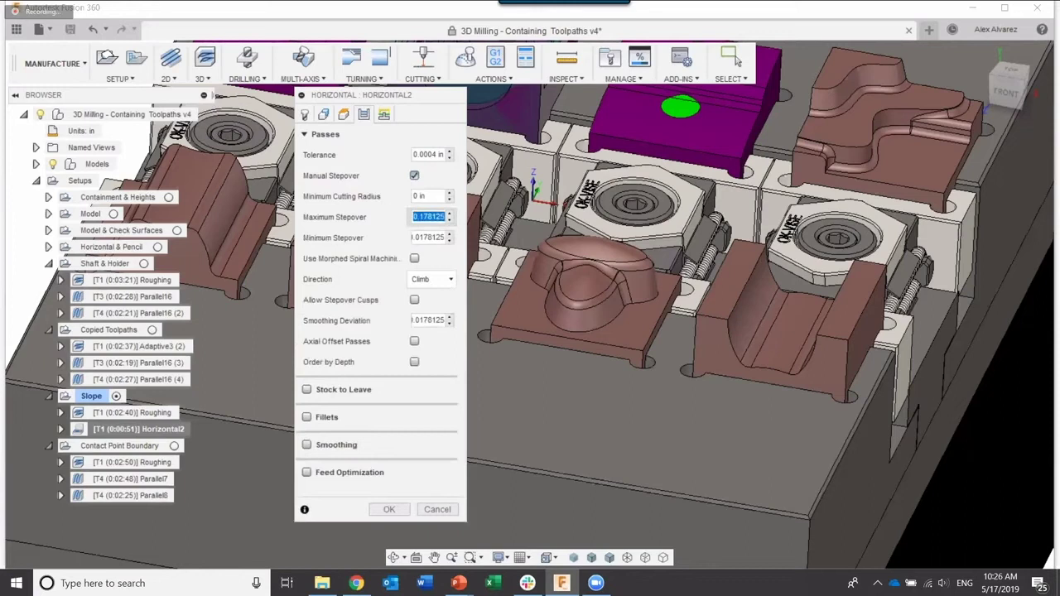
text(2)
click(204, 381)
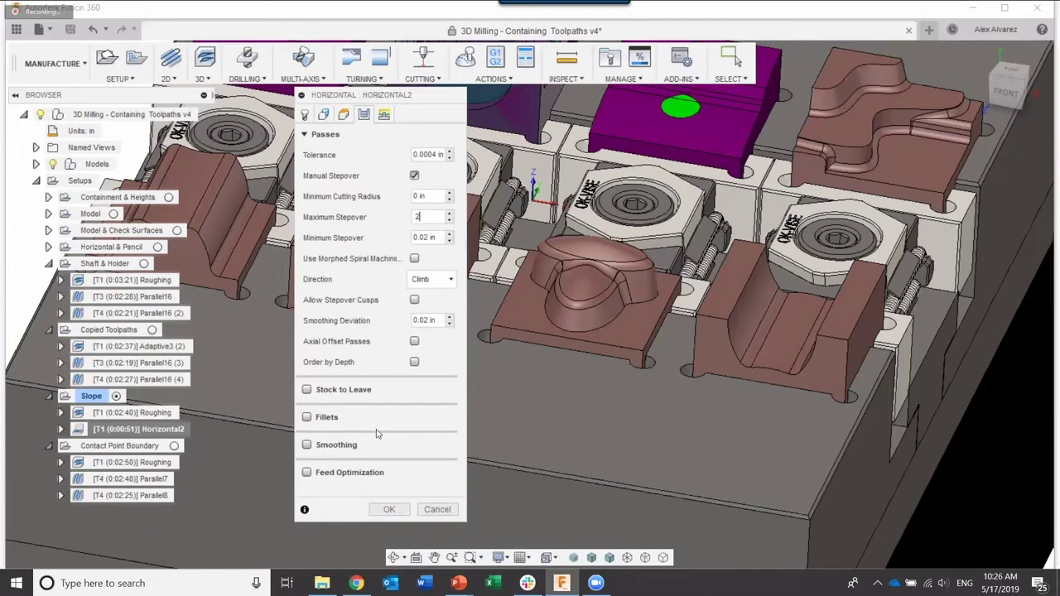
click(388, 510)
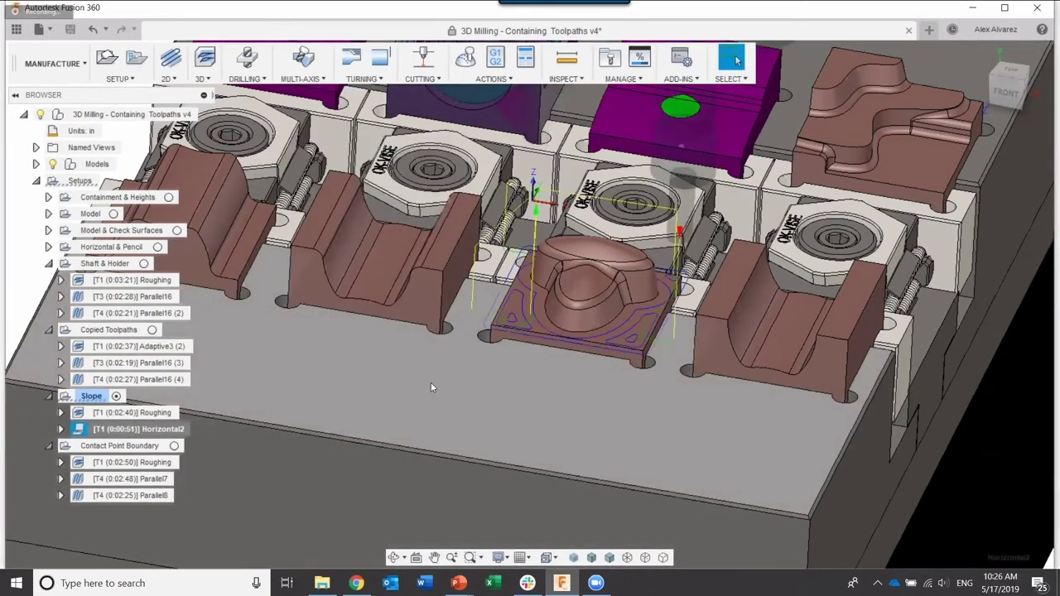
Start a 3D Contour operation in the Slope setup and assign tool 5, the Ø1/8" ball (Long Series).
shift+middle_drag(479, 353, 456, 400)
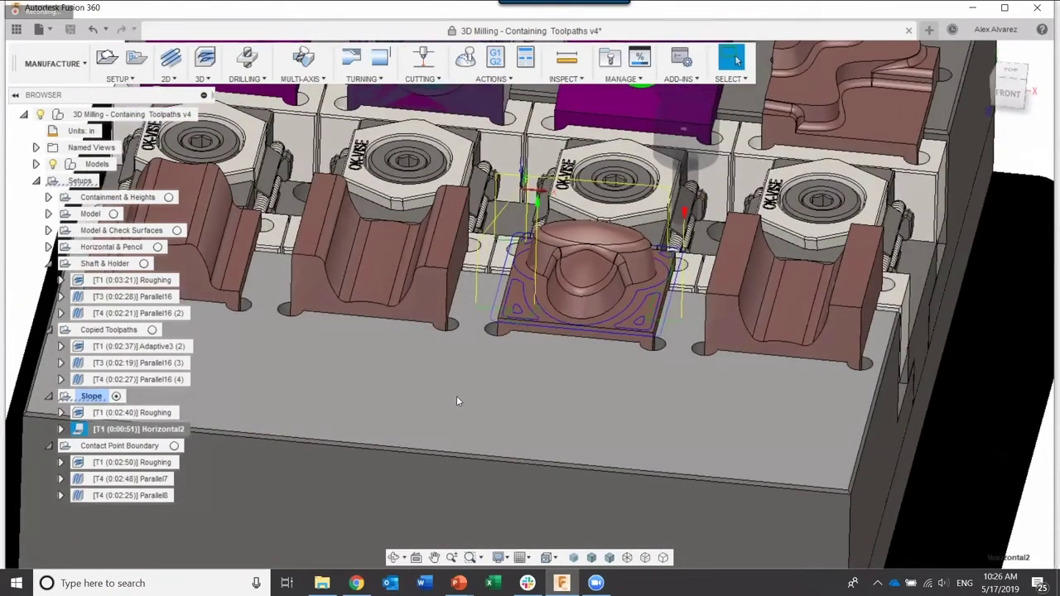
scroll(601, 259, up, 5)
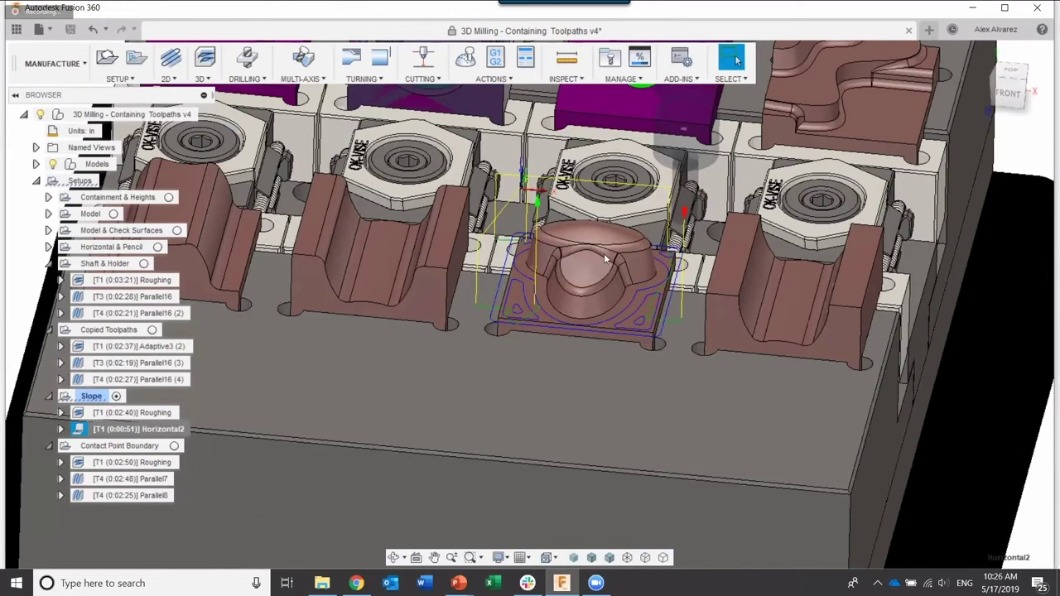
scroll(578, 242, up, 1)
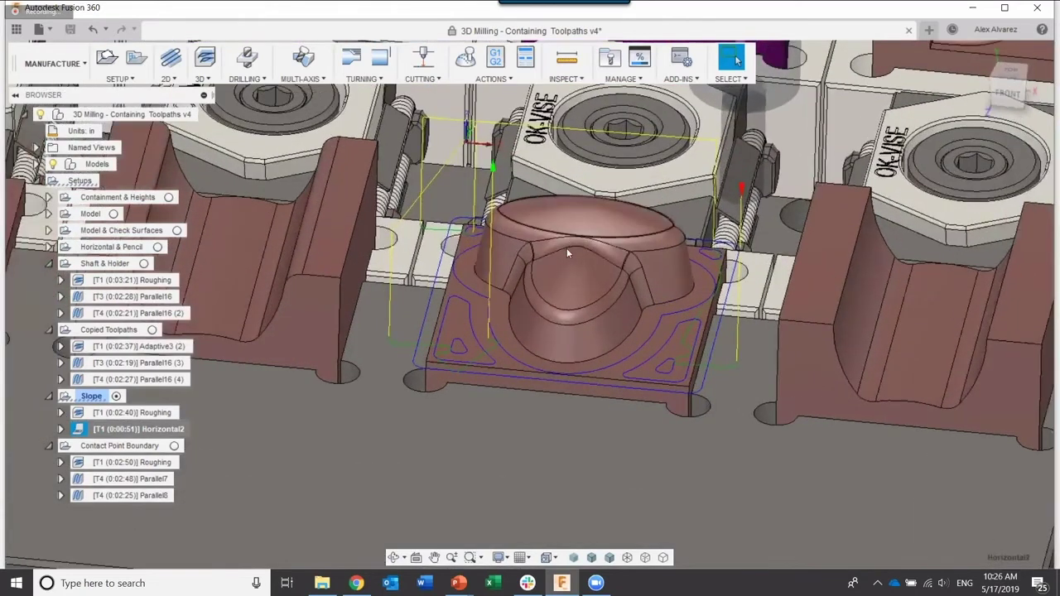
click(203, 78)
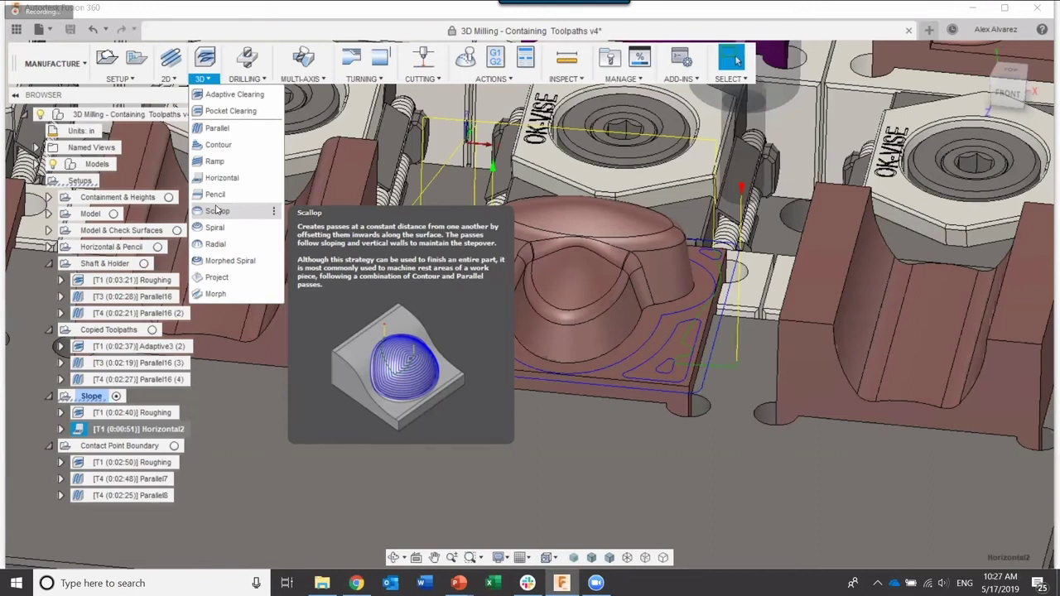
click(230, 149)
shift+middle_drag(603, 277, 433, 192)
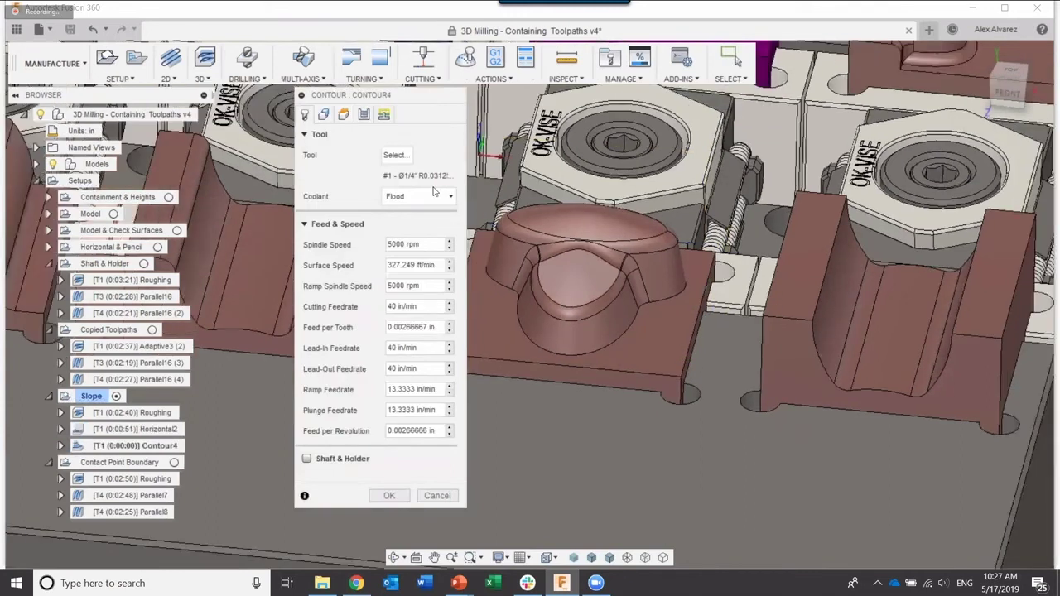
click(396, 154)
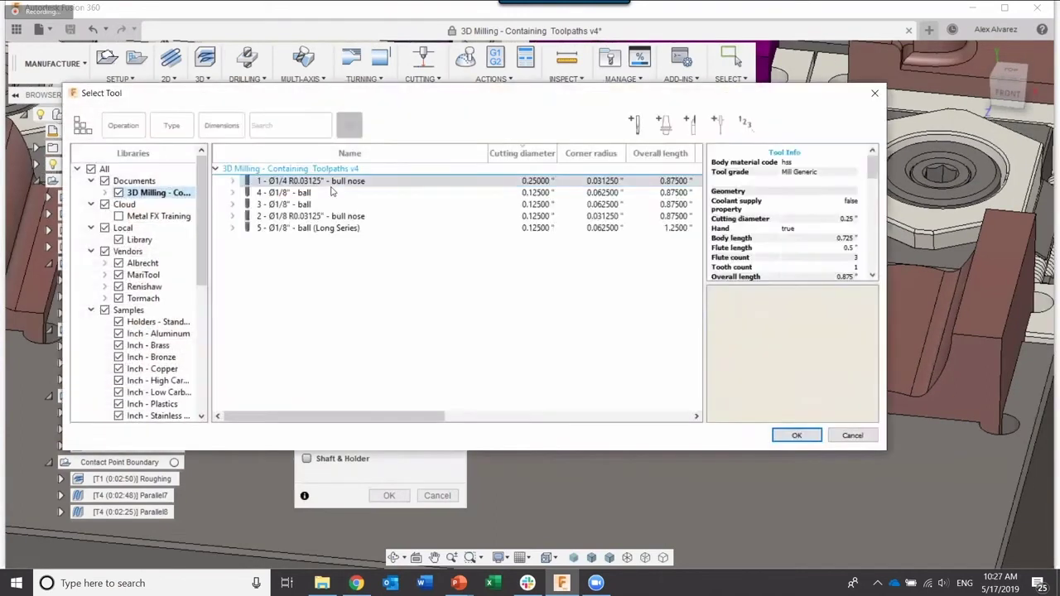
click(320, 205)
click(323, 228)
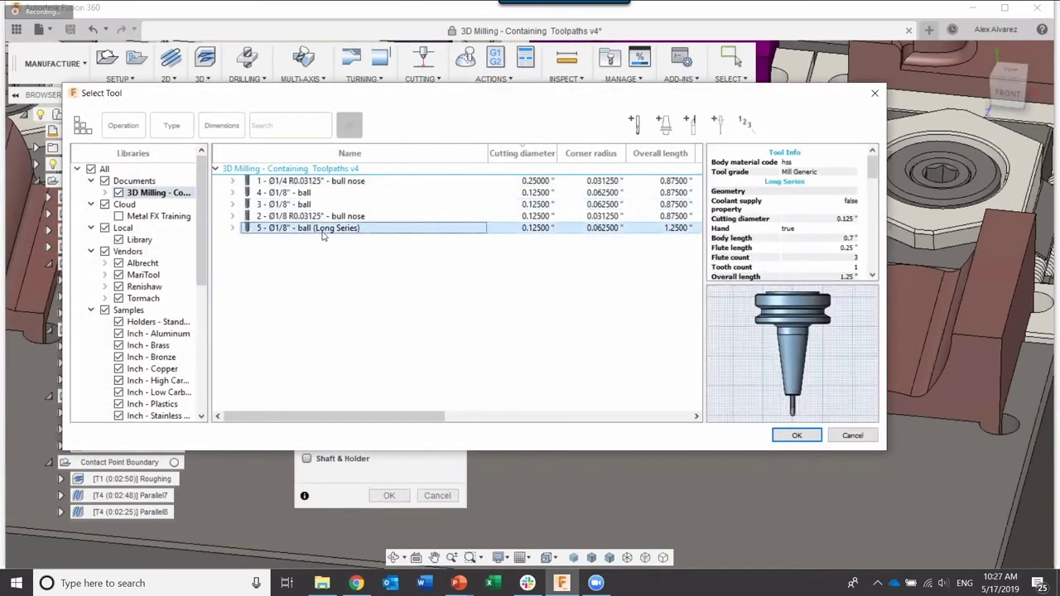
click(798, 437)
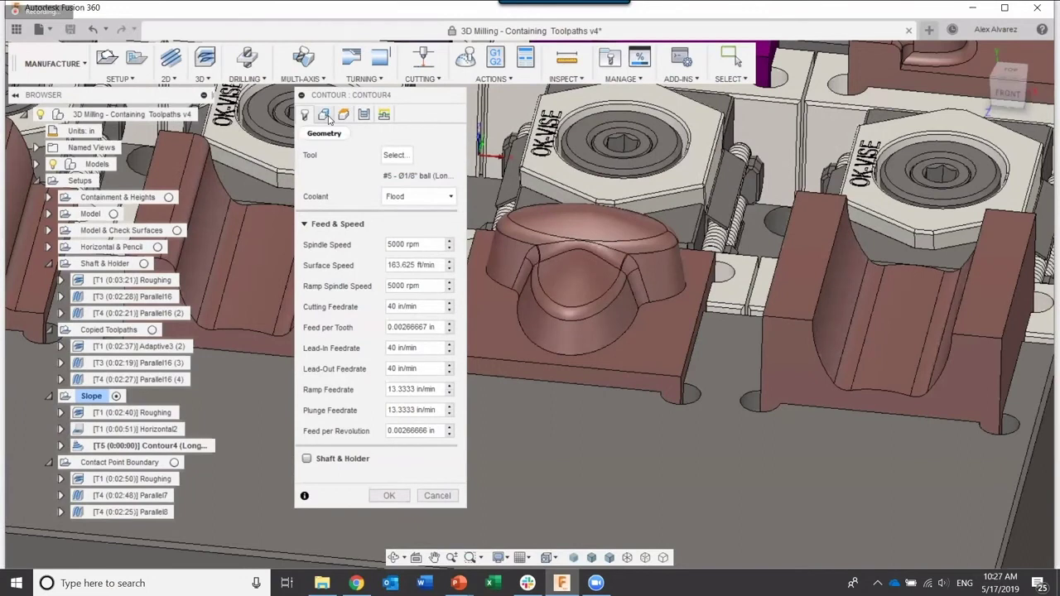
Set the Contour operation's Bottom Height to Model bottom and generate the toolpath.
click(328, 117)
click(306, 116)
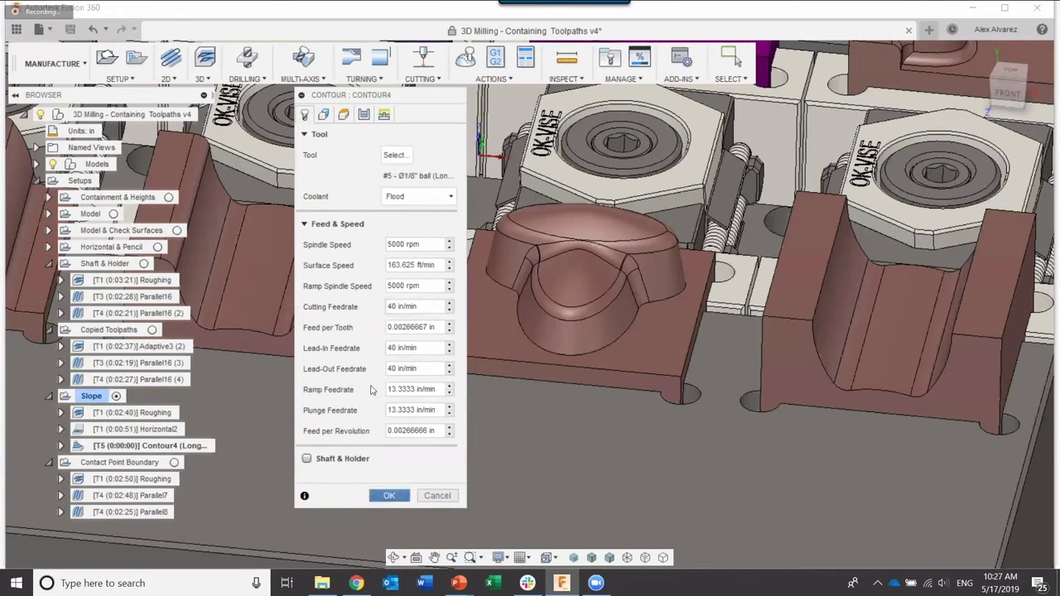
click(390, 495)
click(580, 313)
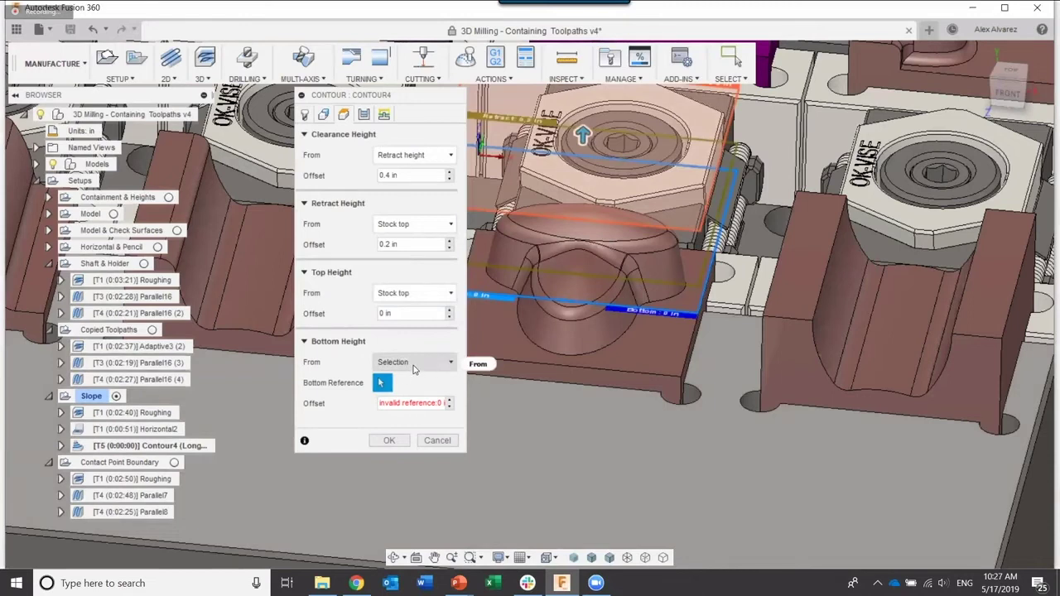
click(414, 365)
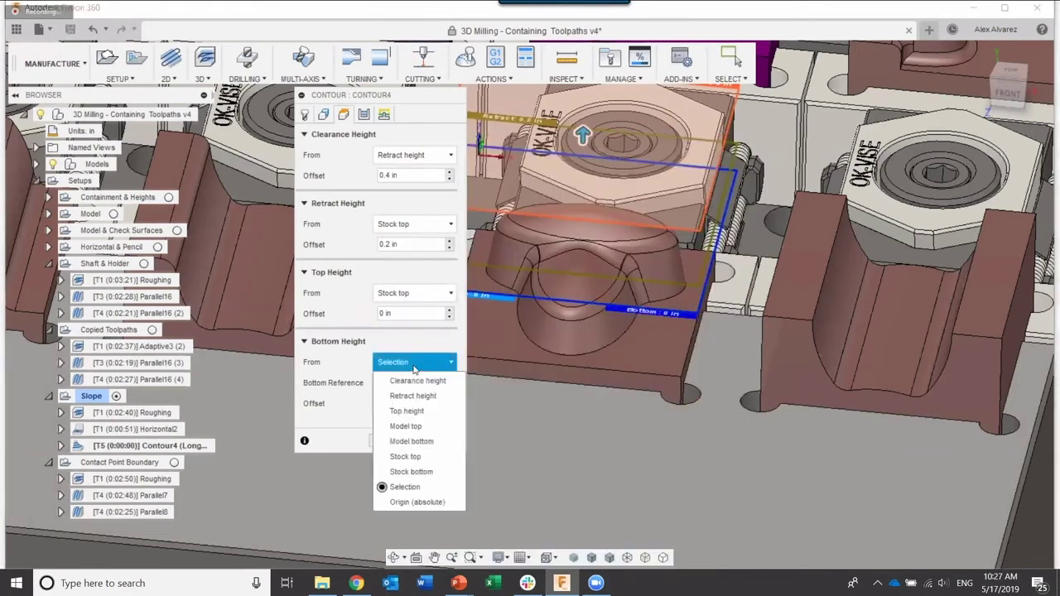
click(416, 441)
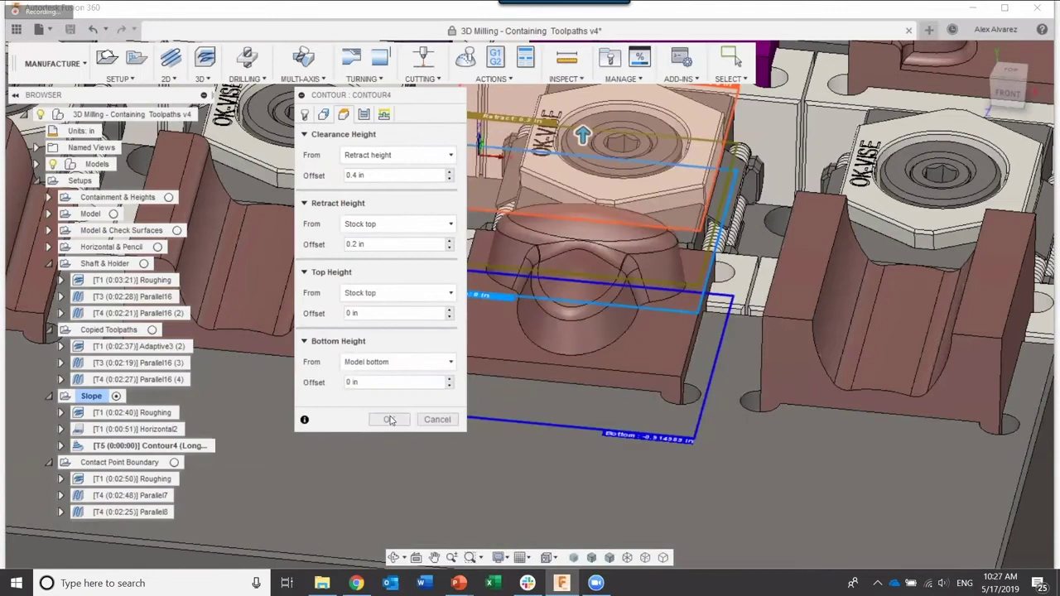
click(389, 420)
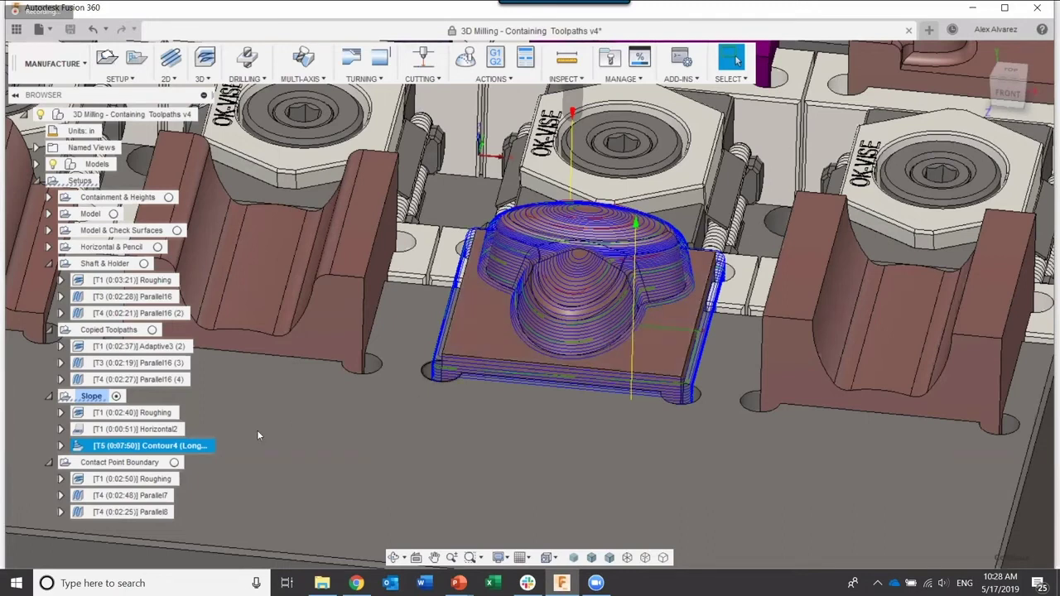
Edit the Slope setup's Contour operation to take its Bottom Height from the part's flat base face, and regenerate the toolpath.
right_click(186, 448)
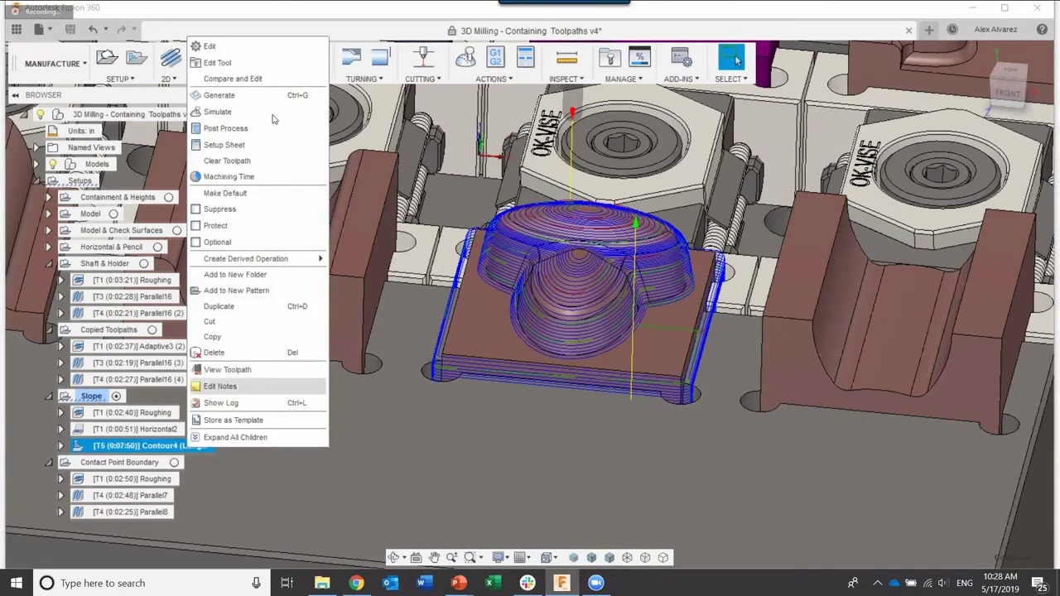
click(244, 46)
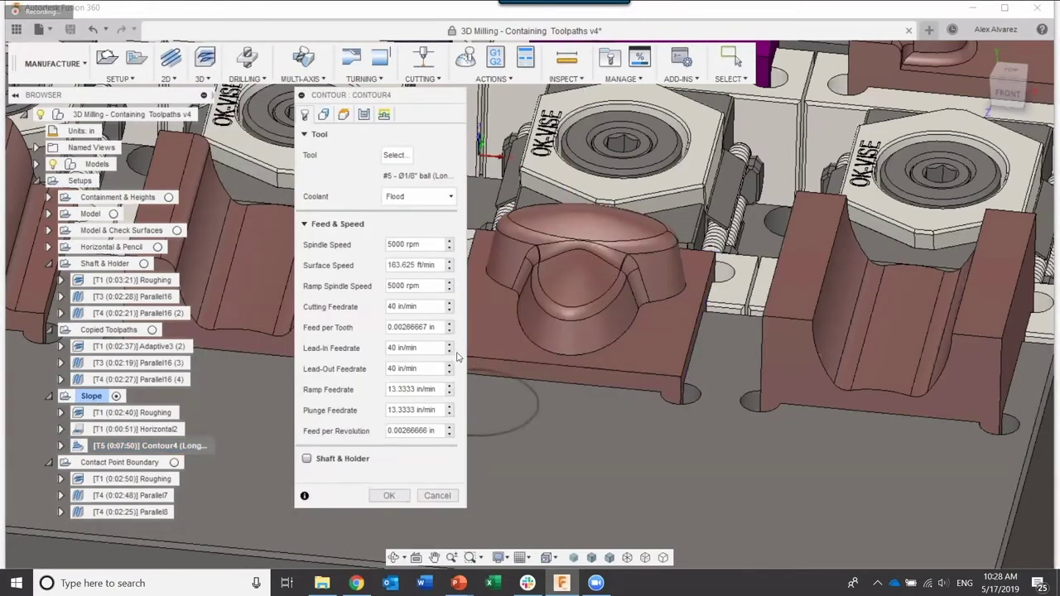
click(345, 117)
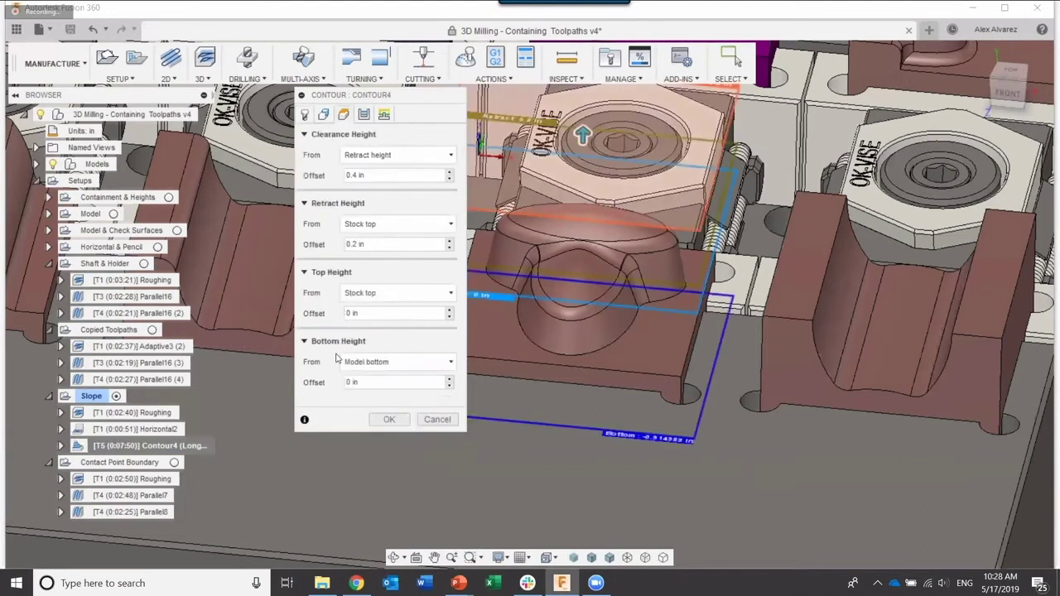
click(371, 363)
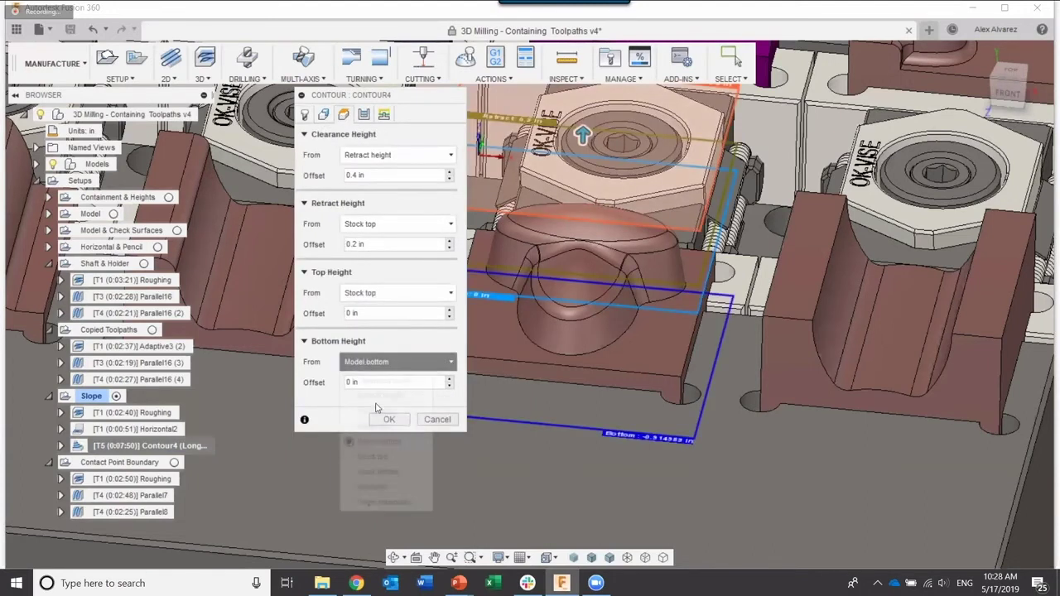
click(382, 492)
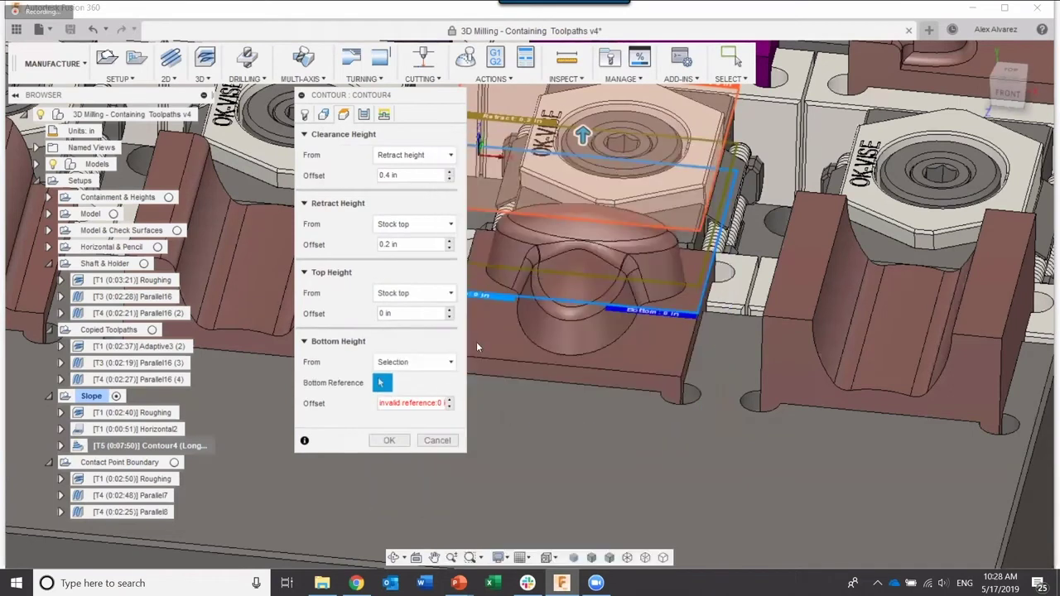
click(493, 338)
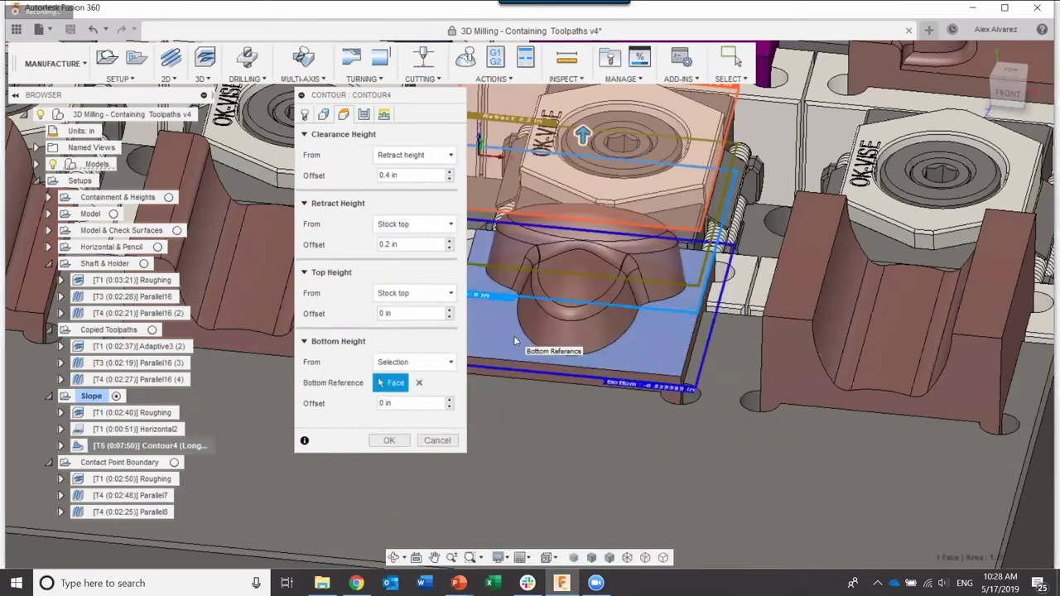
click(1010, 93)
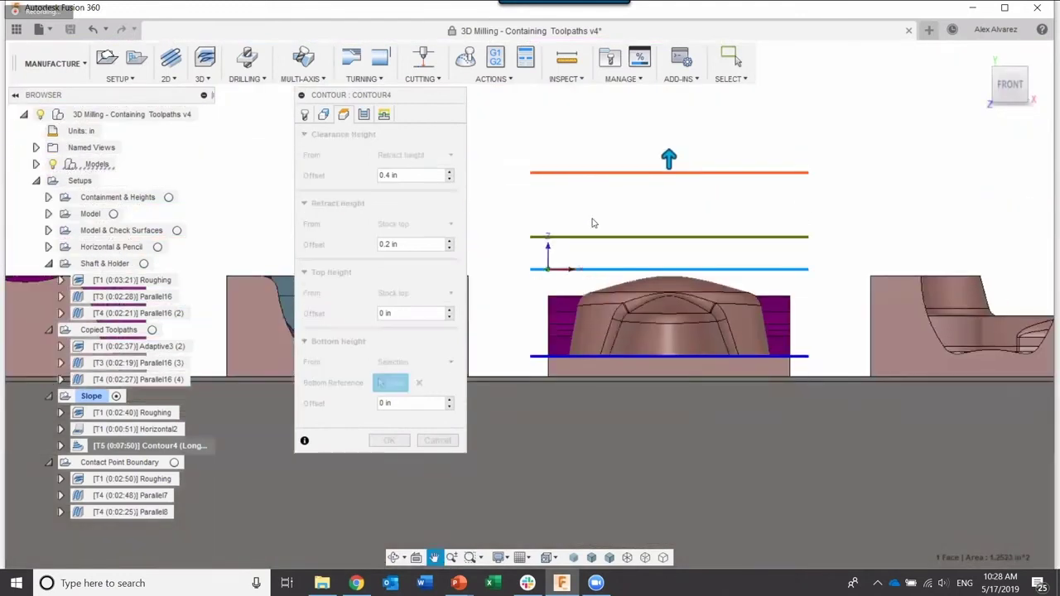
scroll(571, 248, up, 3)
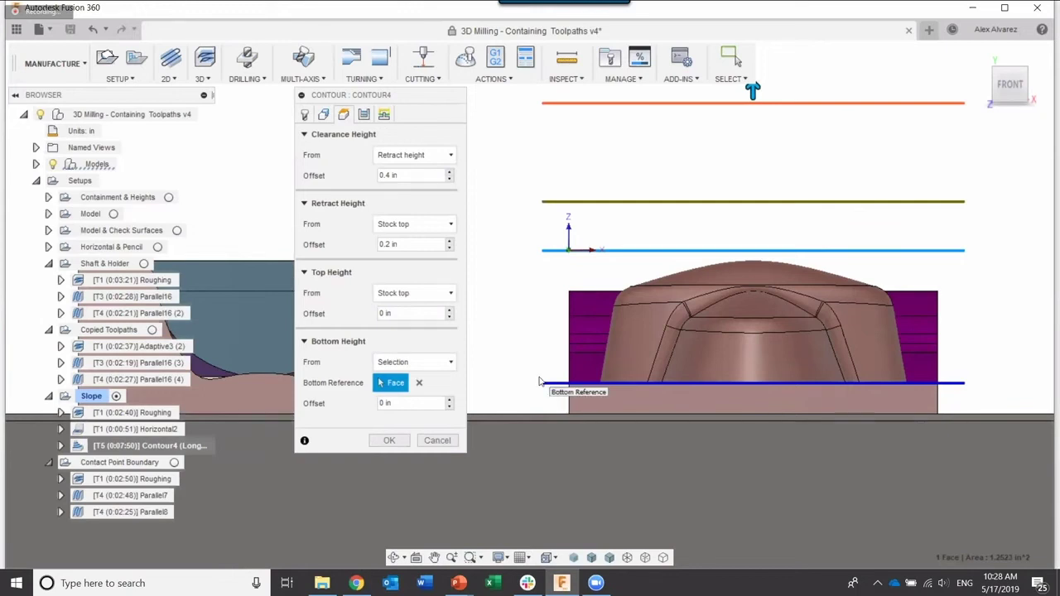
shift+middle_drag(528, 339, 505, 358)
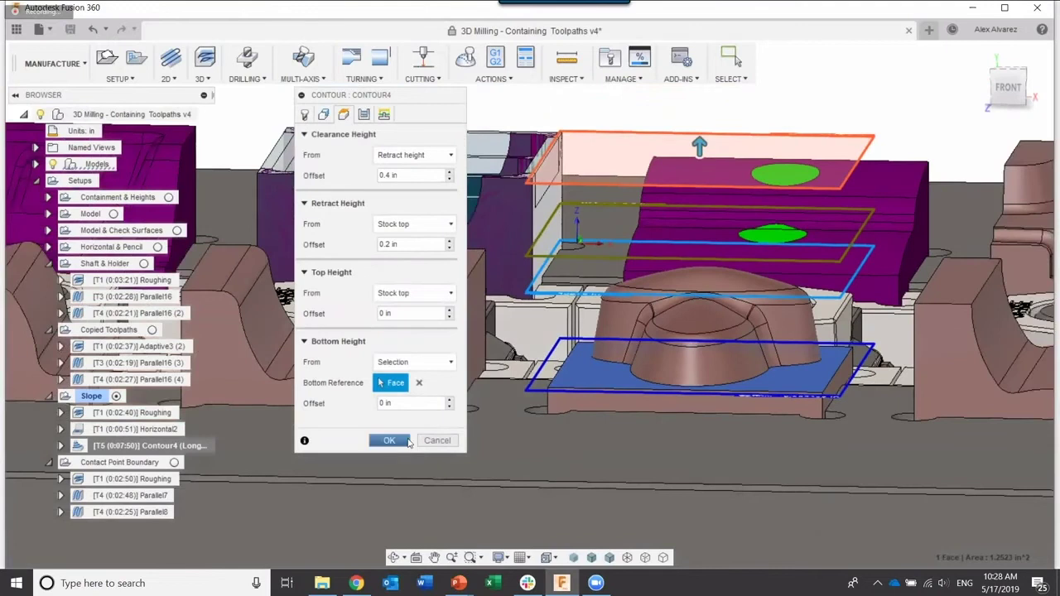
click(396, 444)
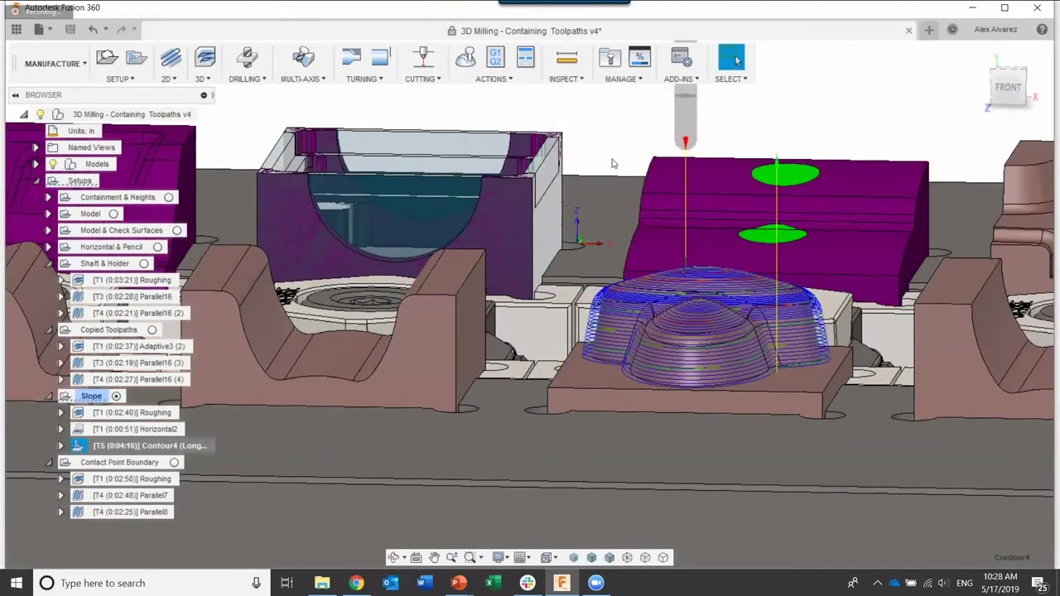
Examine how the regenerated contour passes are spaced on the shallow domed top compared with the steep side walls.
shift+middle_drag(614, 159, 558, 199)
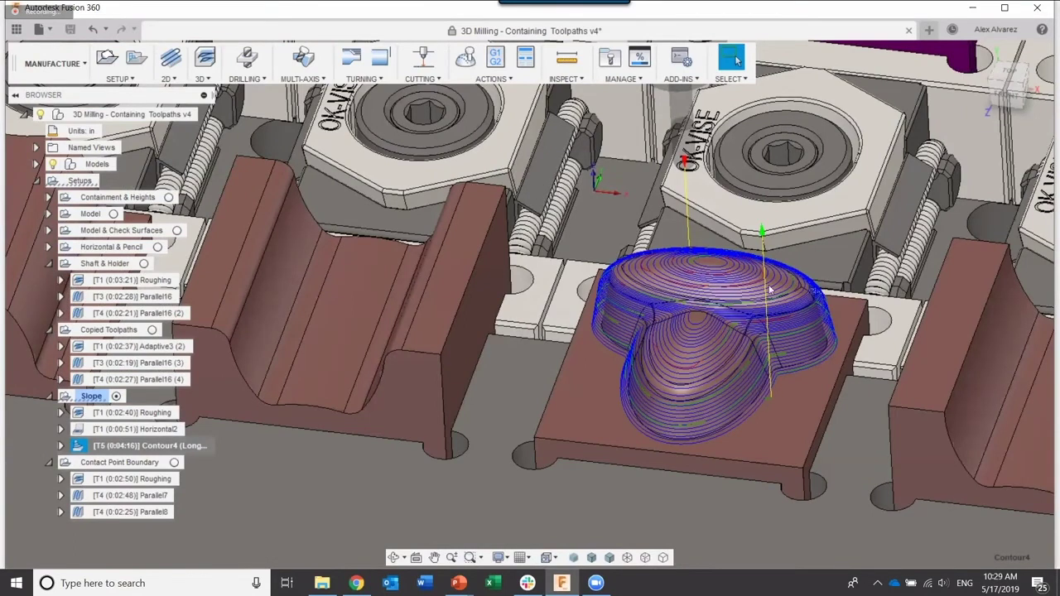
scroll(692, 270, up, 2)
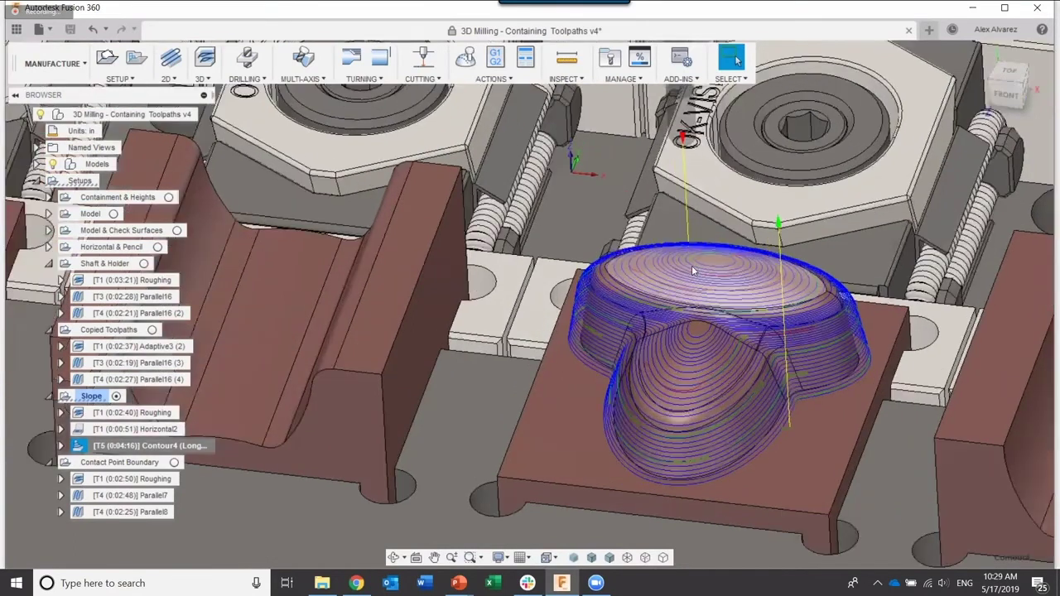
scroll(692, 265, up, 2)
scroll(686, 251, up, 2)
scroll(603, 270, up, 2)
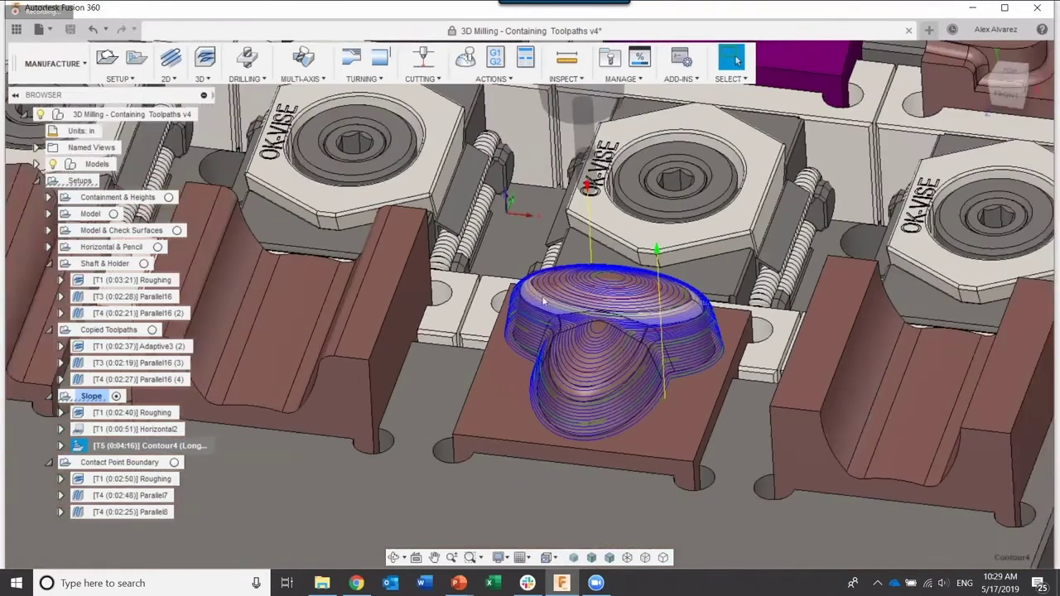
click(183, 447)
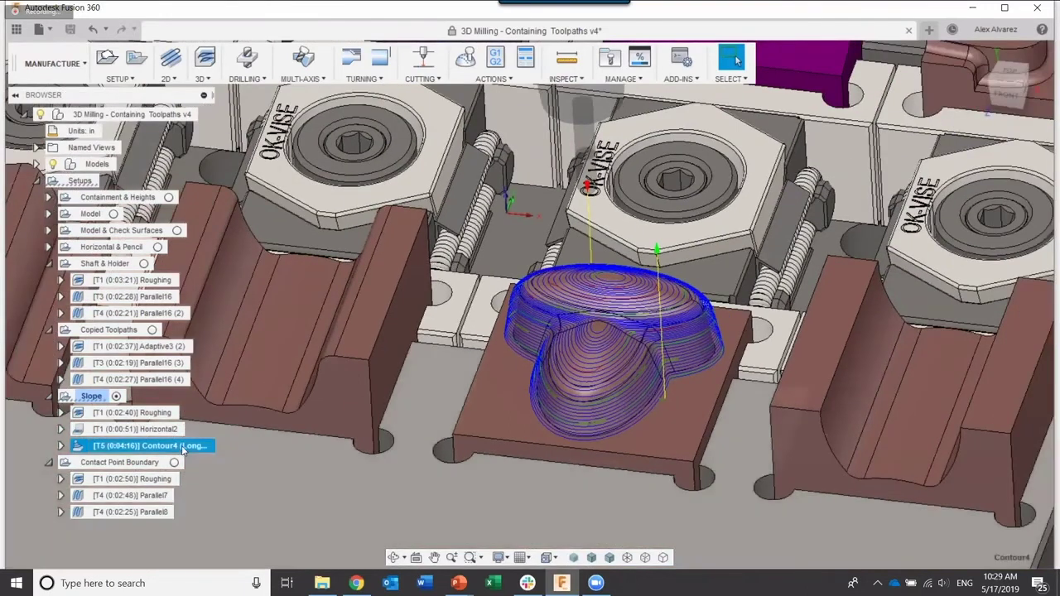
right_click(183, 448)
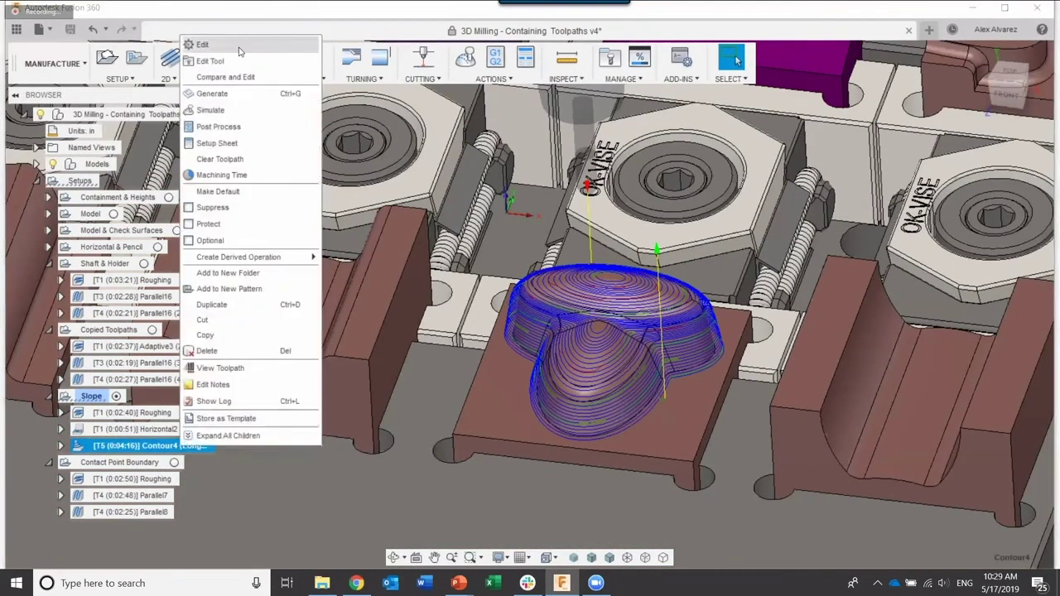
click(700, 332)
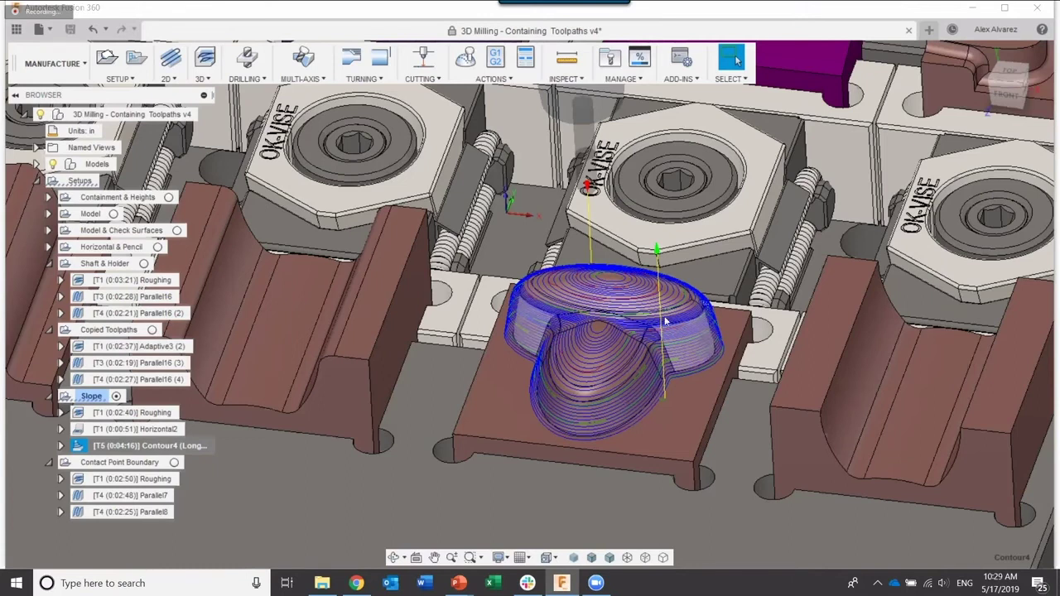
Try limiting the Contour operation by lowering its Top Height to about -0.267 in from the stock top, and regenerate the toolpath.
right_click(175, 446)
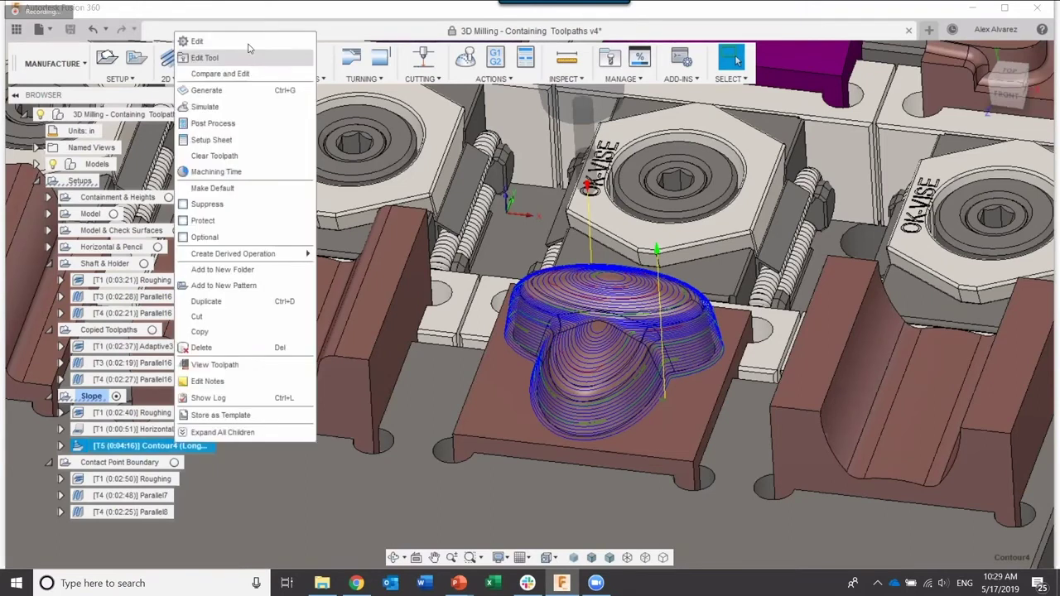
click(248, 43)
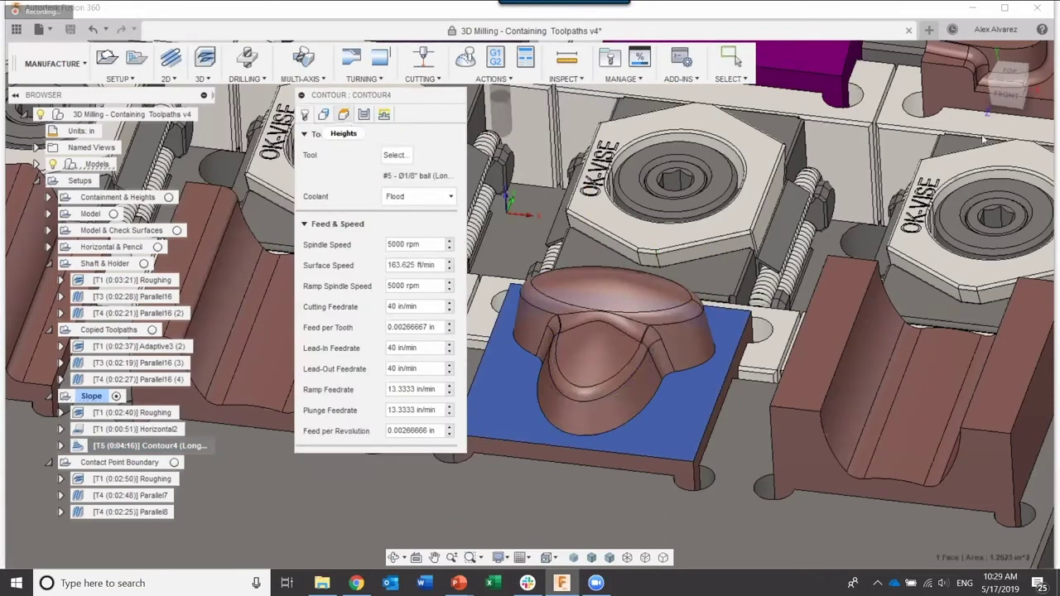
click(342, 114)
click(1009, 94)
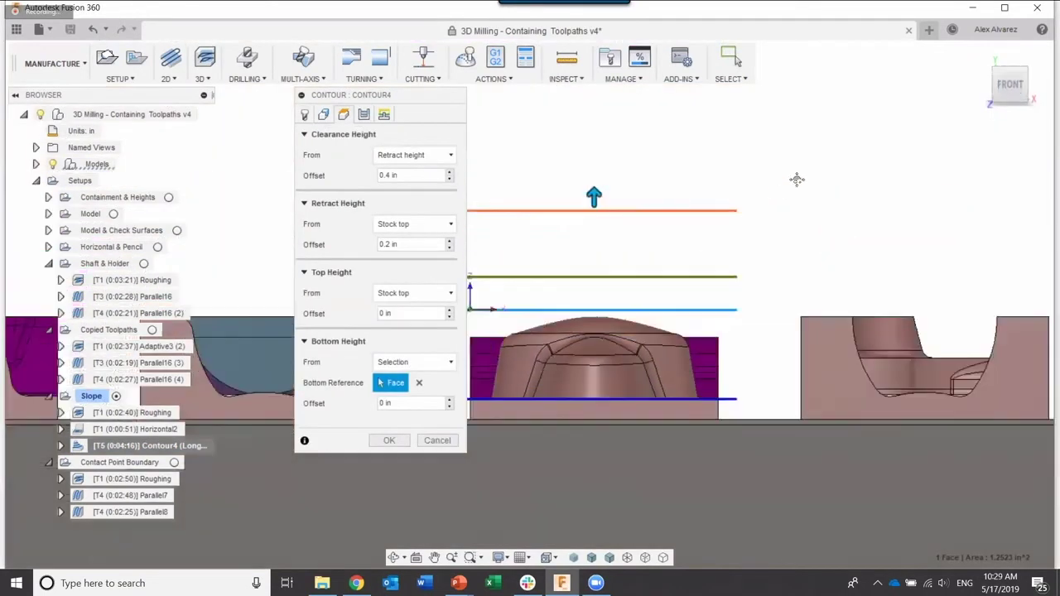
drag(671, 230, 685, 274)
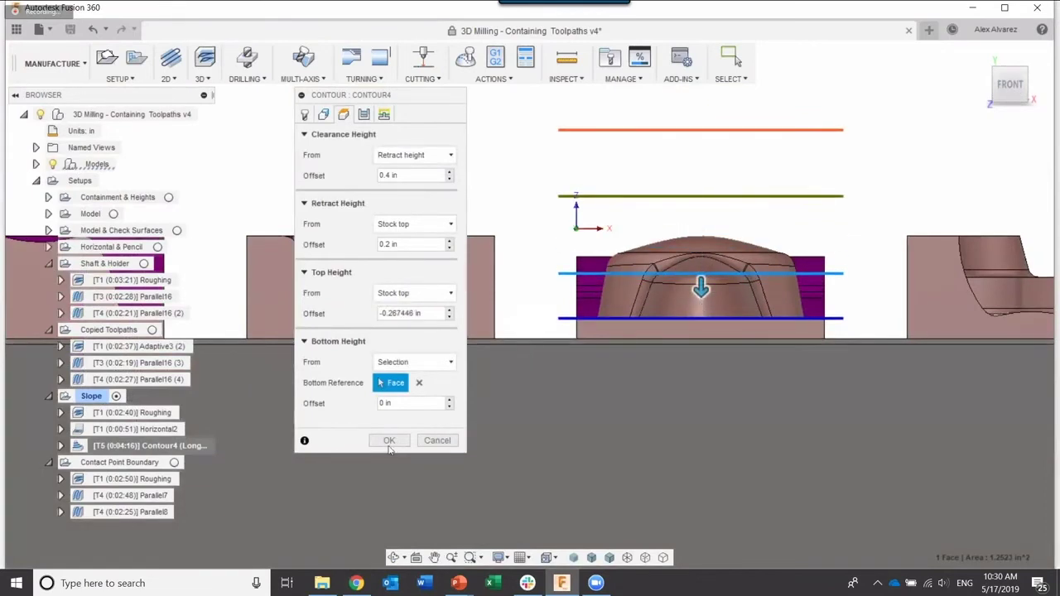
click(390, 442)
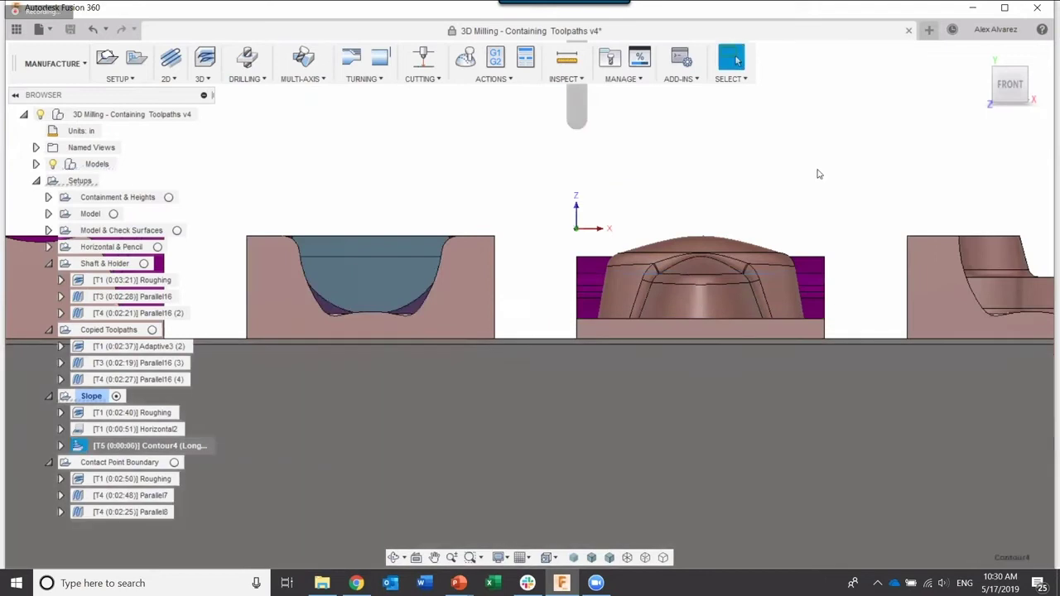
Set the Contour operation's Top Height to Model top with an offset of 0 in.
shift+middle_drag(840, 163, 807, 214)
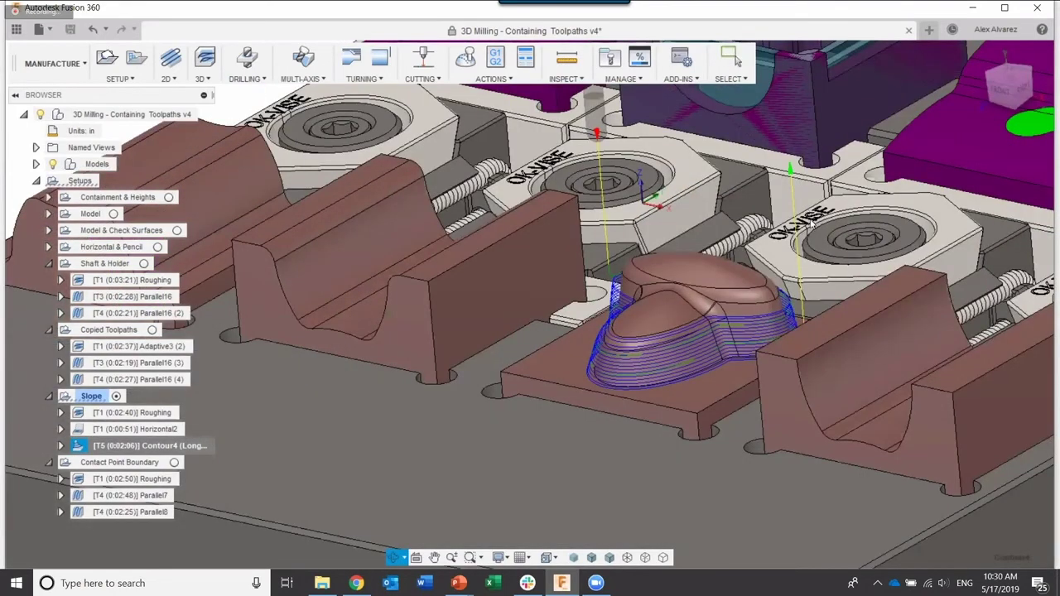
scroll(807, 217, up, 3)
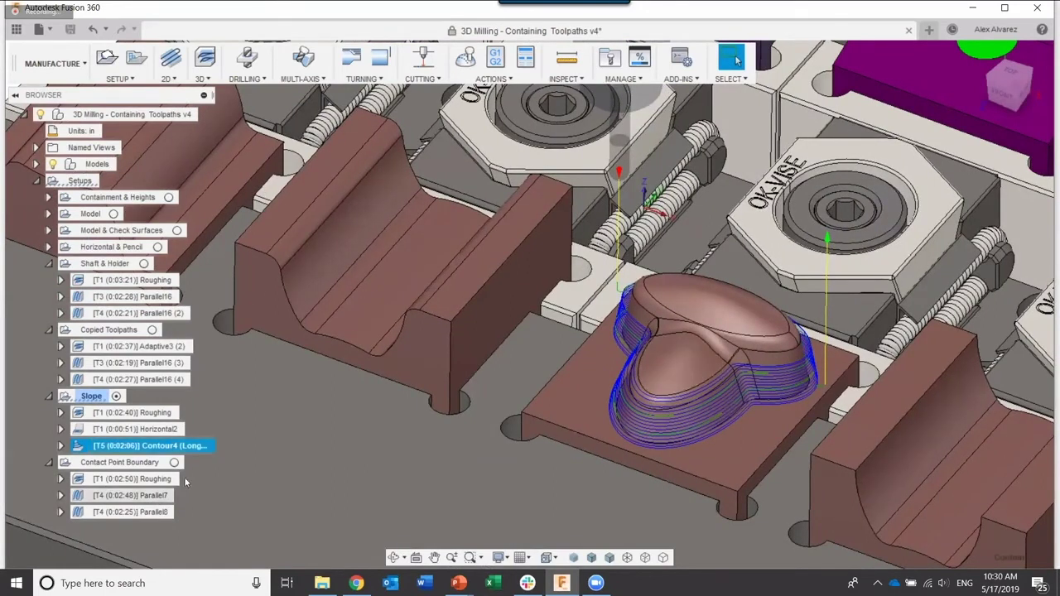
right_click(186, 448)
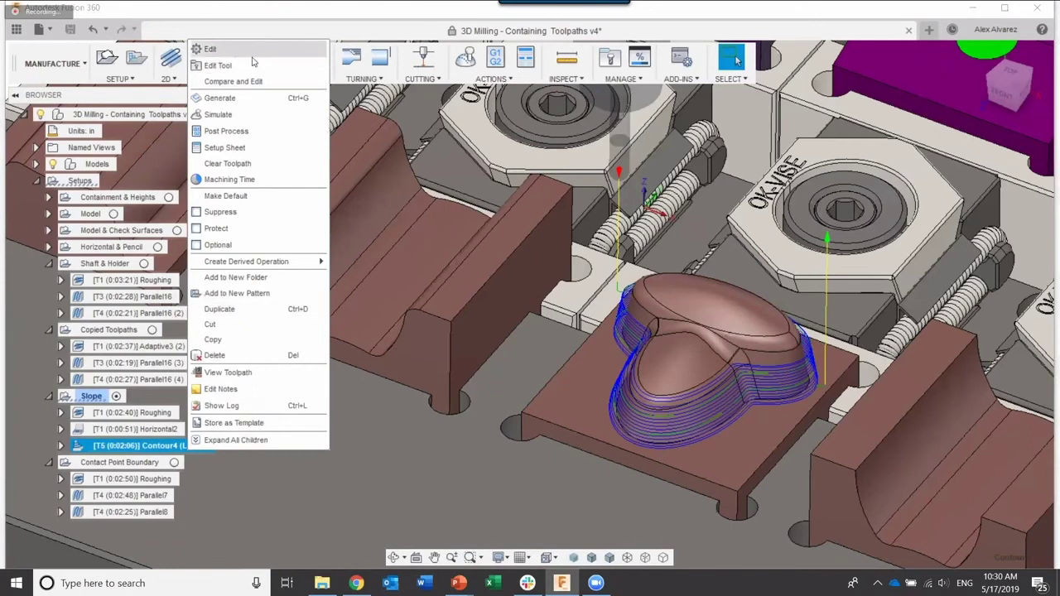
key(Escape)
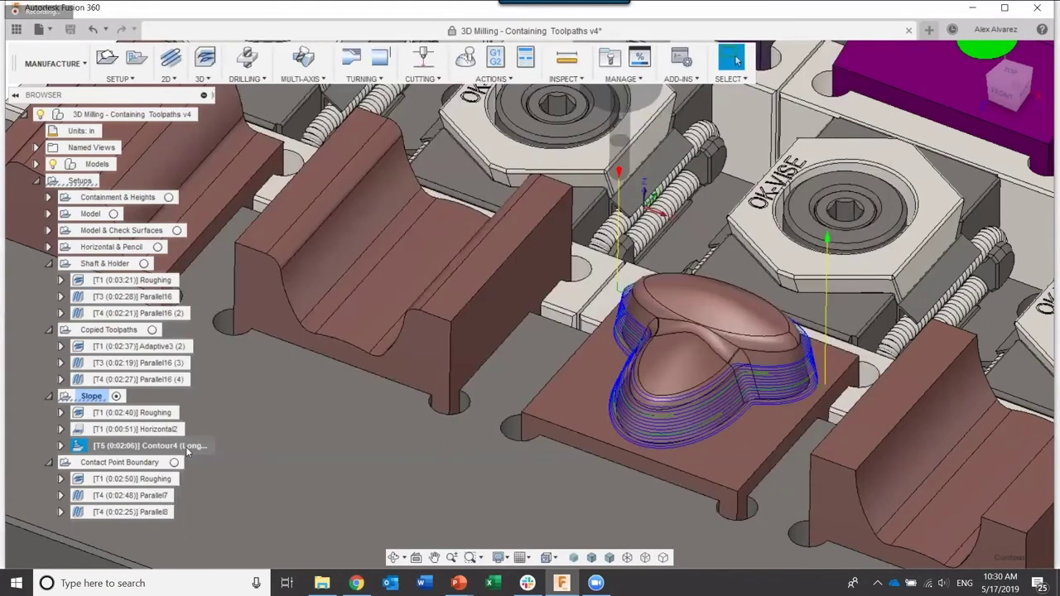
right_click(188, 449)
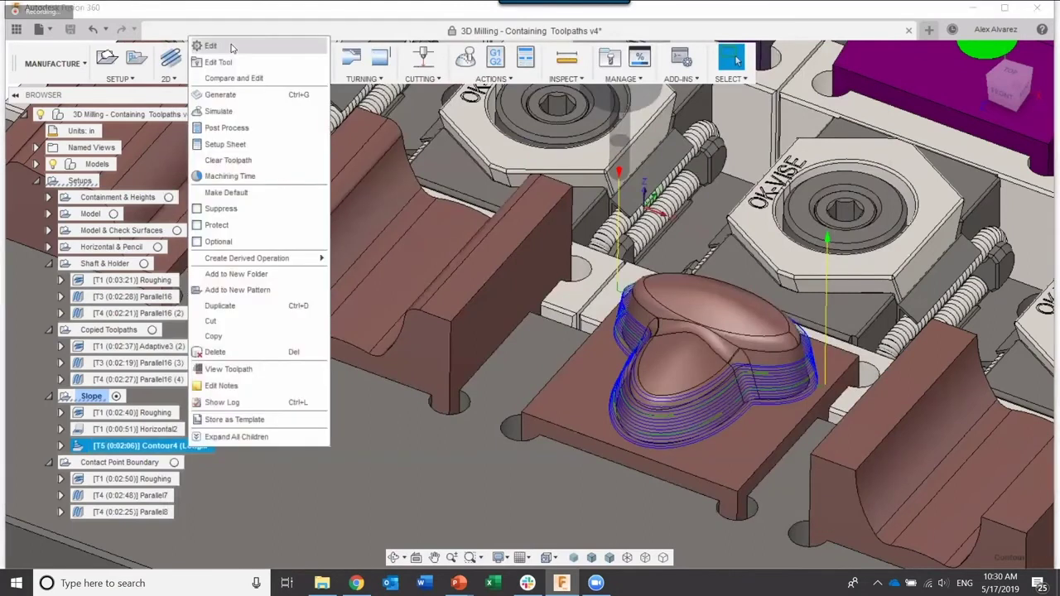
click(232, 47)
click(343, 114)
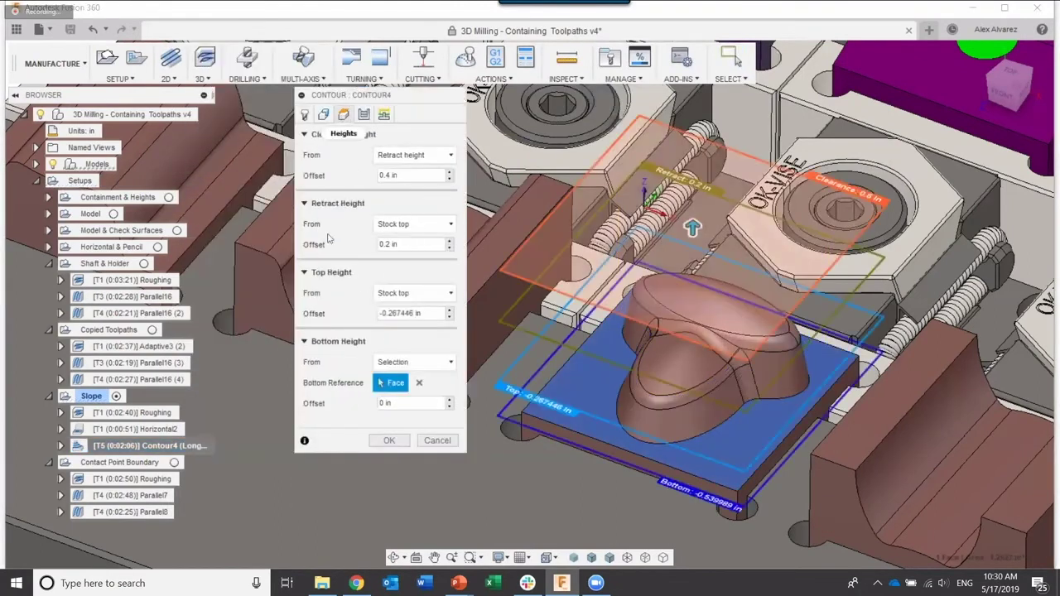
click(396, 295)
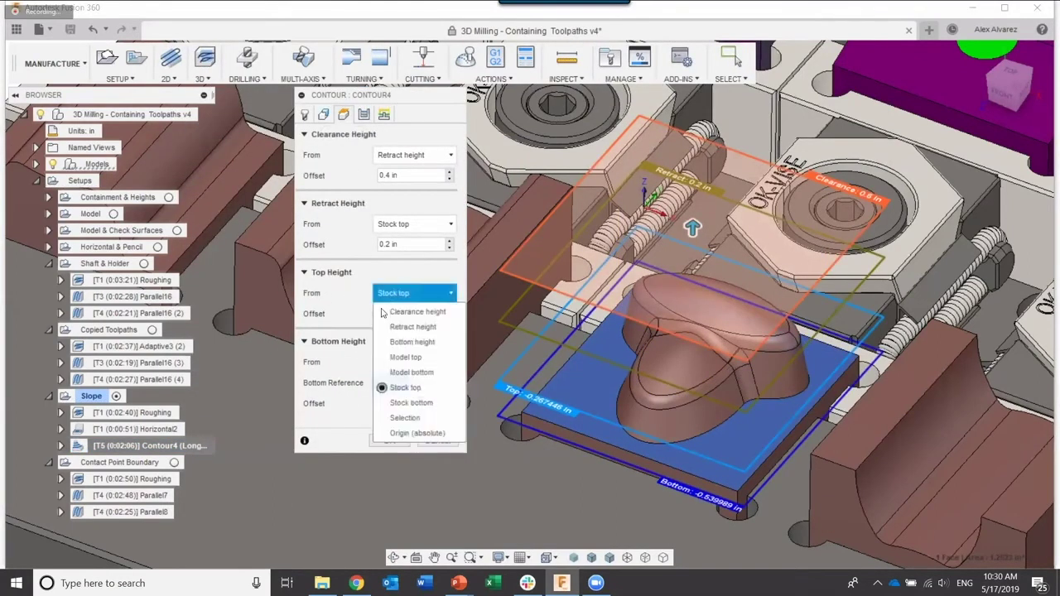
click(414, 357)
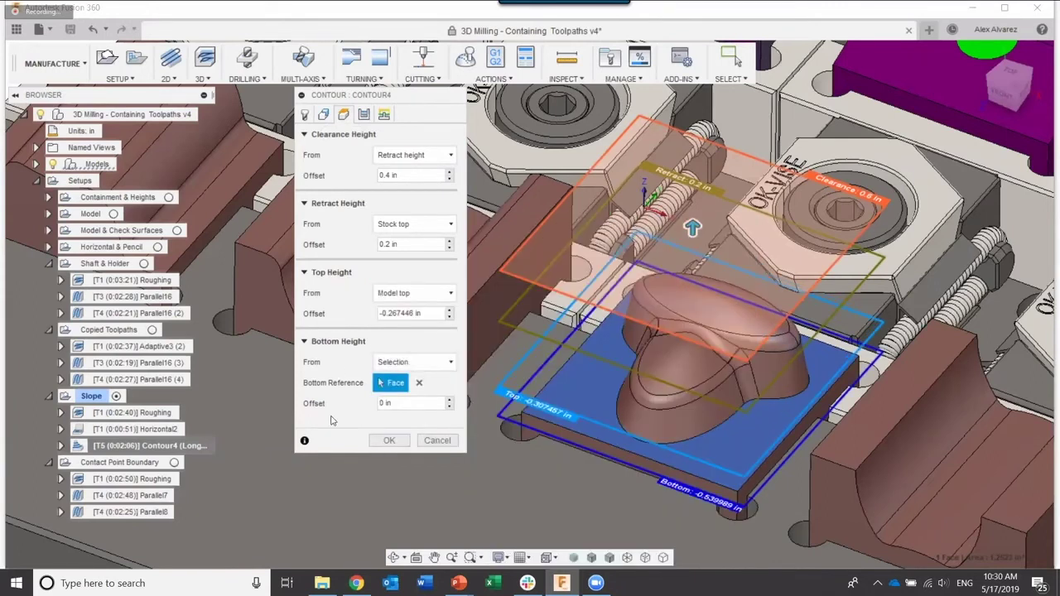
click(408, 315)
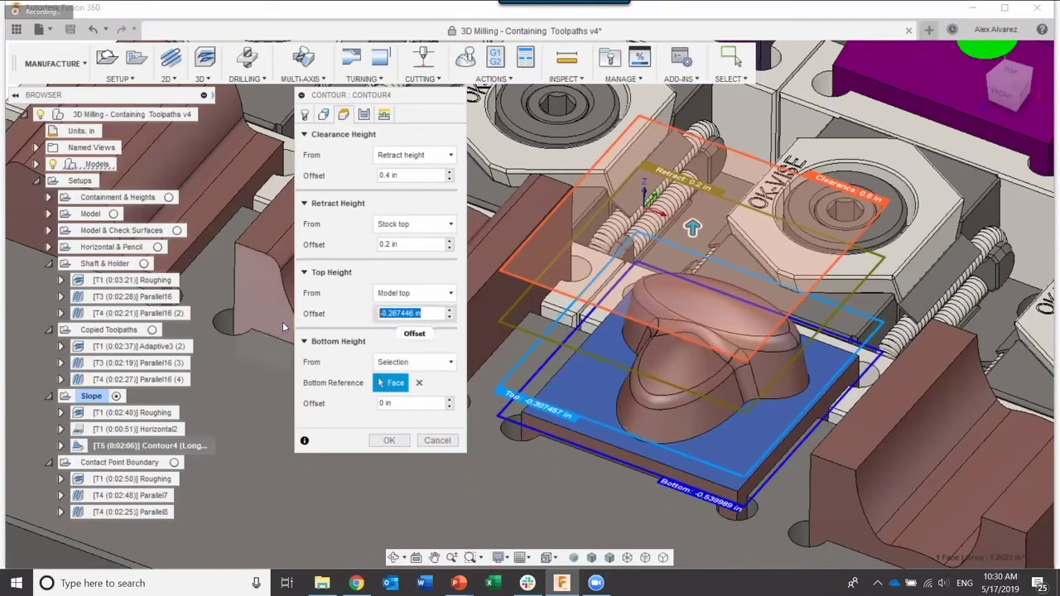
text(0)
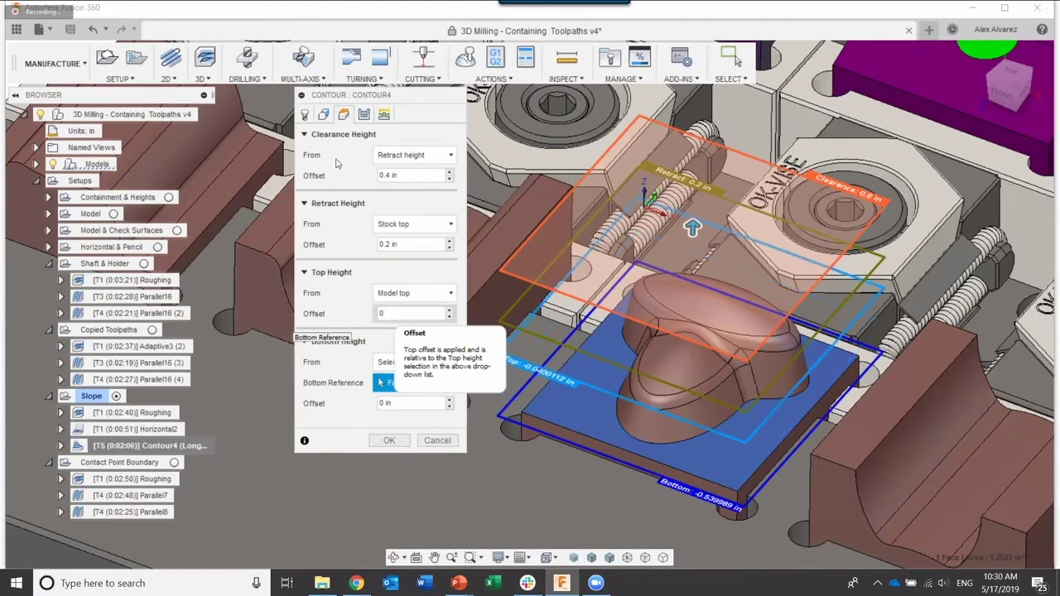
Limit the Contour operation to slopes from 60 to 90 deg, regenerate it, and inspect its passes on the steep walls.
click(323, 115)
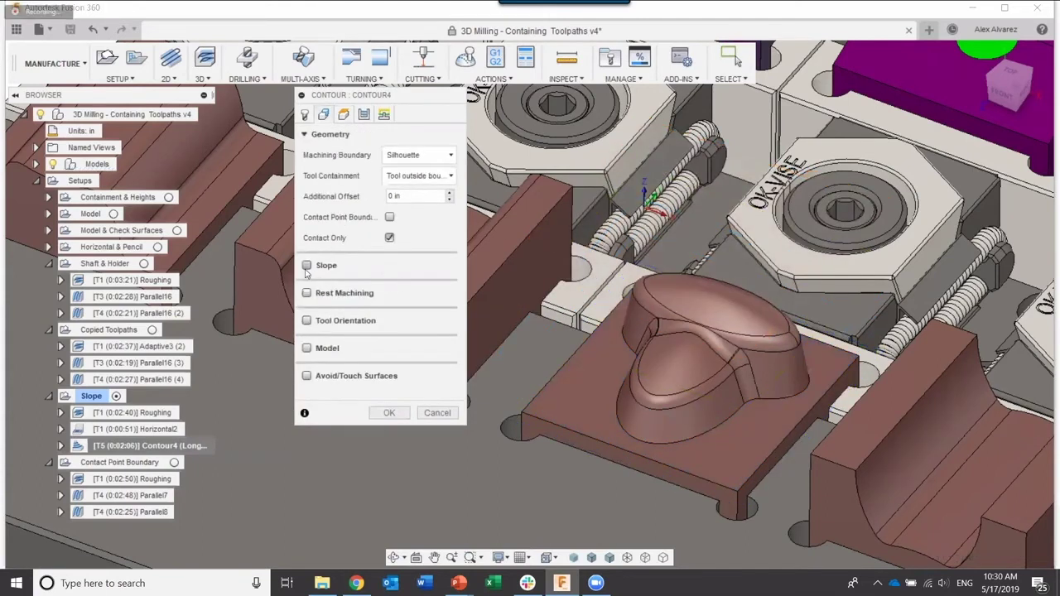
click(308, 266)
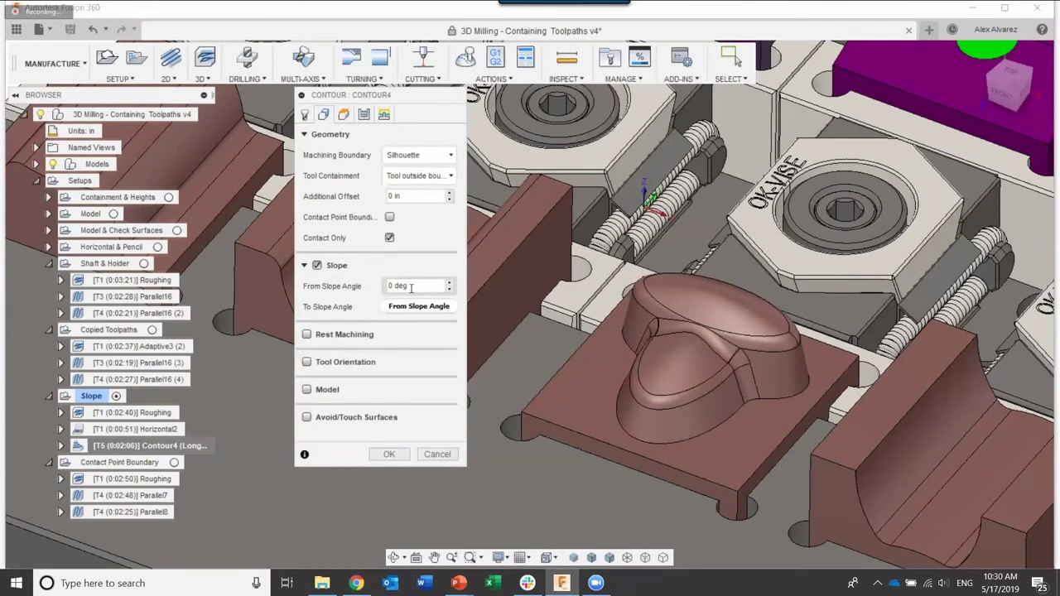
click(411, 286)
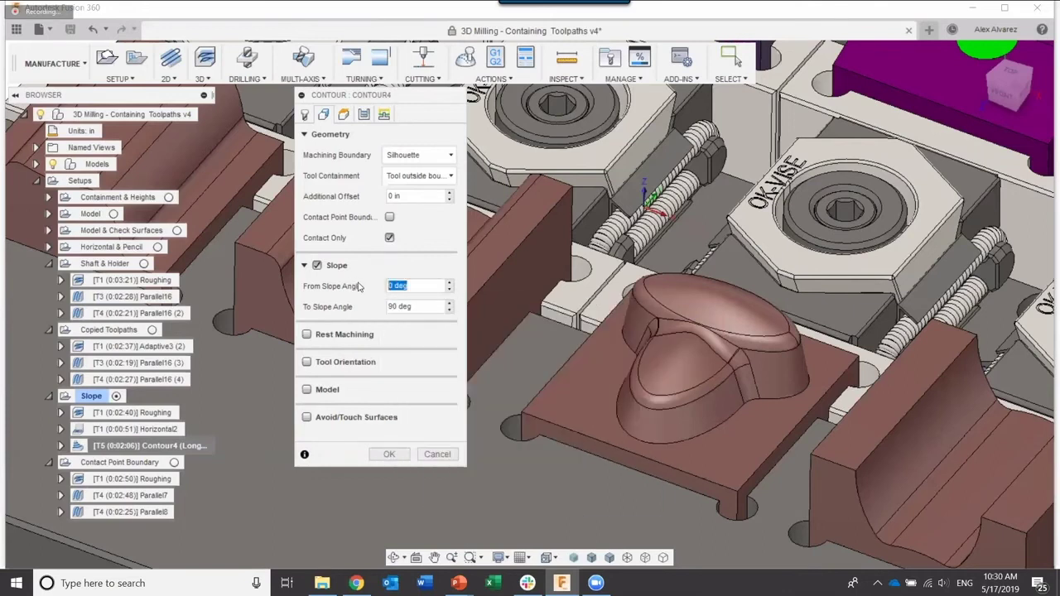
text(60)
mouse_move(406, 275)
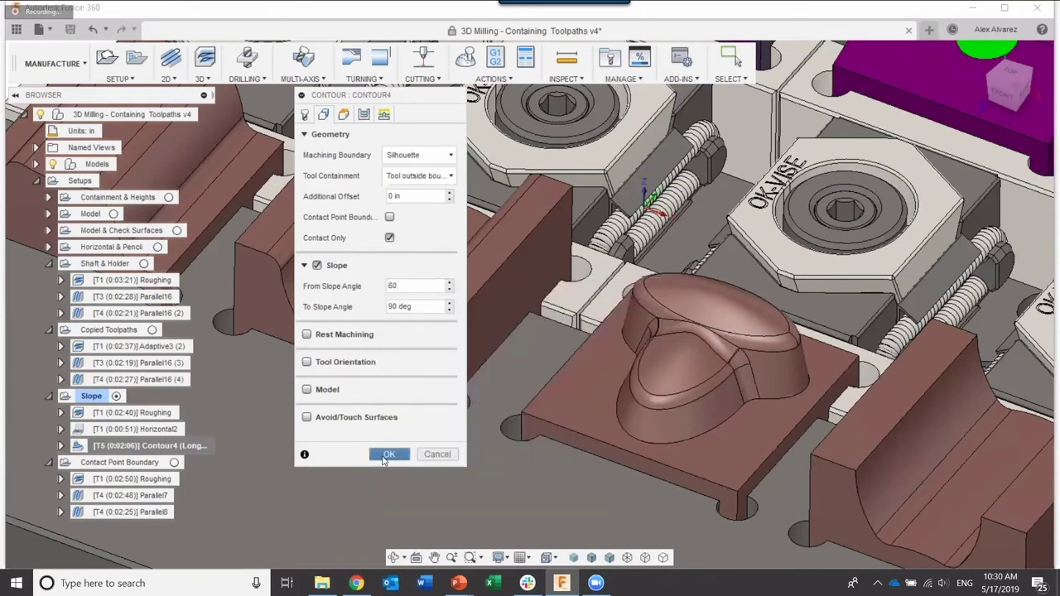
click(401, 455)
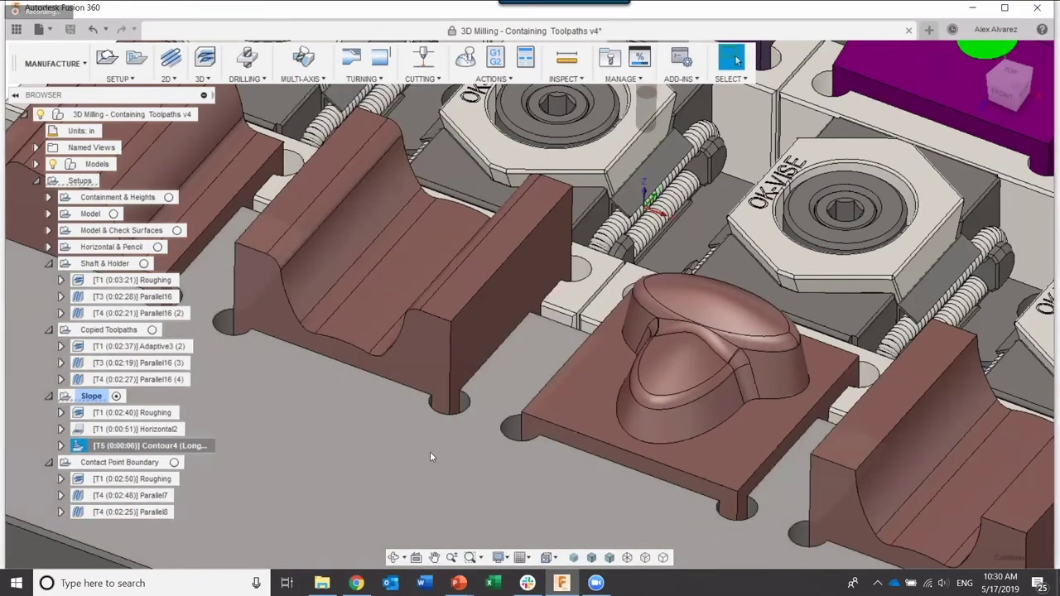
shift+middle_drag(430, 451, 758, 324)
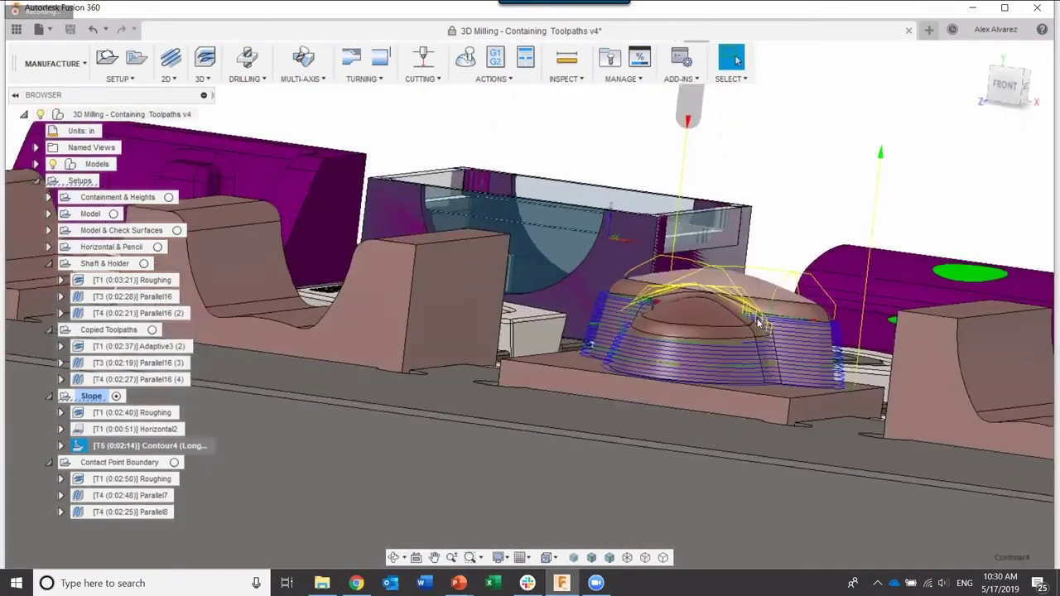
scroll(758, 323, up, 10)
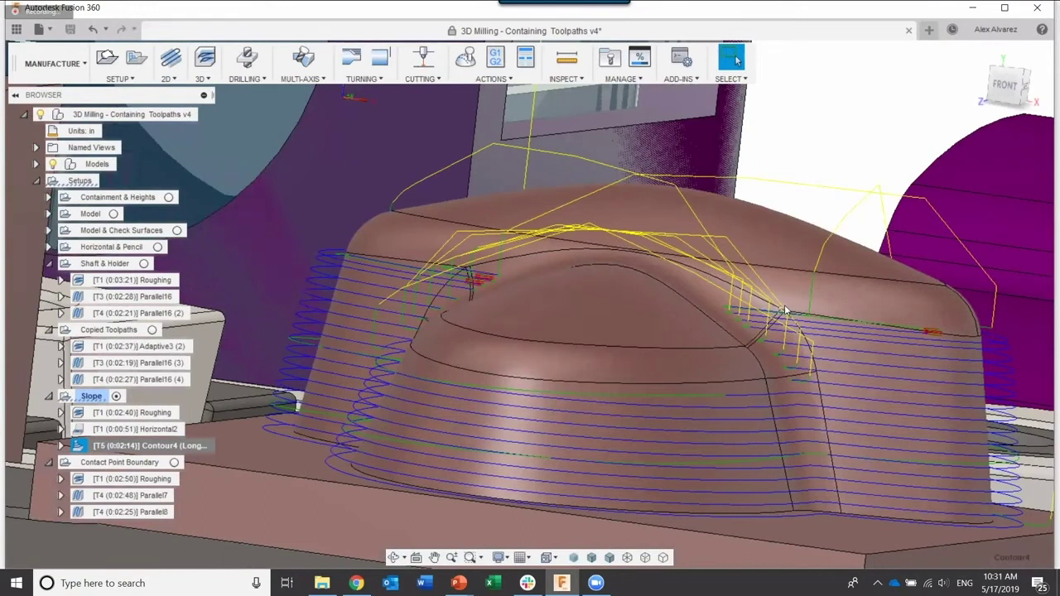
shift+middle_drag(784, 305, 730, 365)
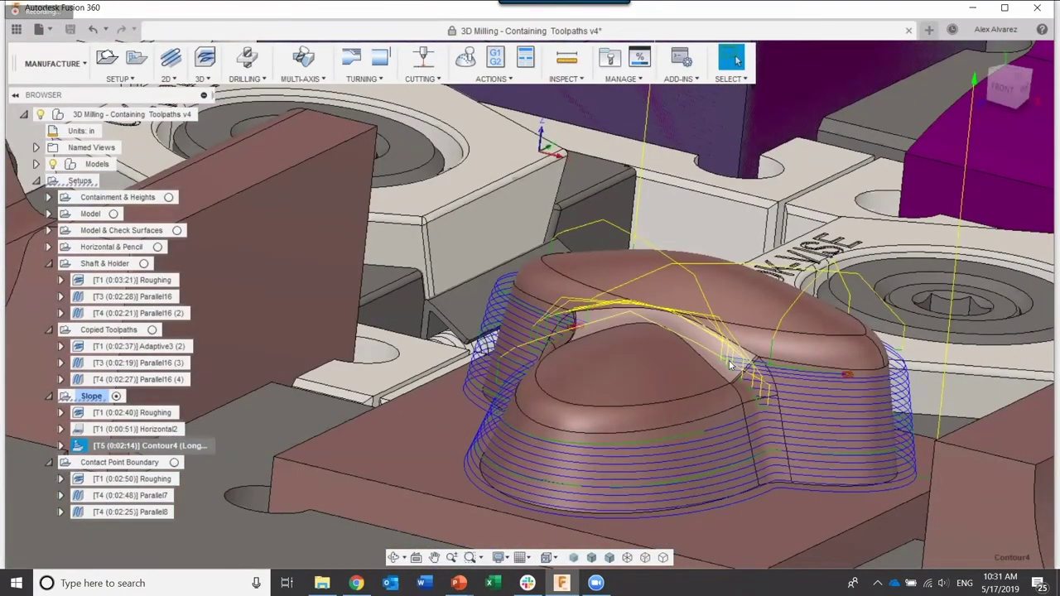
Add a 3D Scallop operation to the Slope setup with the 1/8" ball tool, limited to slopes from 0 to 60 deg.
click(201, 79)
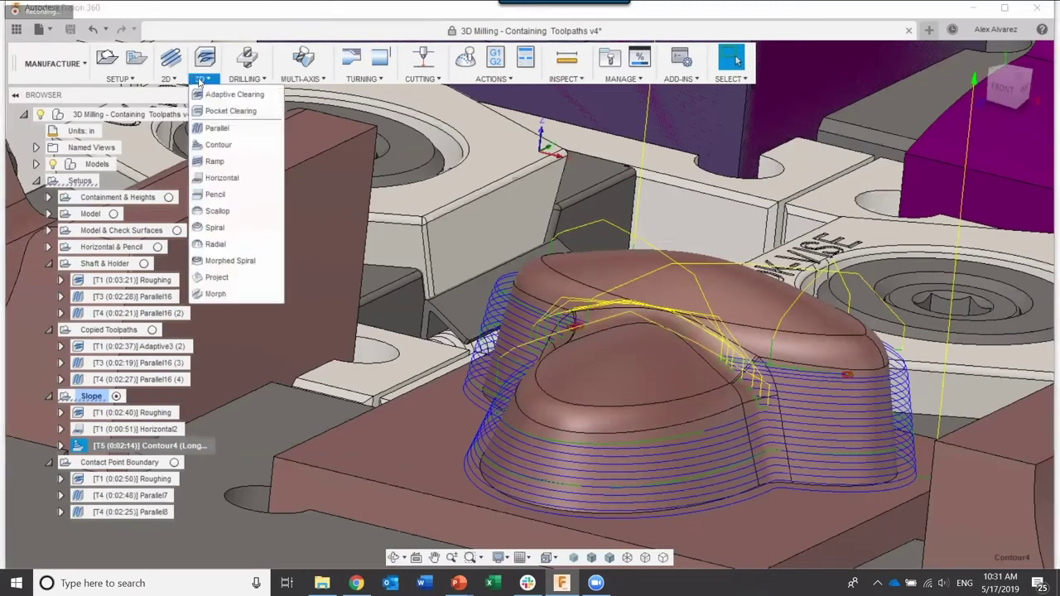
click(217, 212)
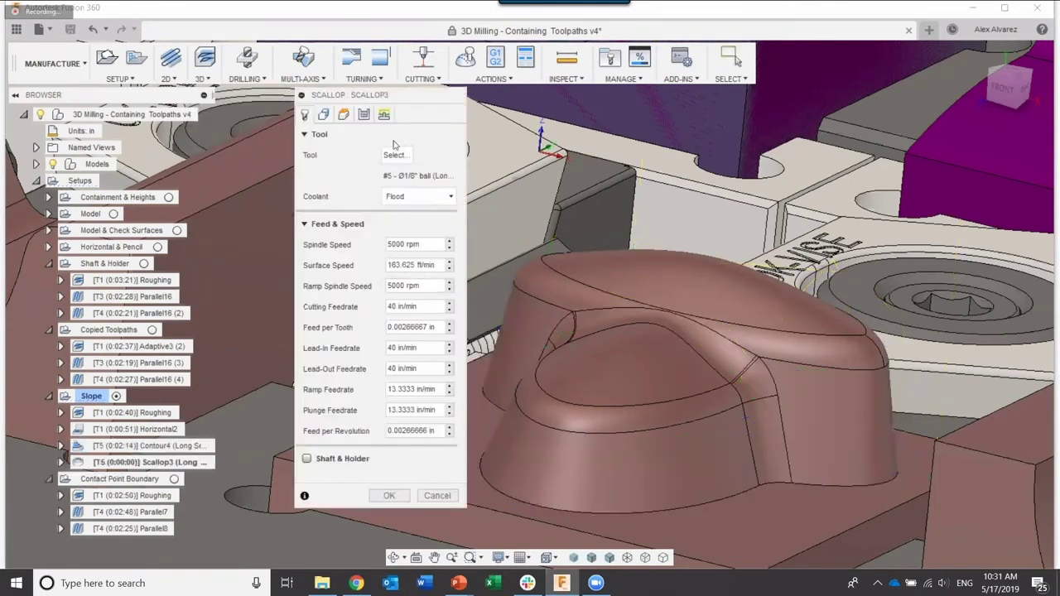
click(324, 116)
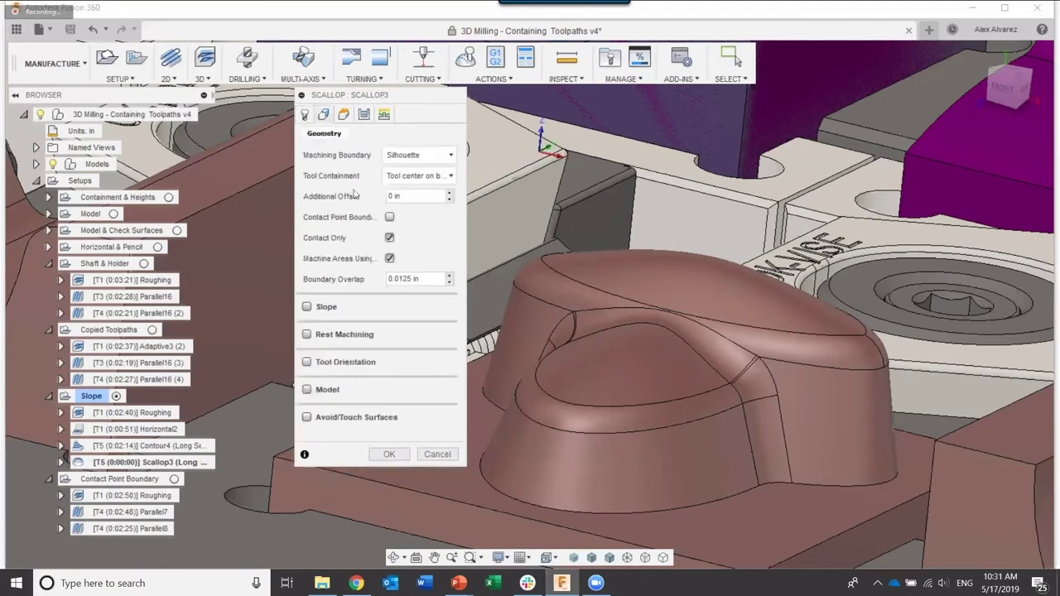
click(307, 308)
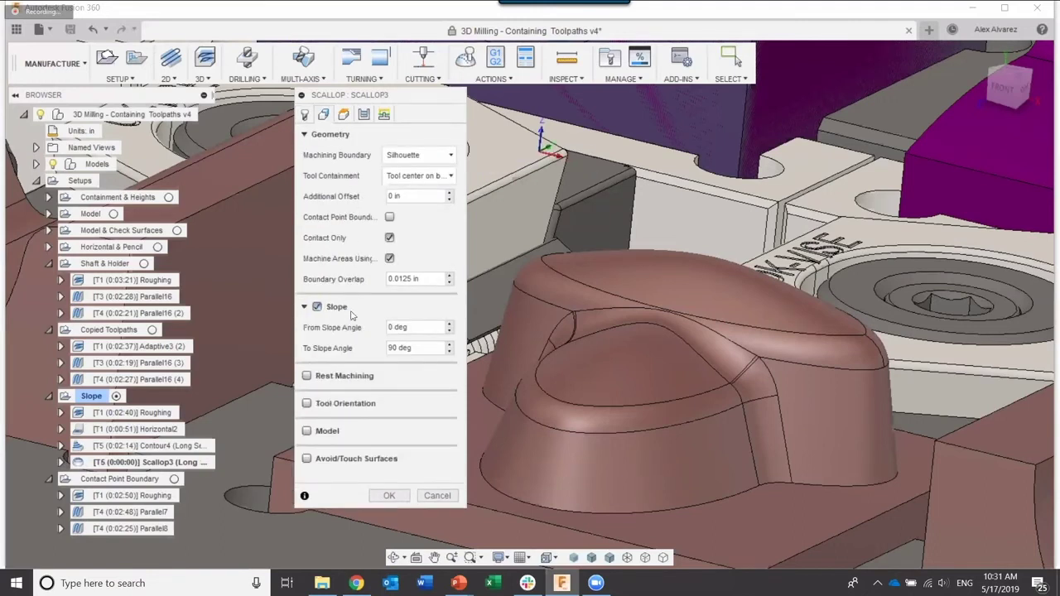
mouse_move(352, 311)
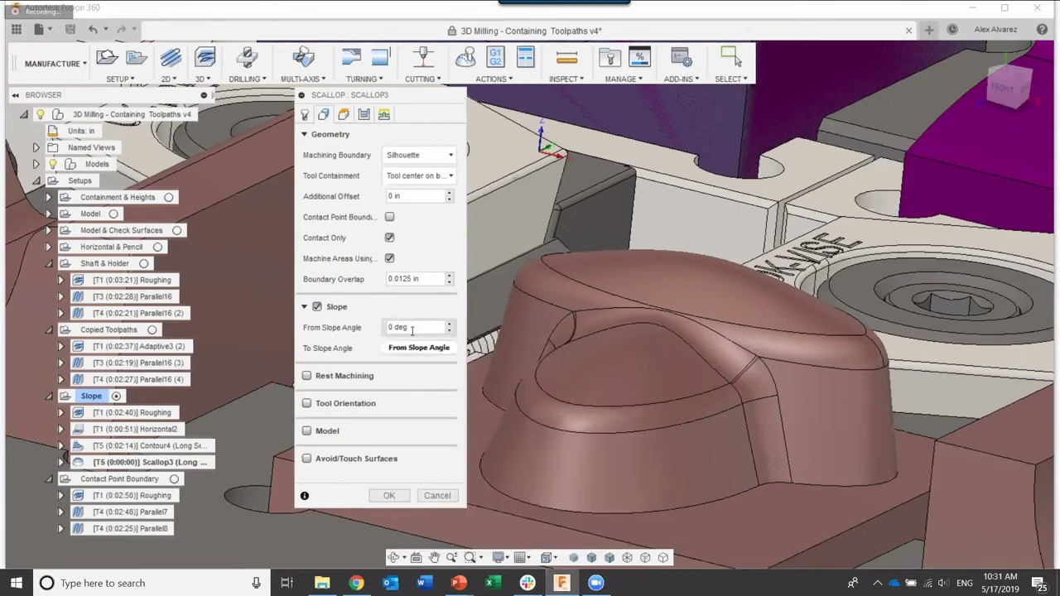
click(348, 349)
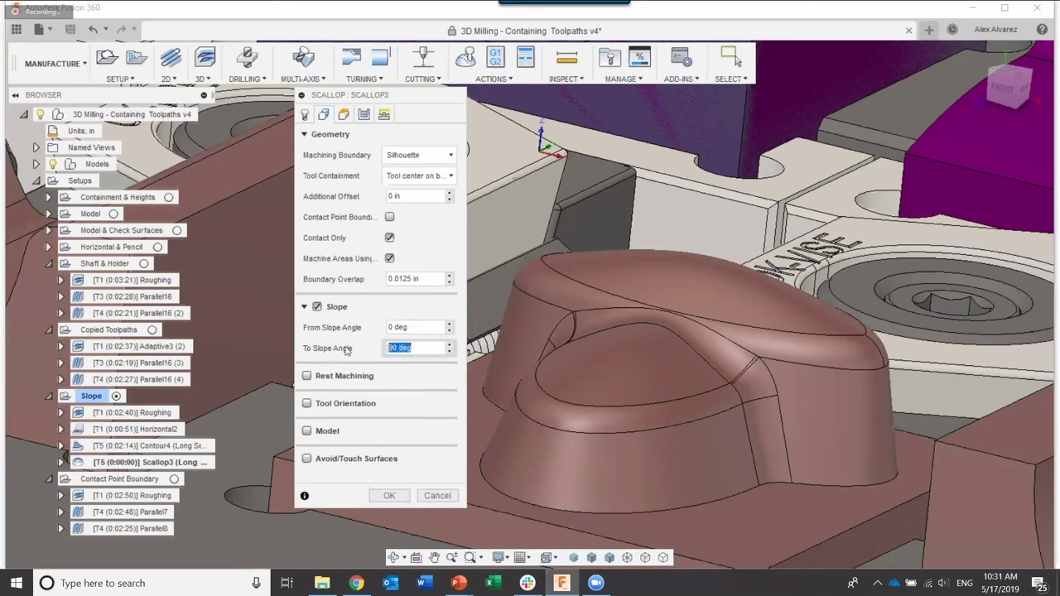
text(60)
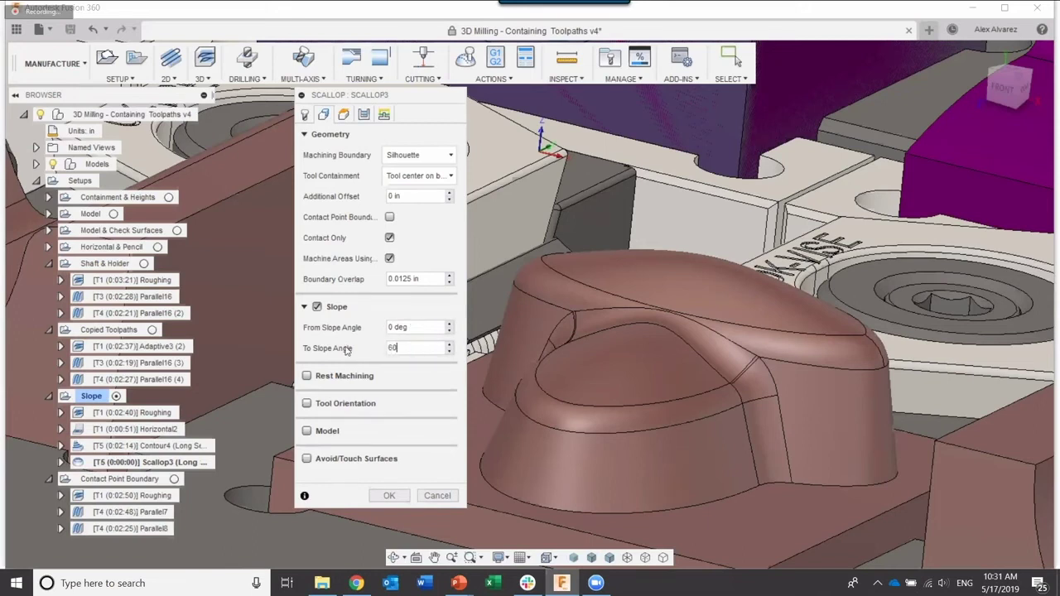
key(Return)
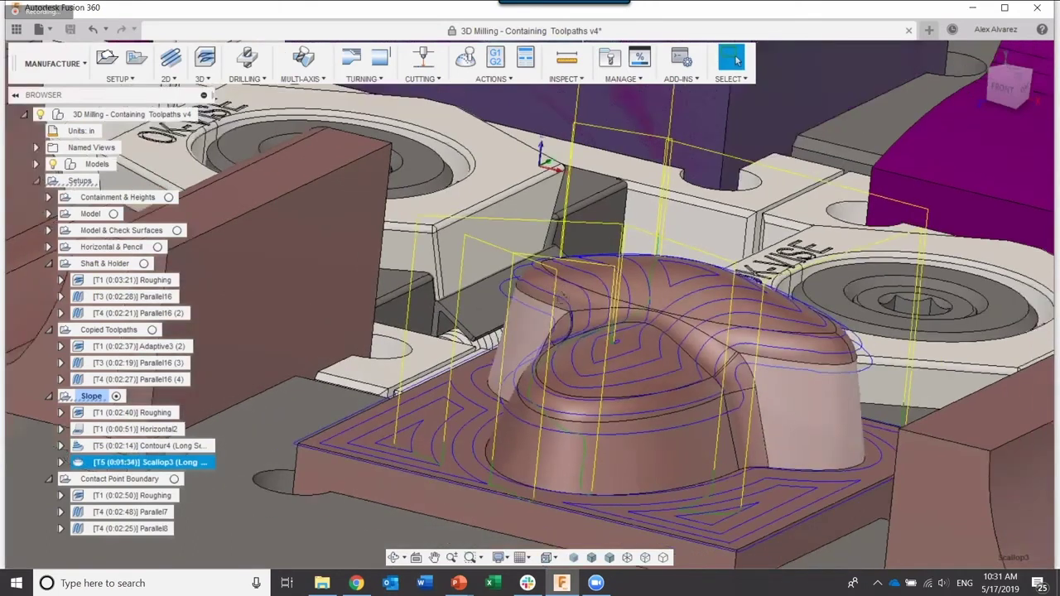
Edit the Scallop operation's From Slope Angle to 0.9 deg to exclude the flat base, and regenerate the toolpath.
shift+middle_drag(541, 306, 242, 438)
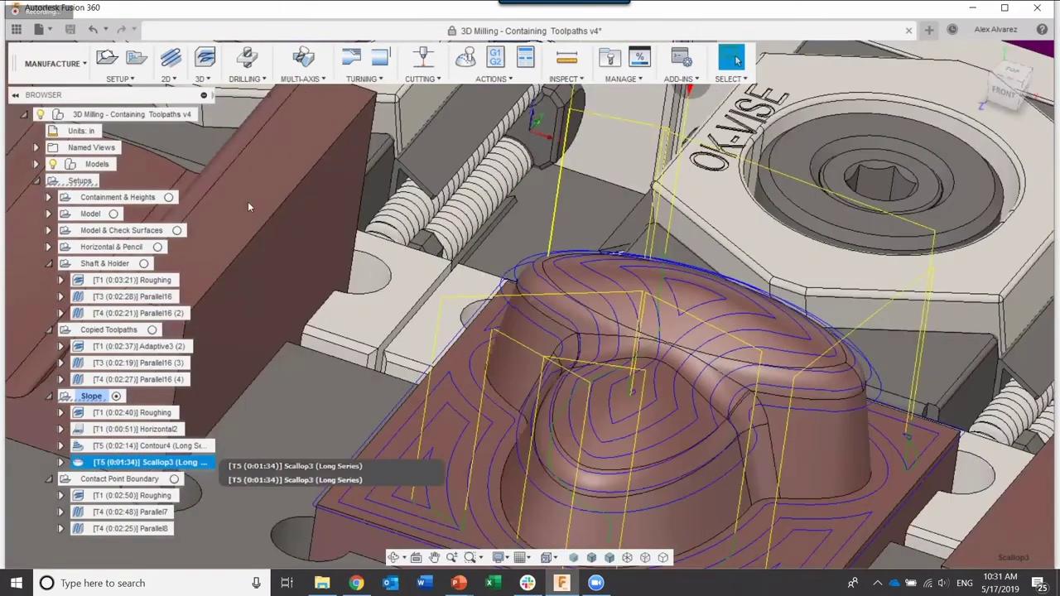
right_click(169, 462)
click(194, 66)
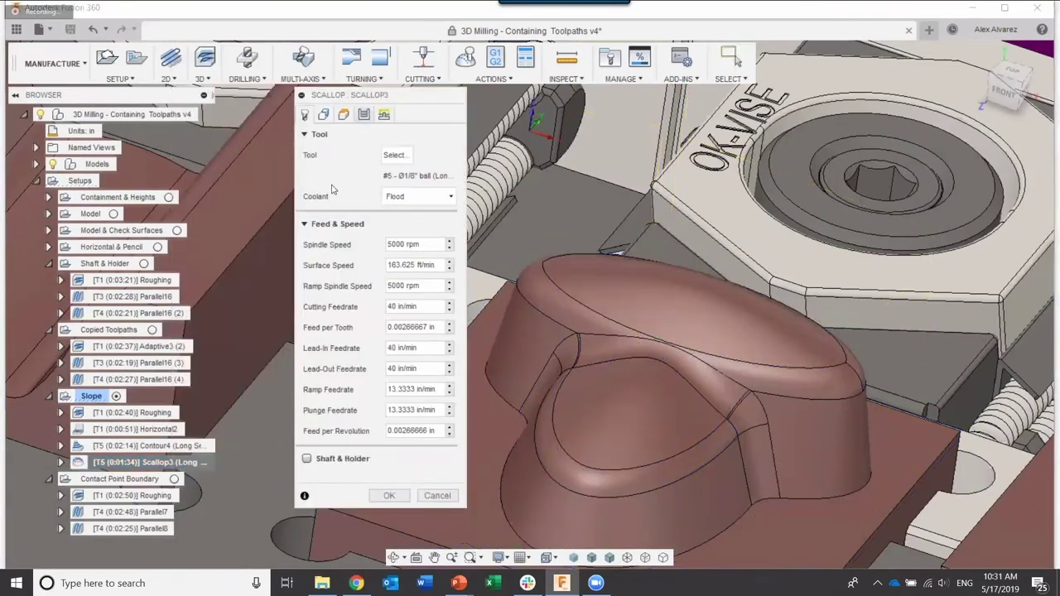
click(365, 113)
click(324, 115)
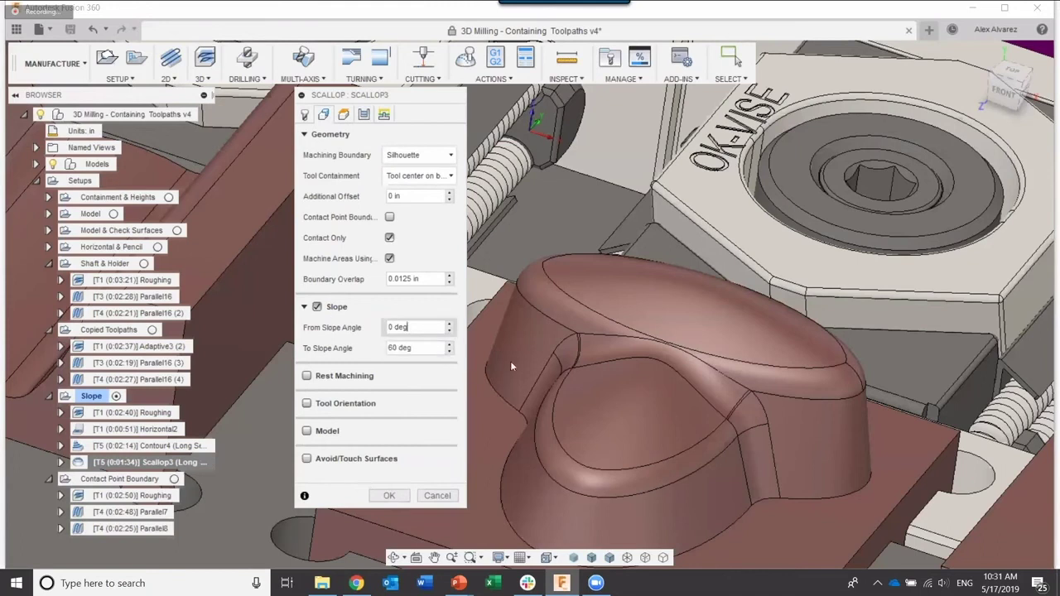
scroll(611, 355, down, 3)
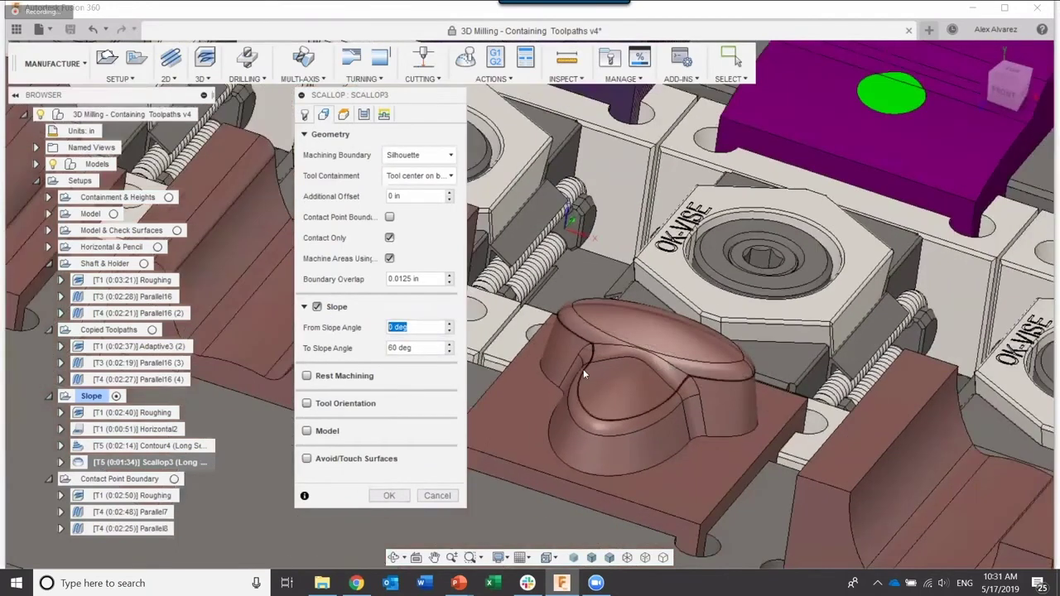
key(BackSpace)
text(9)
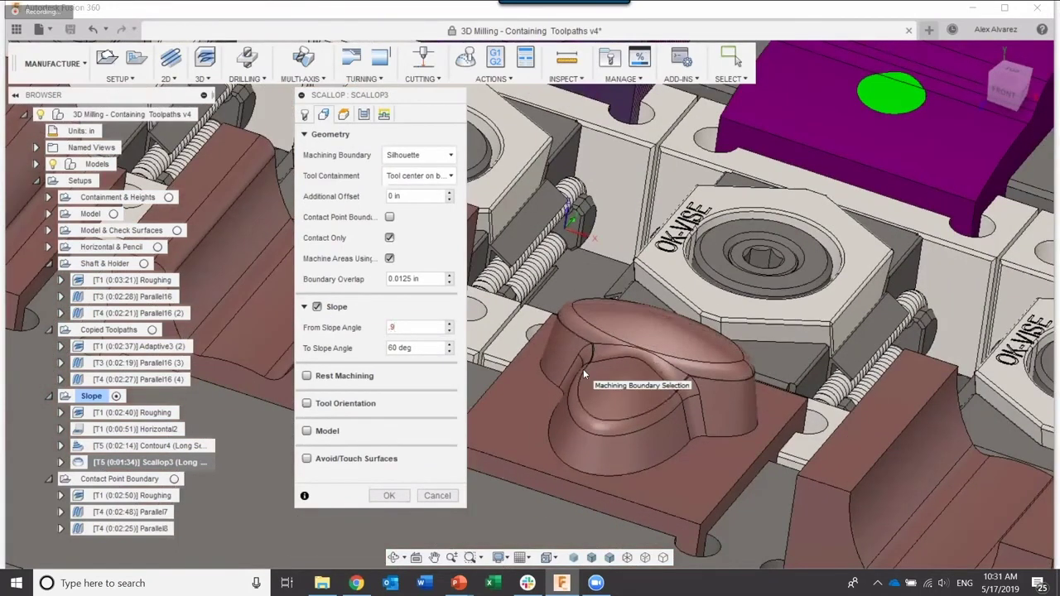
key(Return)
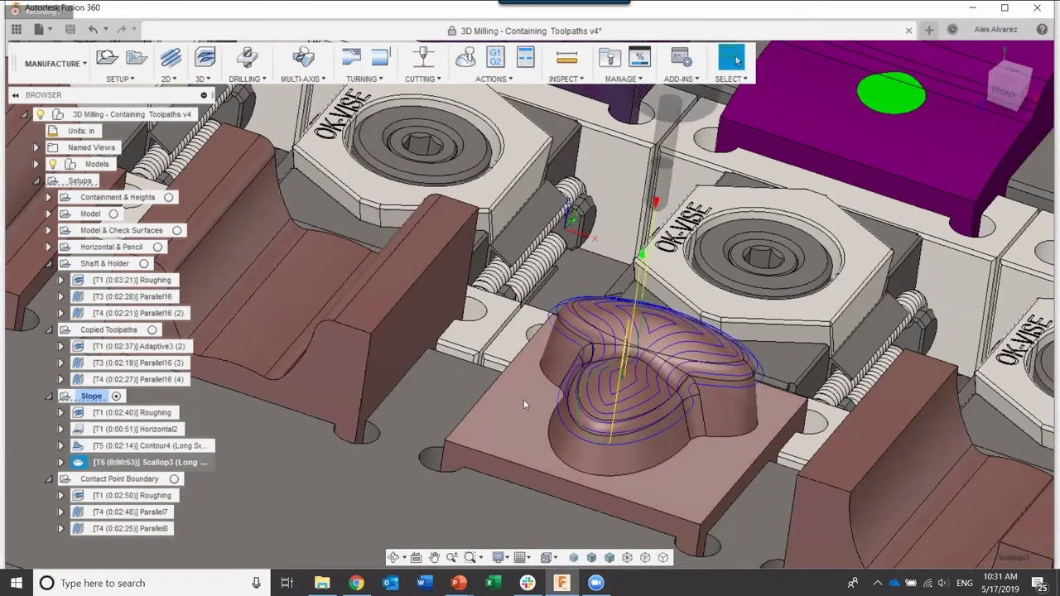
Set the Scallop operation's stepover to 0.02 in and regenerate the toolpath.
shift+middle_drag(524, 399, 639, 304)
scroll(554, 305, up, 4)
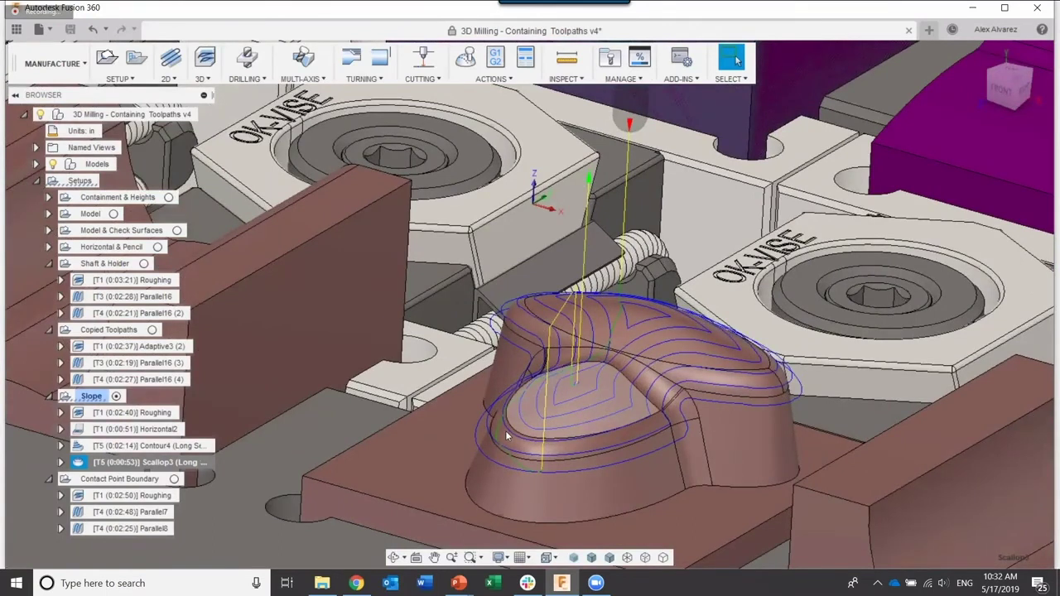
right_click(197, 470)
click(254, 68)
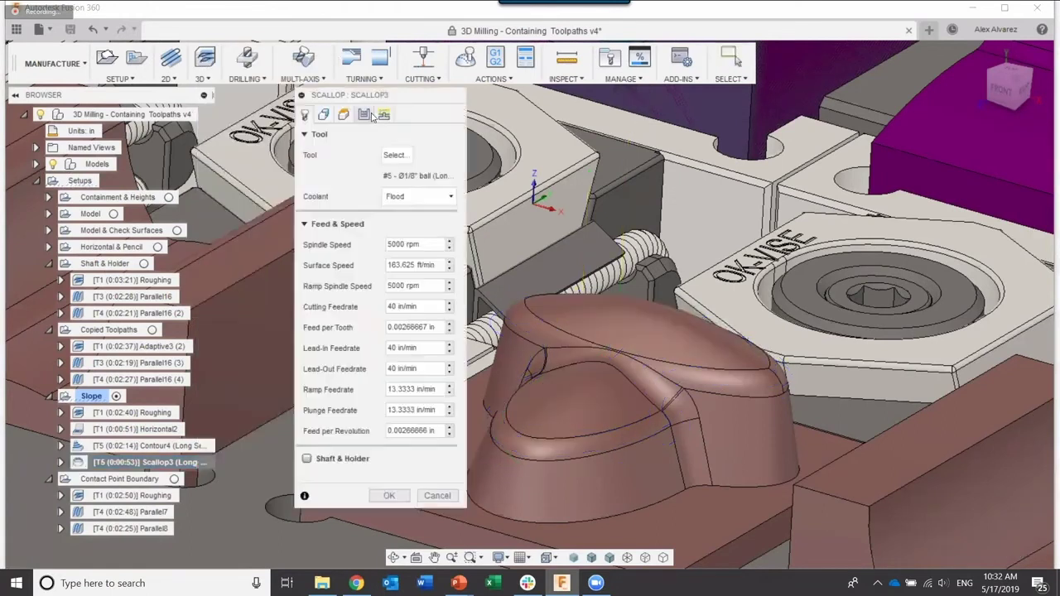
click(366, 116)
triple_click(439, 240)
text(.02)
key(Return)
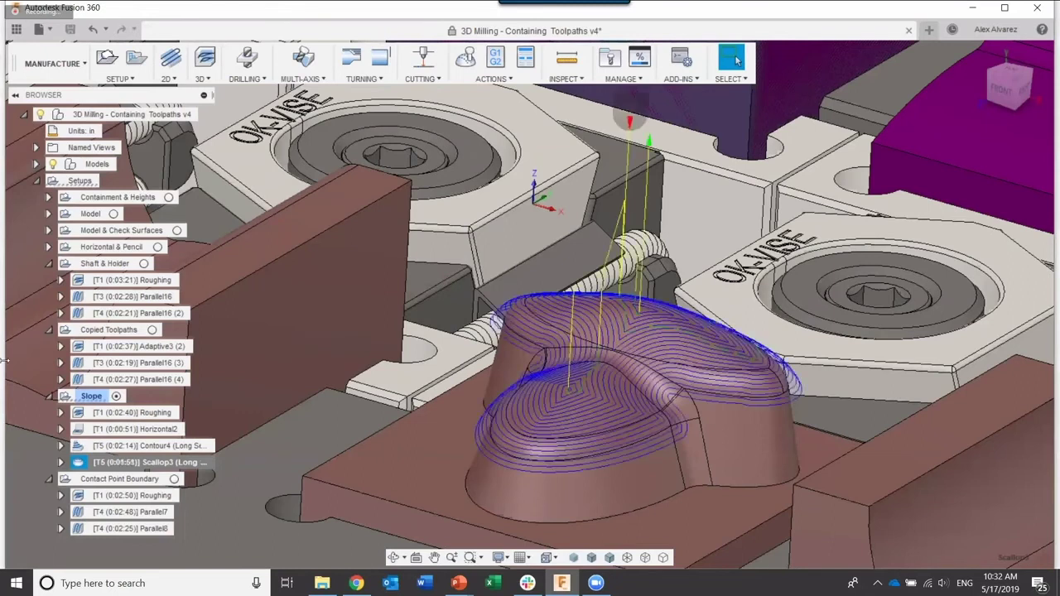
Examine the Contour and Scallop toolpaths together and individually to compare their coverage of the steep walls and shallow tops.
scroll(403, 329, down, 2)
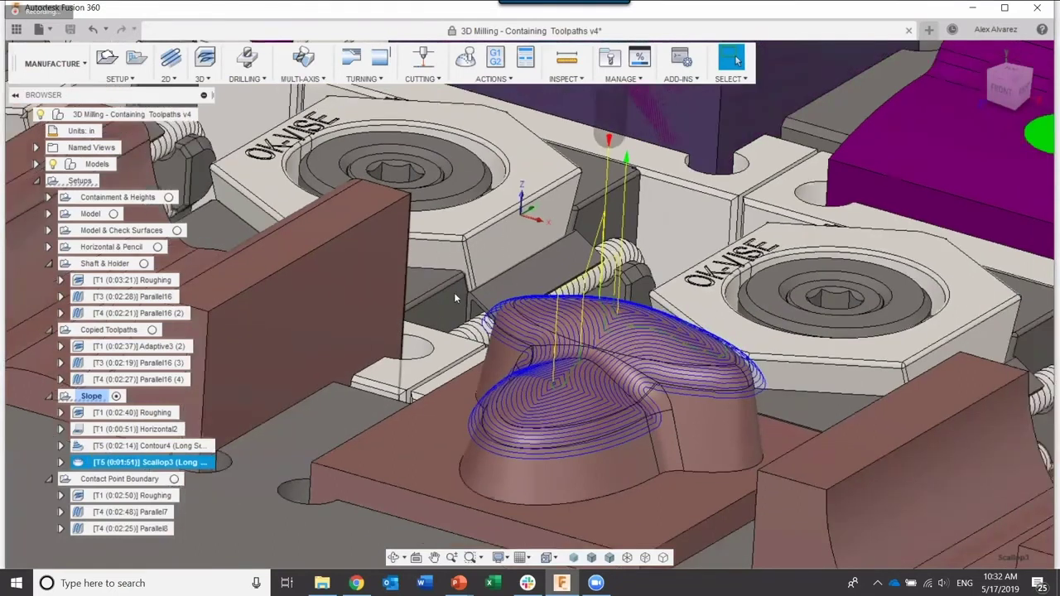
ctrl+click(149, 445)
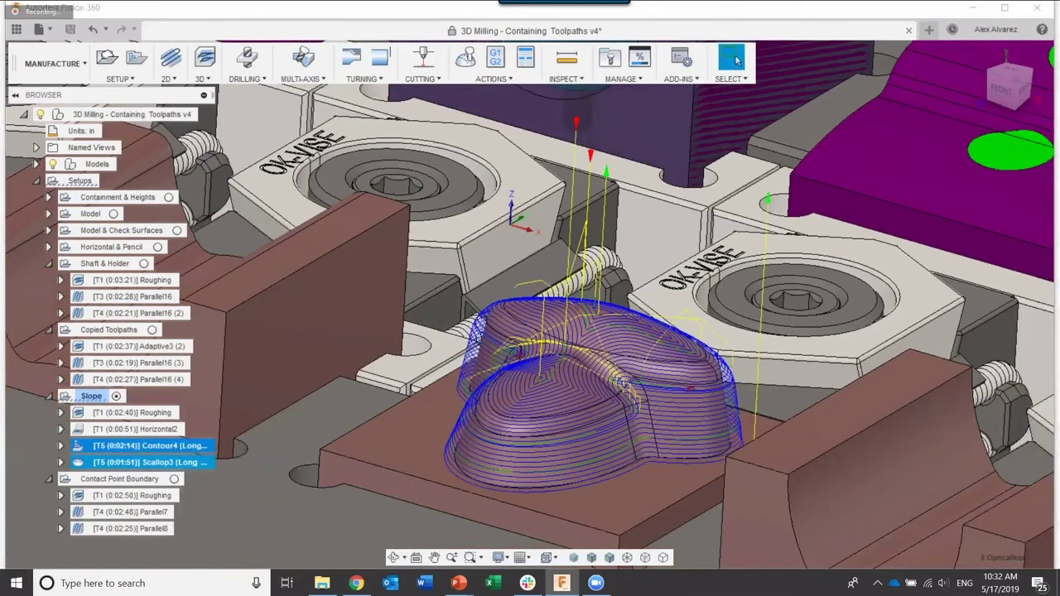
shift+middle_drag(580, 357, 548, 313)
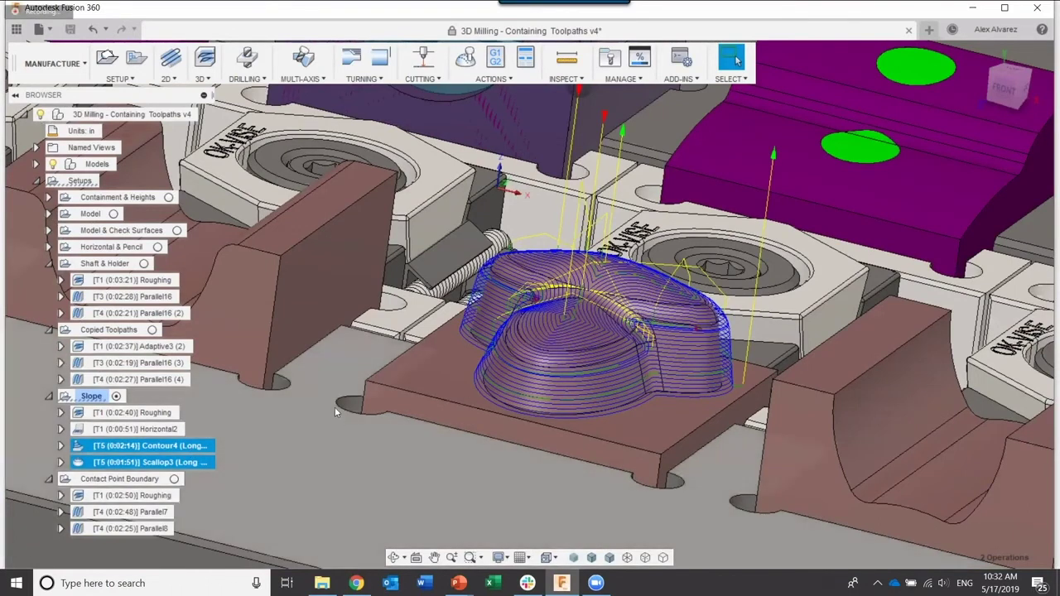
ctrl+click(207, 457)
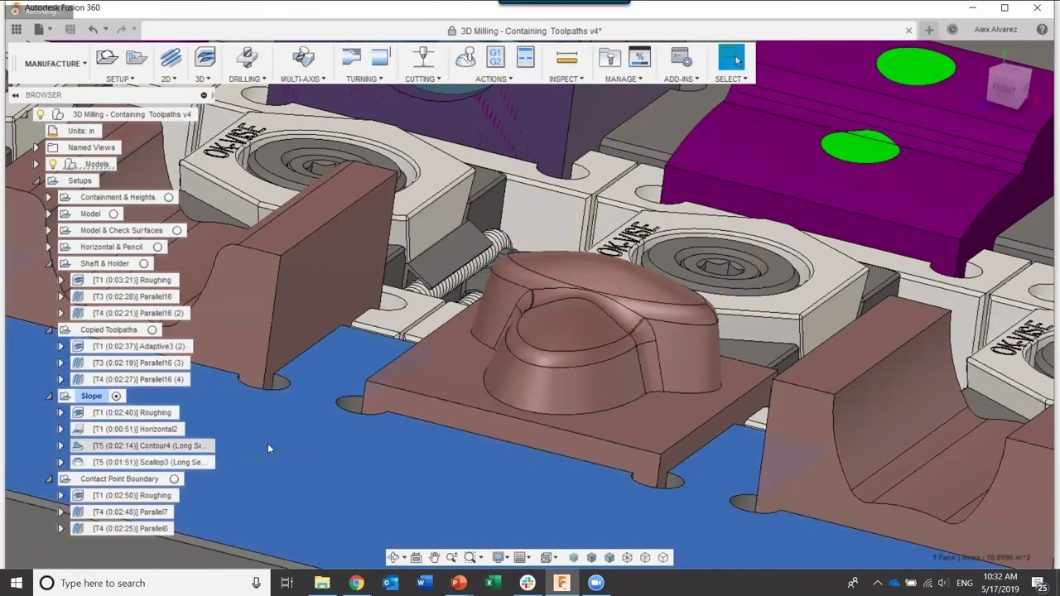
shift+middle_drag(325, 385, 534, 420)
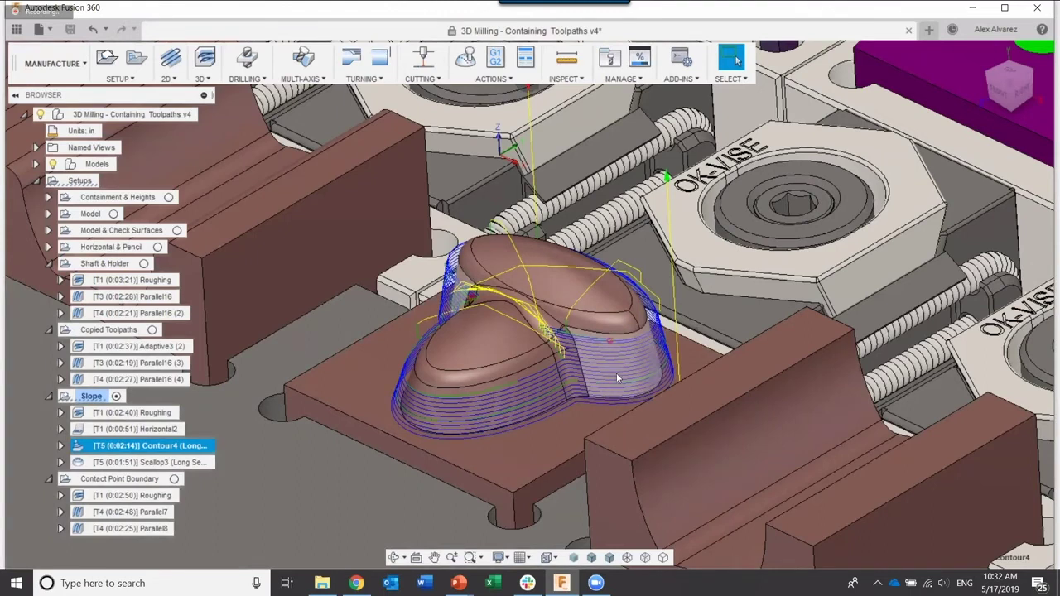
click(180, 461)
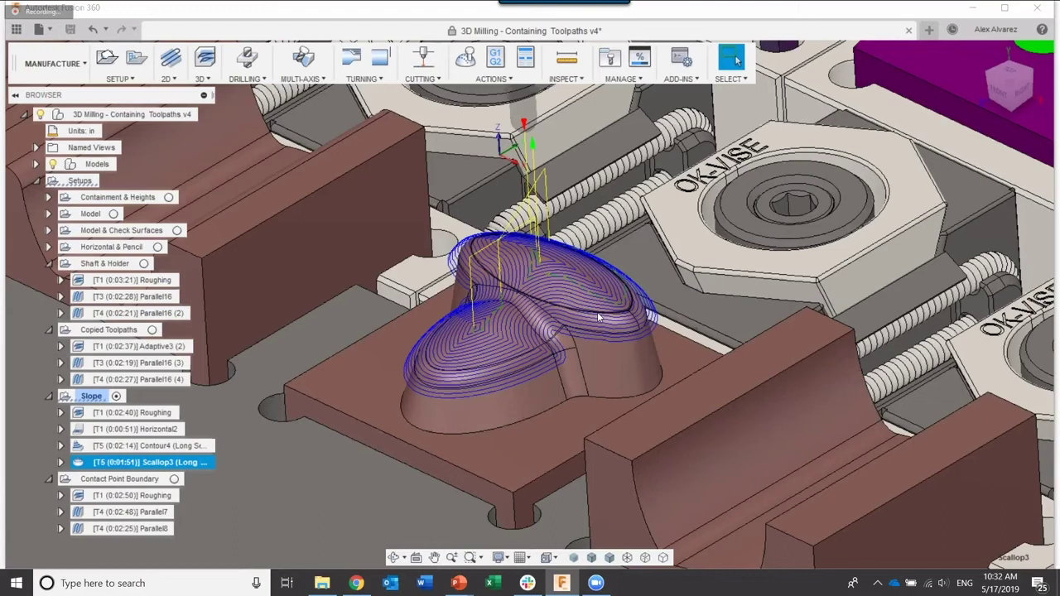
shift+middle_drag(562, 304, 218, 519)
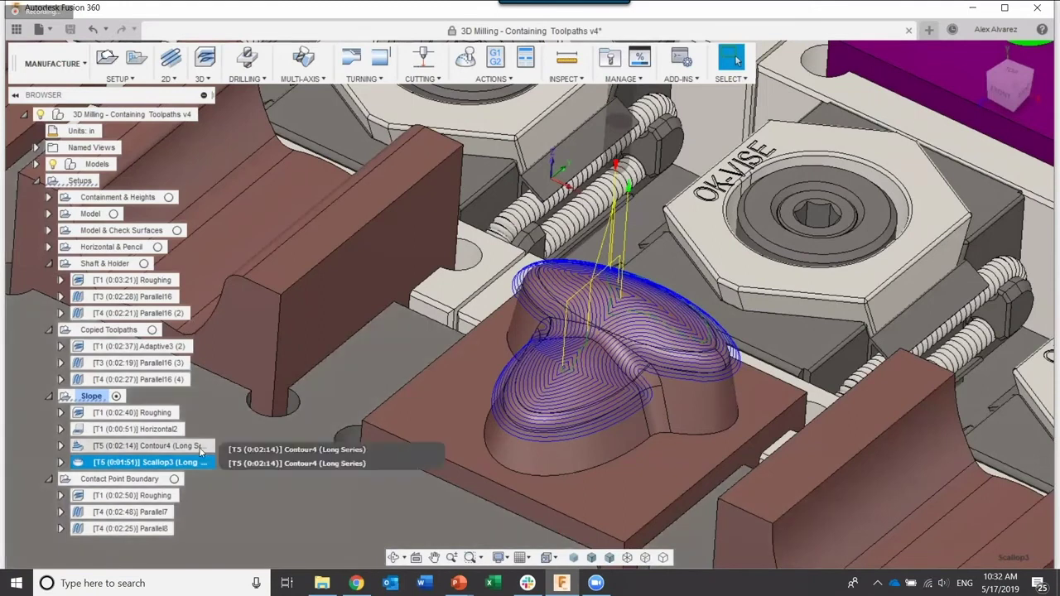
Set the Contour operation's From Slope Angle to 55 deg, regenerate it, and display the Scallop toolpath for comparison.
double_click(149, 445)
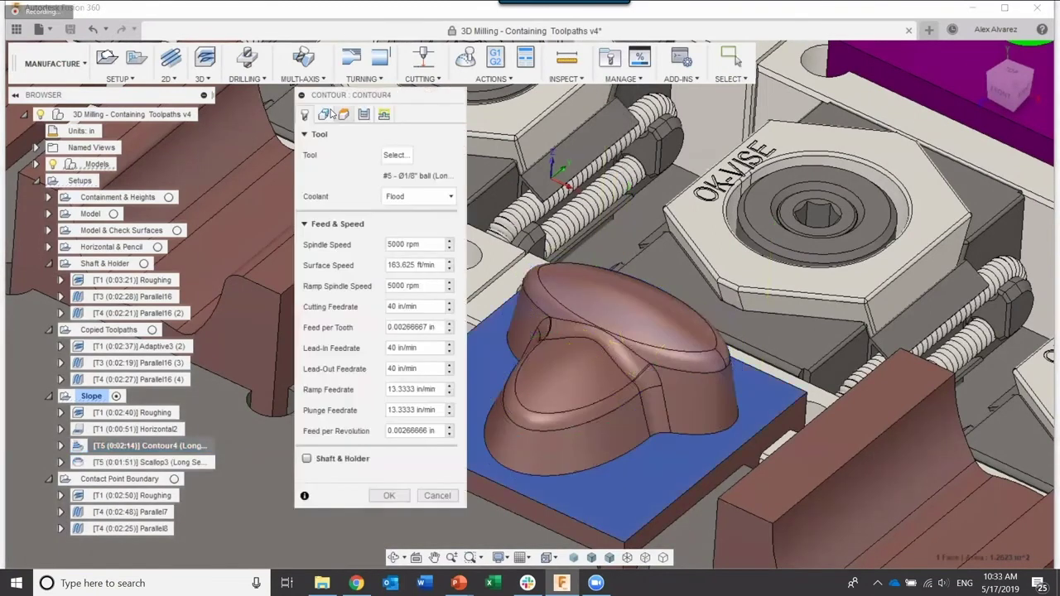
click(325, 114)
click(424, 286)
text(55)
key(Return)
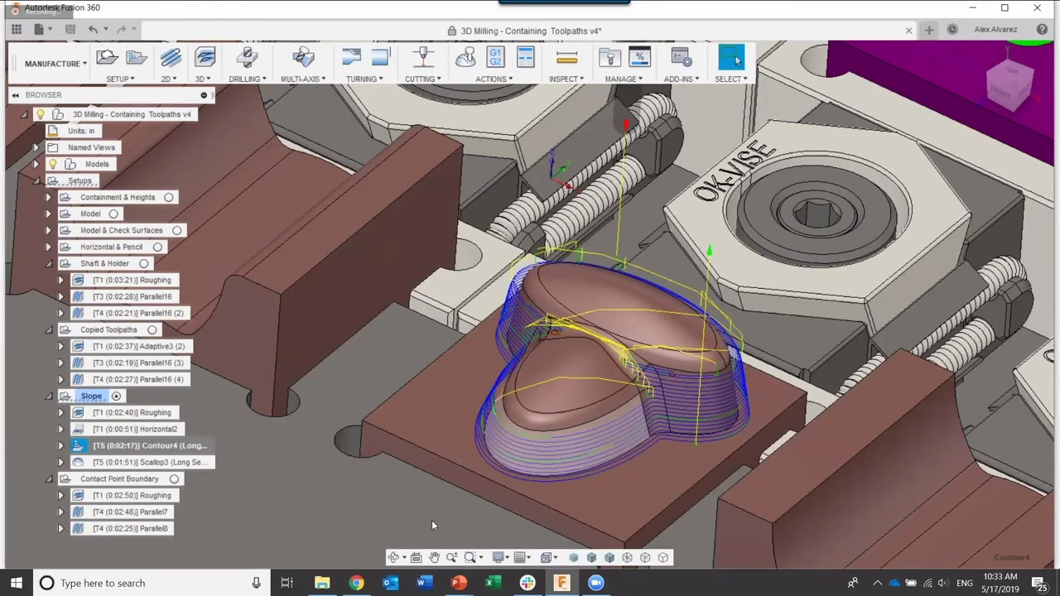
click(178, 463)
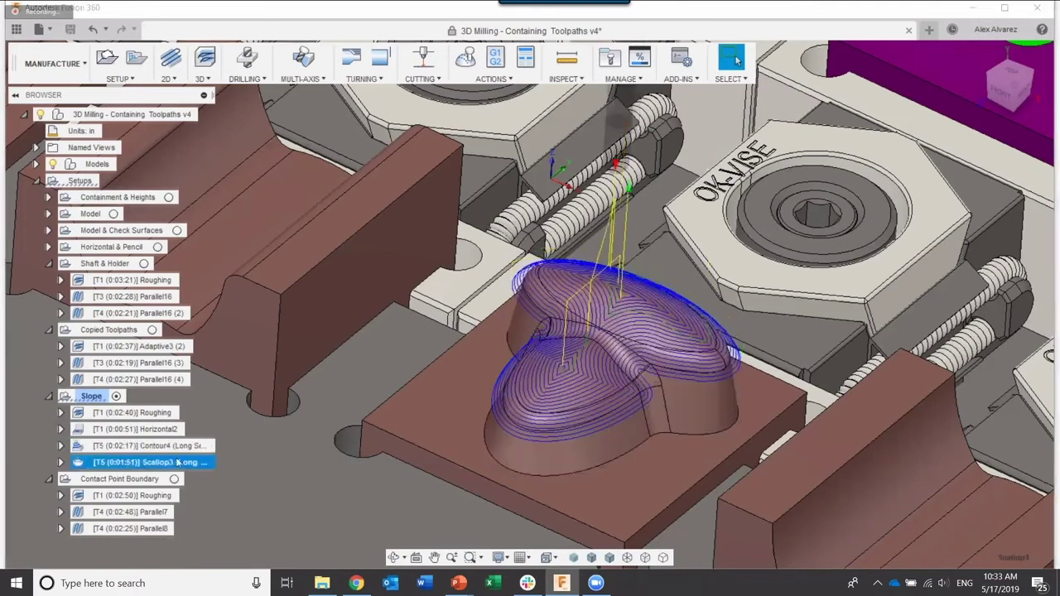
Display the Slope setup's Contour and Scallop toolpaths together and examine up close how they overlap on the part.
ctrl+click(149, 445)
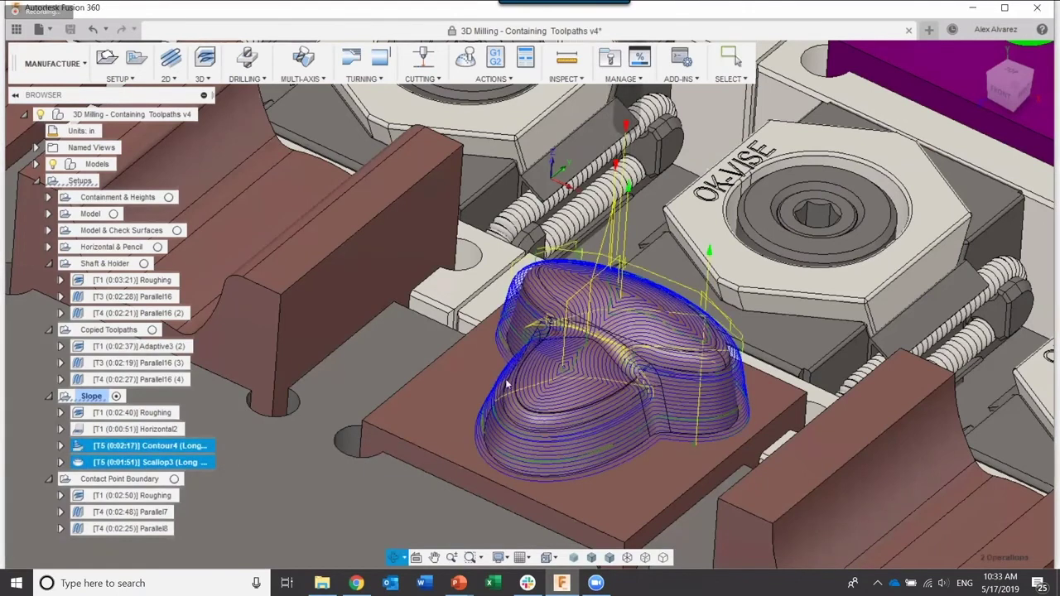
scroll(489, 348, up, 2)
scroll(488, 335, up, 4)
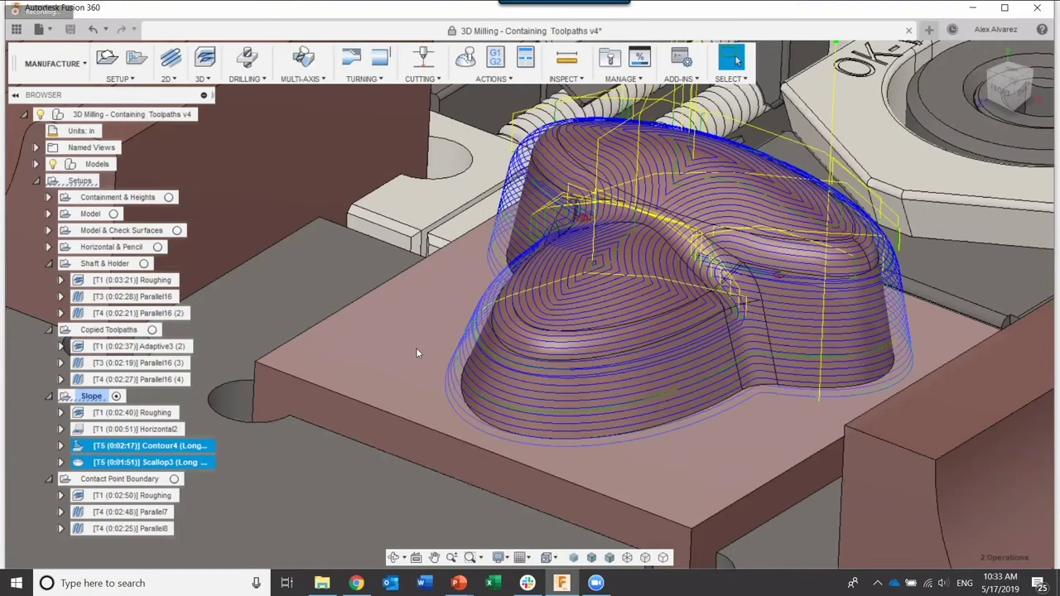
click(416, 353)
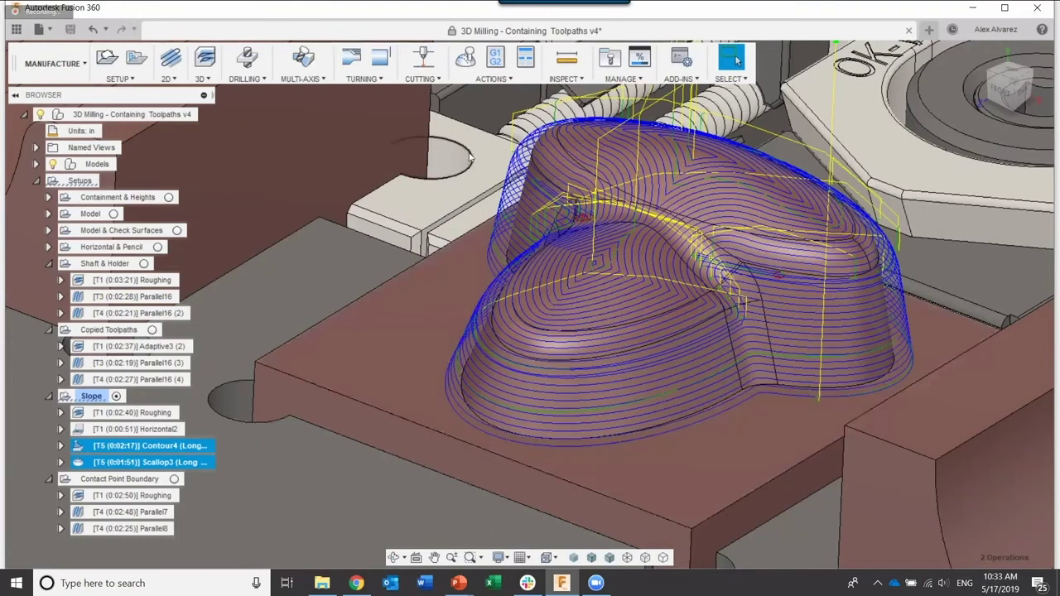
Create a derived Ramp operation from the Contour operation, keeping its inherited tool, slope limits and passes, and generate the toolpath.
click(168, 448)
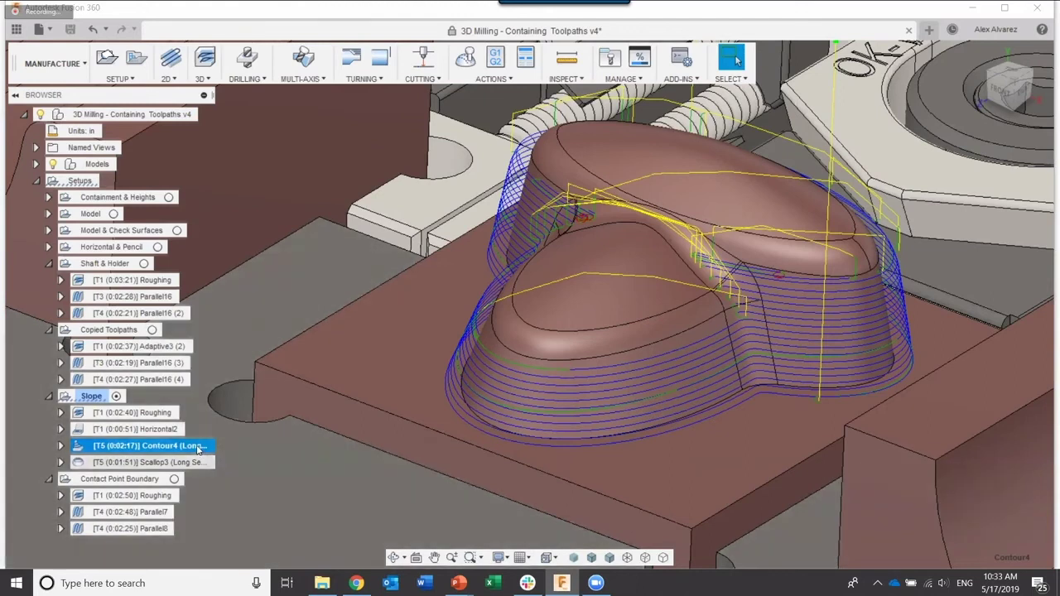
right_click(201, 448)
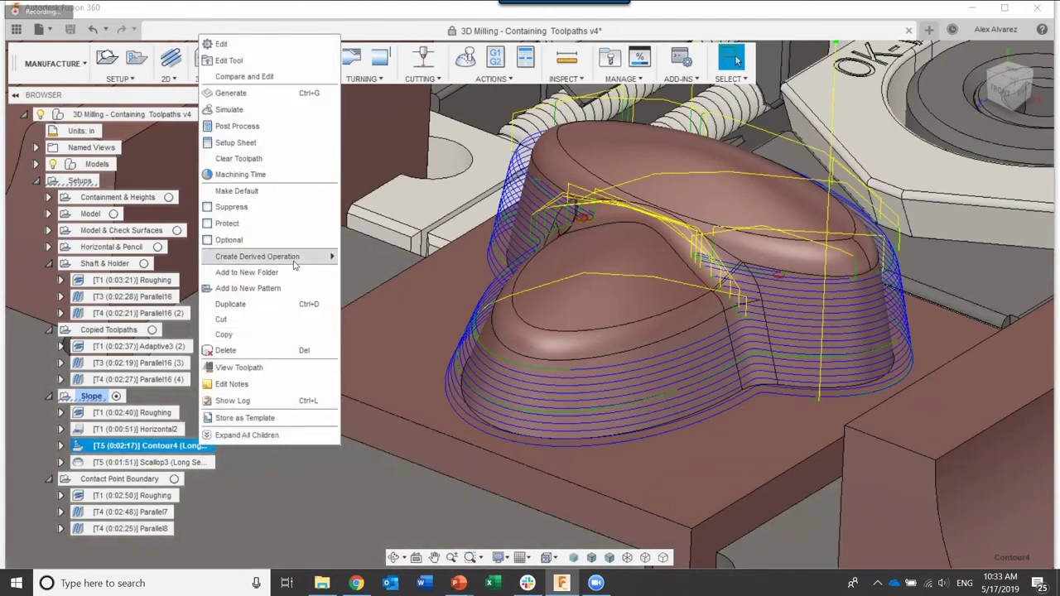
mouse_move(303, 258)
mouse_move(372, 270)
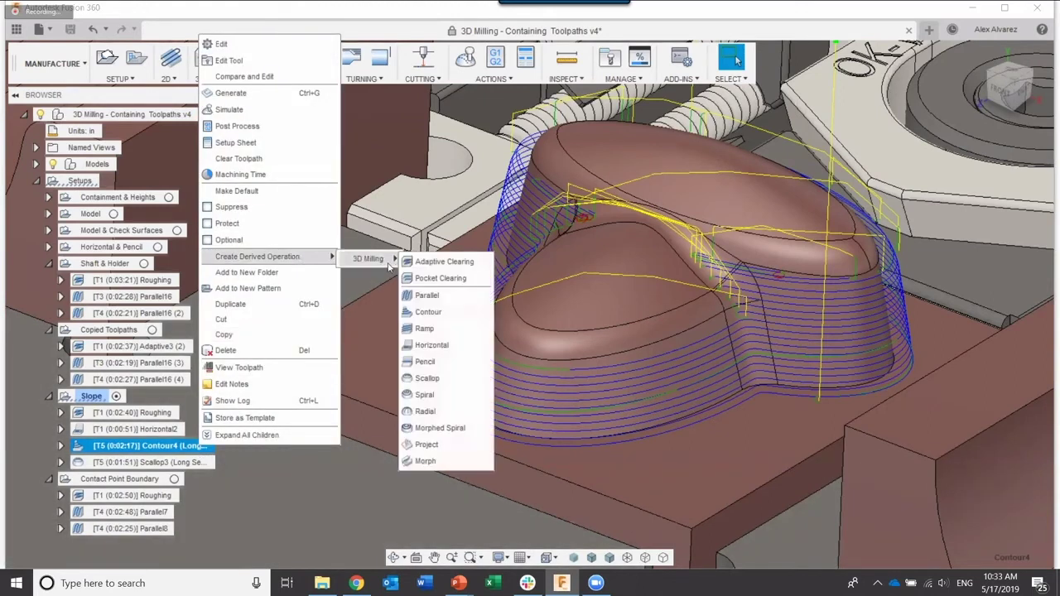
click(424, 329)
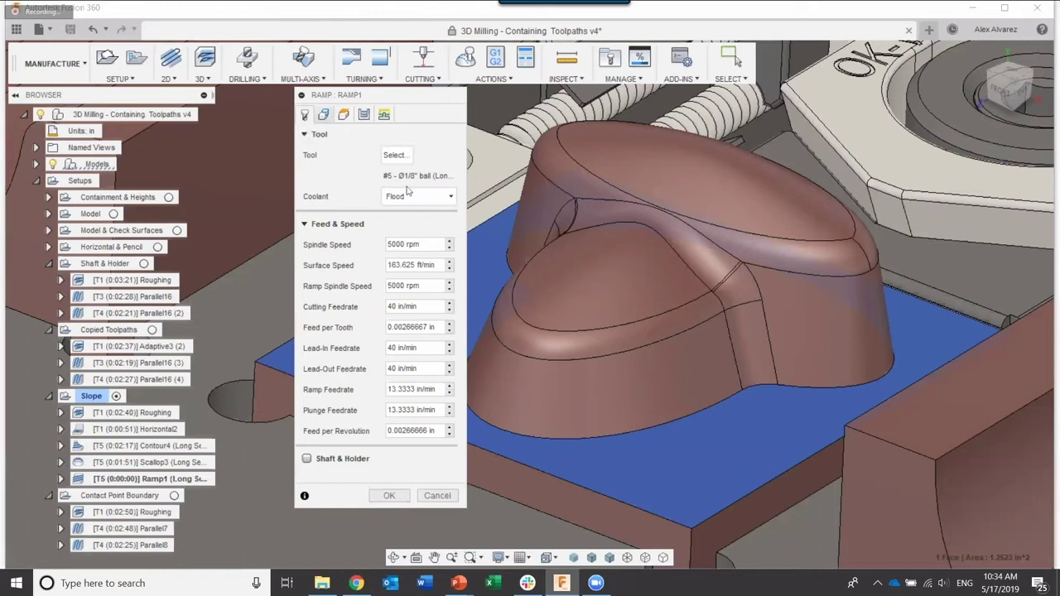
click(322, 116)
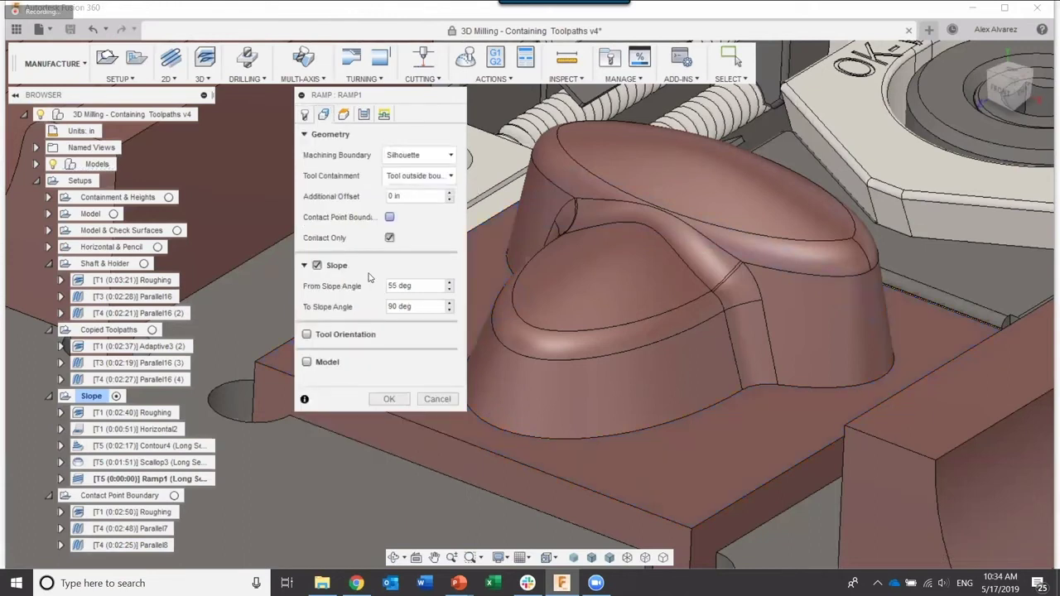
click(363, 115)
click(364, 115)
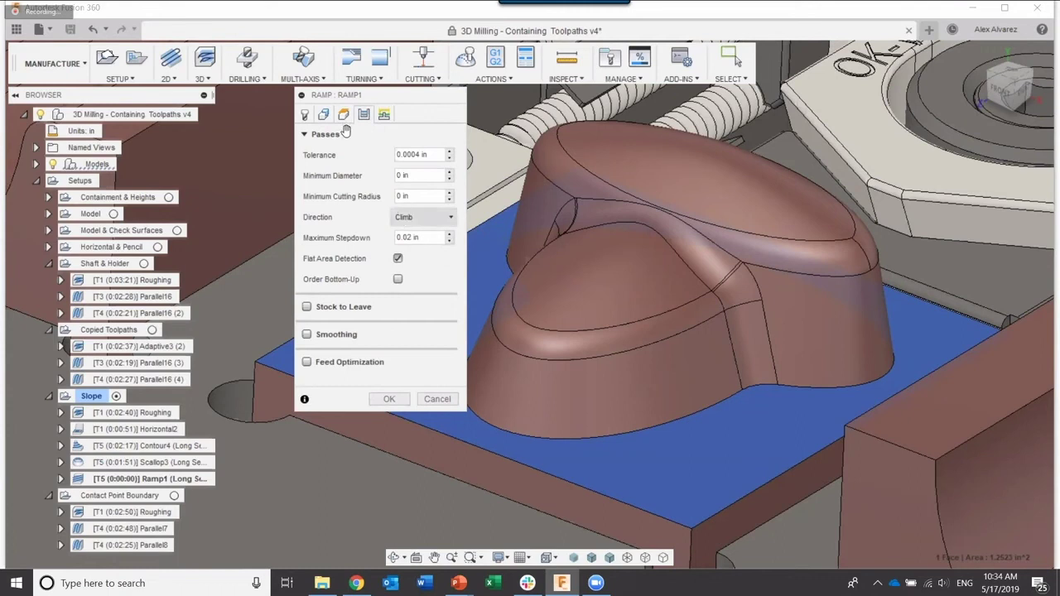
click(388, 399)
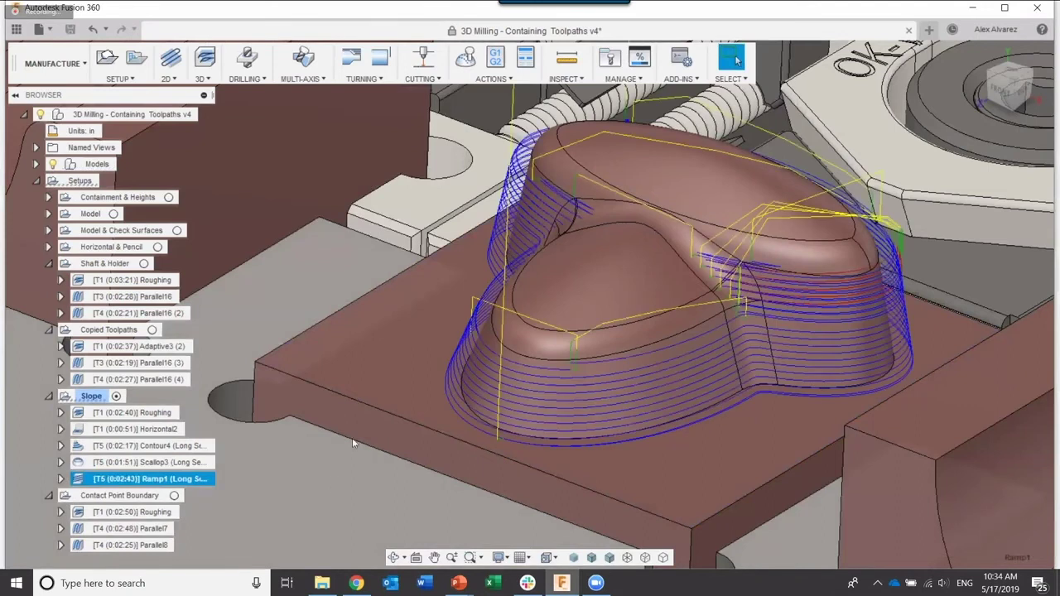
Compare the Ramp toolpath with the Contour toolpath on the steep walls by displaying them alternately.
scroll(374, 414, up, 5)
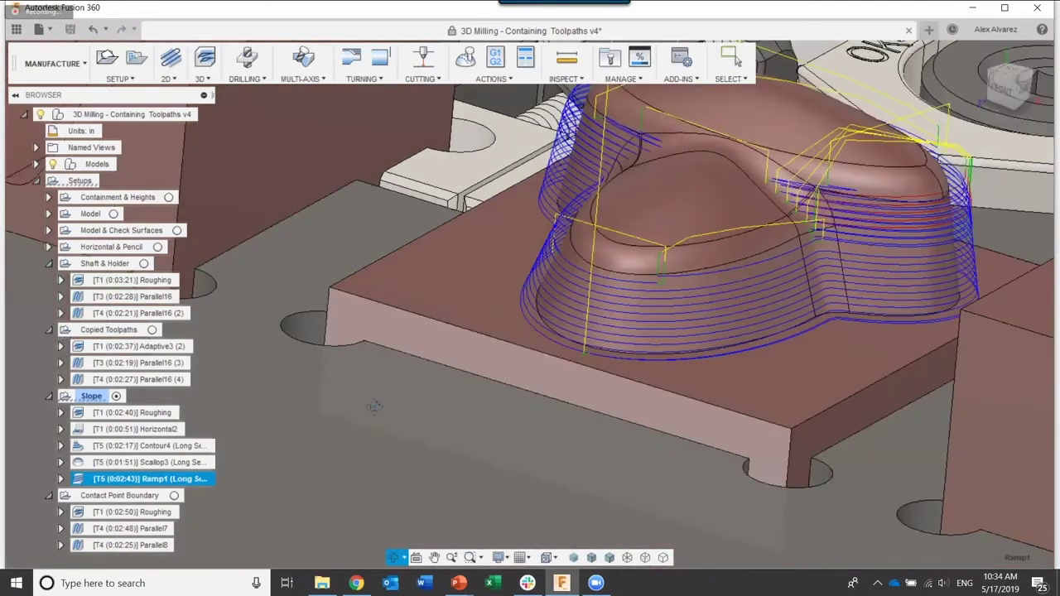
shift+middle_drag(375, 406, 785, 181)
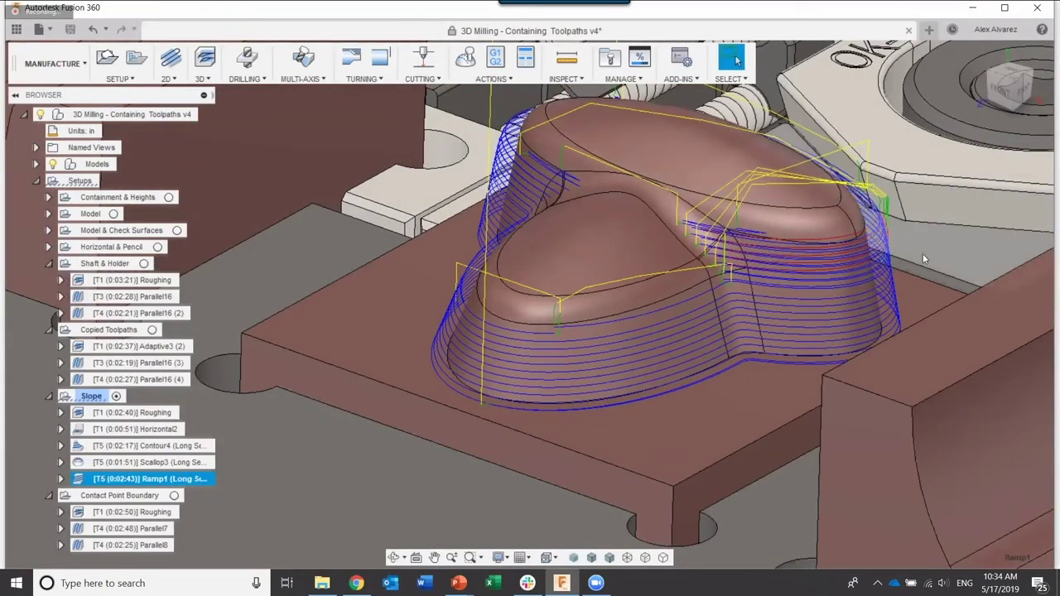
click(181, 452)
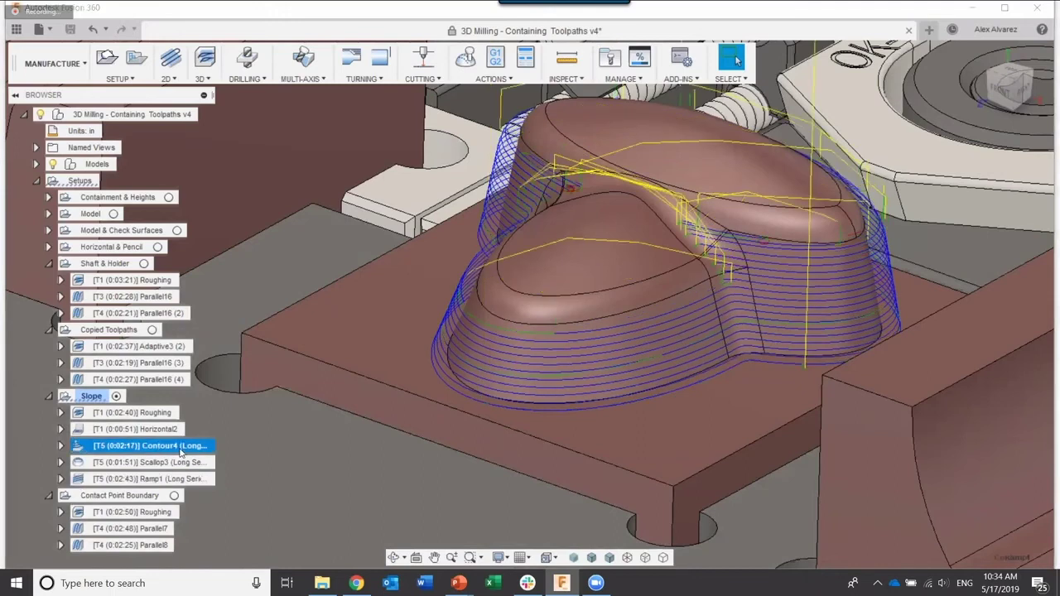
click(175, 479)
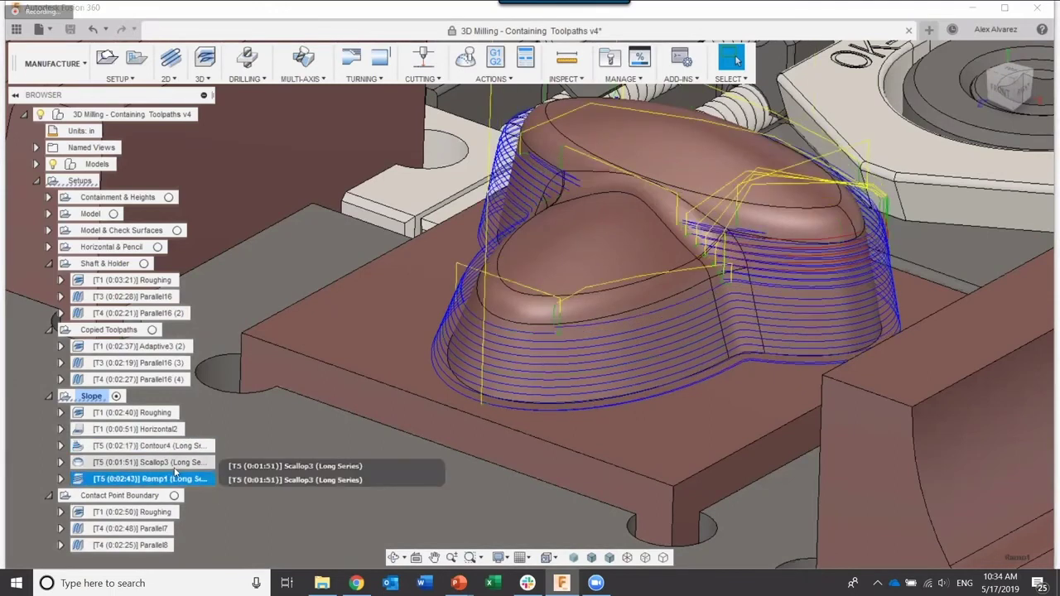
click(179, 447)
click(175, 479)
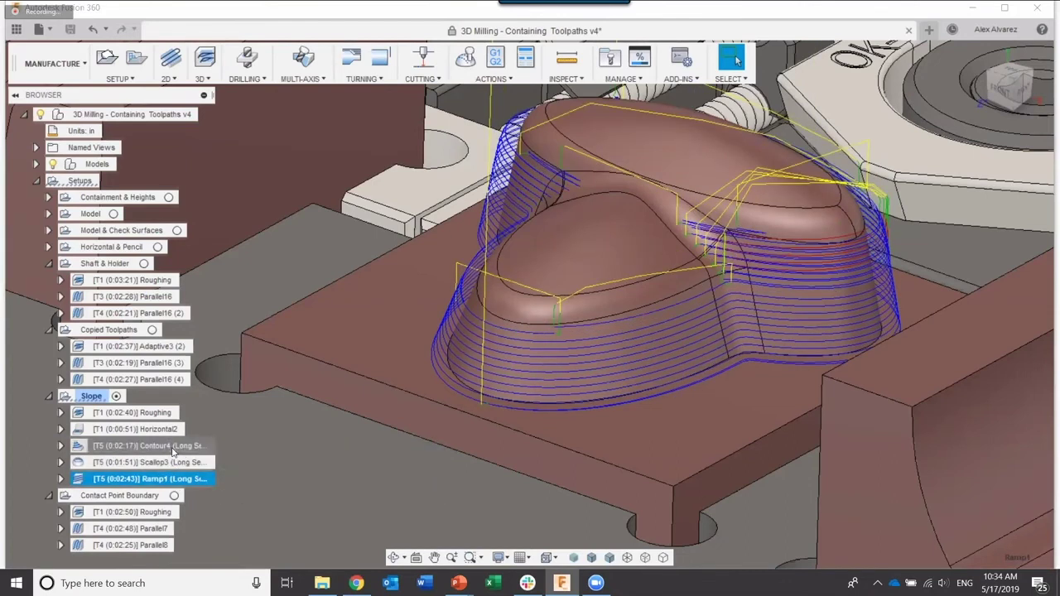
click(175, 448)
Delete the derived Ramp operation from the Slope setup and display the Contour and Scallop toolpaths in turn.
click(178, 482)
right_click(178, 482)
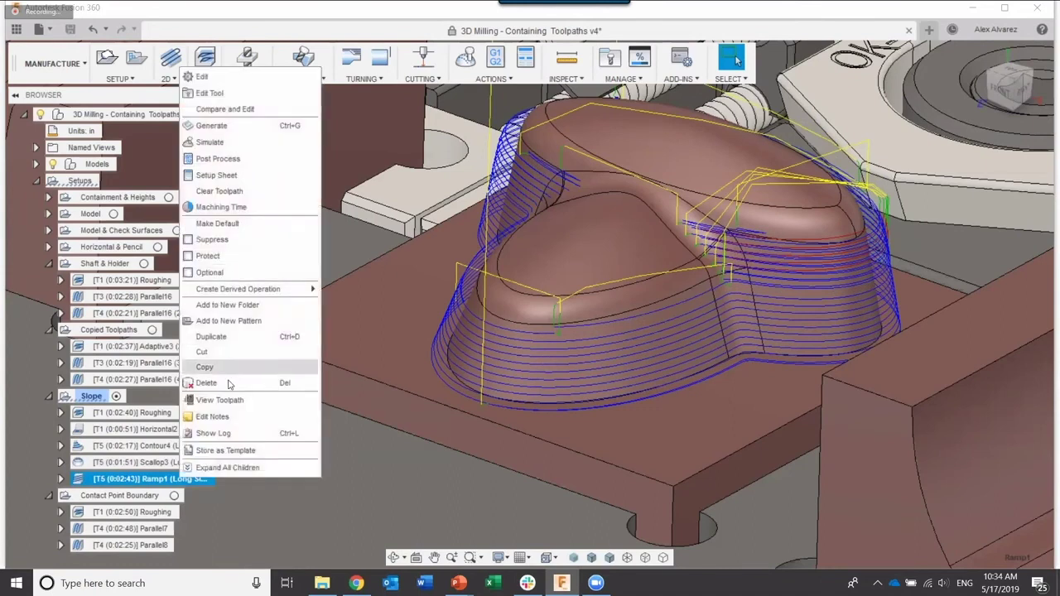
click(207, 382)
click(175, 447)
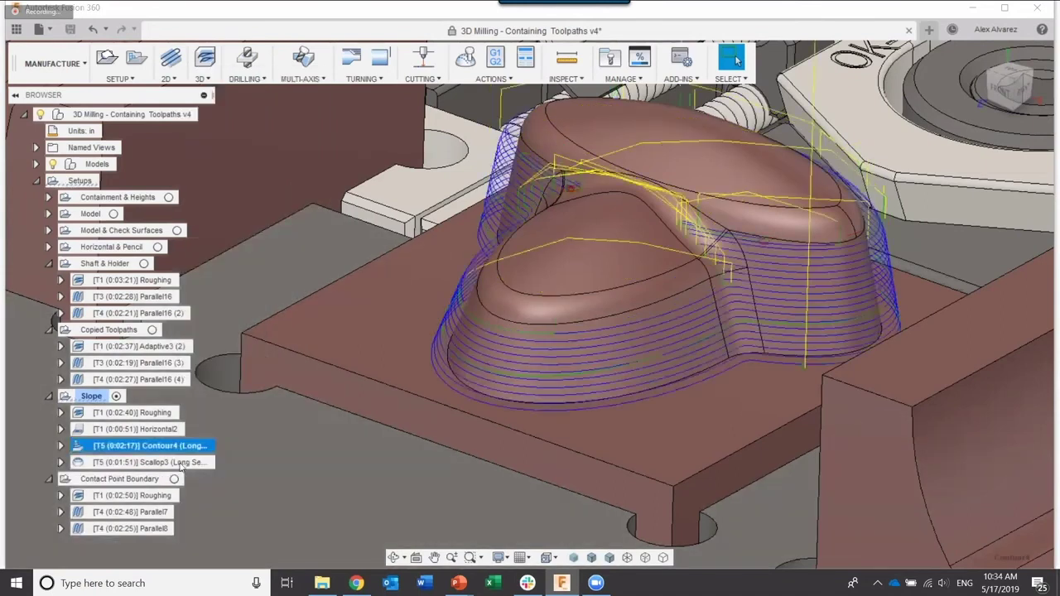
click(180, 465)
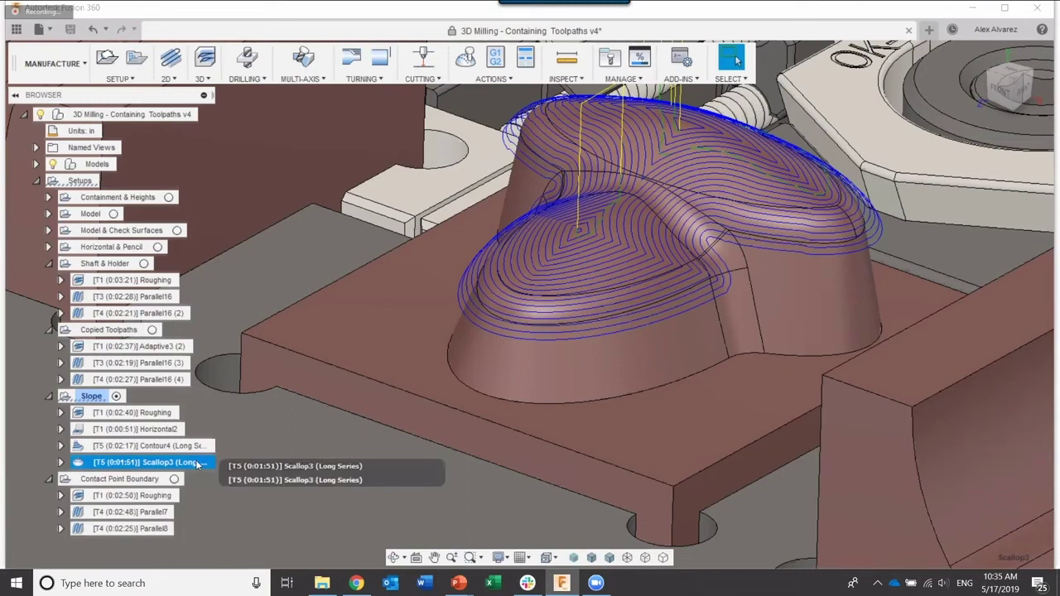
Display the Contact Point Boundary setup's Roughing toolpath, and delete the setup's Parallel7 and Parallel8 operations.
scroll(481, 273, down, 5)
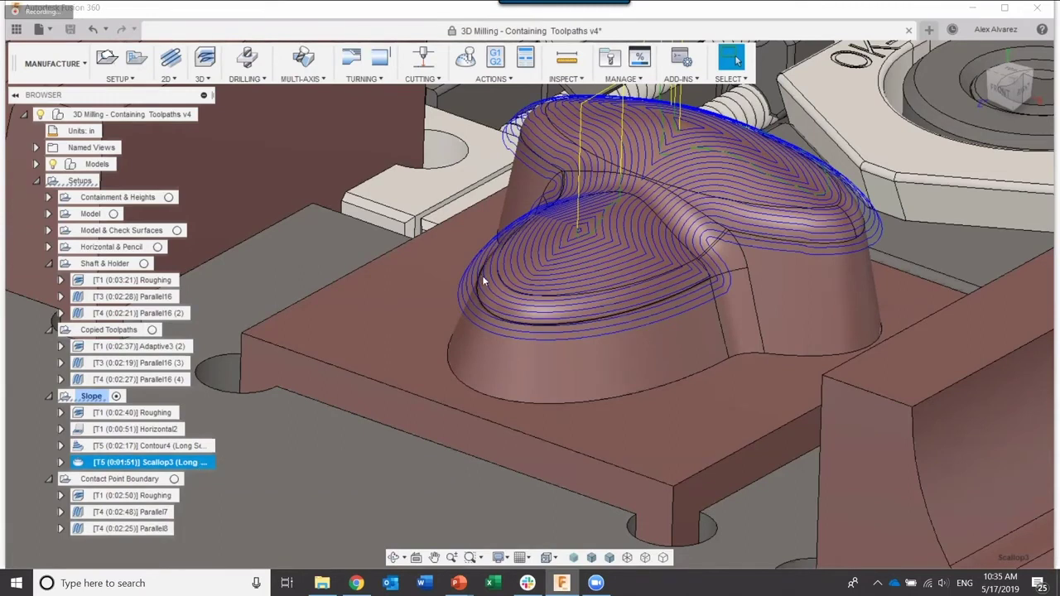
scroll(436, 367, down, 3)
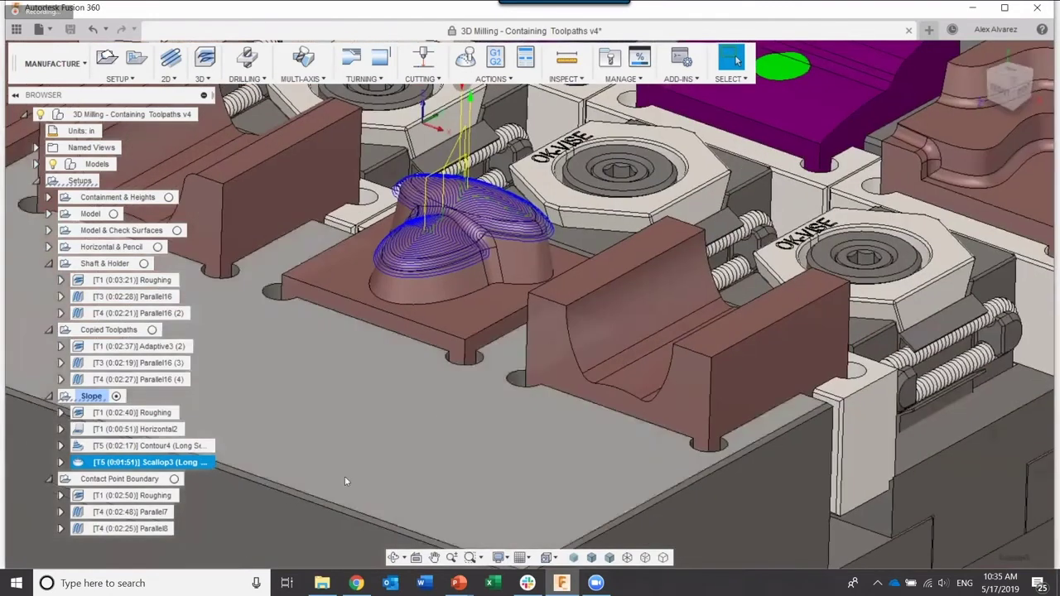
scroll(443, 421, up, 1)
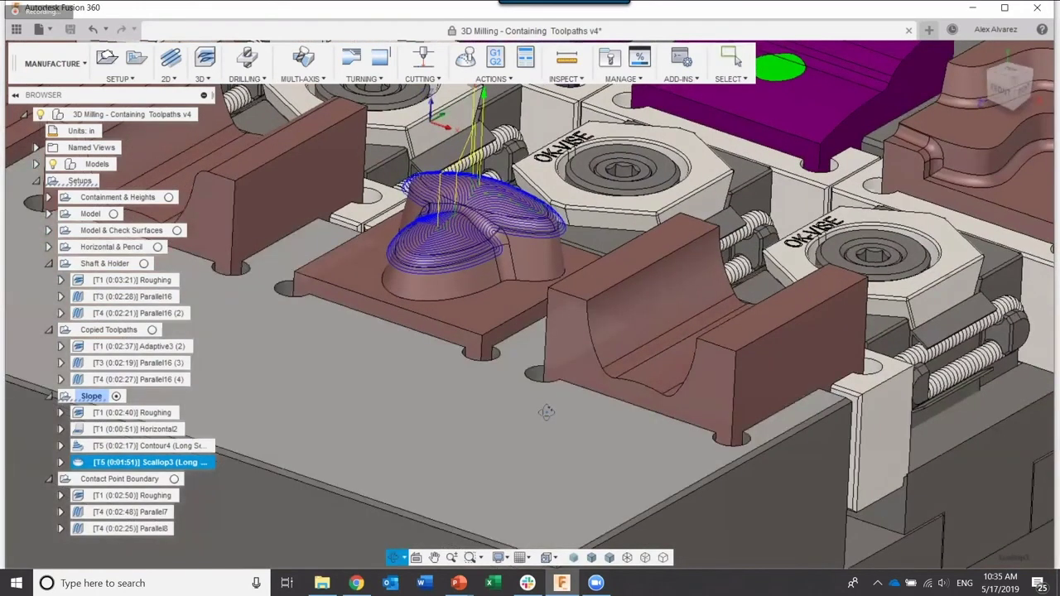
middle_drag(216, 468, 170, 496)
click(161, 497)
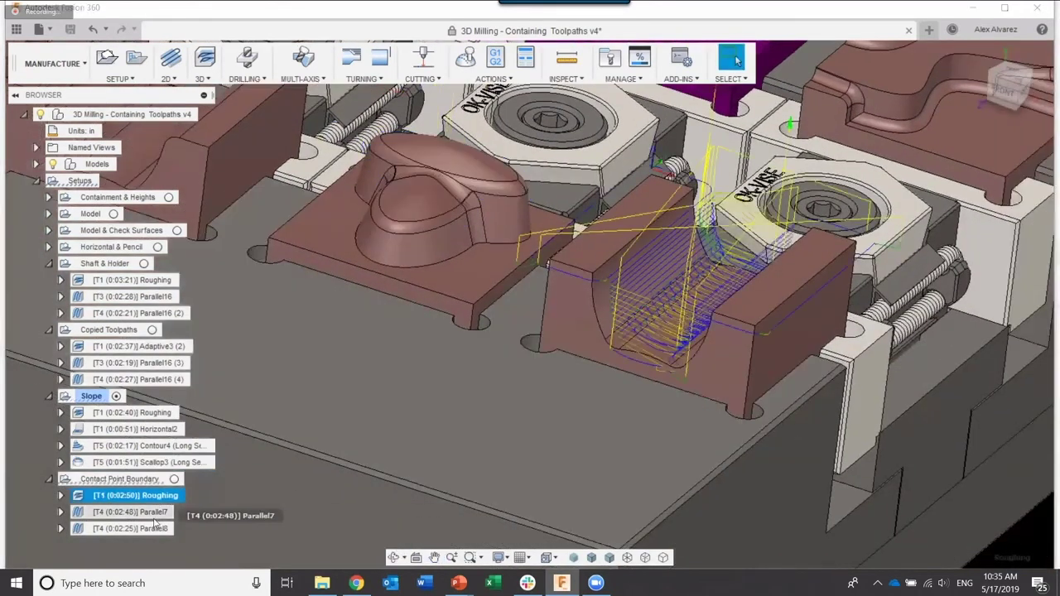
click(149, 514)
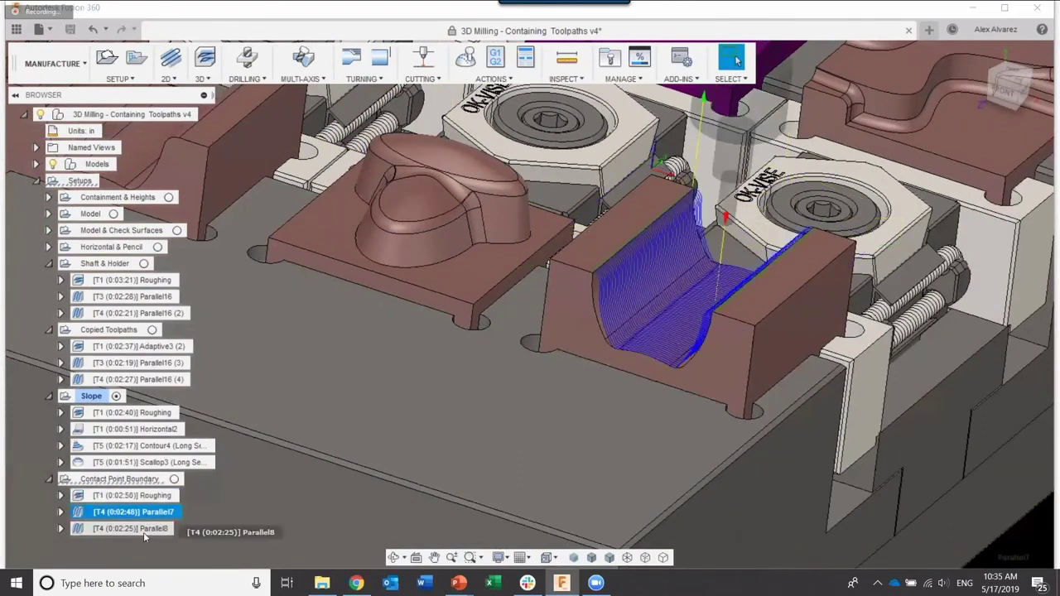
ctrl+click(143, 531)
key(Delete)
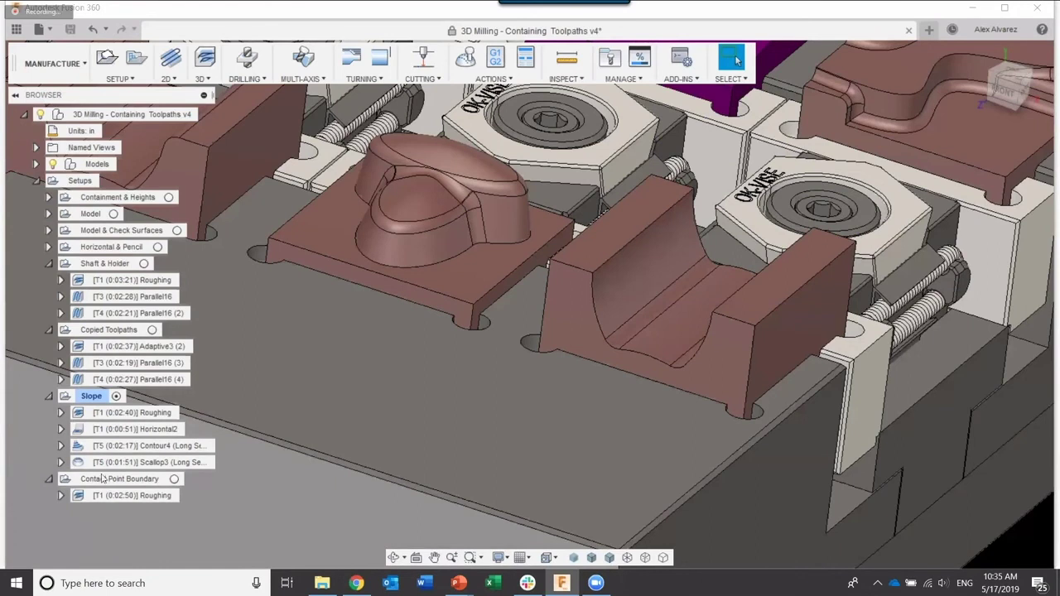
Activate the Contact Point Boundary setup and start a 3D Parallel operation with tool 5, the 1/8" ball (Long Series).
scroll(421, 343, down, 5)
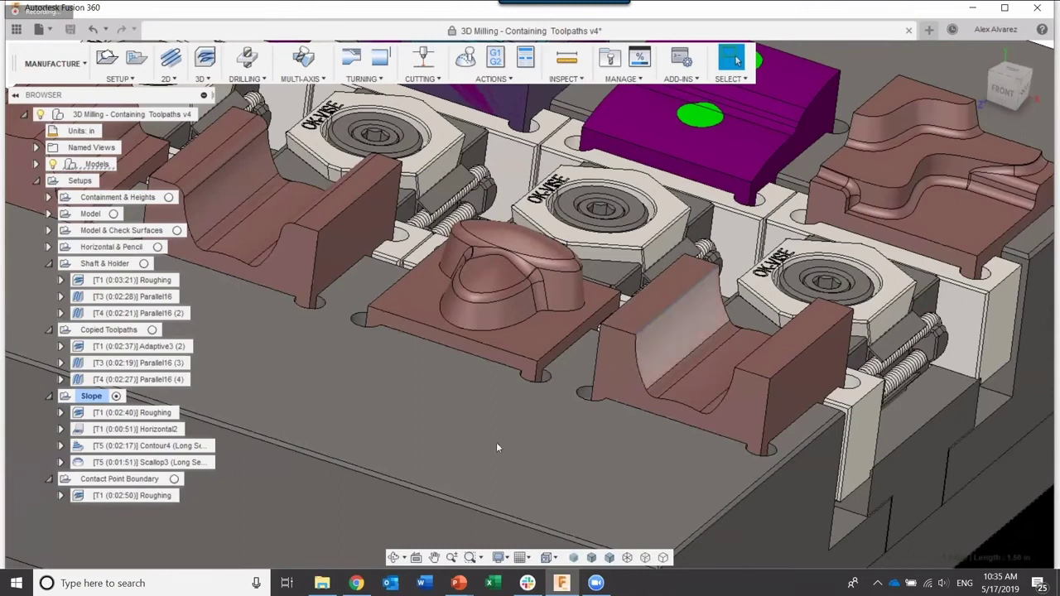
click(170, 483)
click(174, 481)
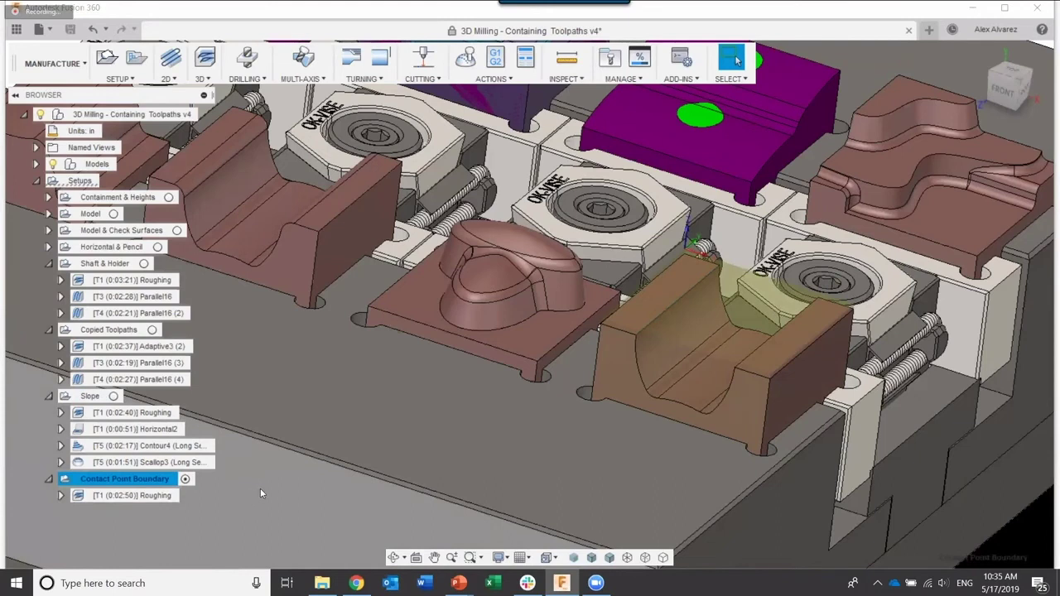
click(207, 80)
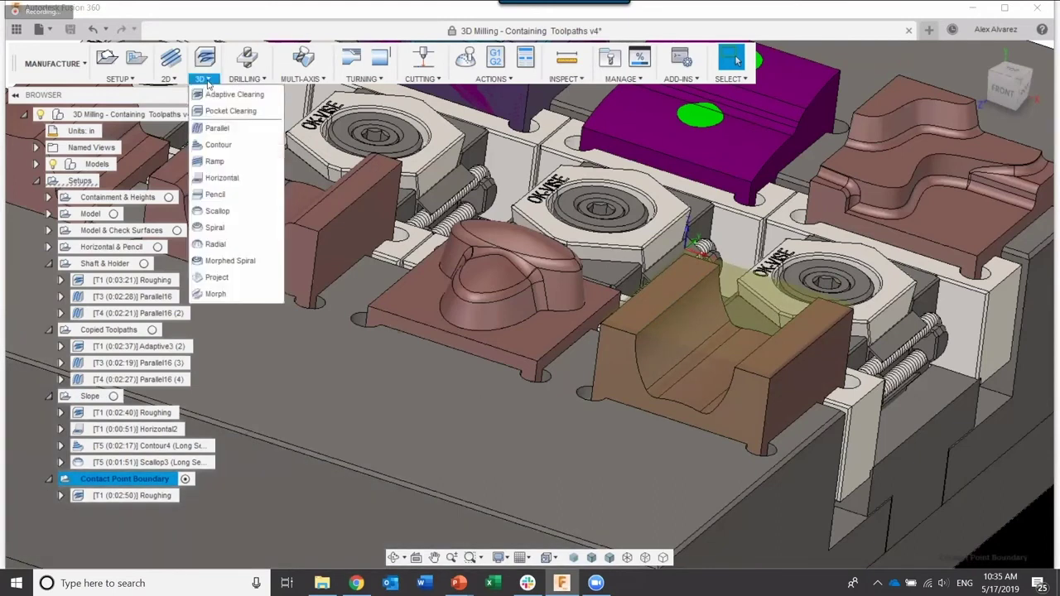
click(214, 128)
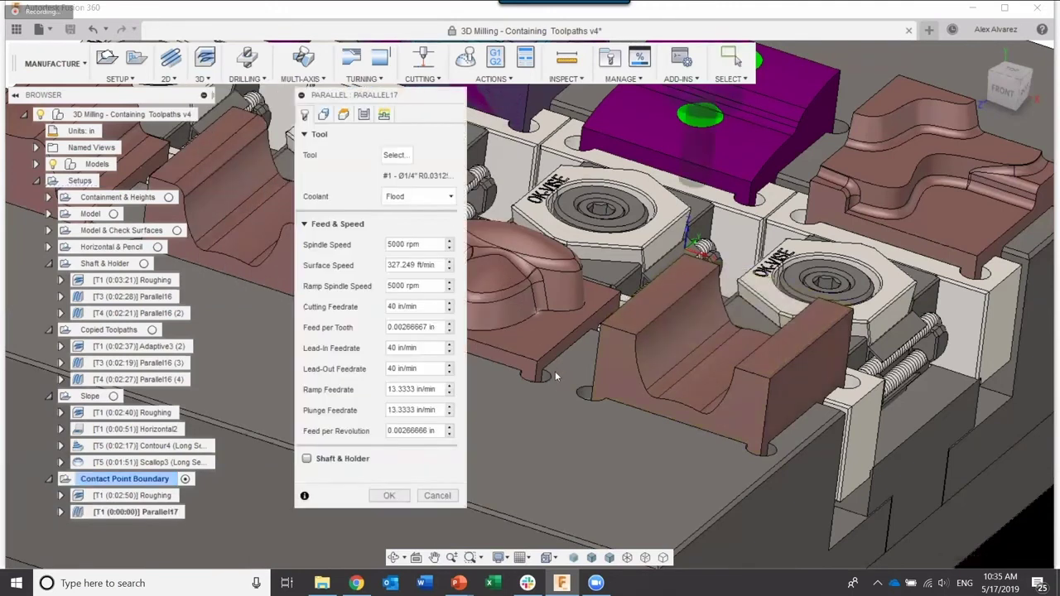
click(396, 156)
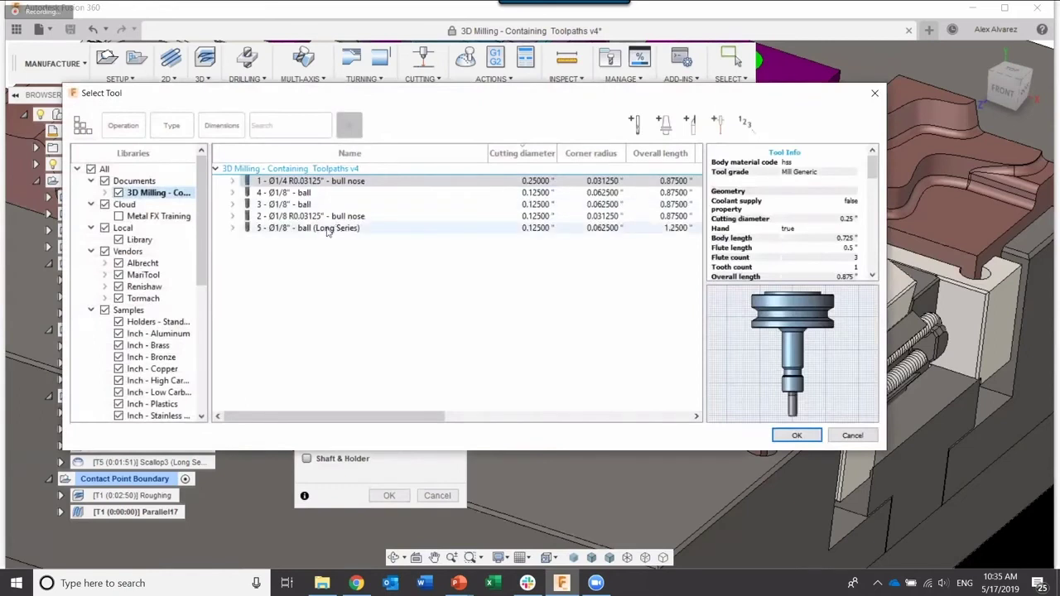
click(319, 229)
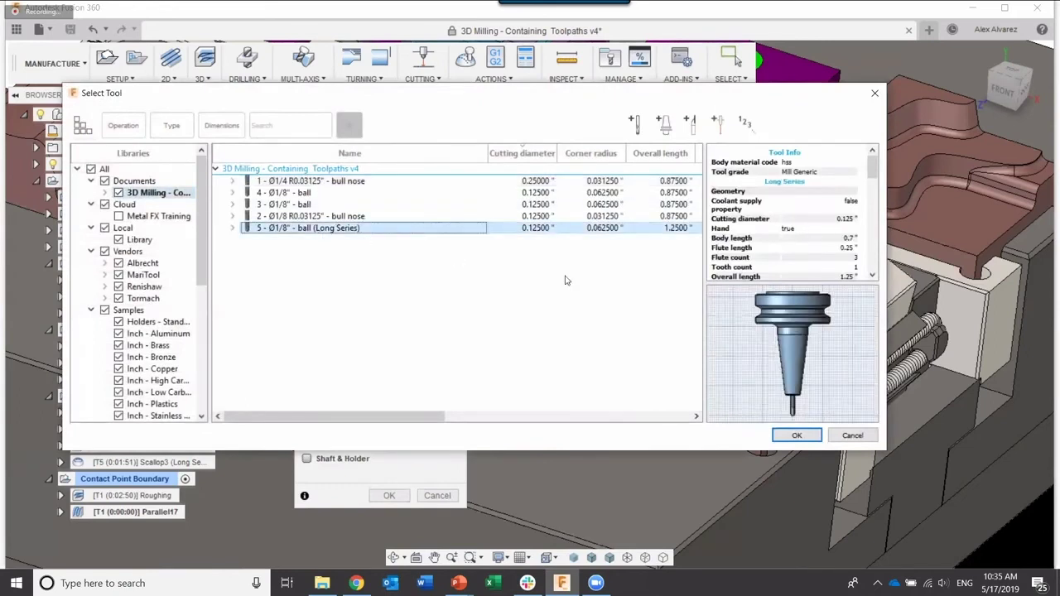
click(794, 436)
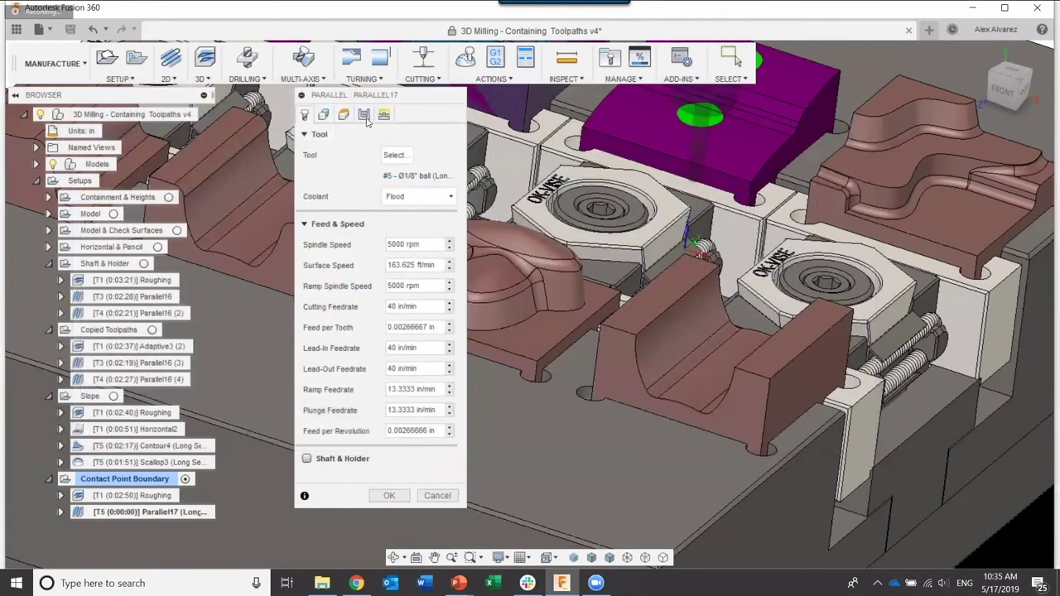
Set the new Parallel operation's stepover to 0.02 in and generate its toolpath on the channel part.
click(364, 116)
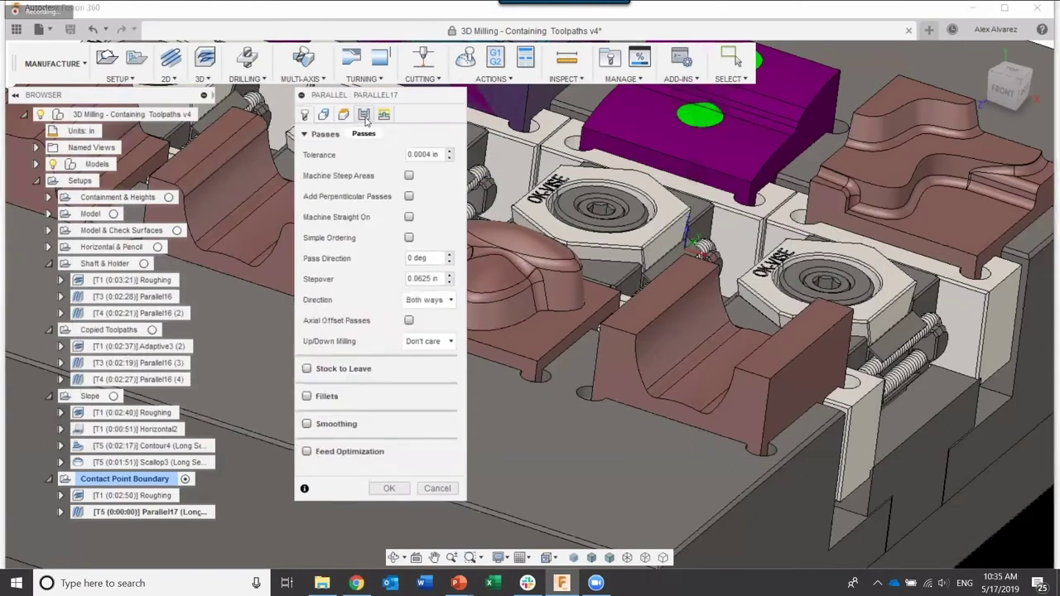
click(441, 279)
text(02)
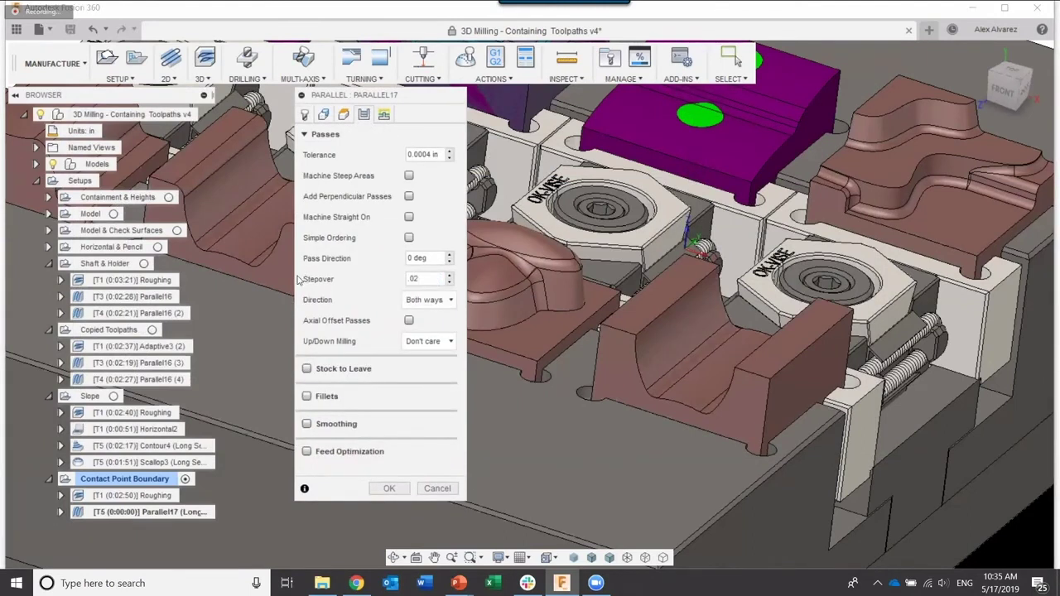
key(Return)
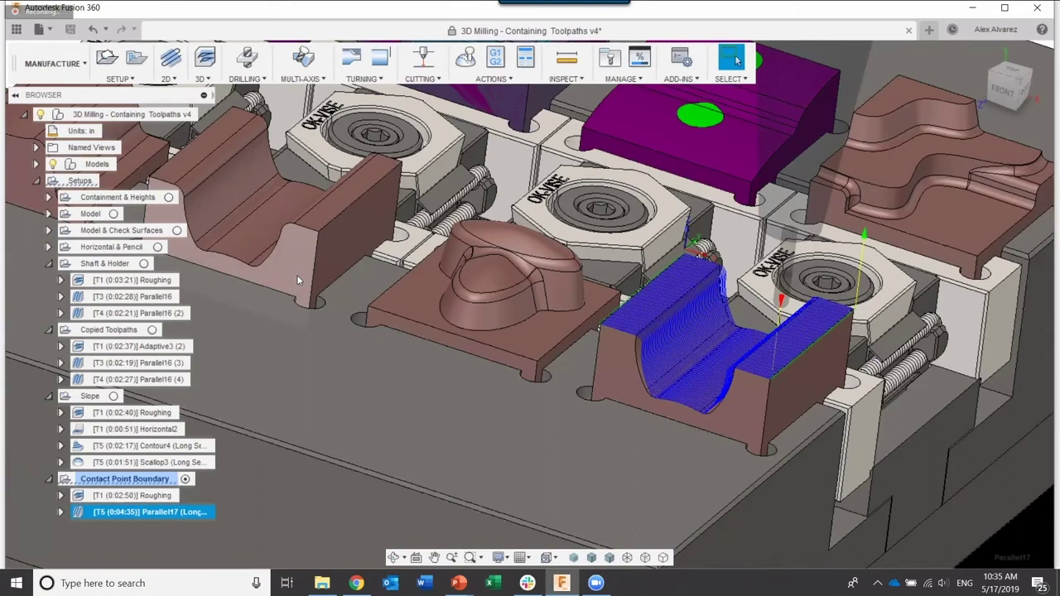
scroll(690, 319, up, 2)
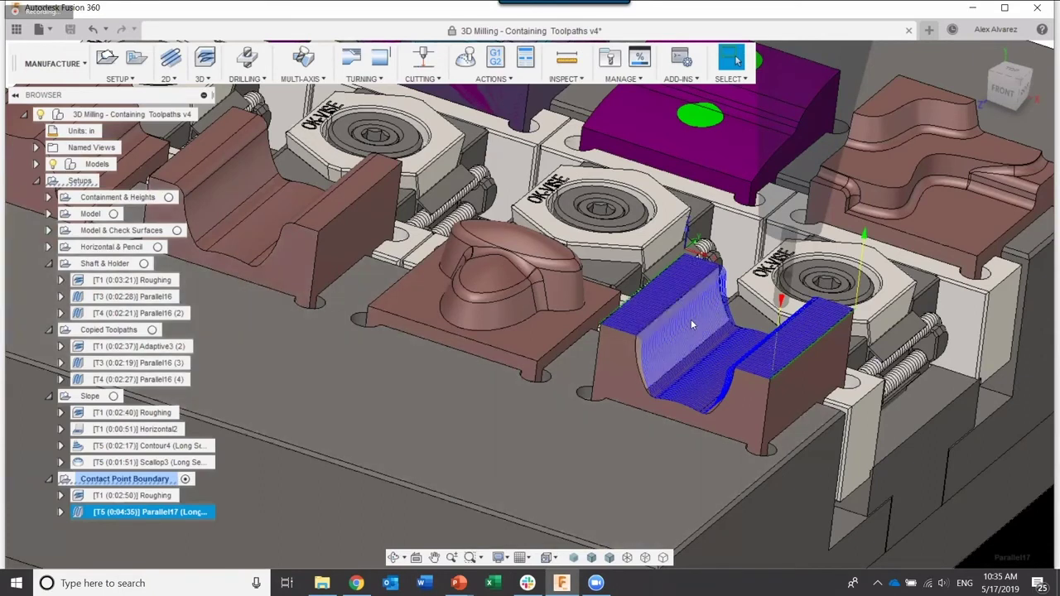
Examine the Parallel toolpath across the channel part from several angles, comparing it with the Roughing toolpath and the setup's stock.
scroll(584, 327, up, 5)
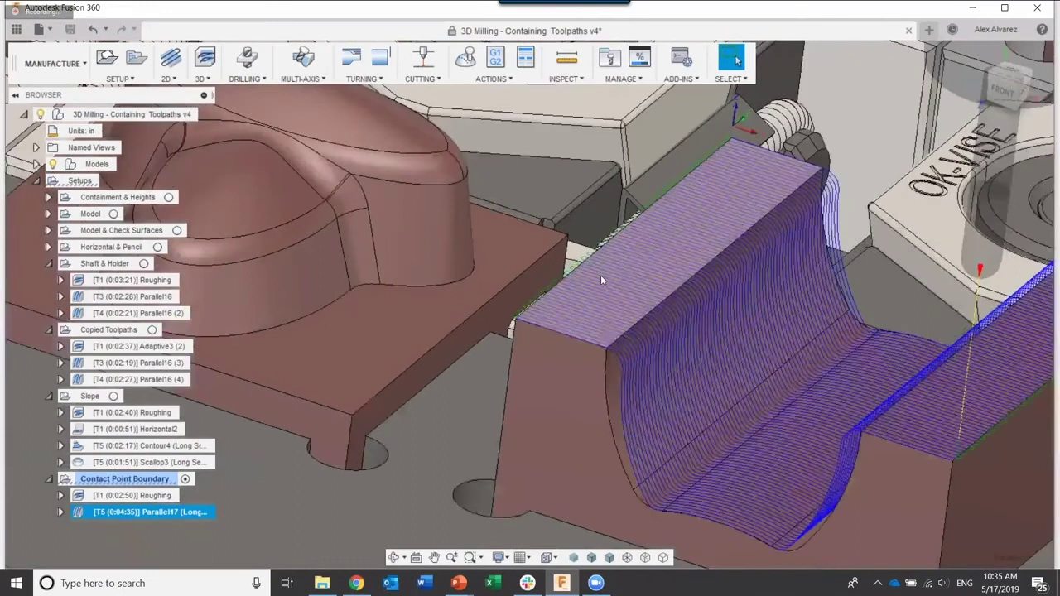
shift+middle_drag(600, 276, 635, 250)
scroll(636, 250, down, 2)
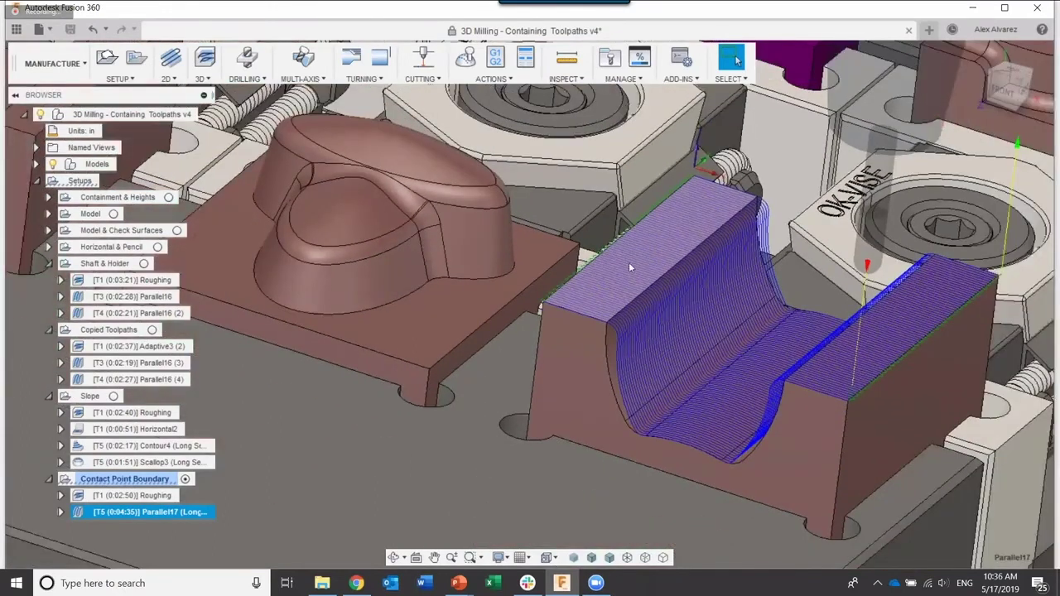
click(132, 495)
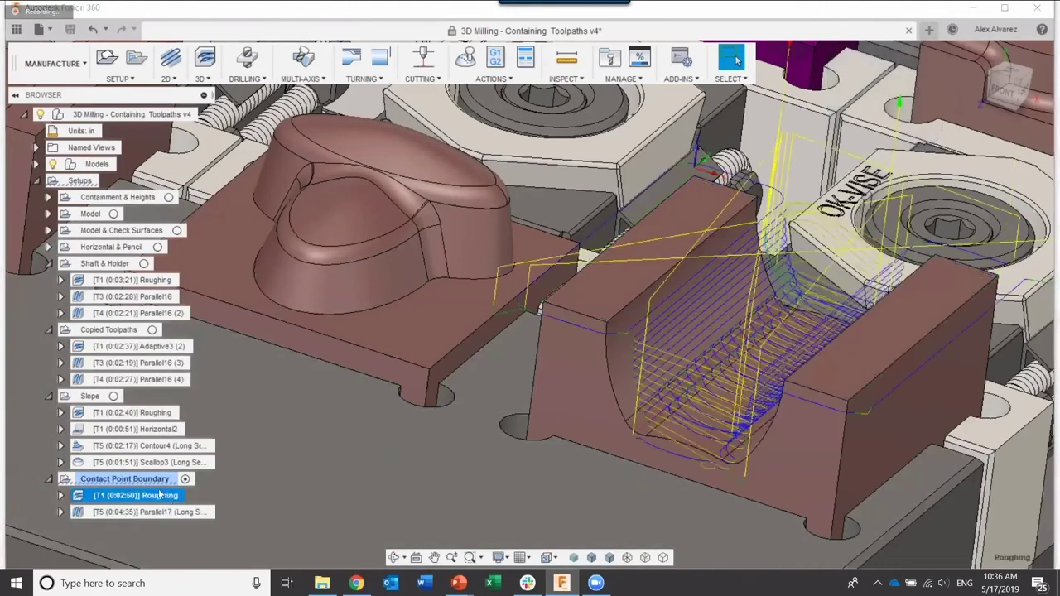
click(152, 480)
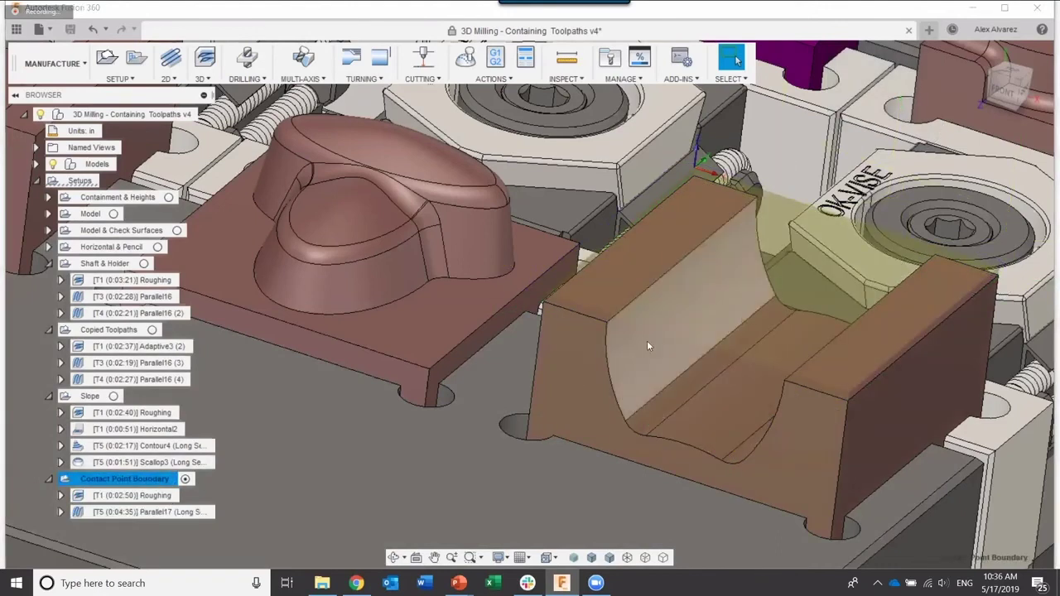
click(158, 509)
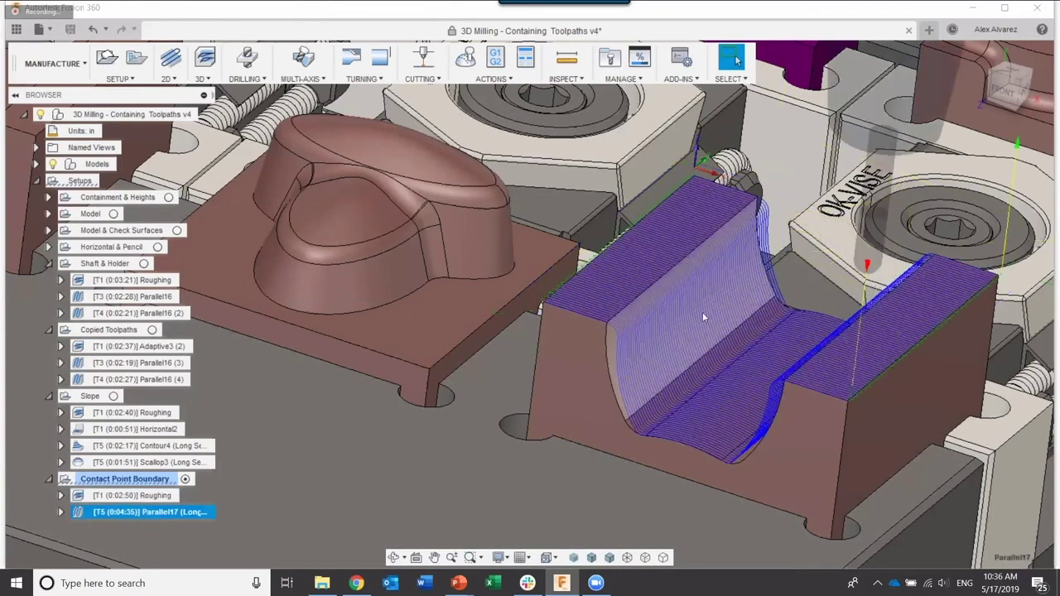
shift+middle_drag(702, 312, 636, 317)
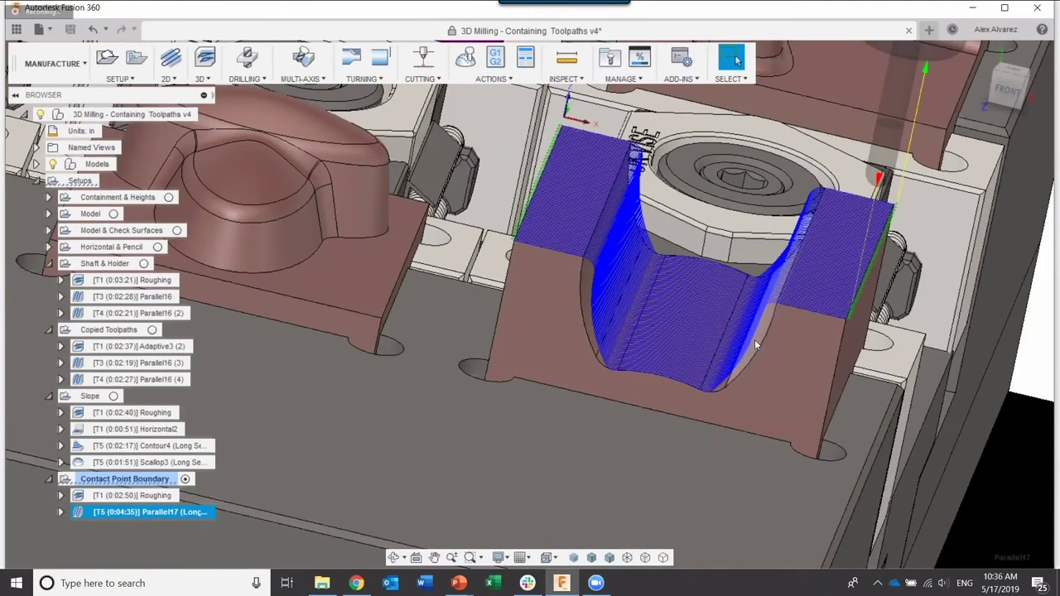
shift+middle_drag(754, 344, 579, 261)
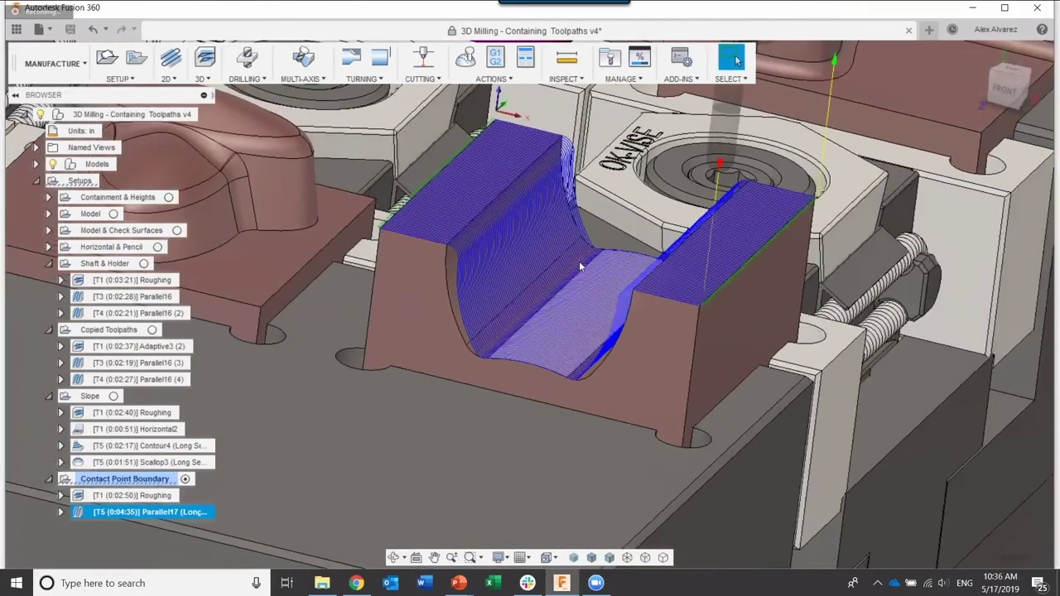
Edit the Contact Point Boundary setup's Parallel operation and set its machining boundary to Selection.
right_click(185, 511)
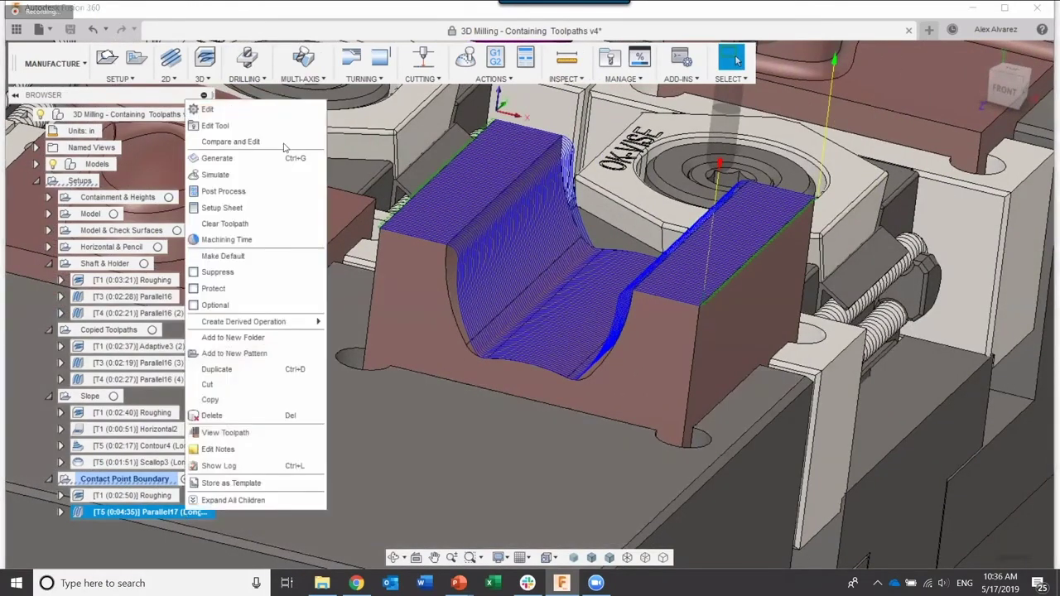
click(258, 113)
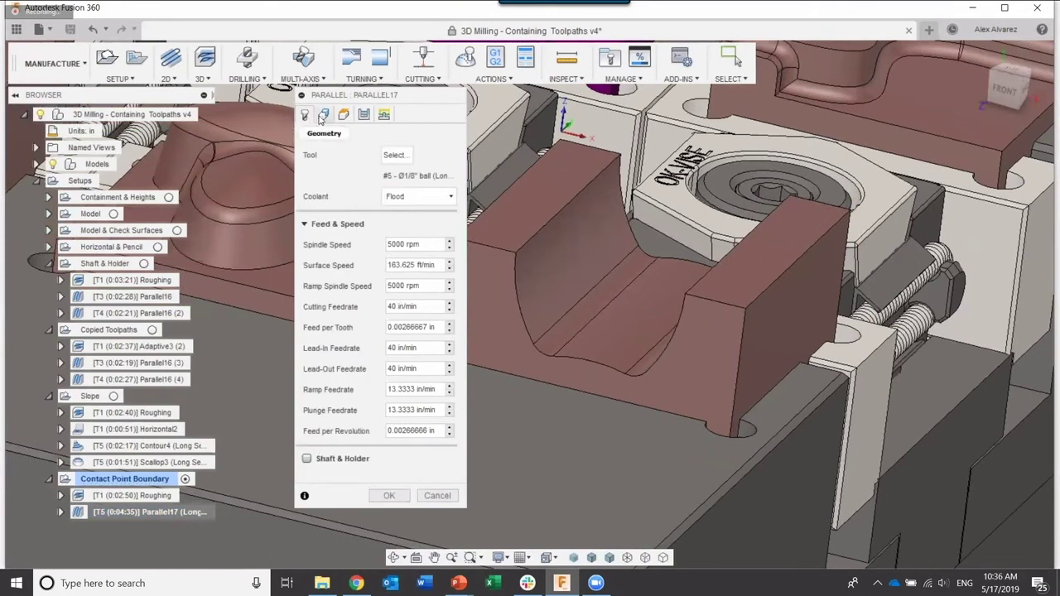
click(322, 115)
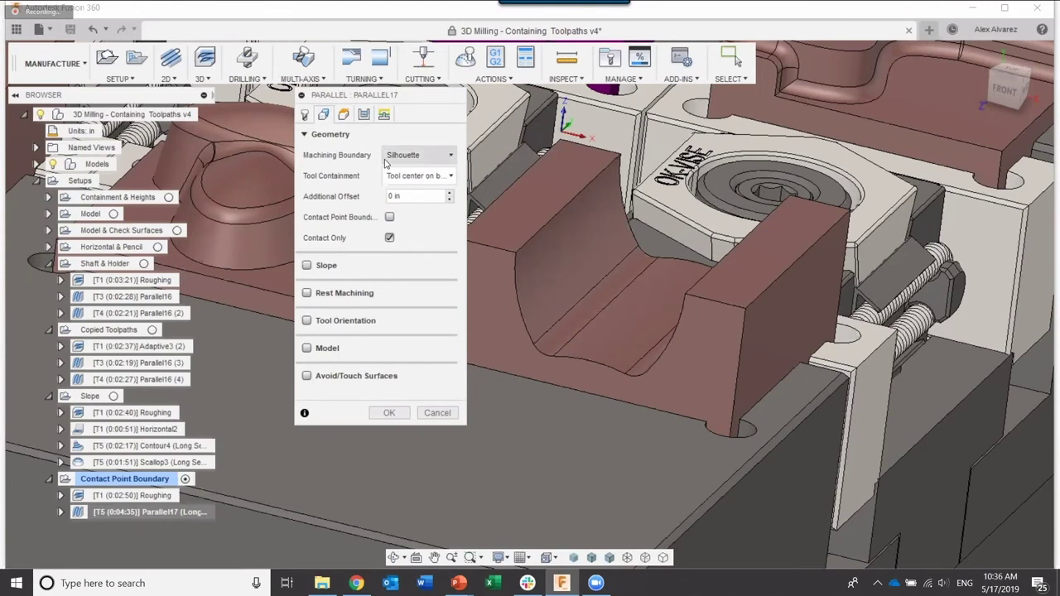
click(438, 158)
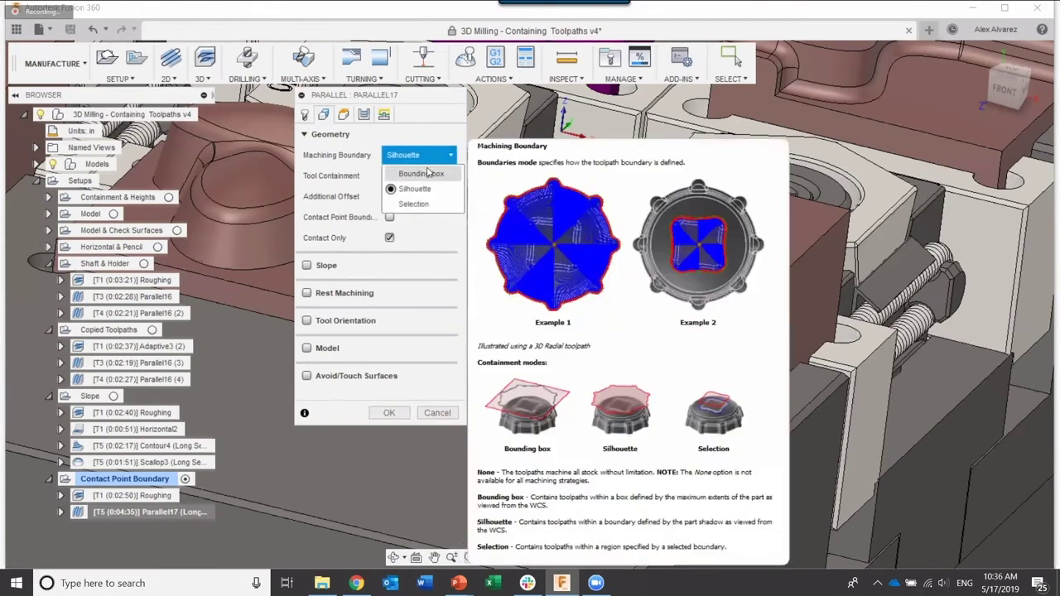
click(418, 204)
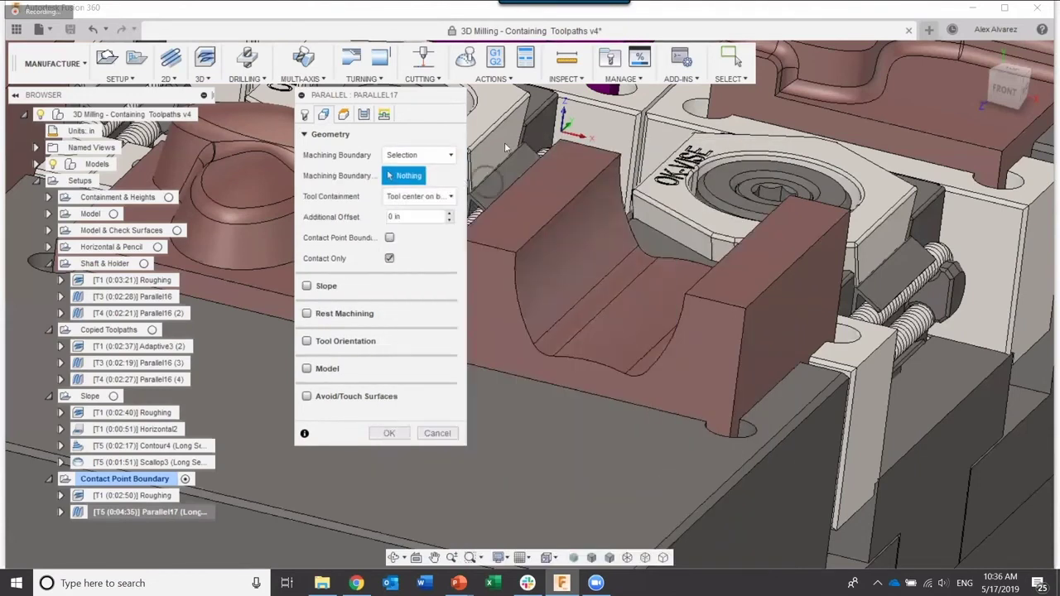
Select the long edges on both sides of the channel and accept them as one closed machining boundary chain.
shift+middle_drag(578, 268, 837, 307)
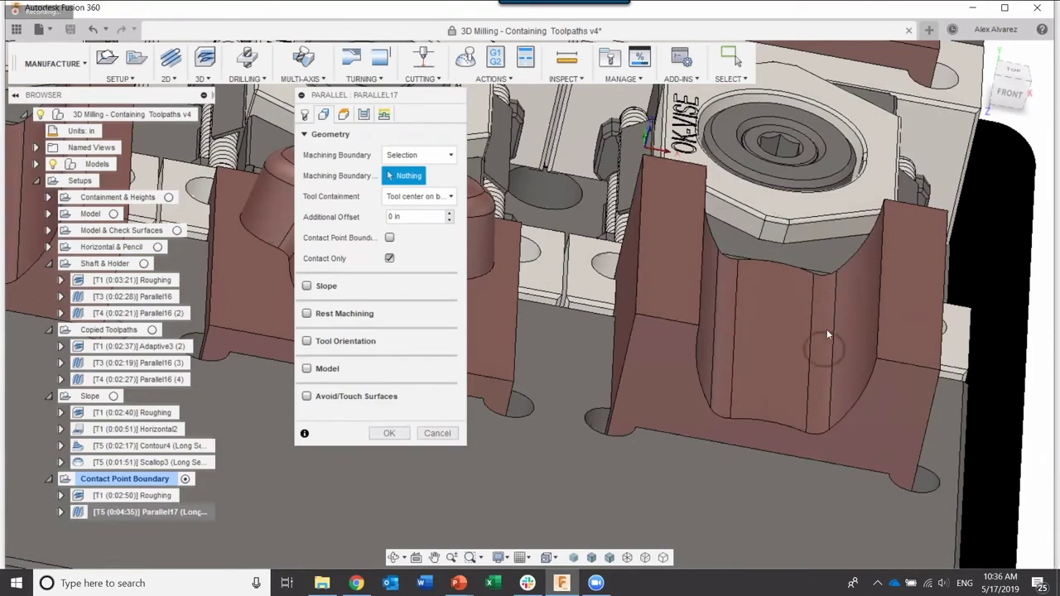
mouse_move(851, 309)
shift+middle_down()
mouse_move(878, 300)
mouse_move(851, 315)
shift+middle_up()
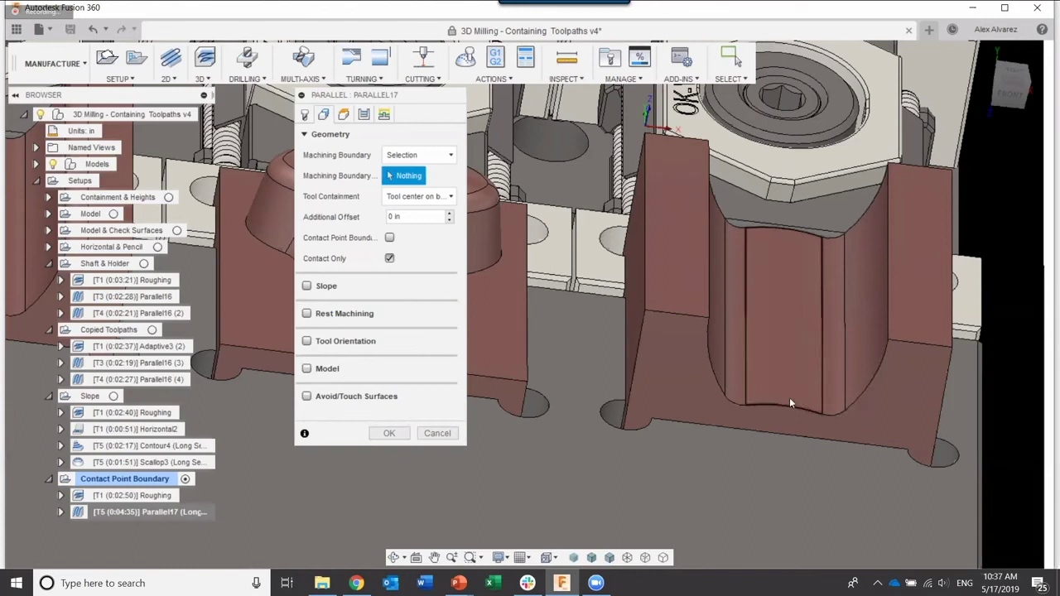
click(884, 266)
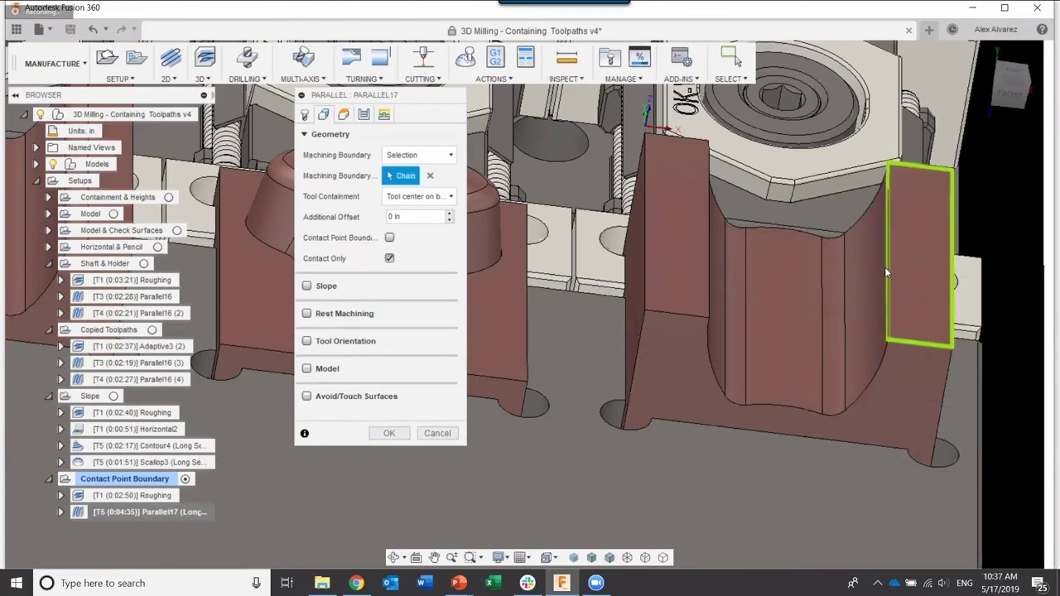
click(888, 191)
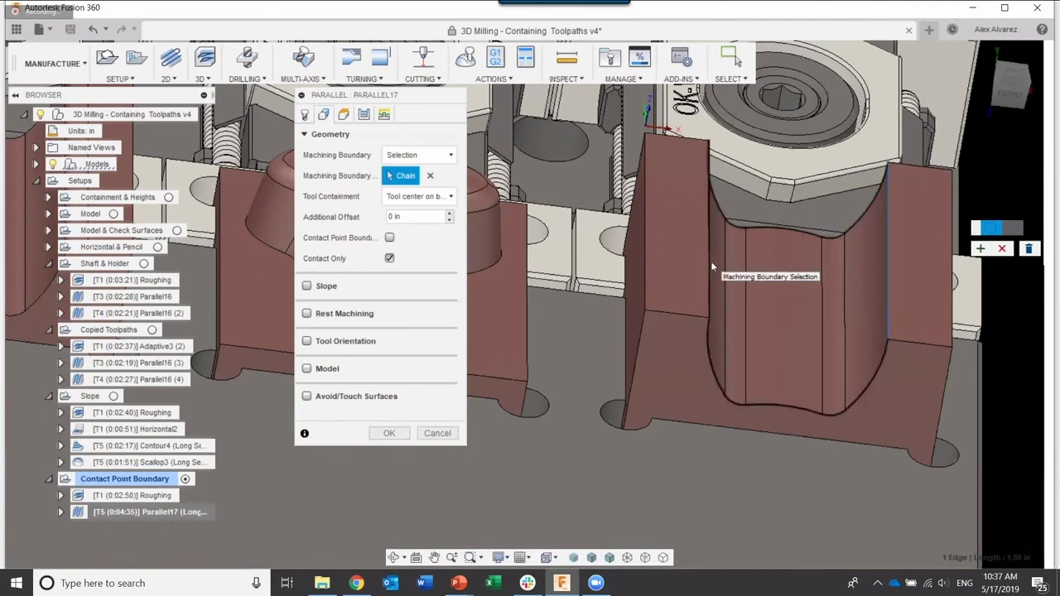
click(803, 288)
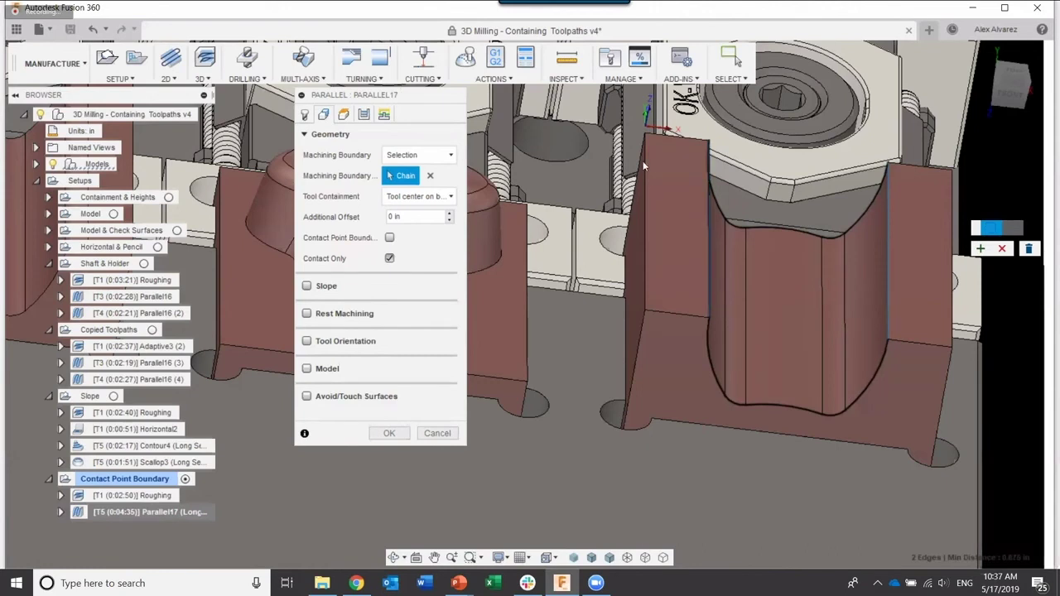
click(980, 250)
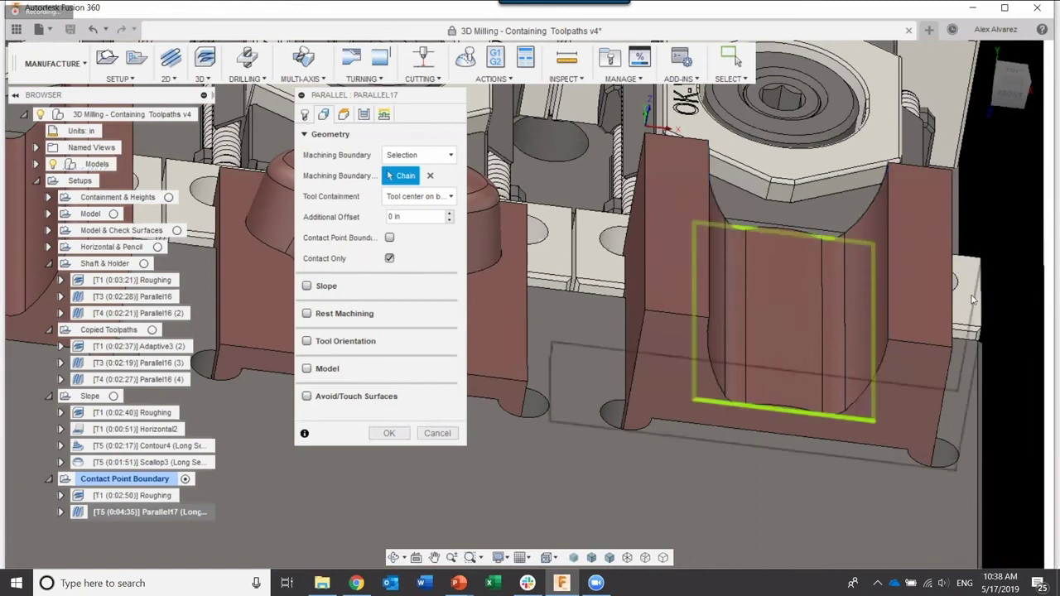
Check the boundary from above, regenerate the Parallel toolpath within it, and inspect the passes along the channel walls.
click(1015, 73)
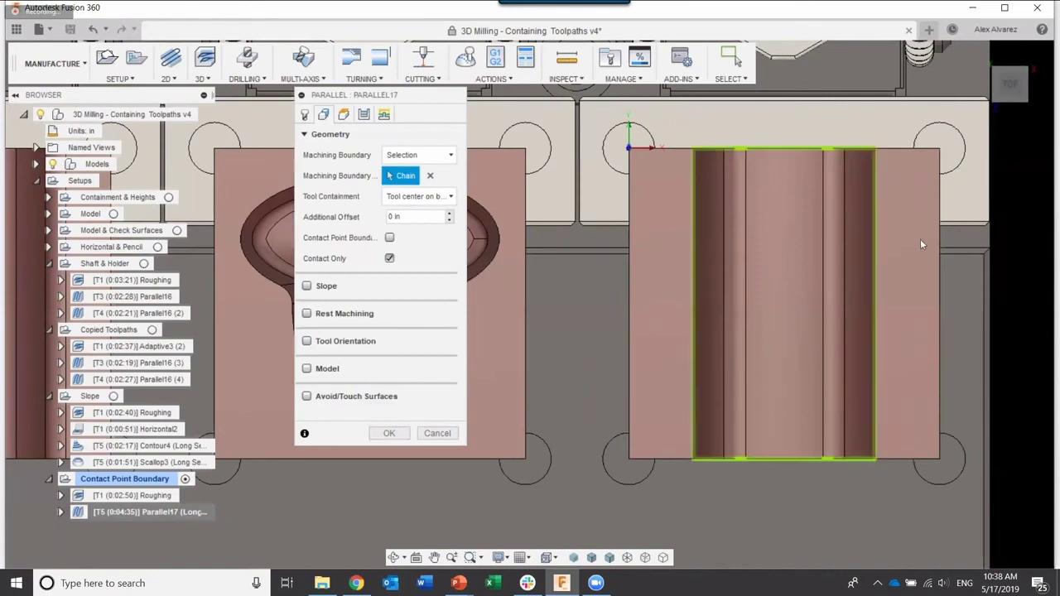
click(388, 433)
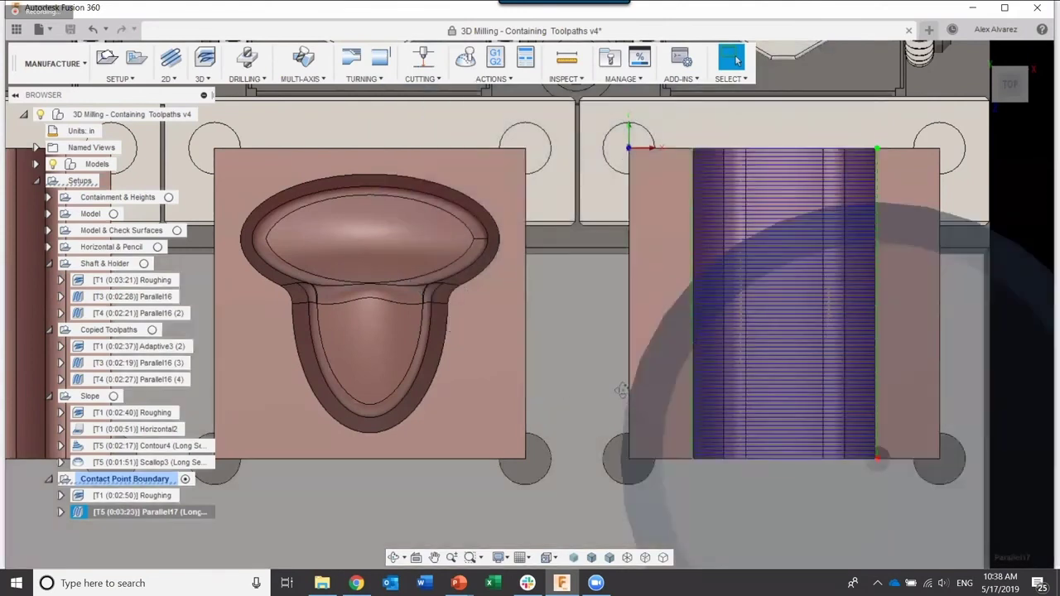
drag(1009, 83, 979, 119)
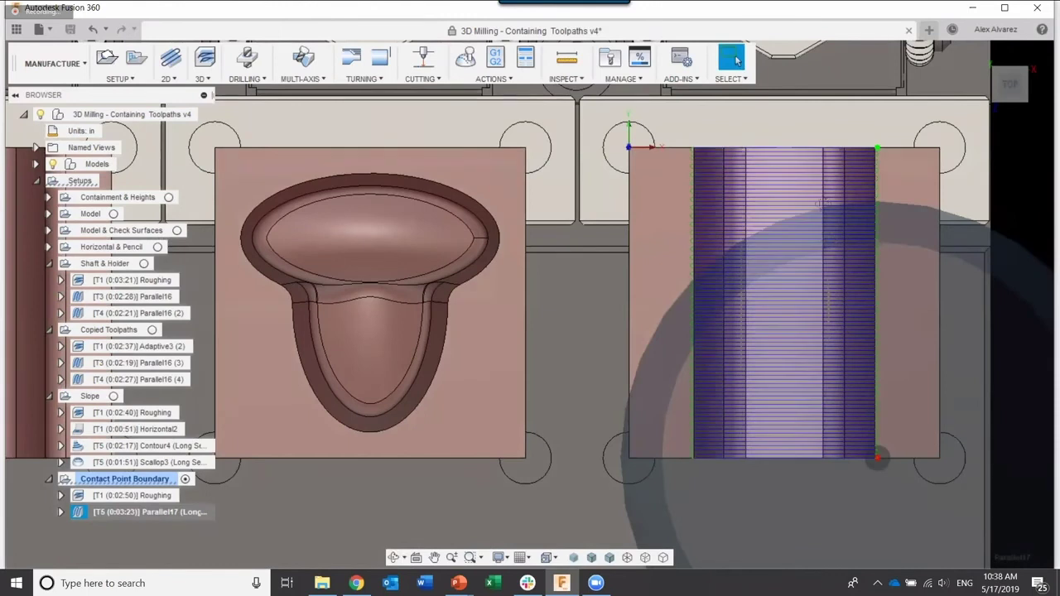
shift+middle_drag(814, 277, 821, 176)
shift+middle_drag(787, 286, 766, 310)
shift+middle_drag(751, 267, 617, 241)
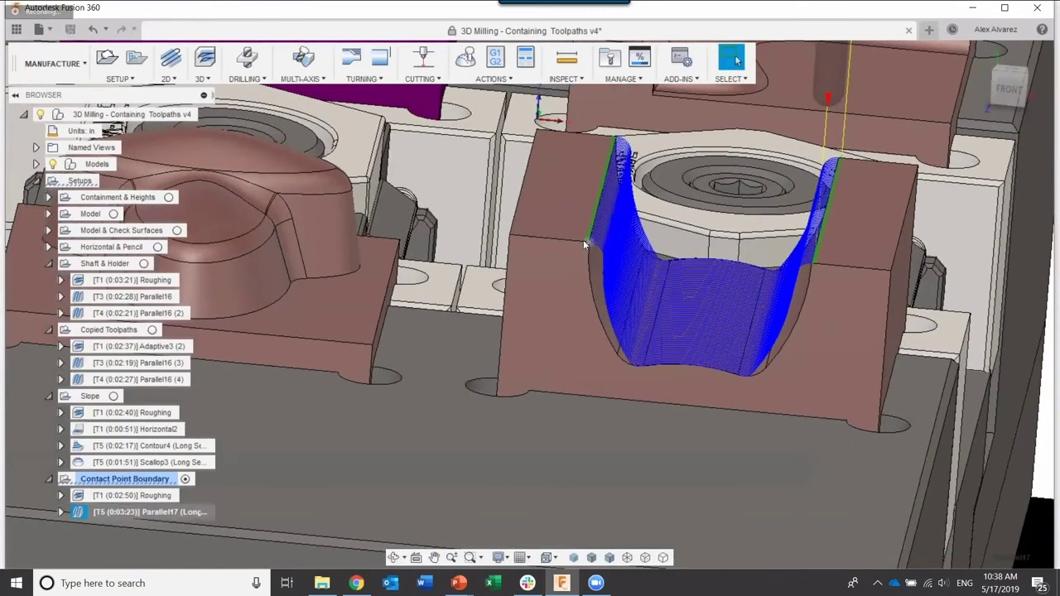
Simulate the whole Contact Point Boundary setup with stock and skip ahead to the Parallel operation.
click(131, 496)
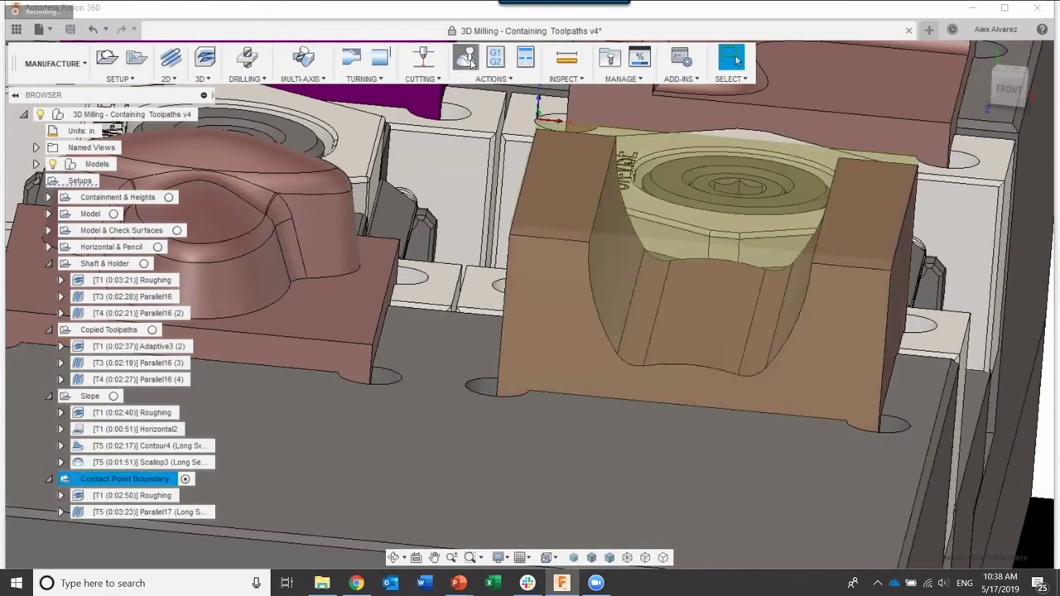
click(469, 61)
click(529, 502)
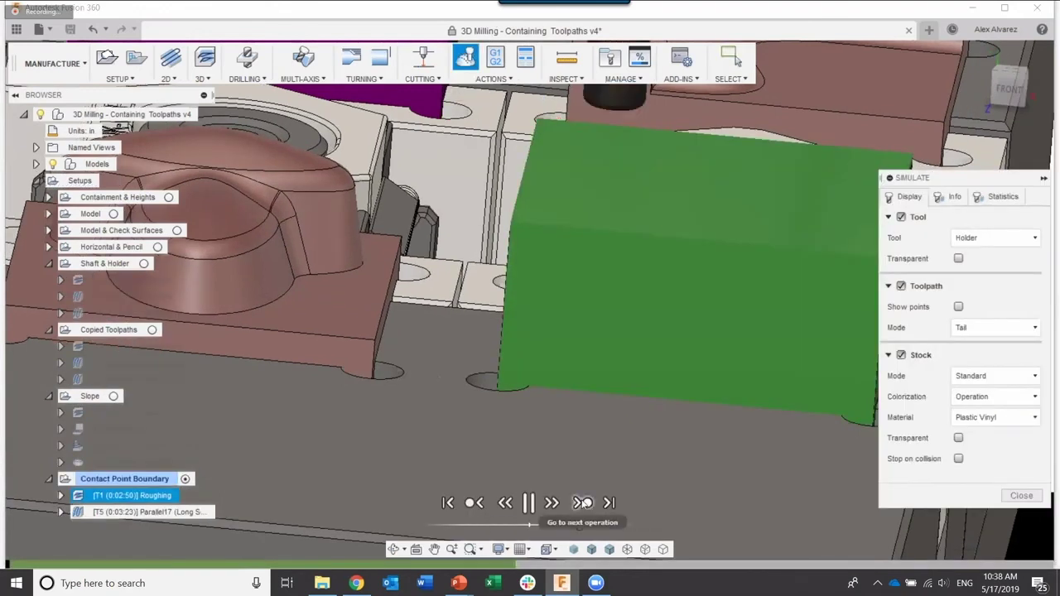
click(583, 502)
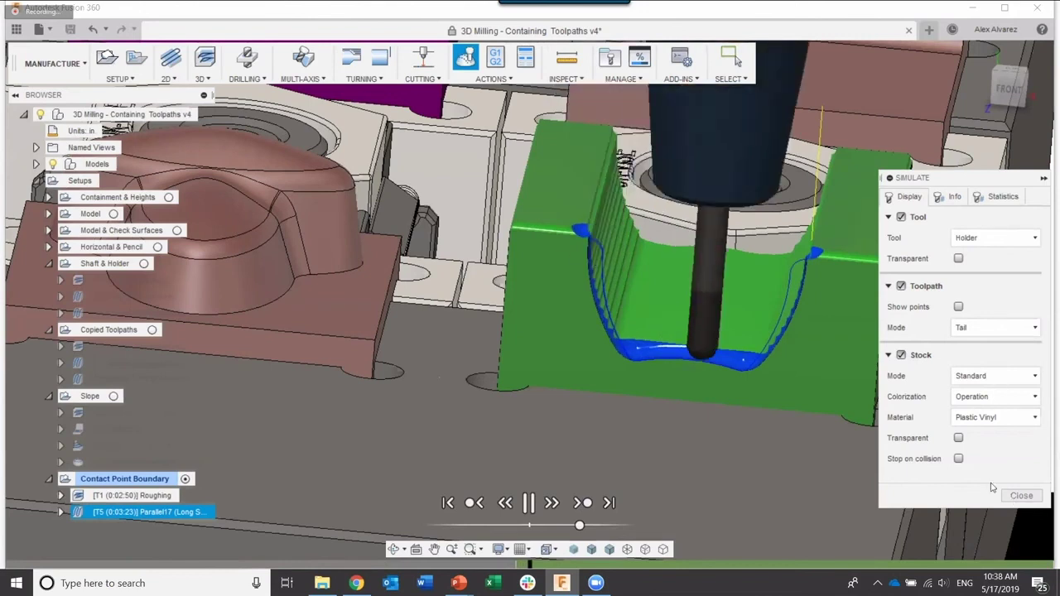
Make the simulated stock transparent, examine the ball tool's passes at the channel's upper edge, and end the simulation.
scroll(538, 281, up, 2)
click(958, 438)
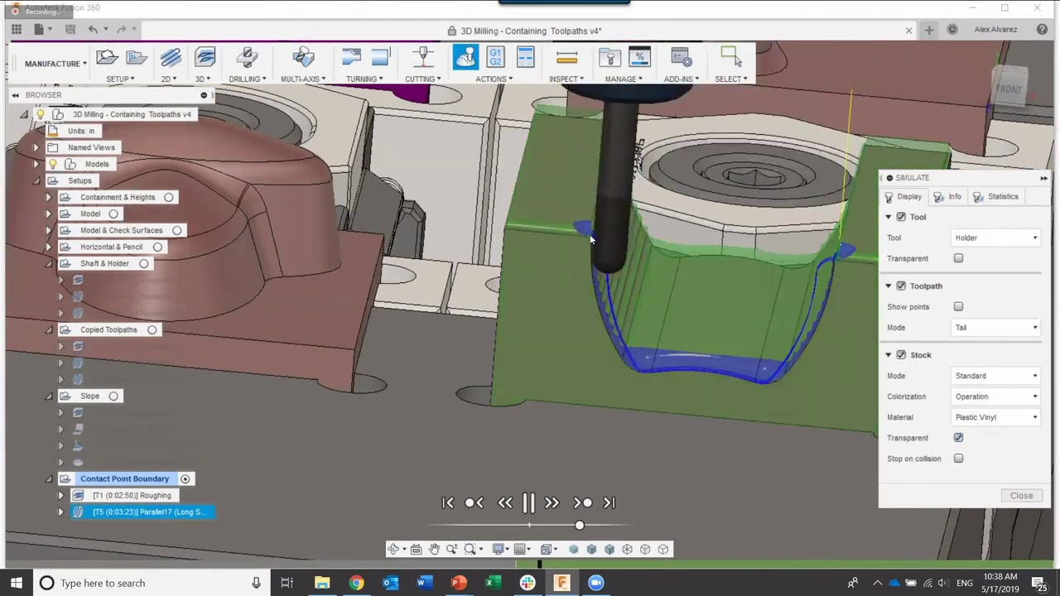
scroll(607, 239, up, 5)
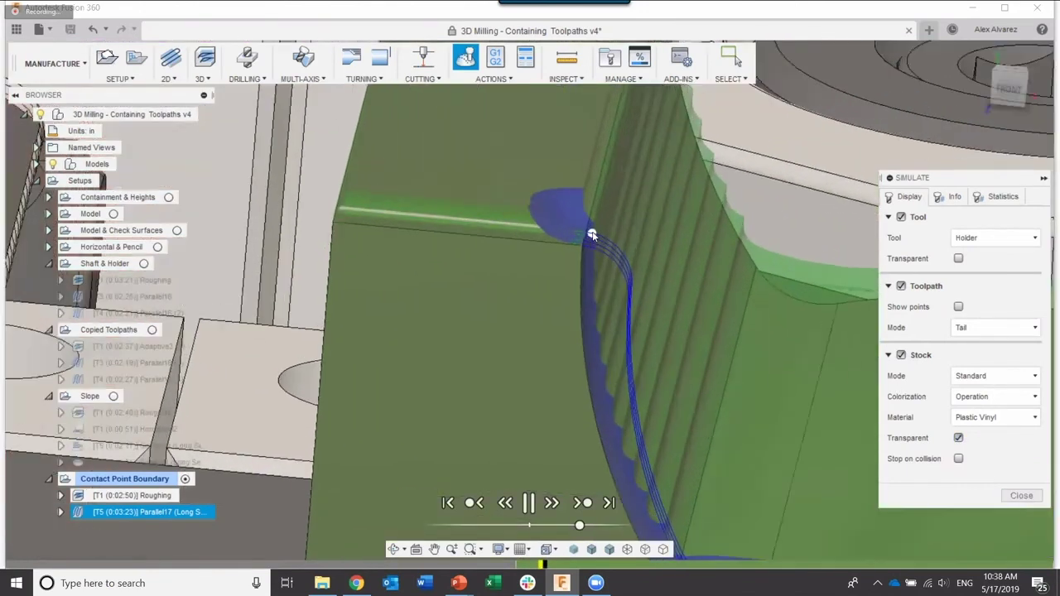
scroll(592, 235, up, 2)
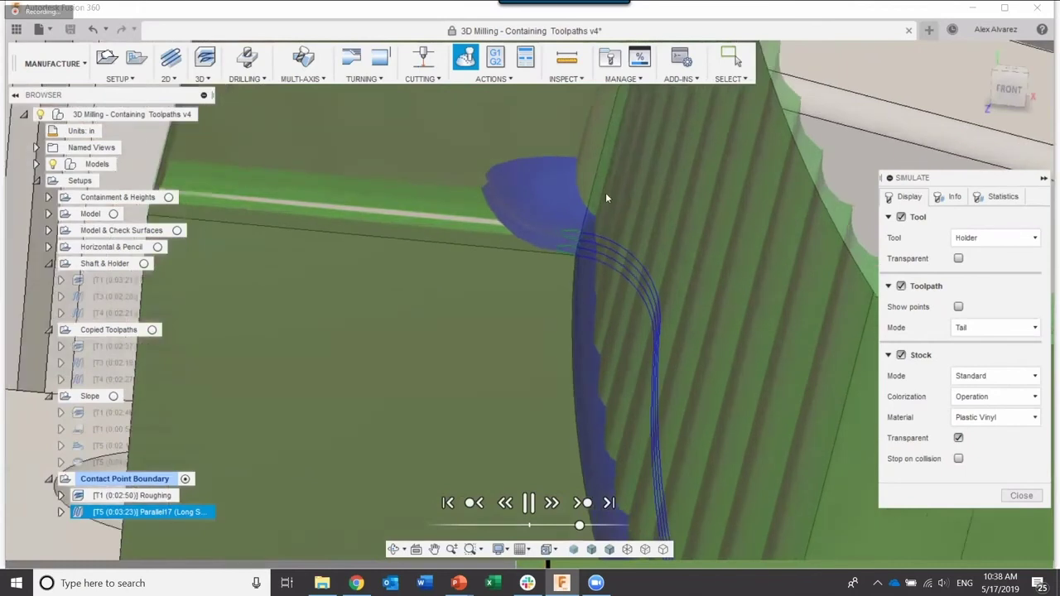
scroll(606, 193, up, 3)
key(Escape)
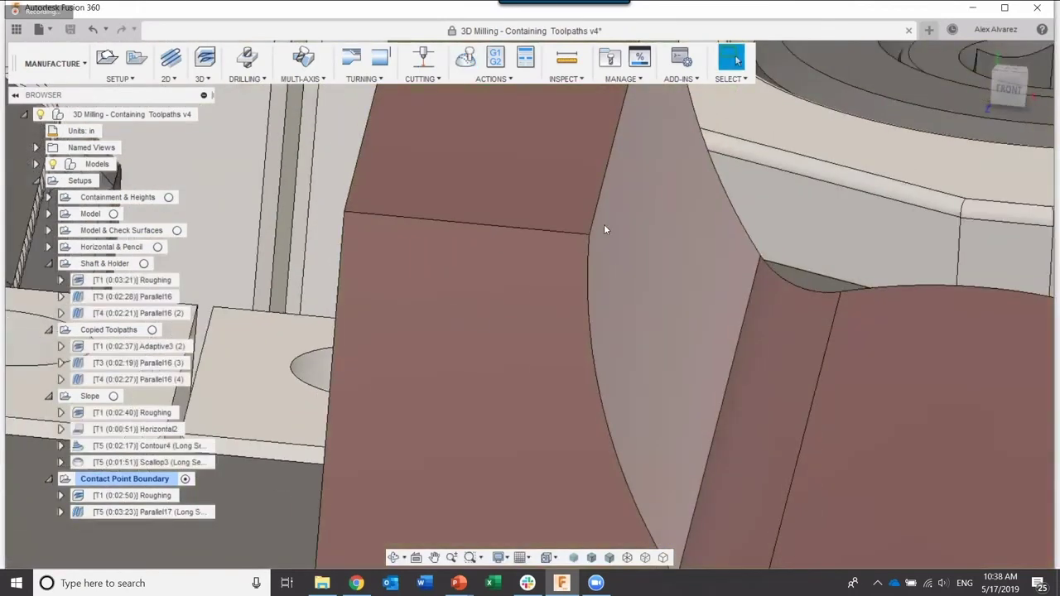
Enable Contact Point Boundary in the geometry settings of the channel's Parallel operation and regenerate its toolpath.
scroll(603, 222, down, 6)
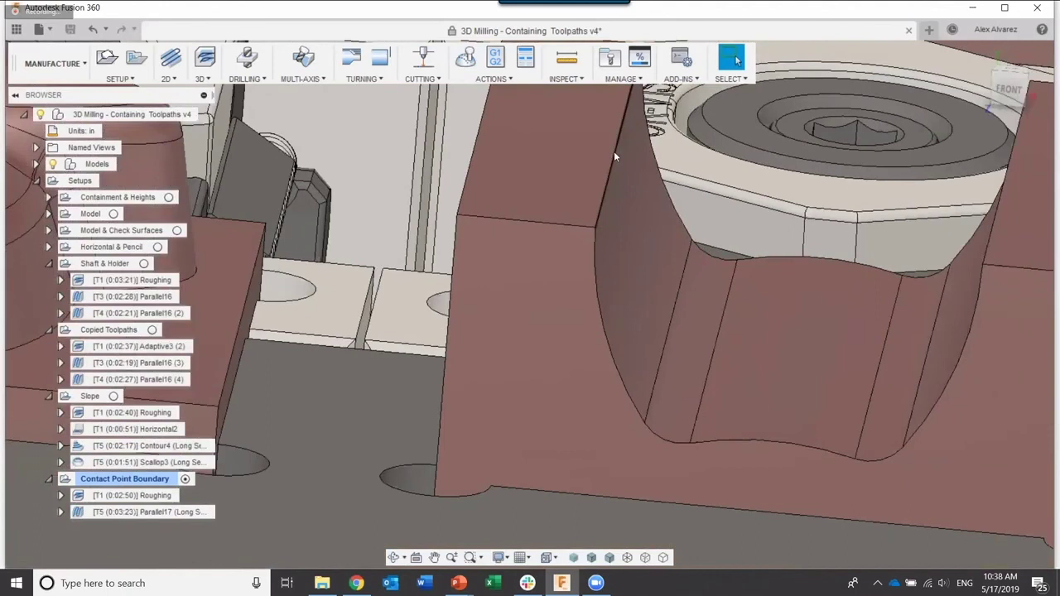
scroll(615, 159, down, 5)
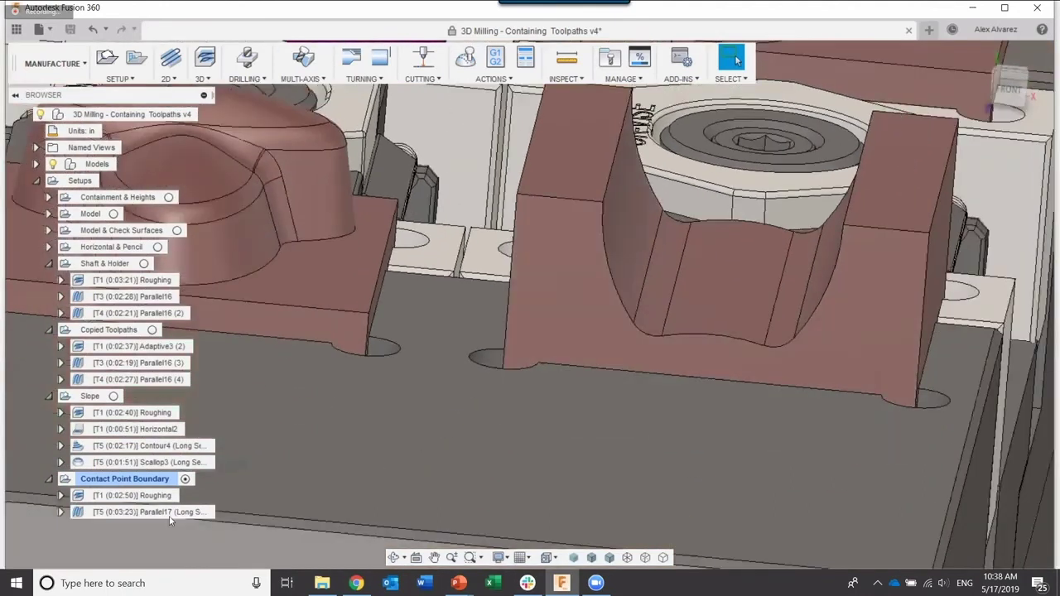
click(149, 512)
right_click(168, 515)
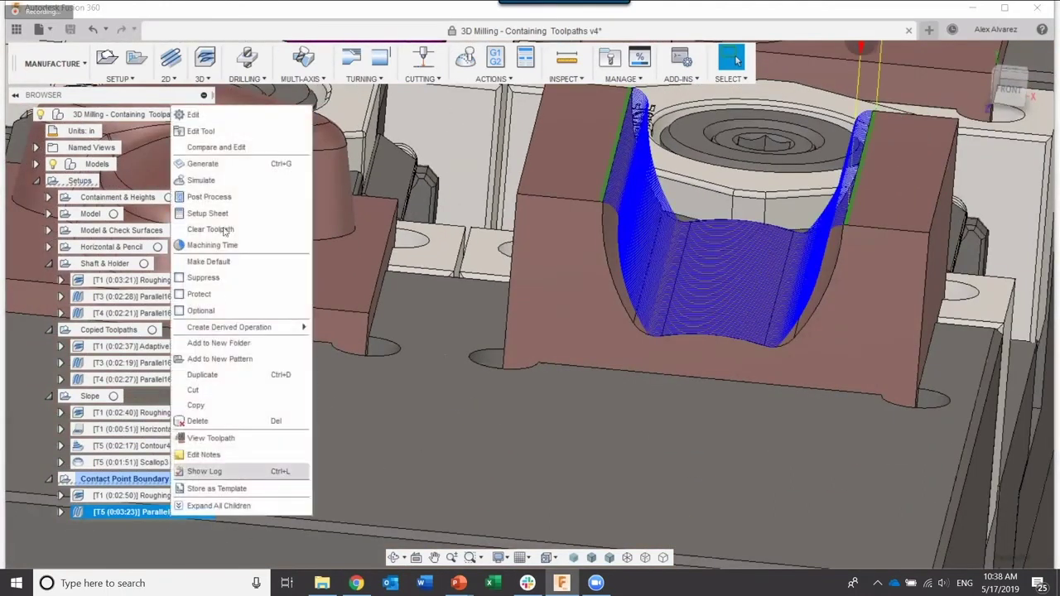
click(212, 126)
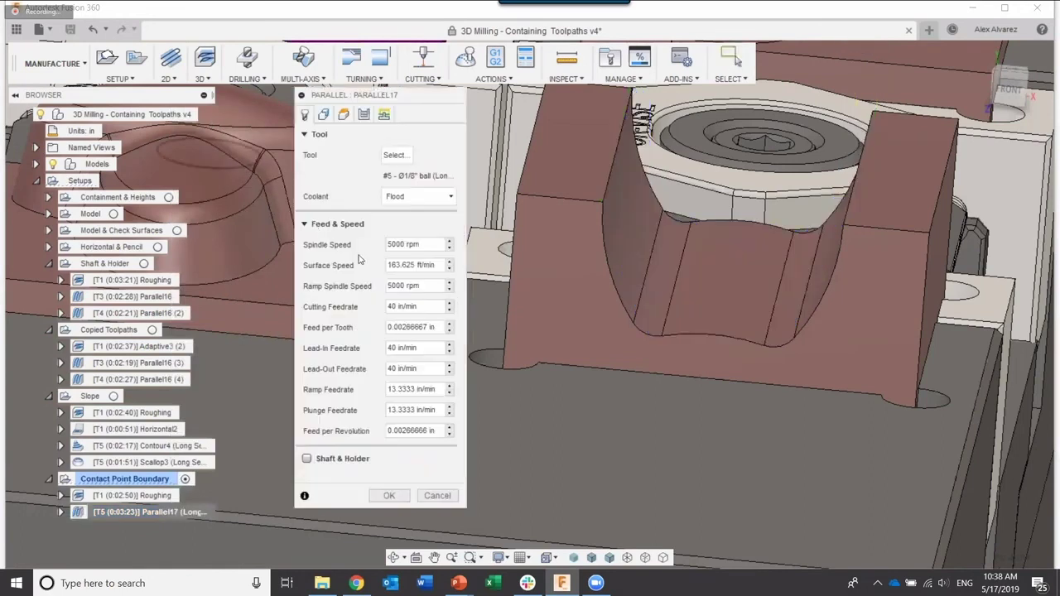
click(327, 114)
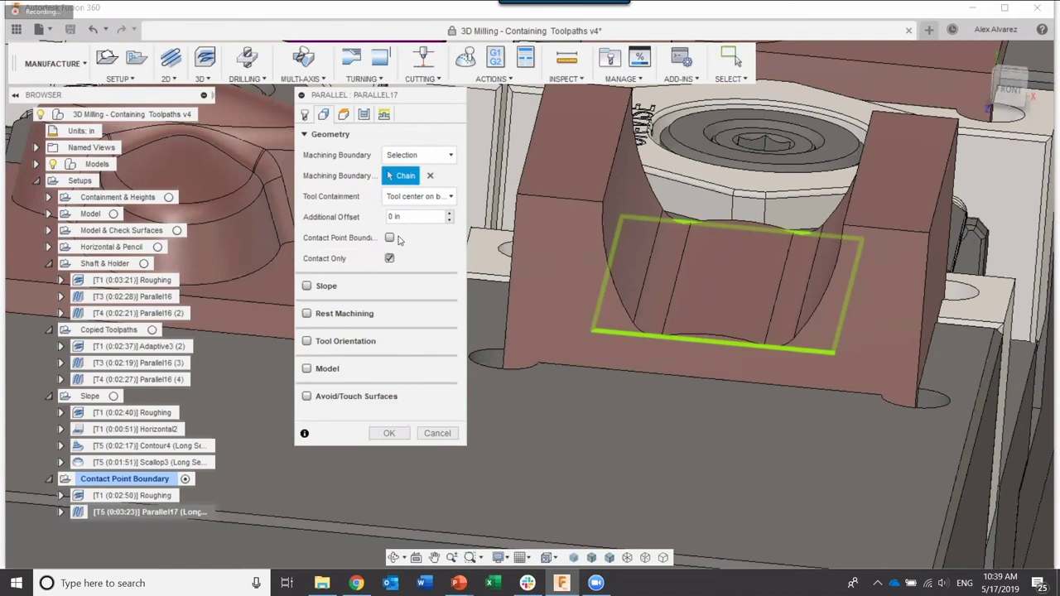
mouse_move(389, 240)
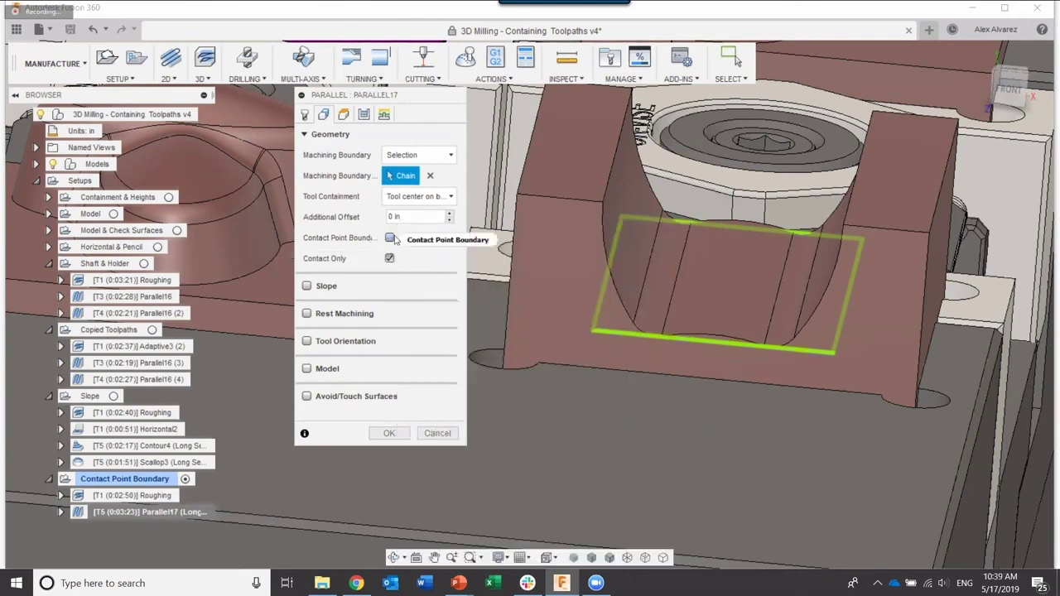
click(392, 238)
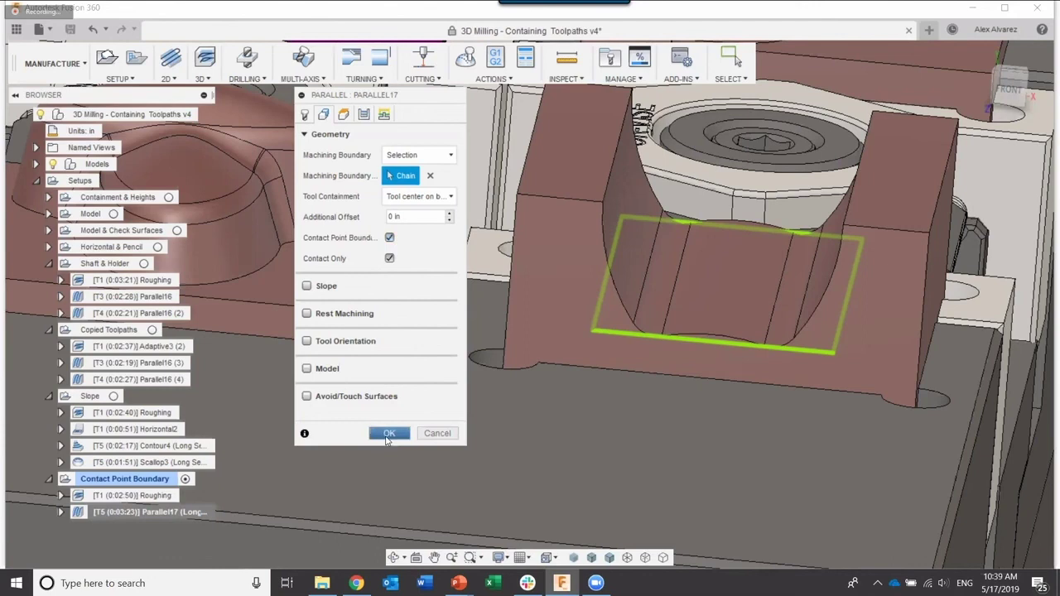
click(387, 436)
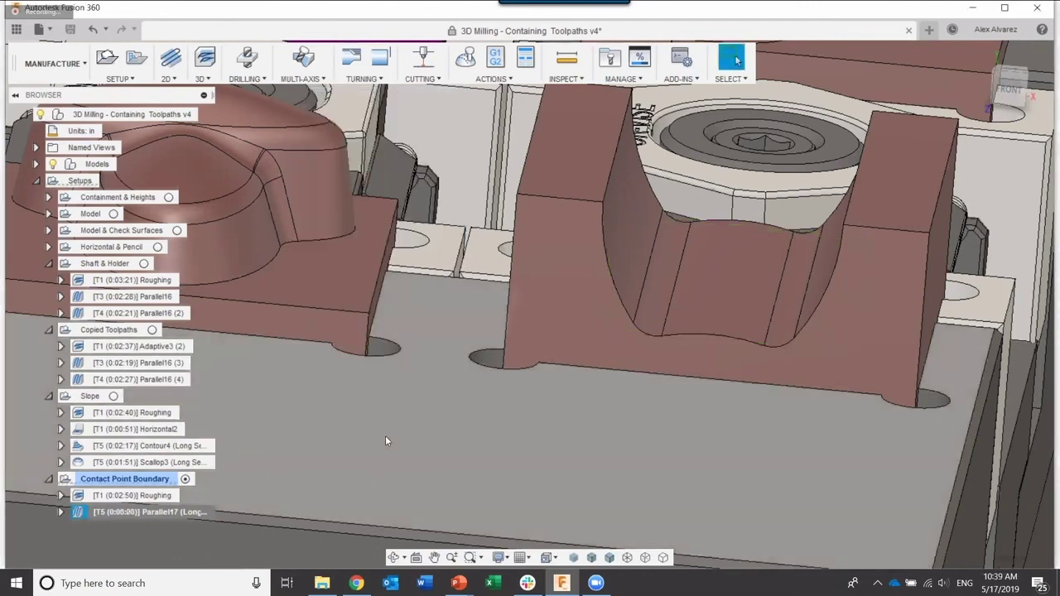
Examine the regenerated Parallel passes along the channel walls from an angled view, keeping the Parallel operation selected.
shift+middle_drag(609, 313, 655, 313)
shift+middle_drag(595, 245, 603, 182)
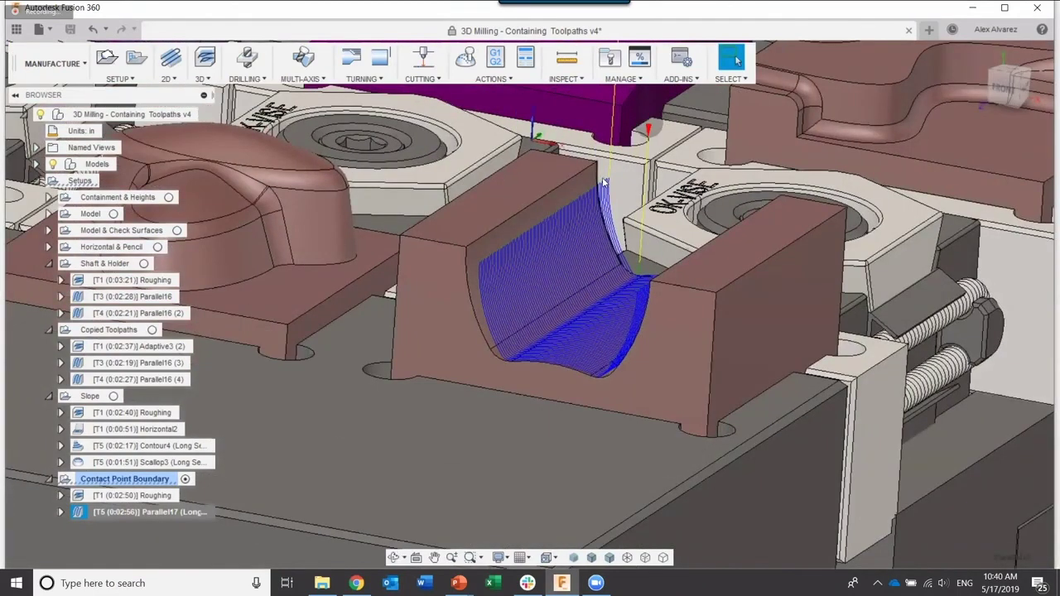
scroll(474, 258, up, 2)
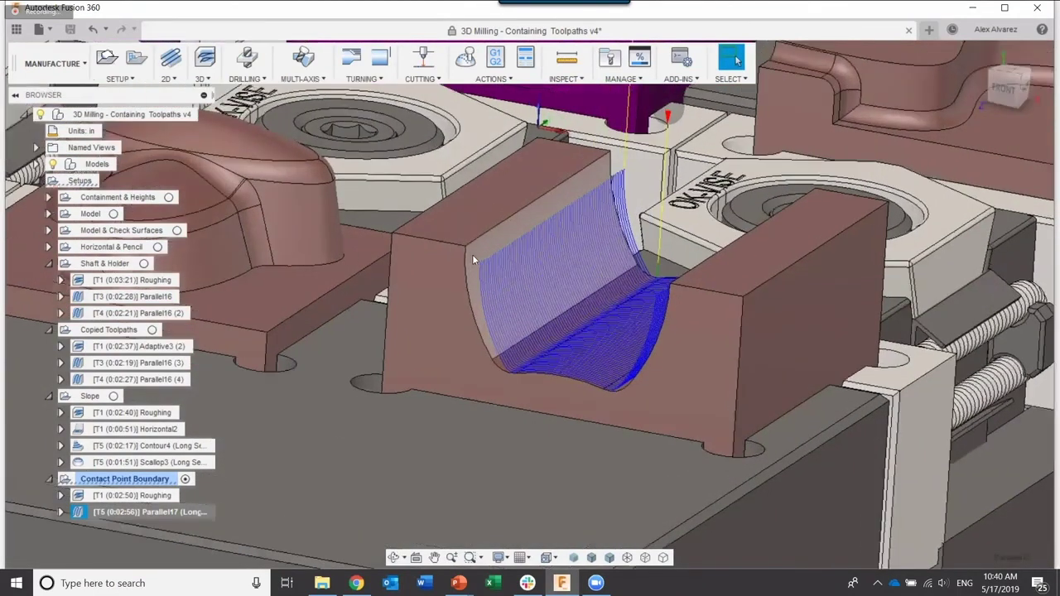
scroll(516, 239, down, 2)
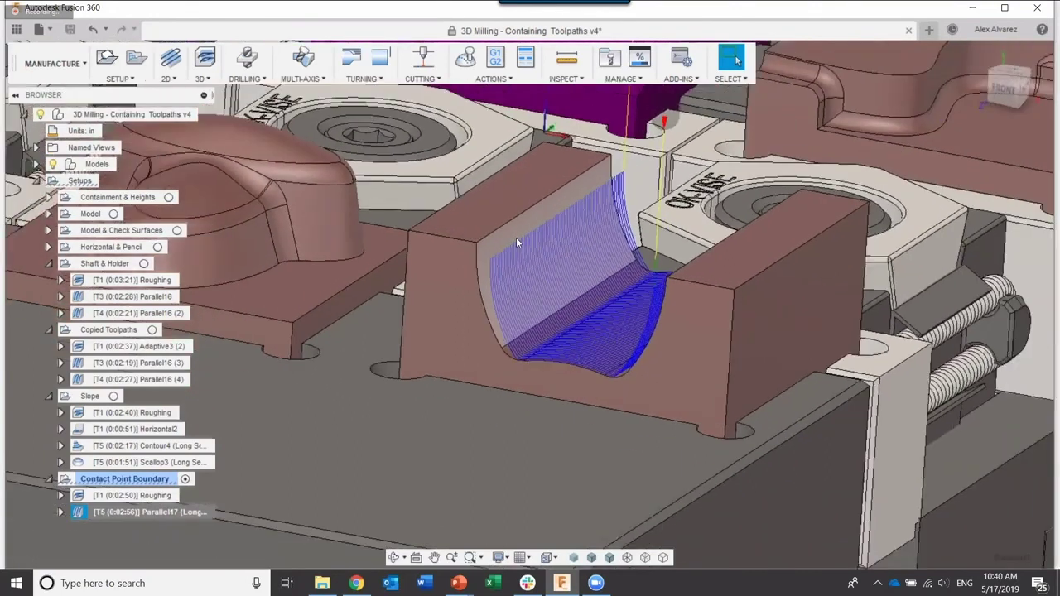
scroll(516, 237, down, 3)
click(149, 496)
click(149, 512)
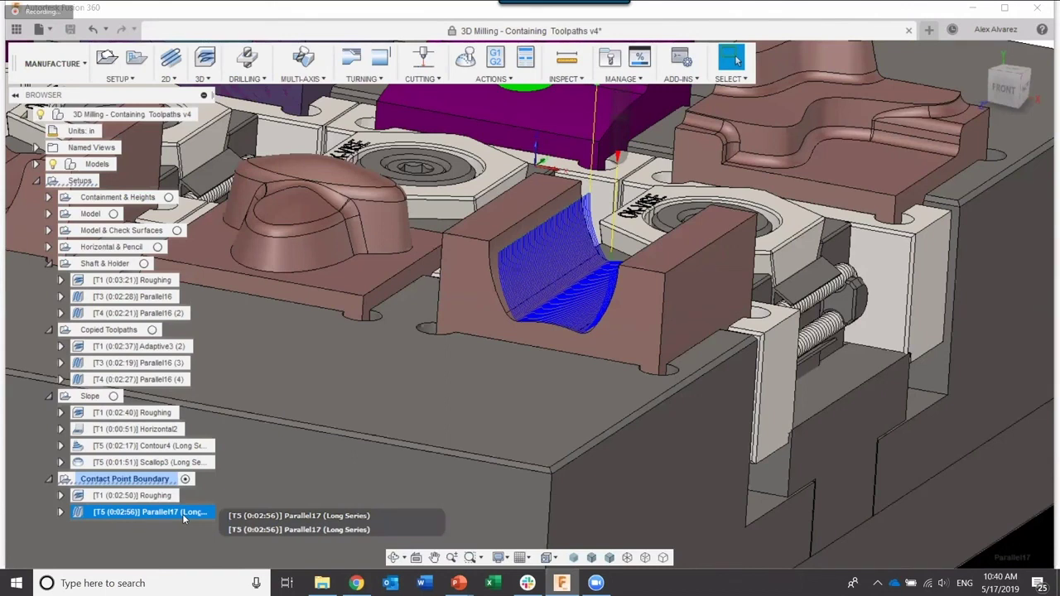
Switch to the PowerPoint slideshow and advance past the questions slide to the closing contact slide.
key(alt+Tab)
key(alt+Tab)
key(alt+Tab)
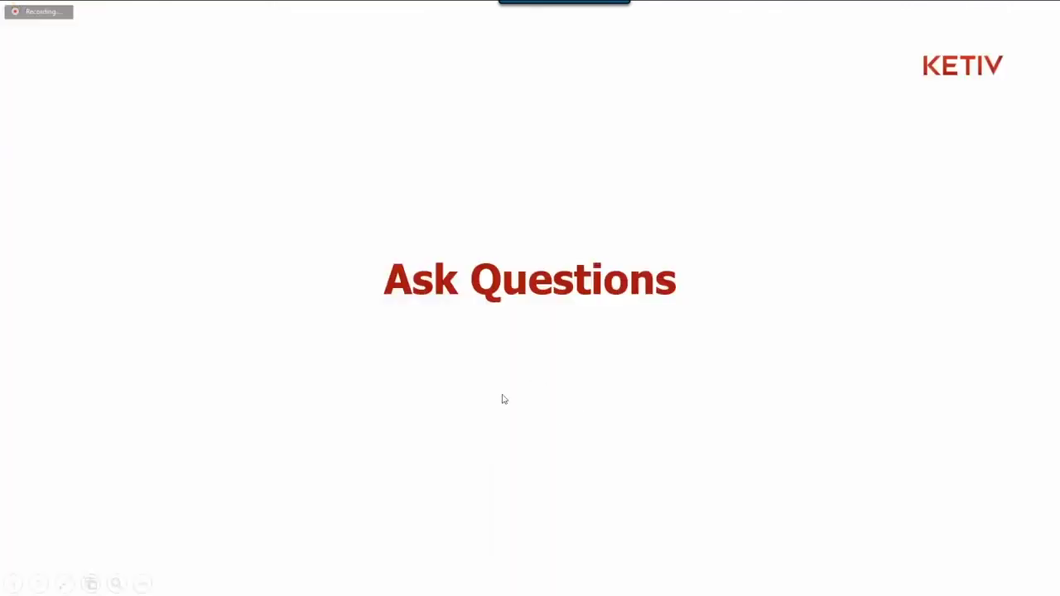
key(Right)
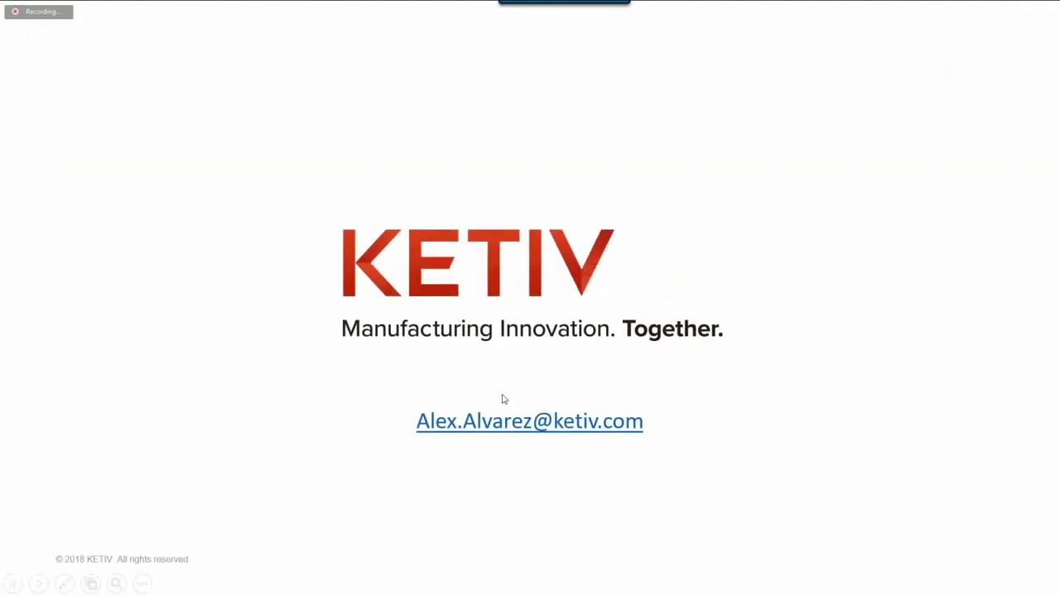